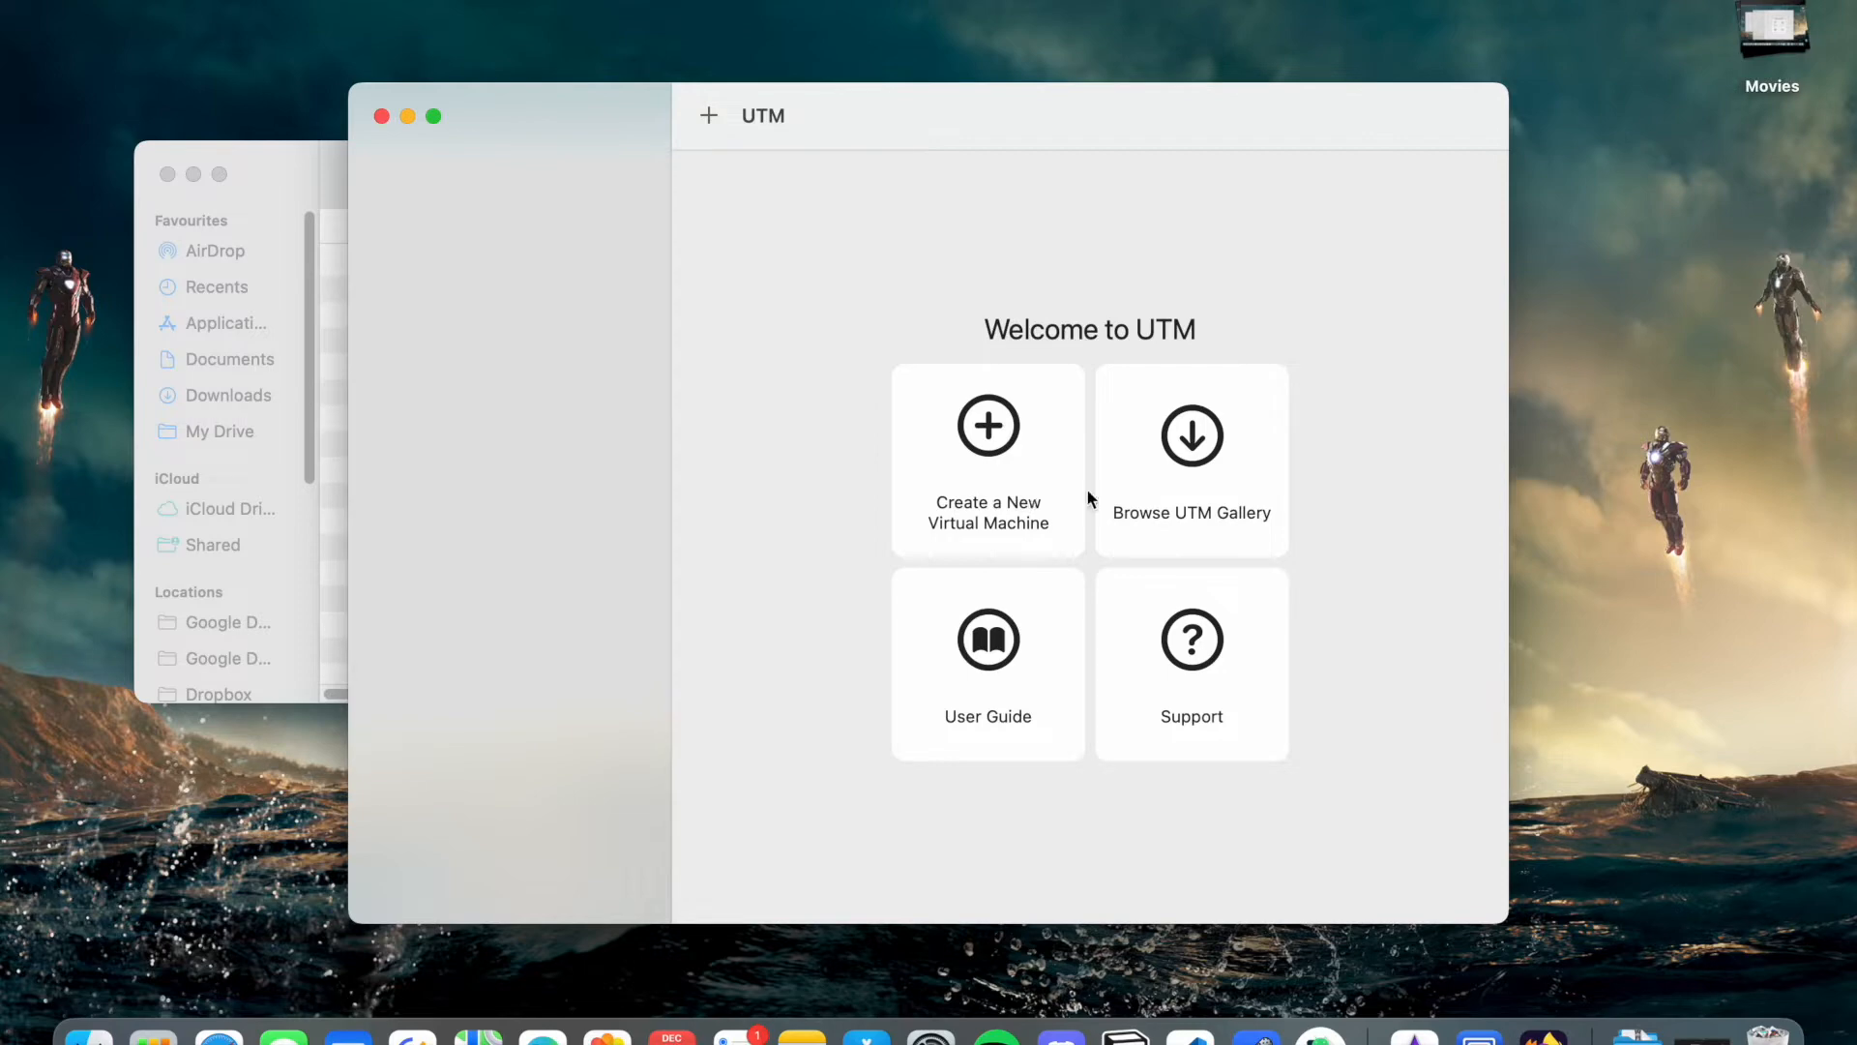
# - From the UTM welcome screen, start a new virtualized Windows machine
pyautogui.click(292, 184)
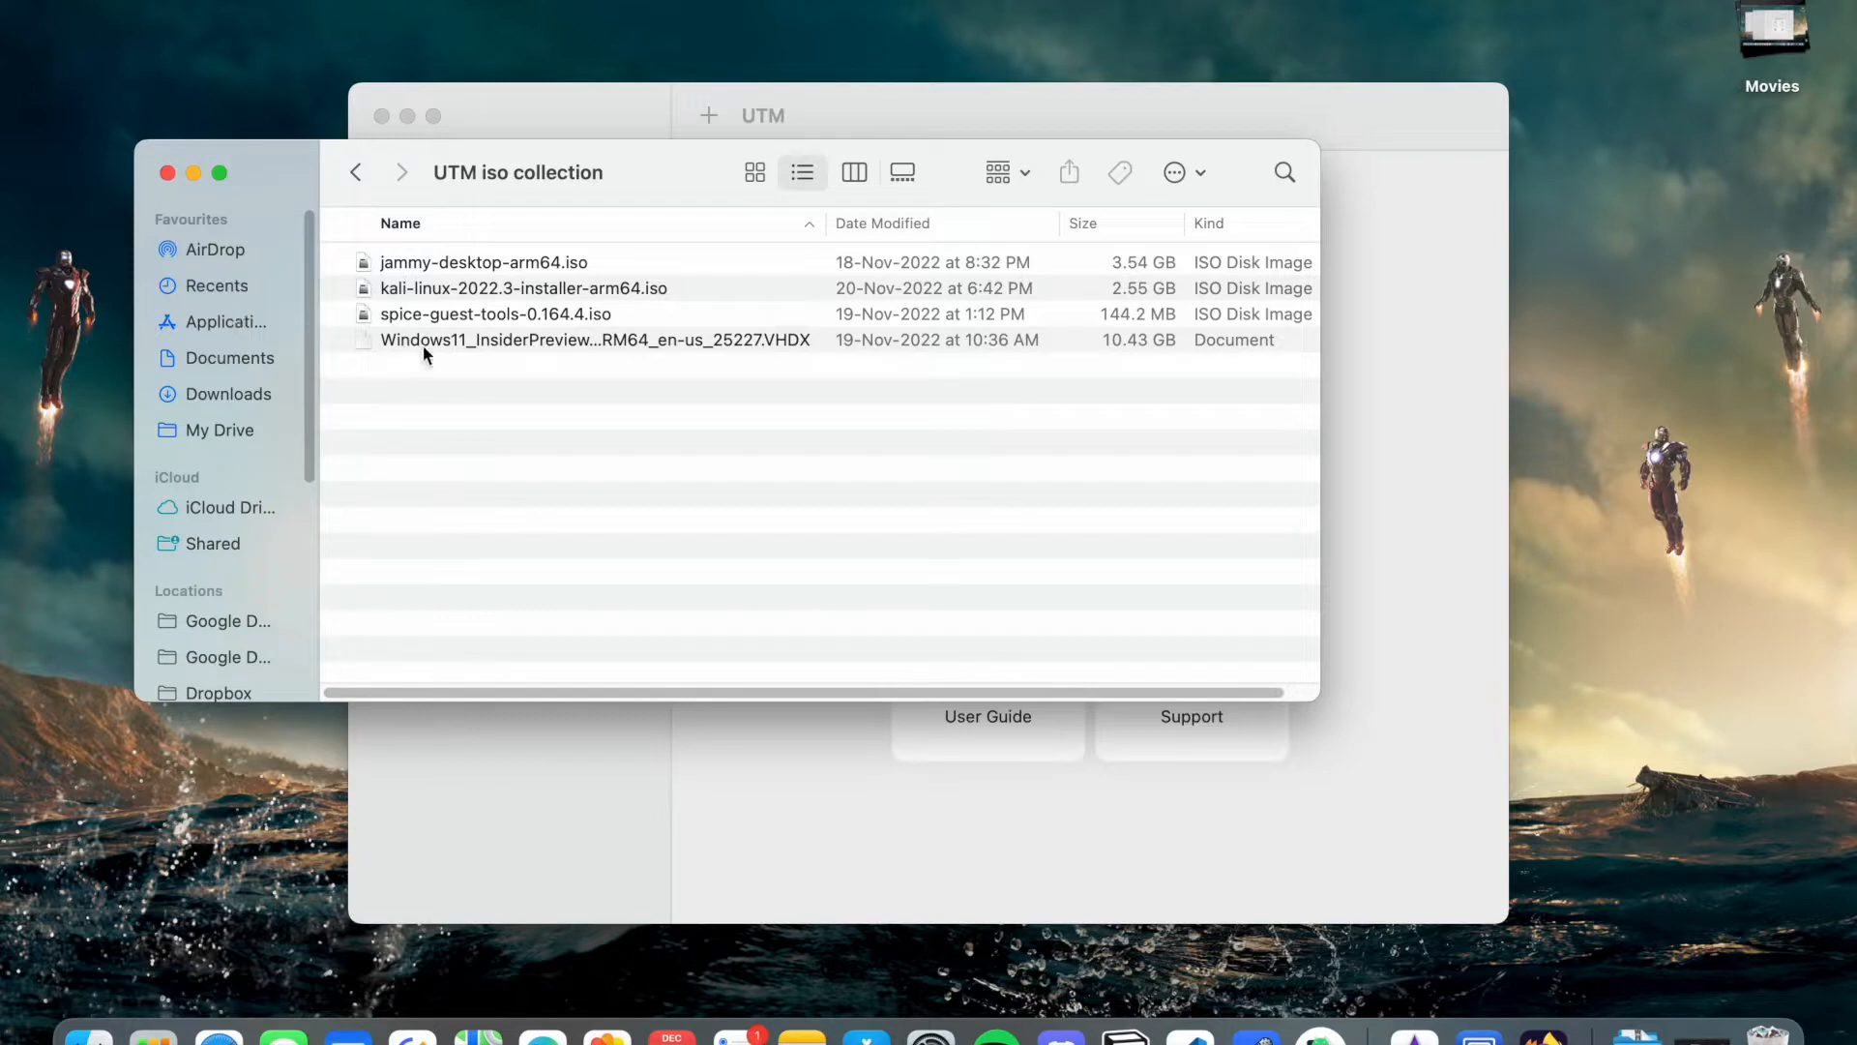
pyautogui.click(735, 799)
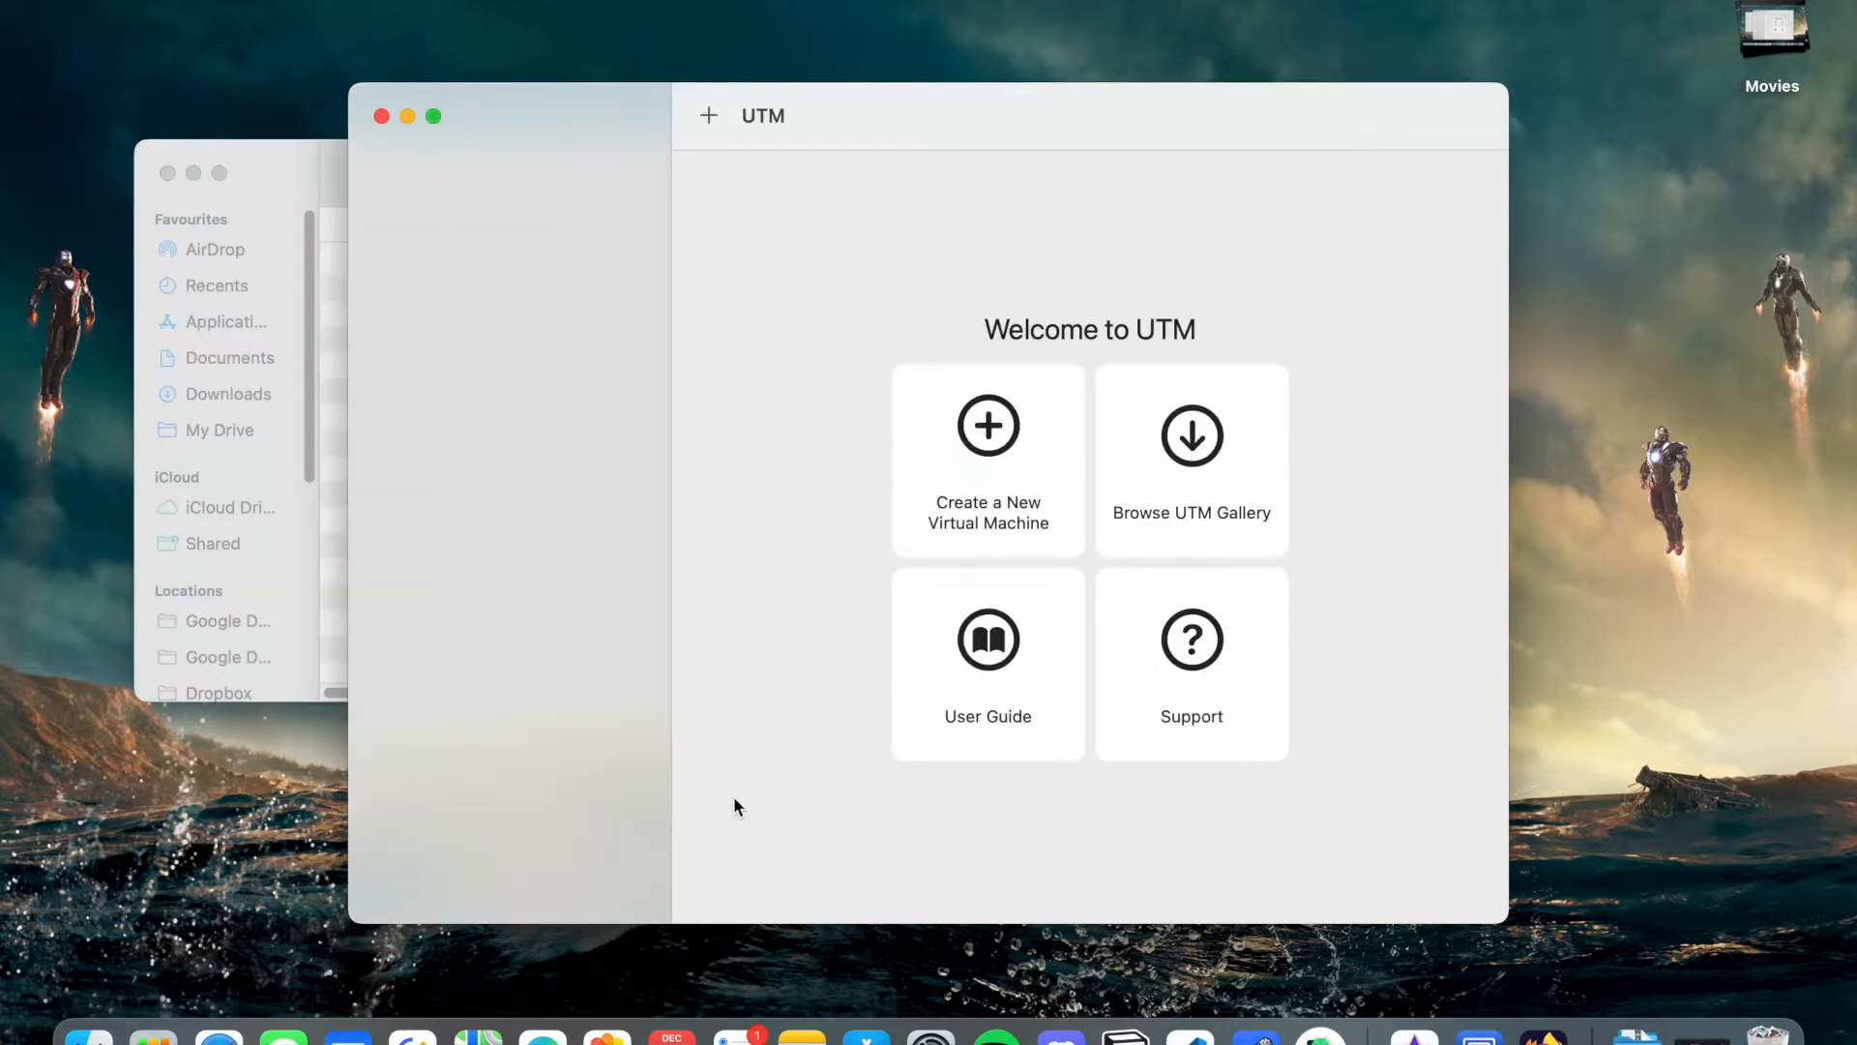
pyautogui.click(939, 498)
pyautogui.click(910, 372)
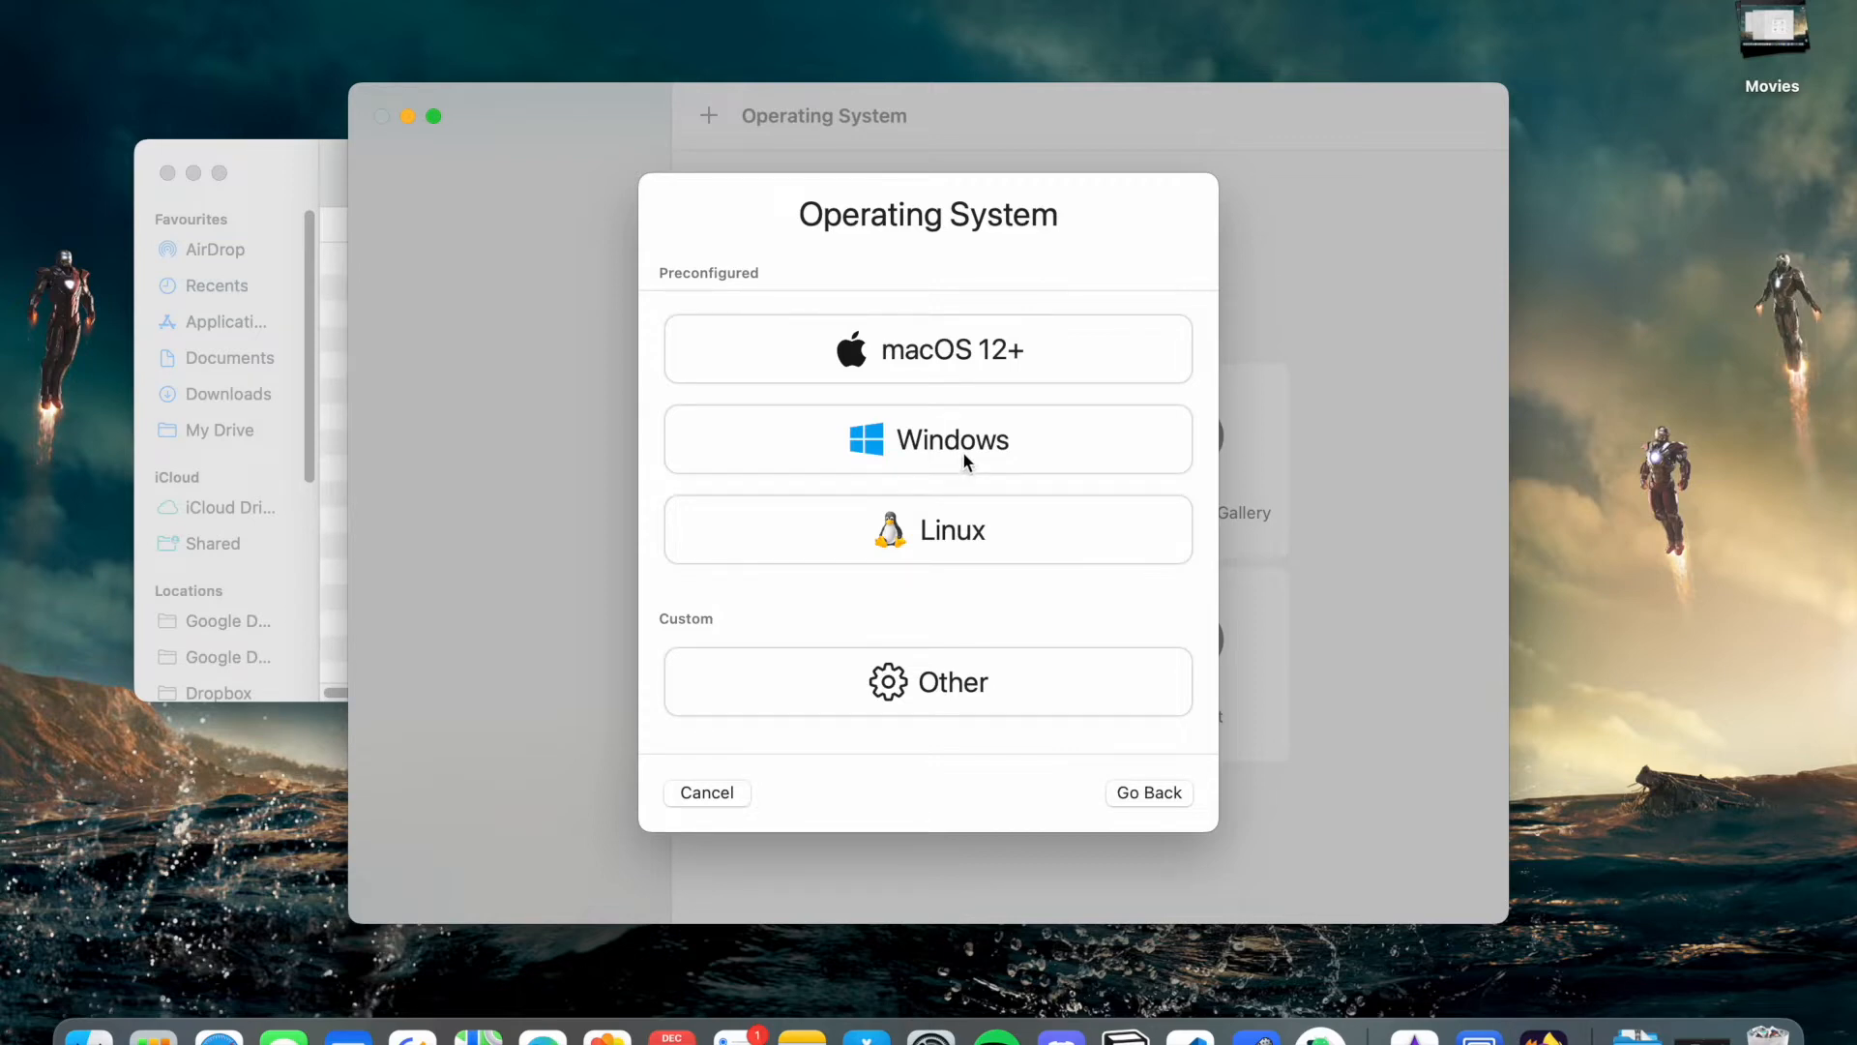
pyautogui.click(961, 450)
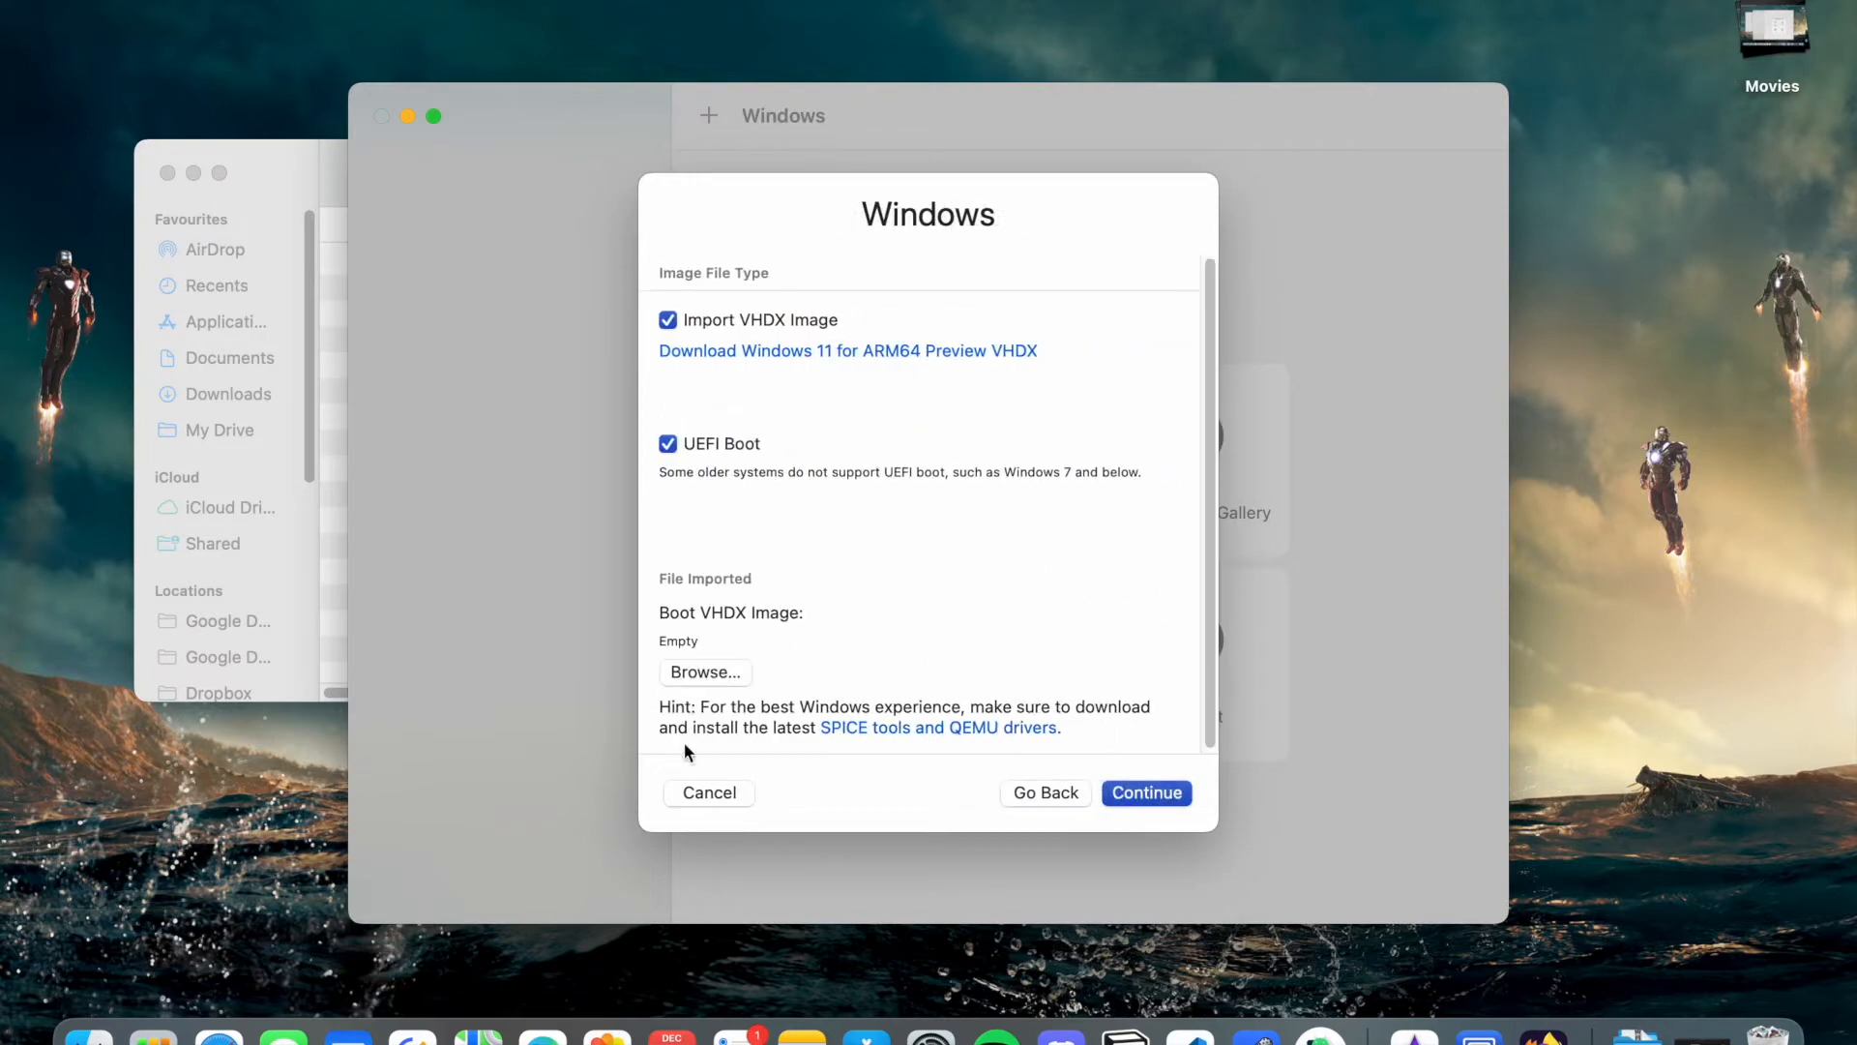
# - Boot from the Windows 11 VHDX, keep the default 4096 MB memory and CPU, and skip shared folders
pyautogui.click(697, 673)
pyautogui.click(764, 438)
pyautogui.click(1359, 750)
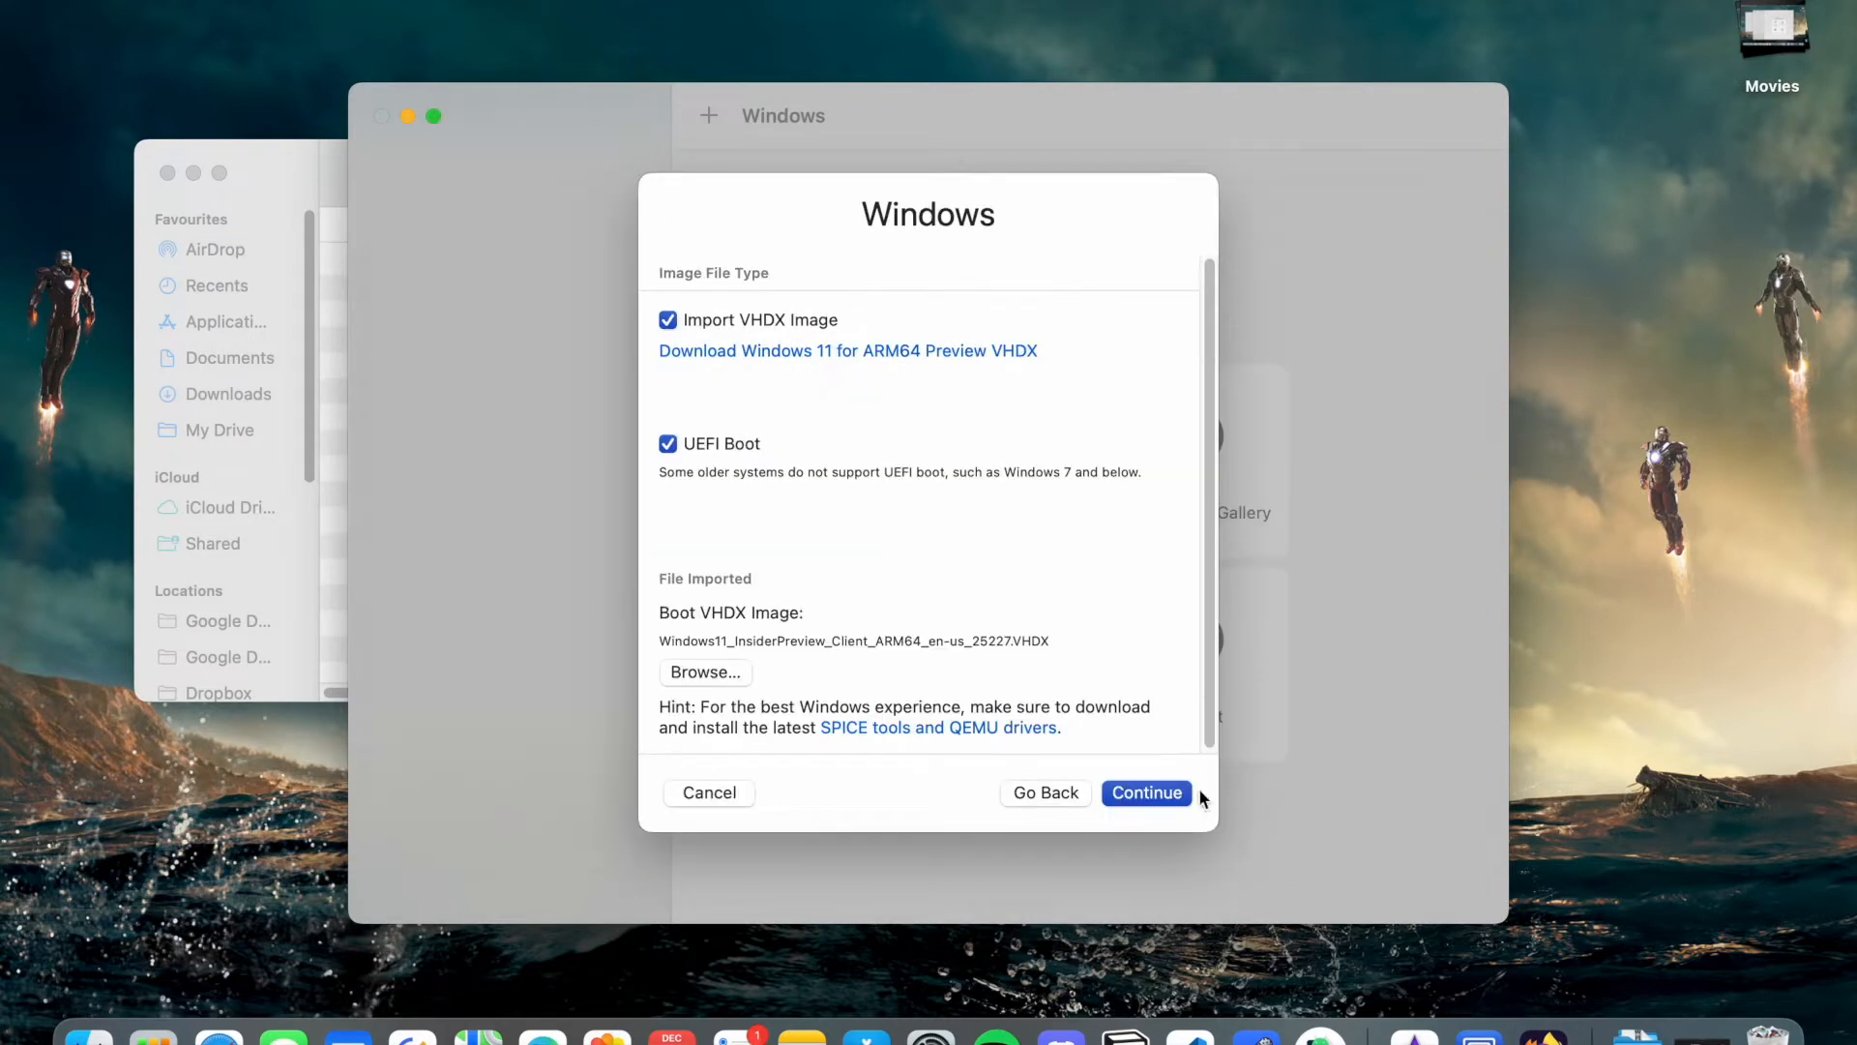
pyautogui.click(1174, 791)
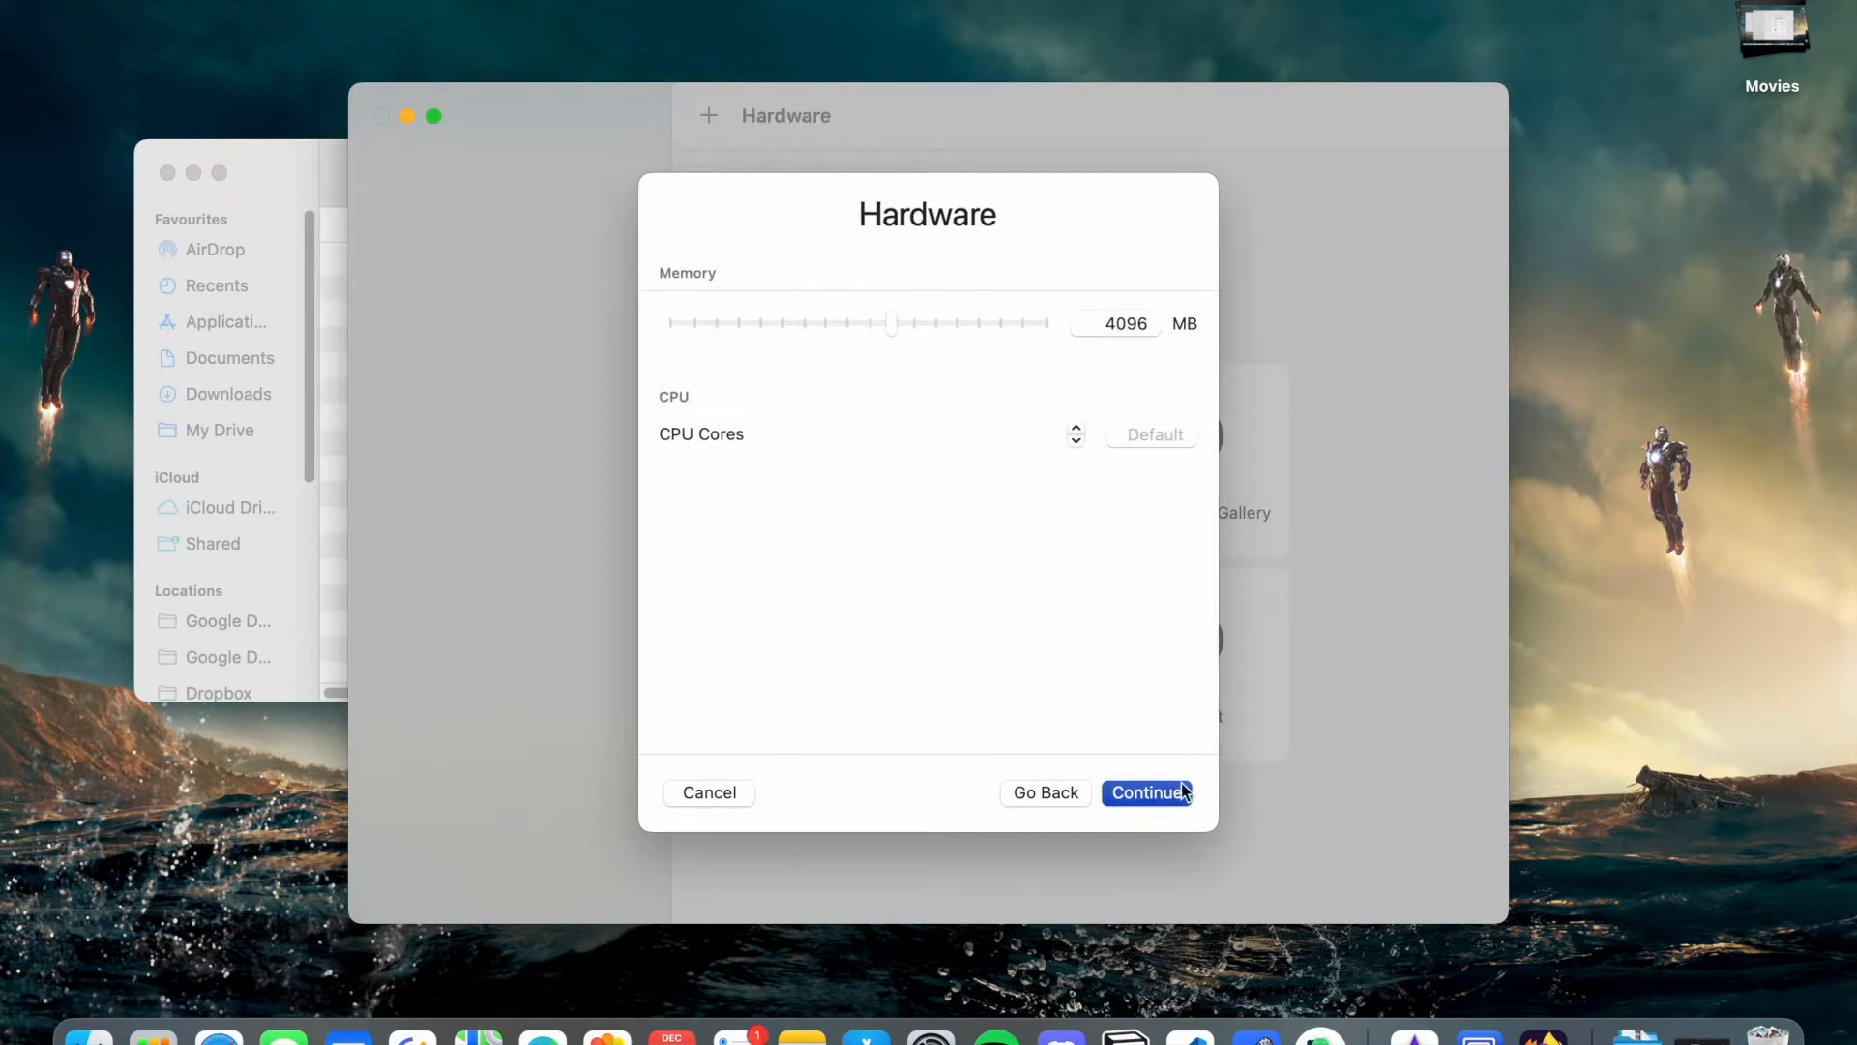
pyautogui.click(1174, 794)
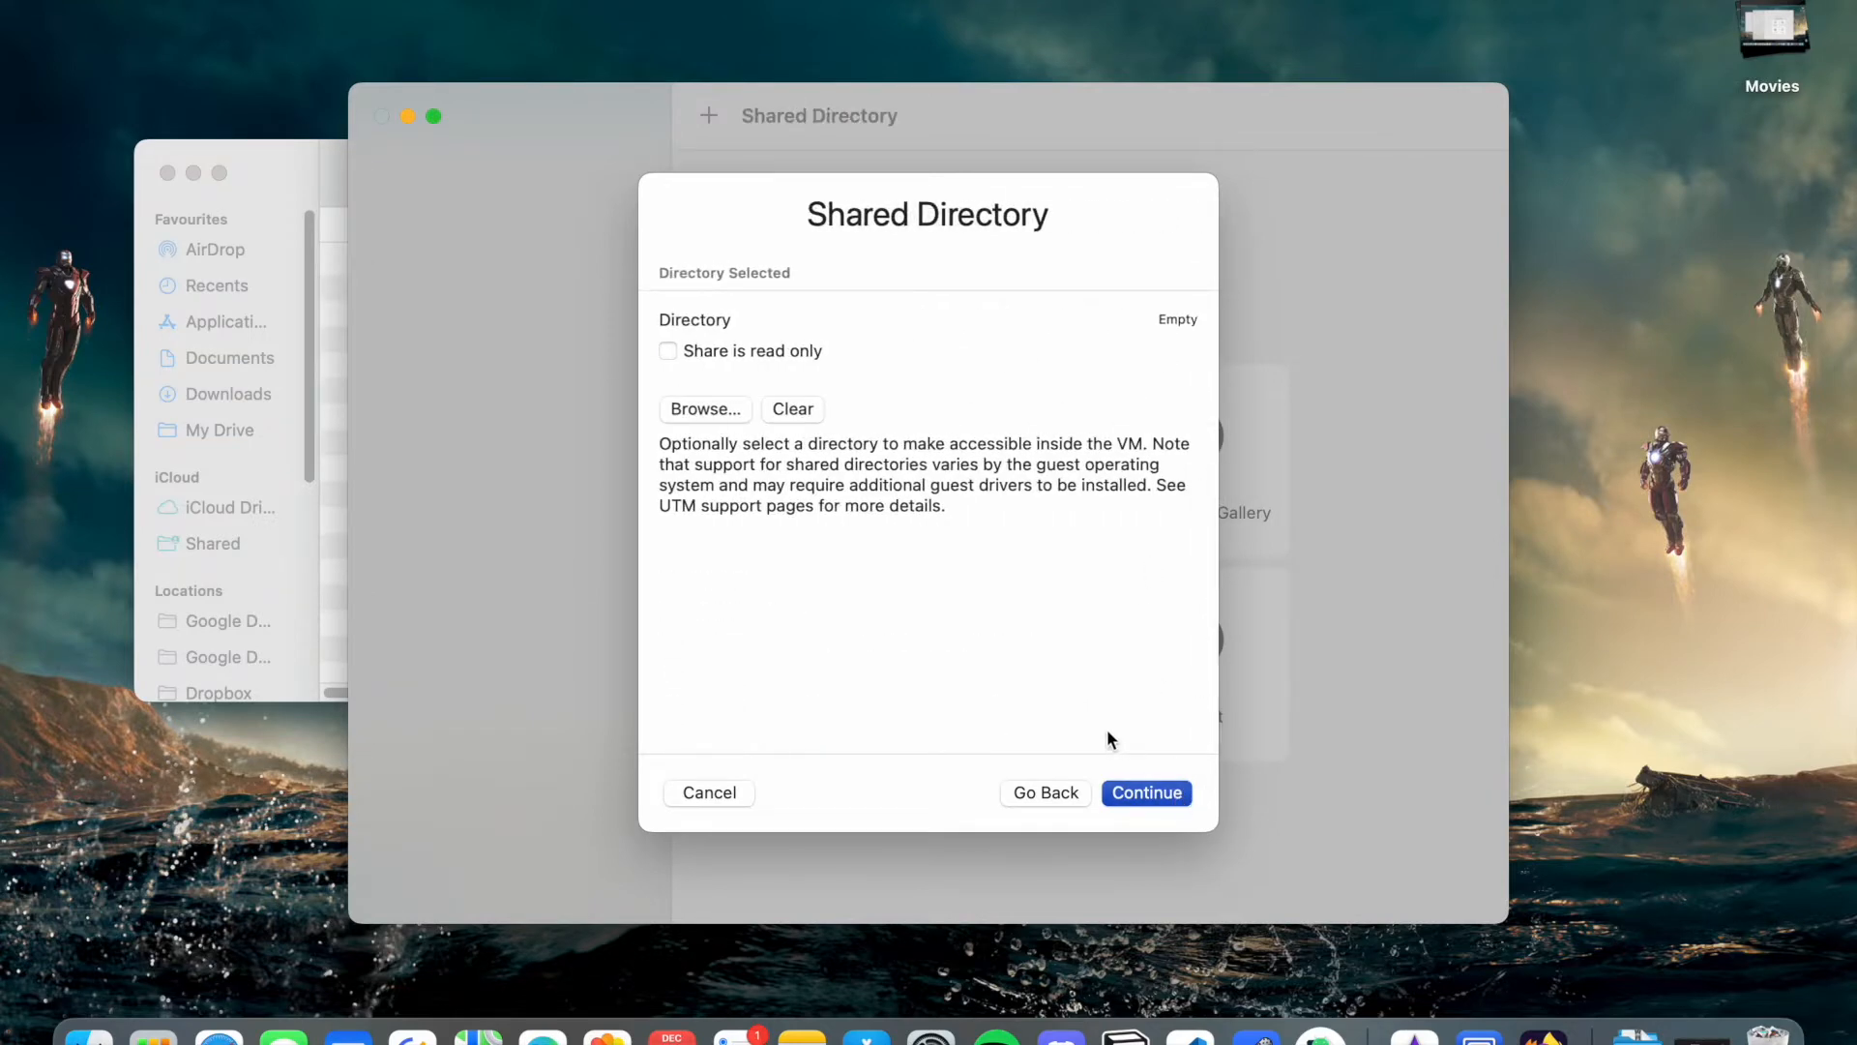
pyautogui.click(1177, 789)
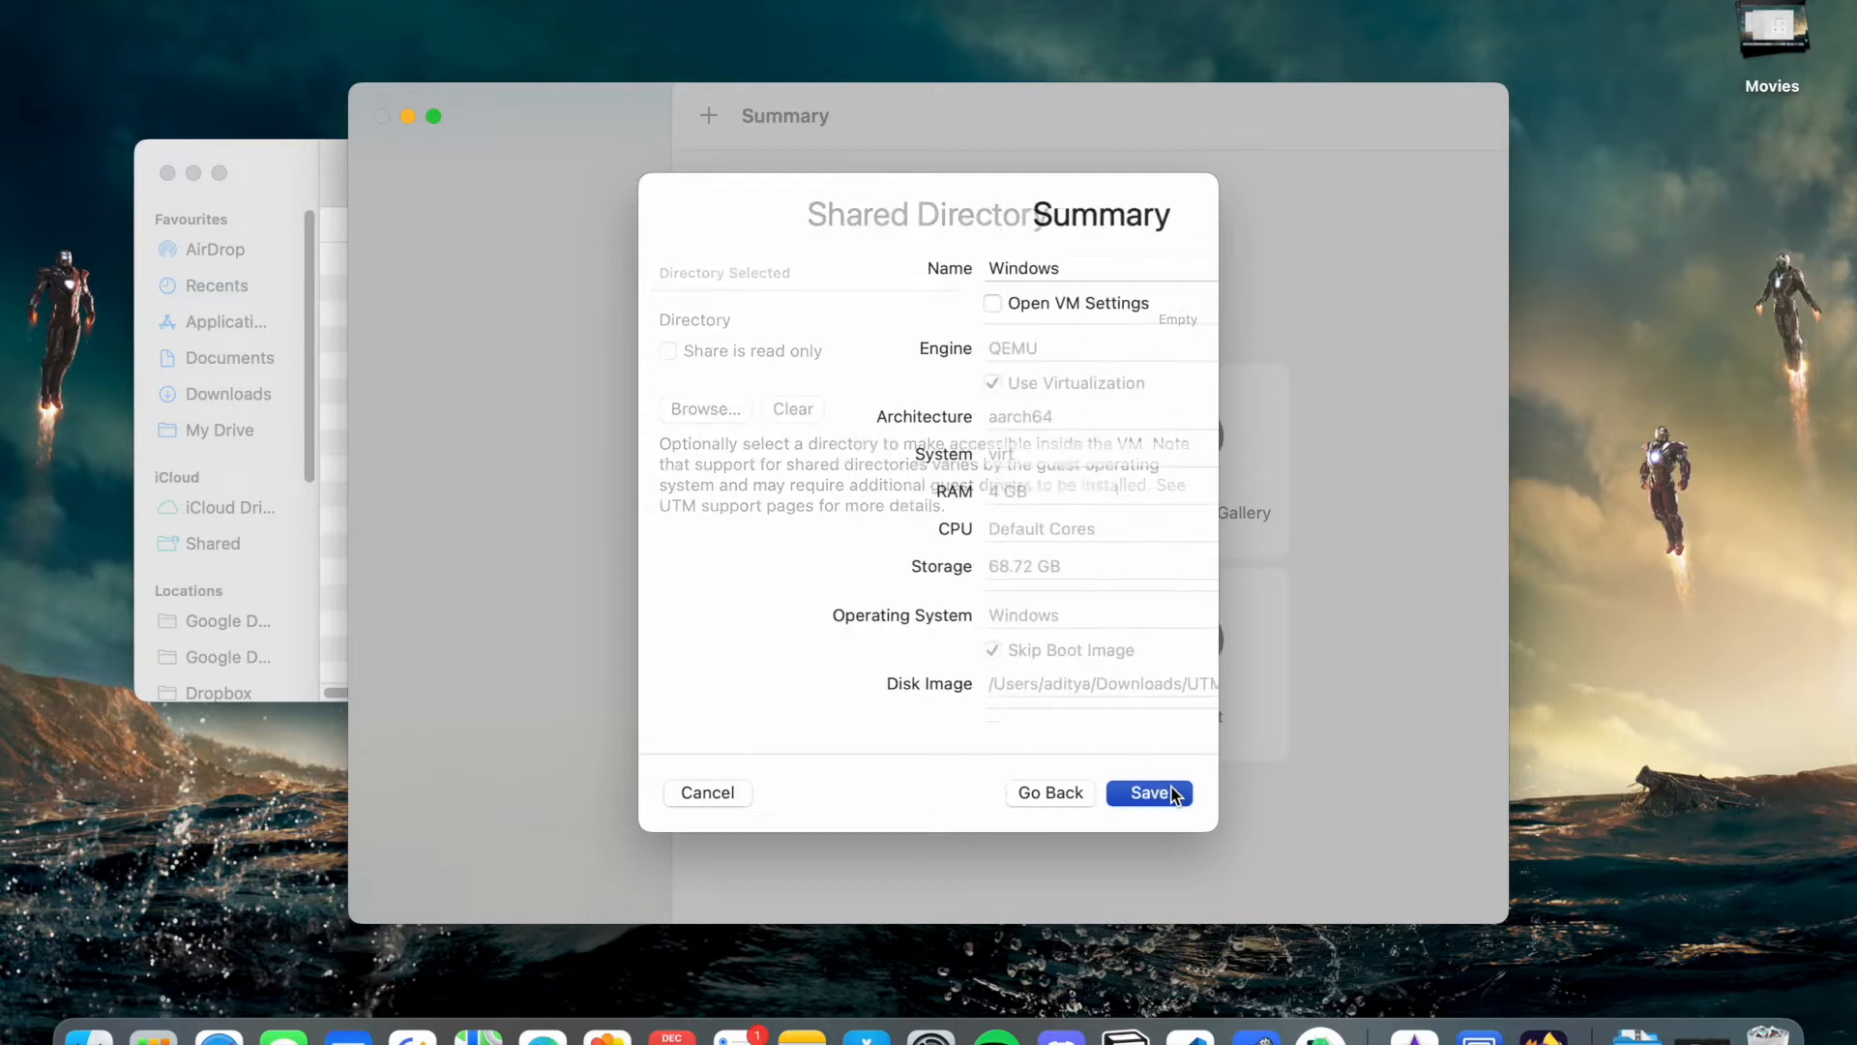
# - Rename the VM to the ID followed by '_DualBoot_Win11_Ubuntu2204_' and save it
pyautogui.doubleClick(983, 265)
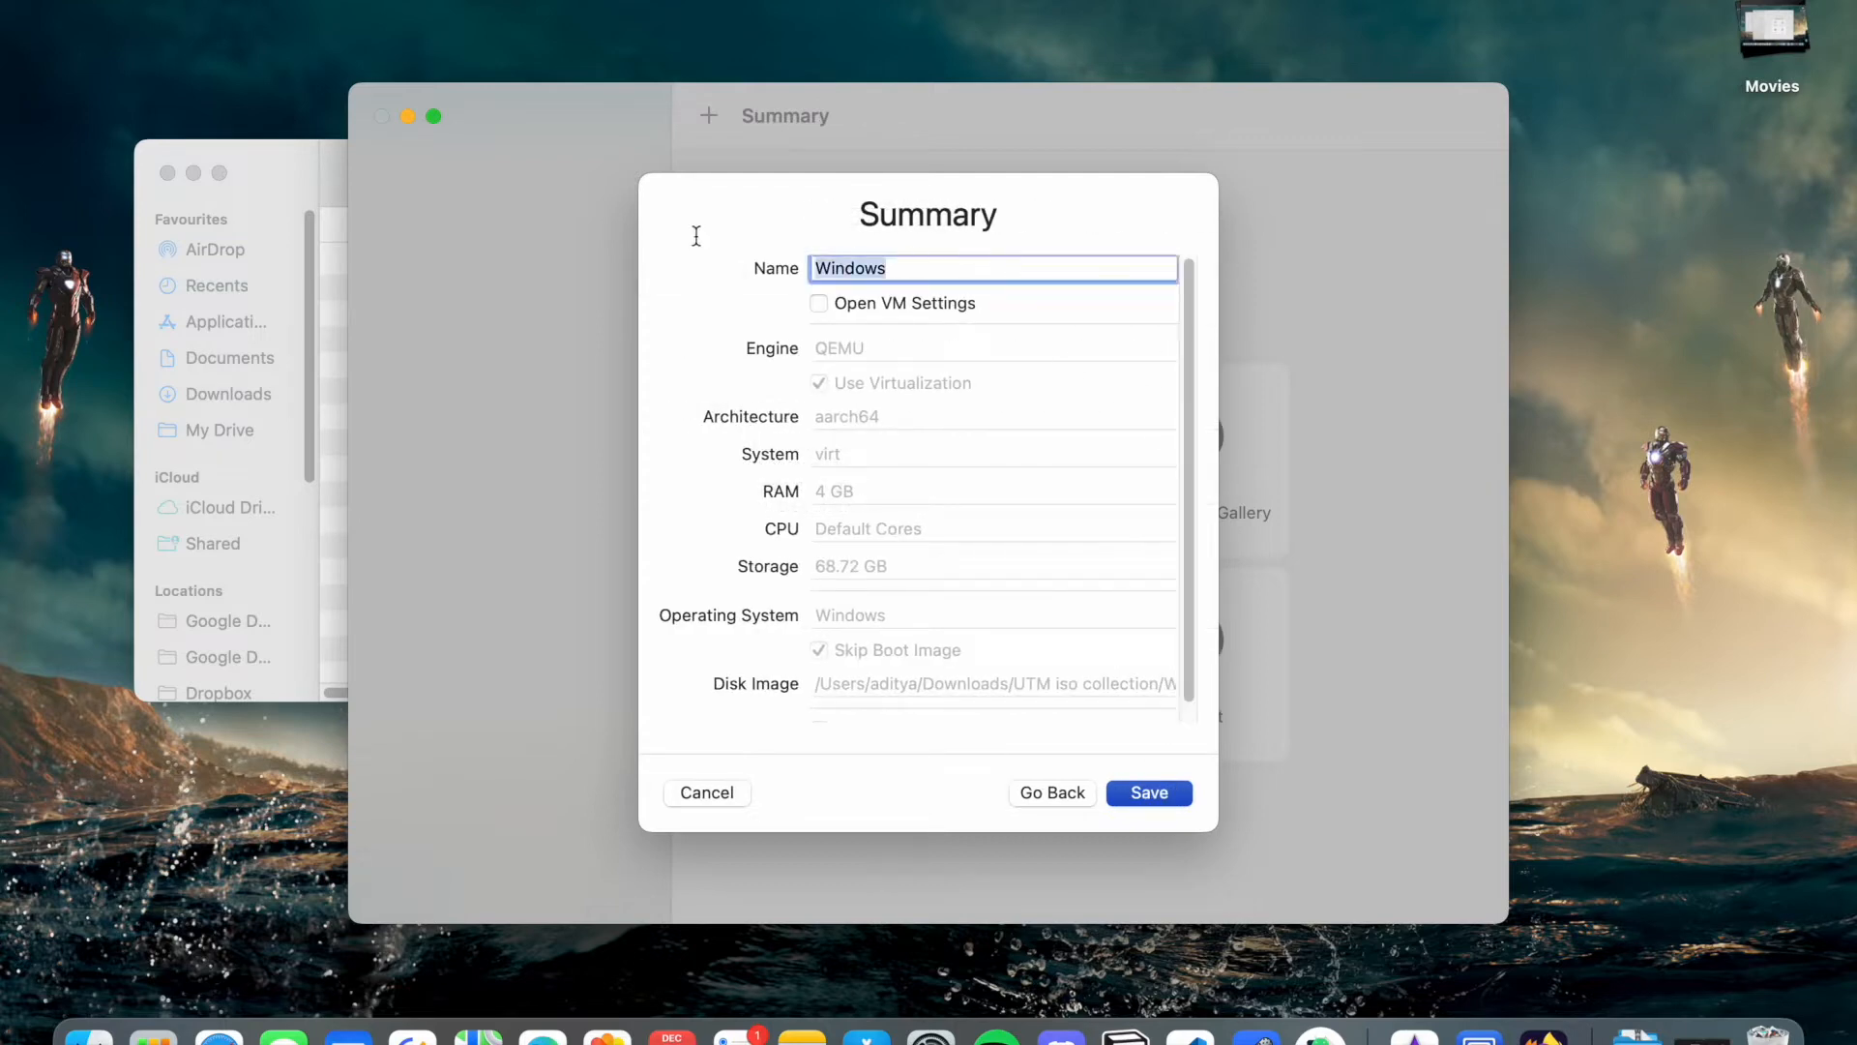
pyautogui.write('2101CS05_Dual')
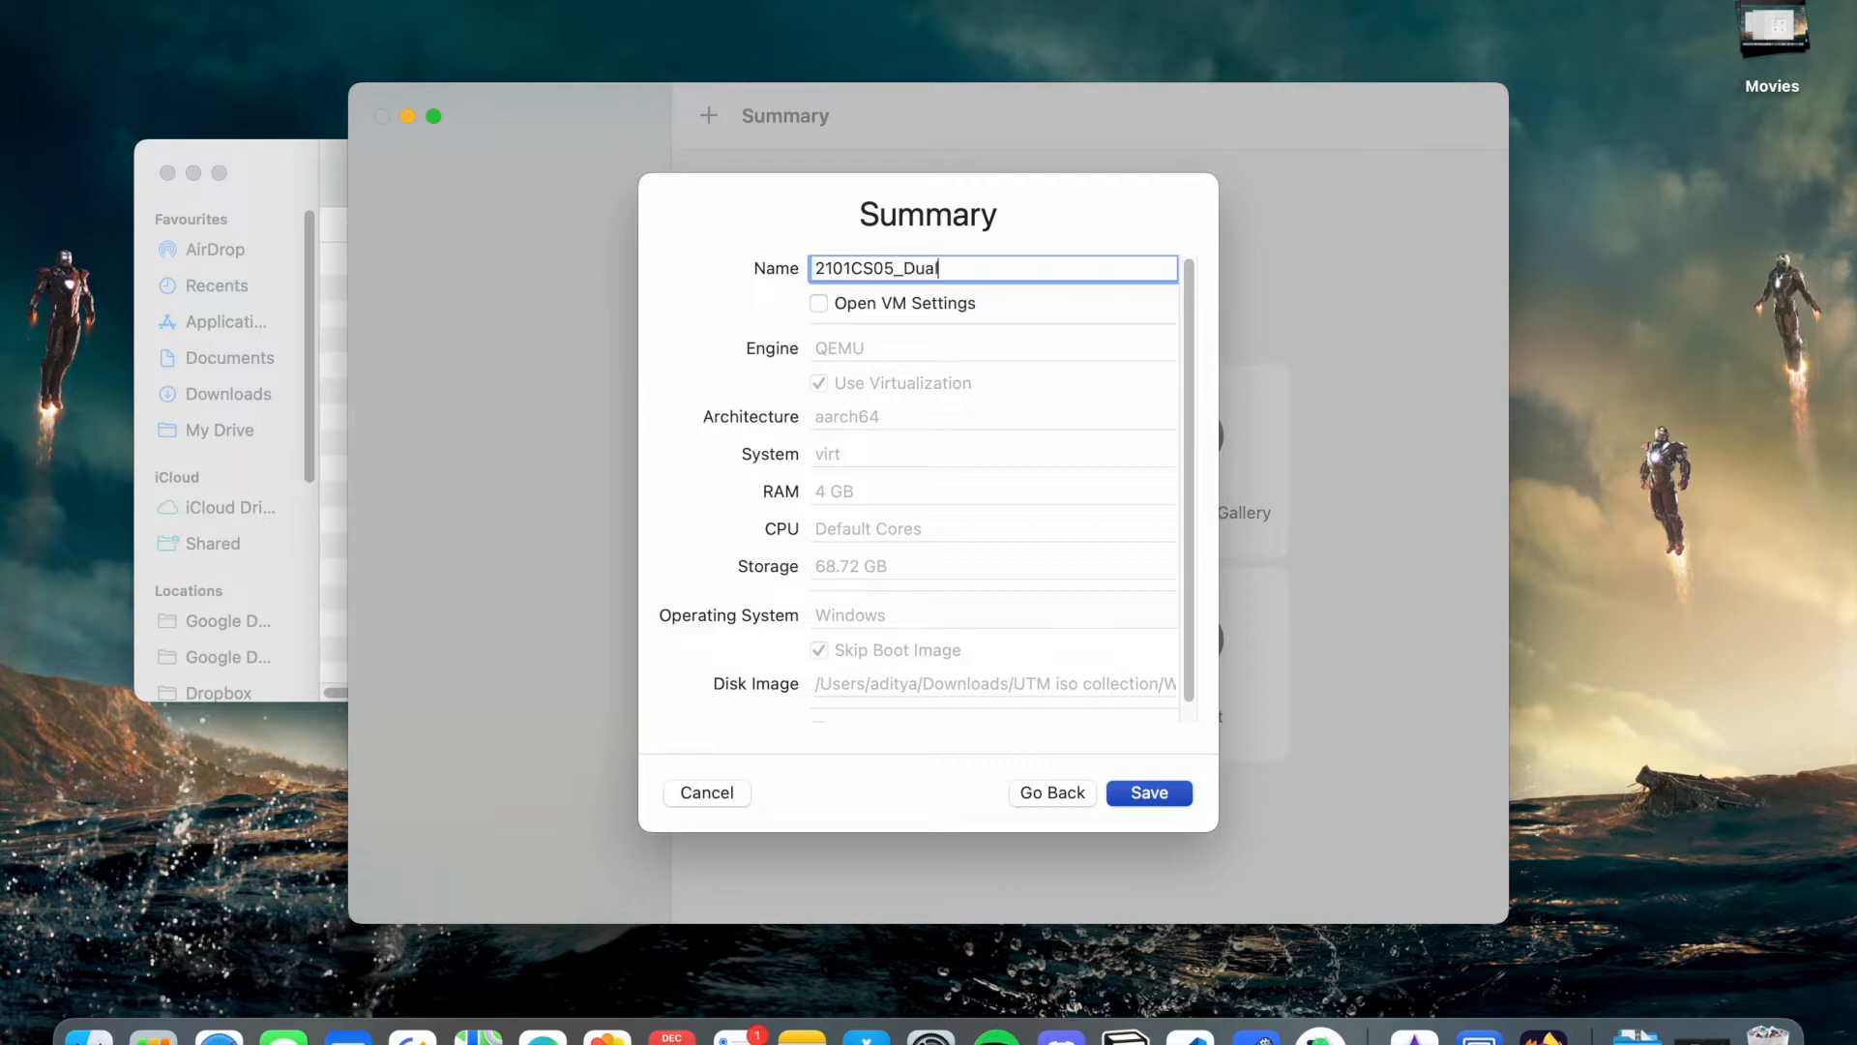
pyautogui.write('Boot_Win11_Ubuntu2204')
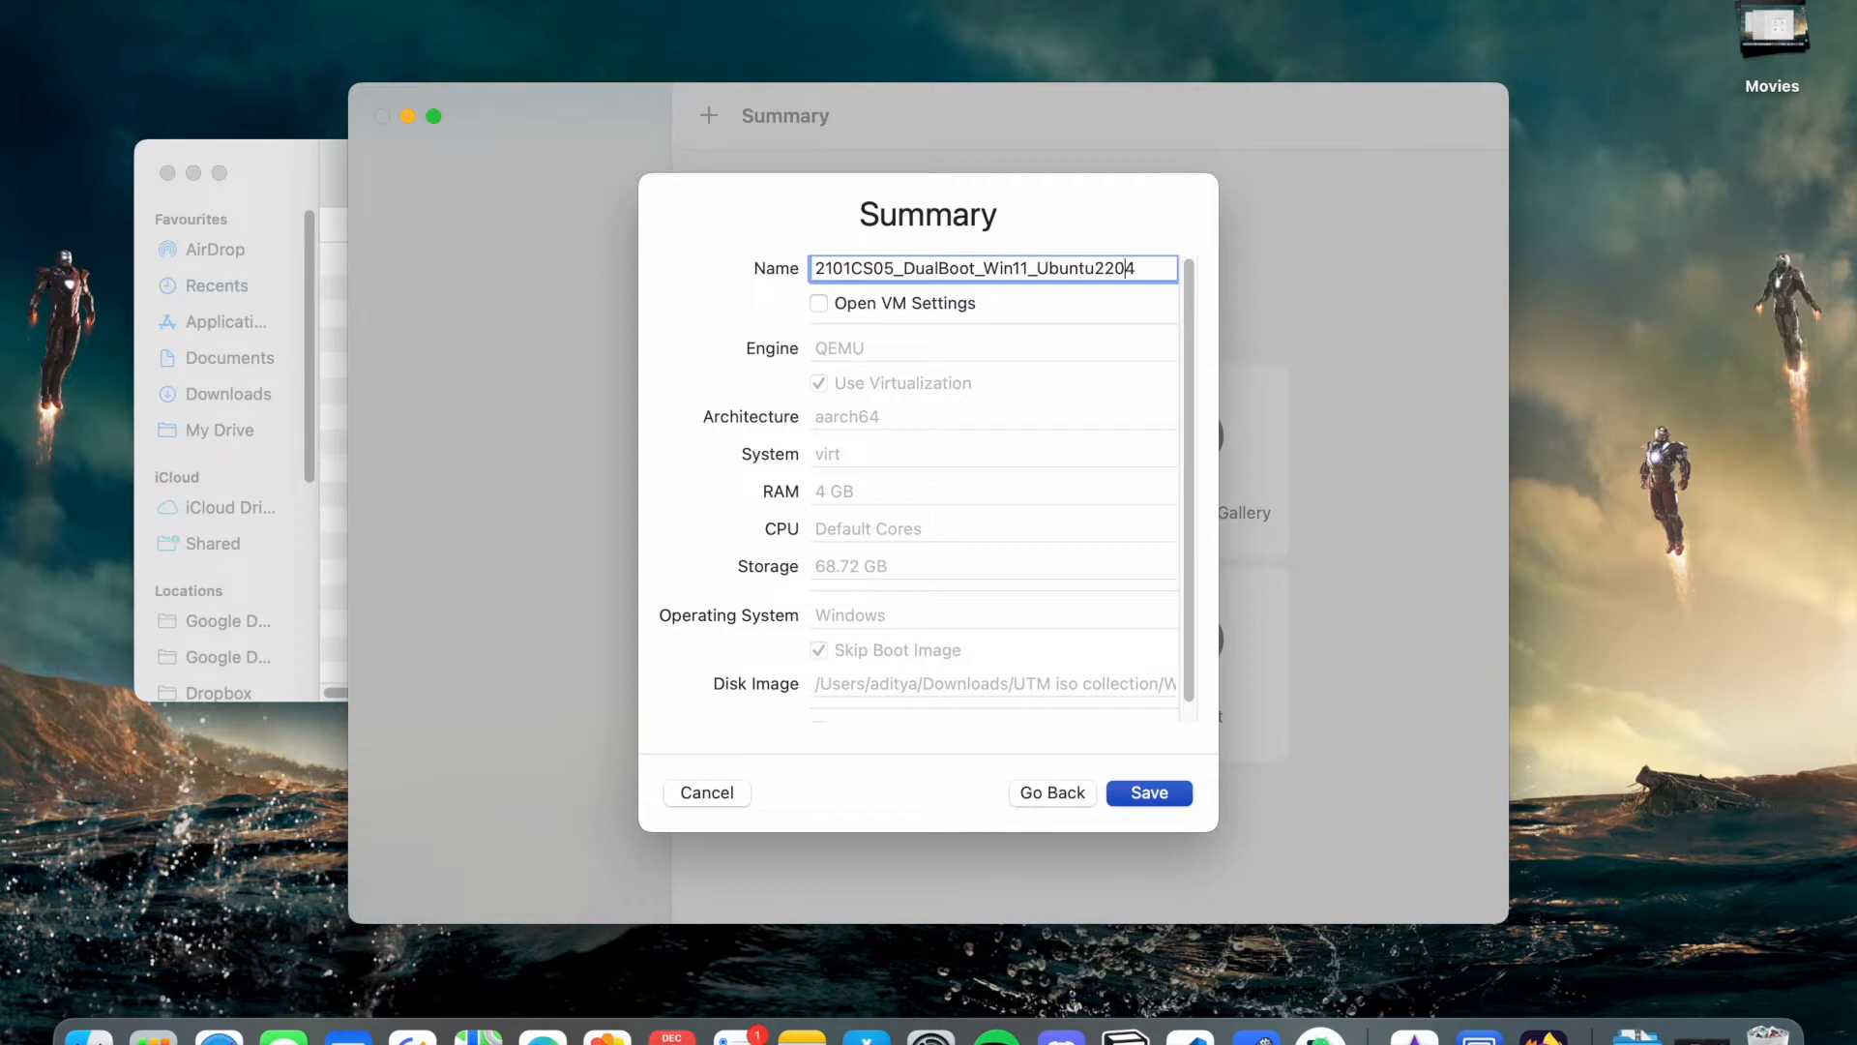
pyautogui.write('_')
pyautogui.click(1159, 797)
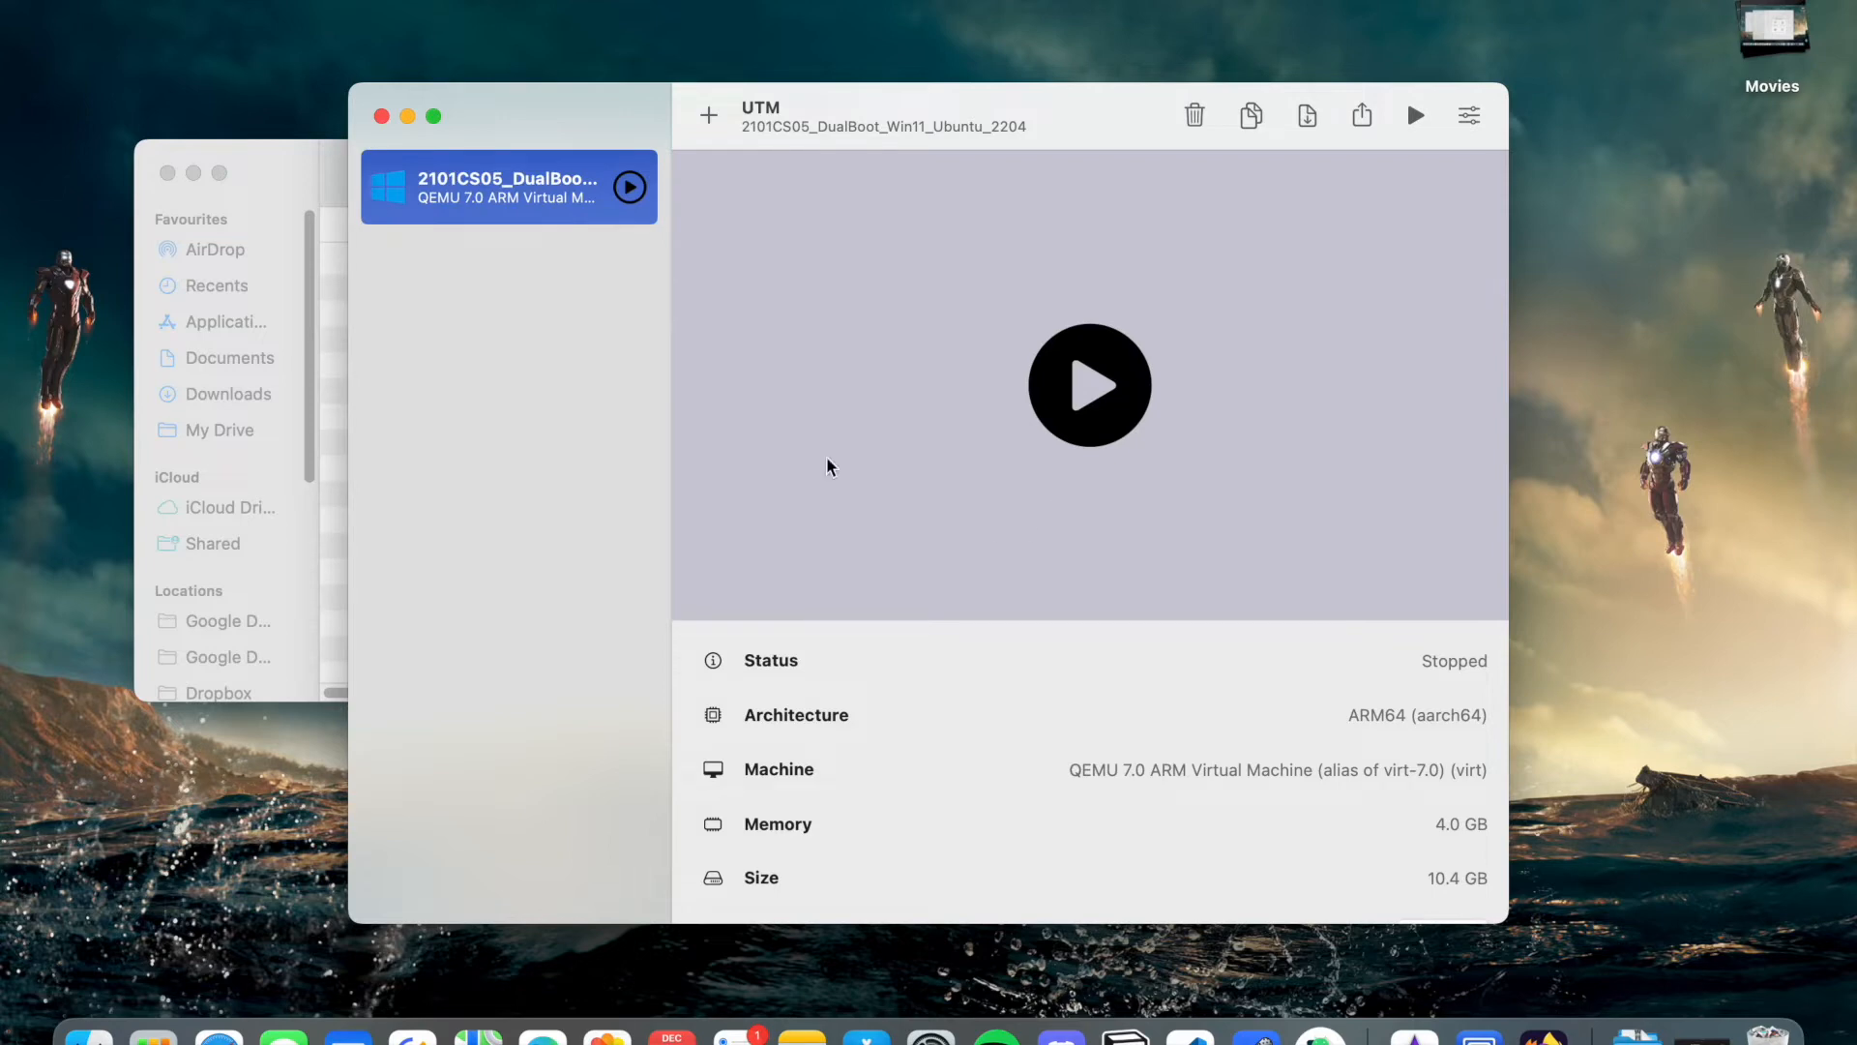
# - Start the Windows 11 VM in full screen, then return to the library with Ctrl+Left
pyautogui.click(1079, 409)
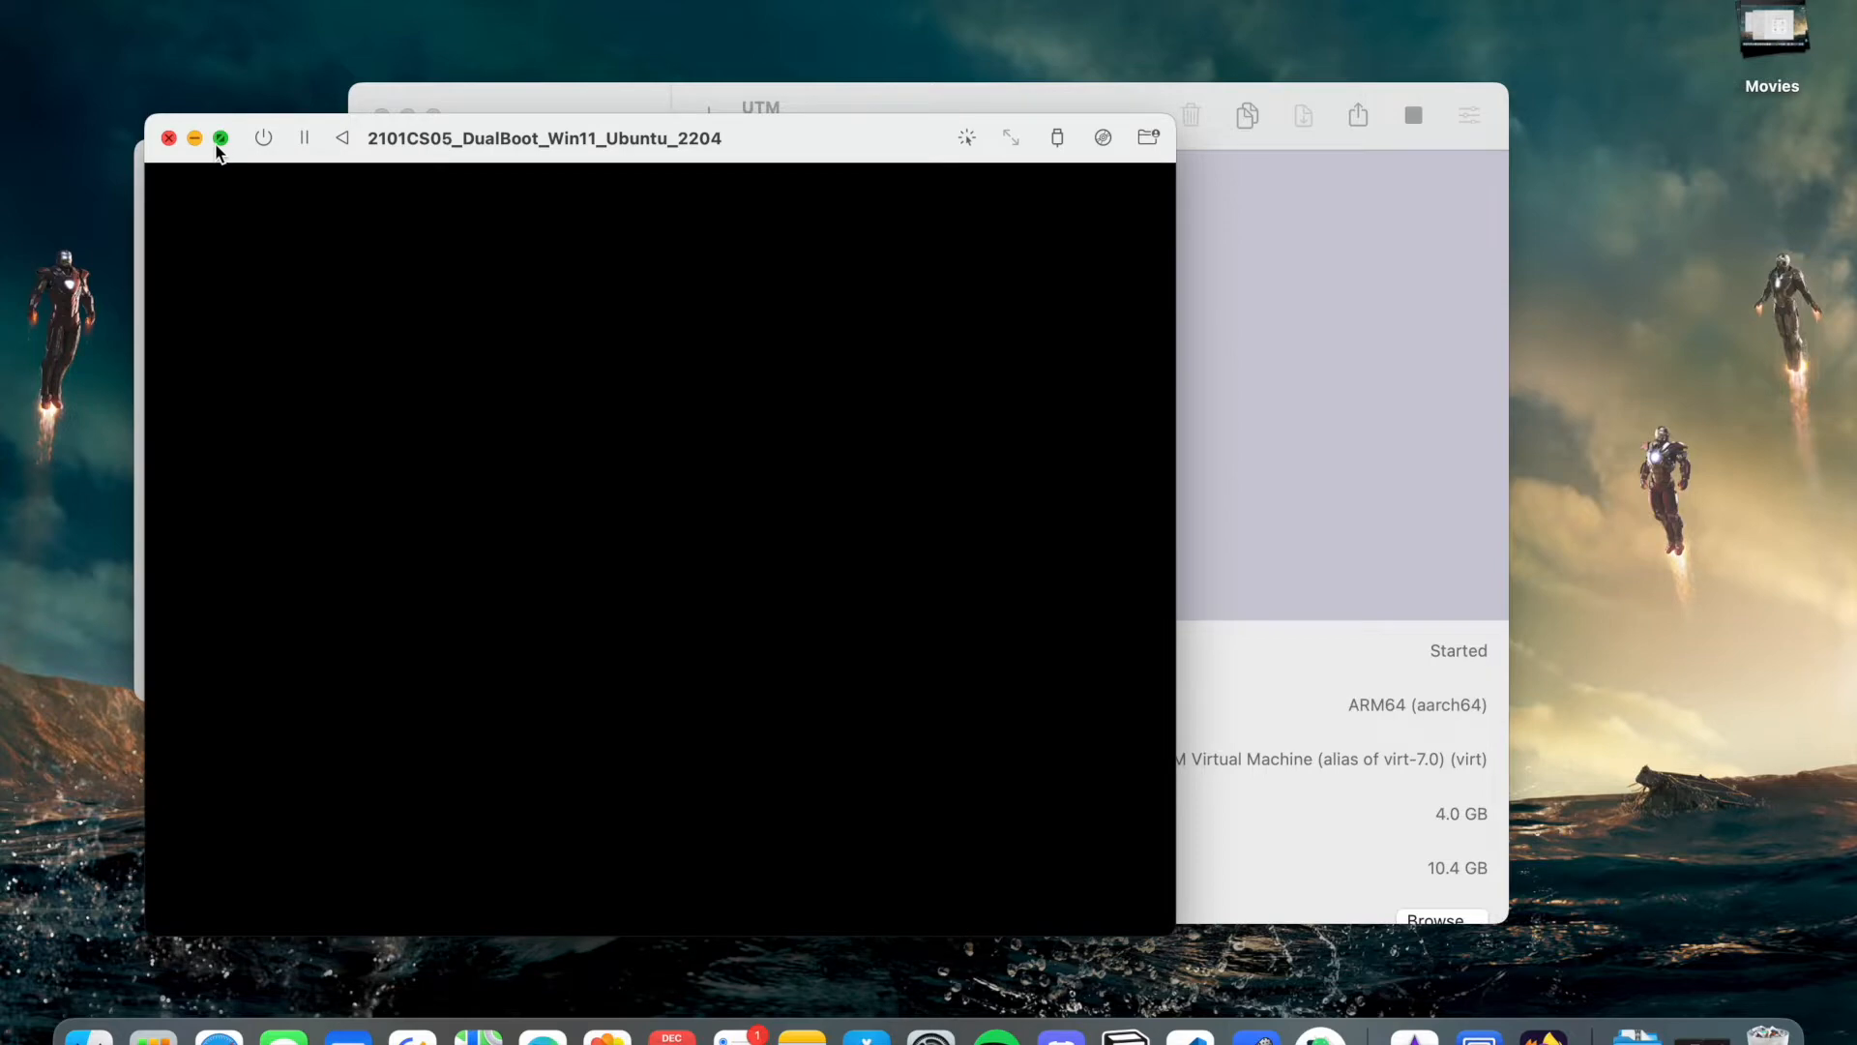
pyautogui.moveTo(220, 145)
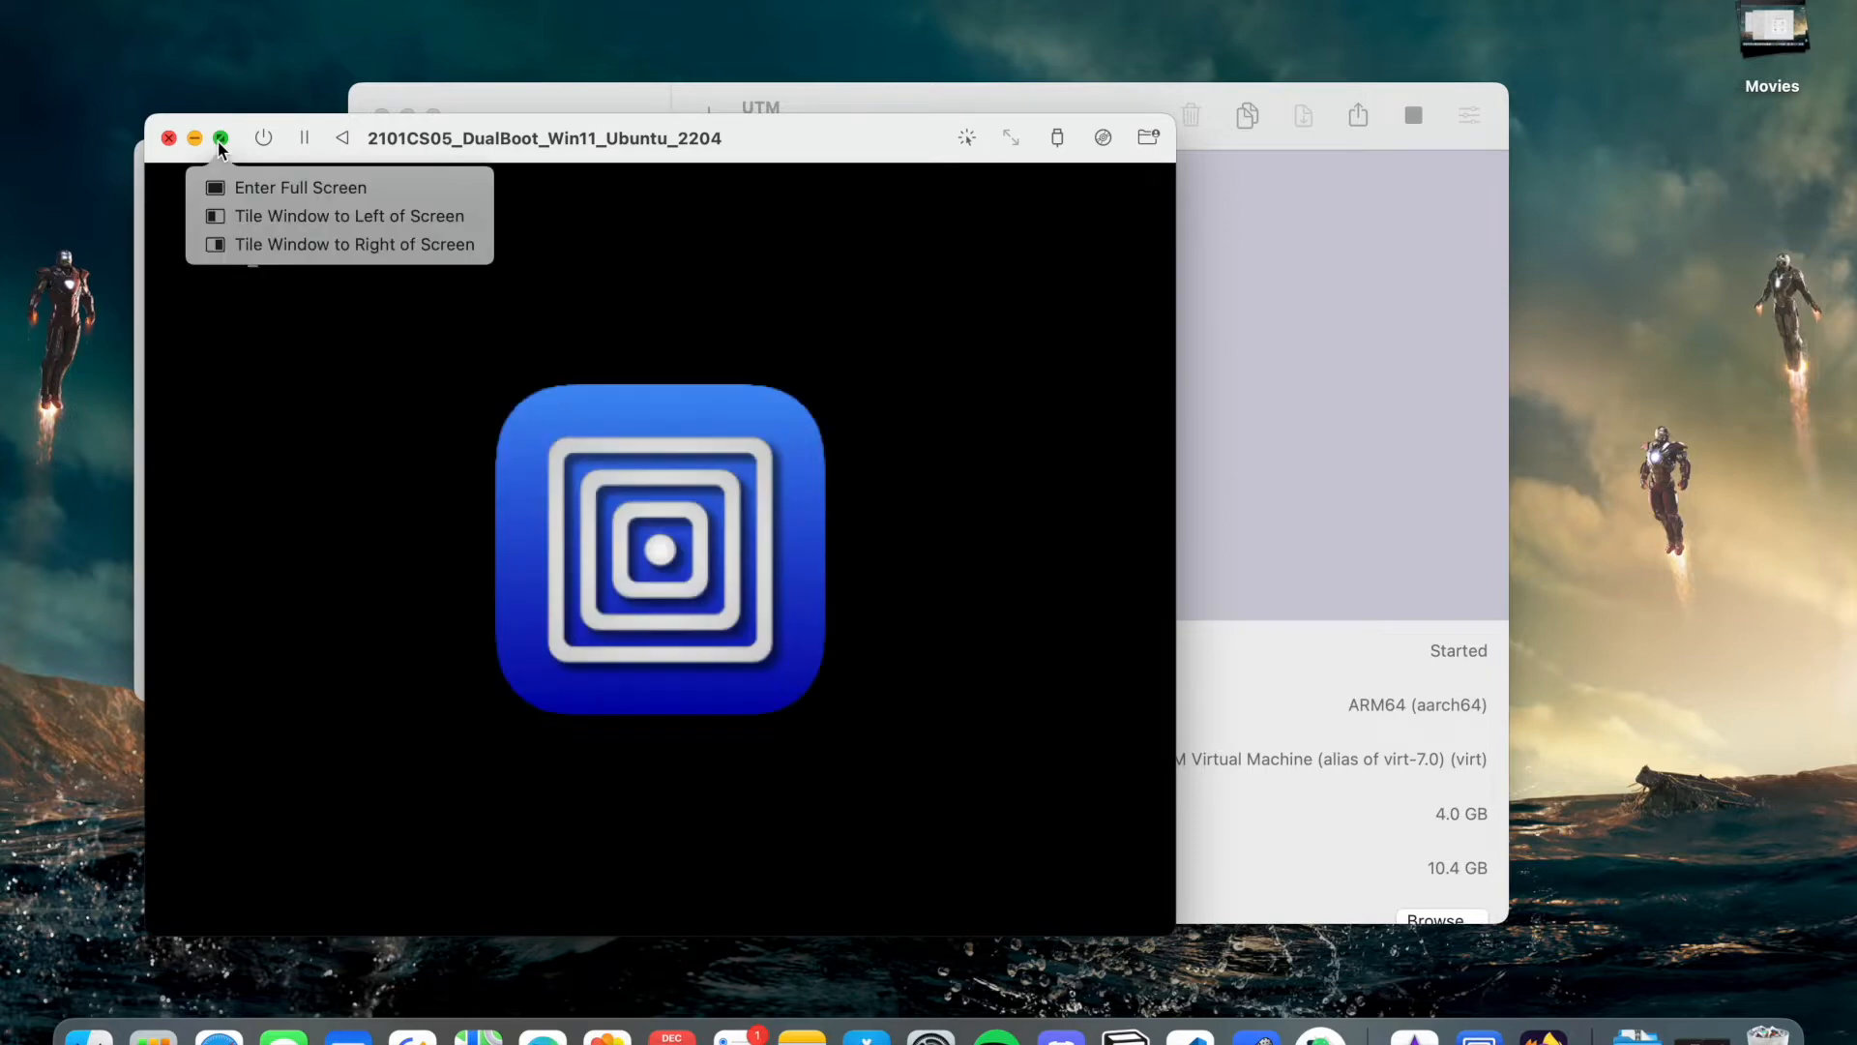
pyautogui.click(221, 139)
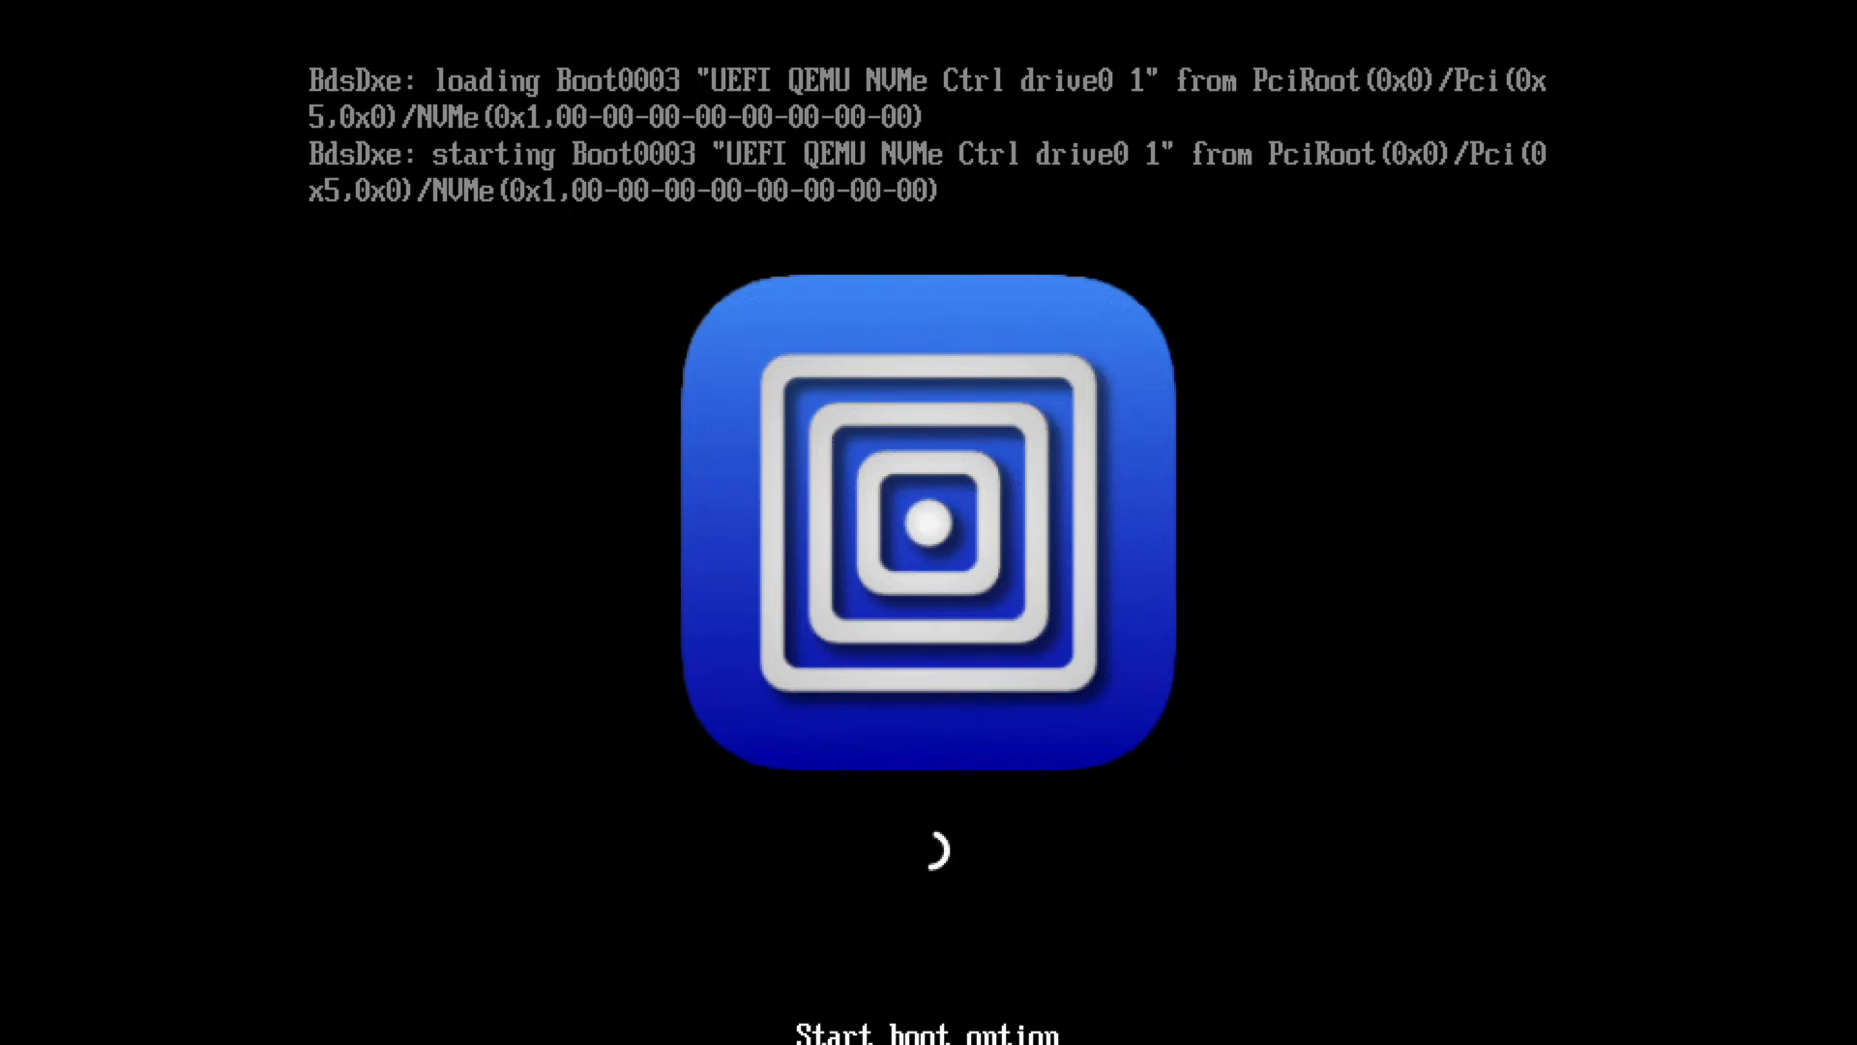
pyautogui.hotkey('ctrl', 'Left')
pyautogui.scroll(-2, 1199, 817)
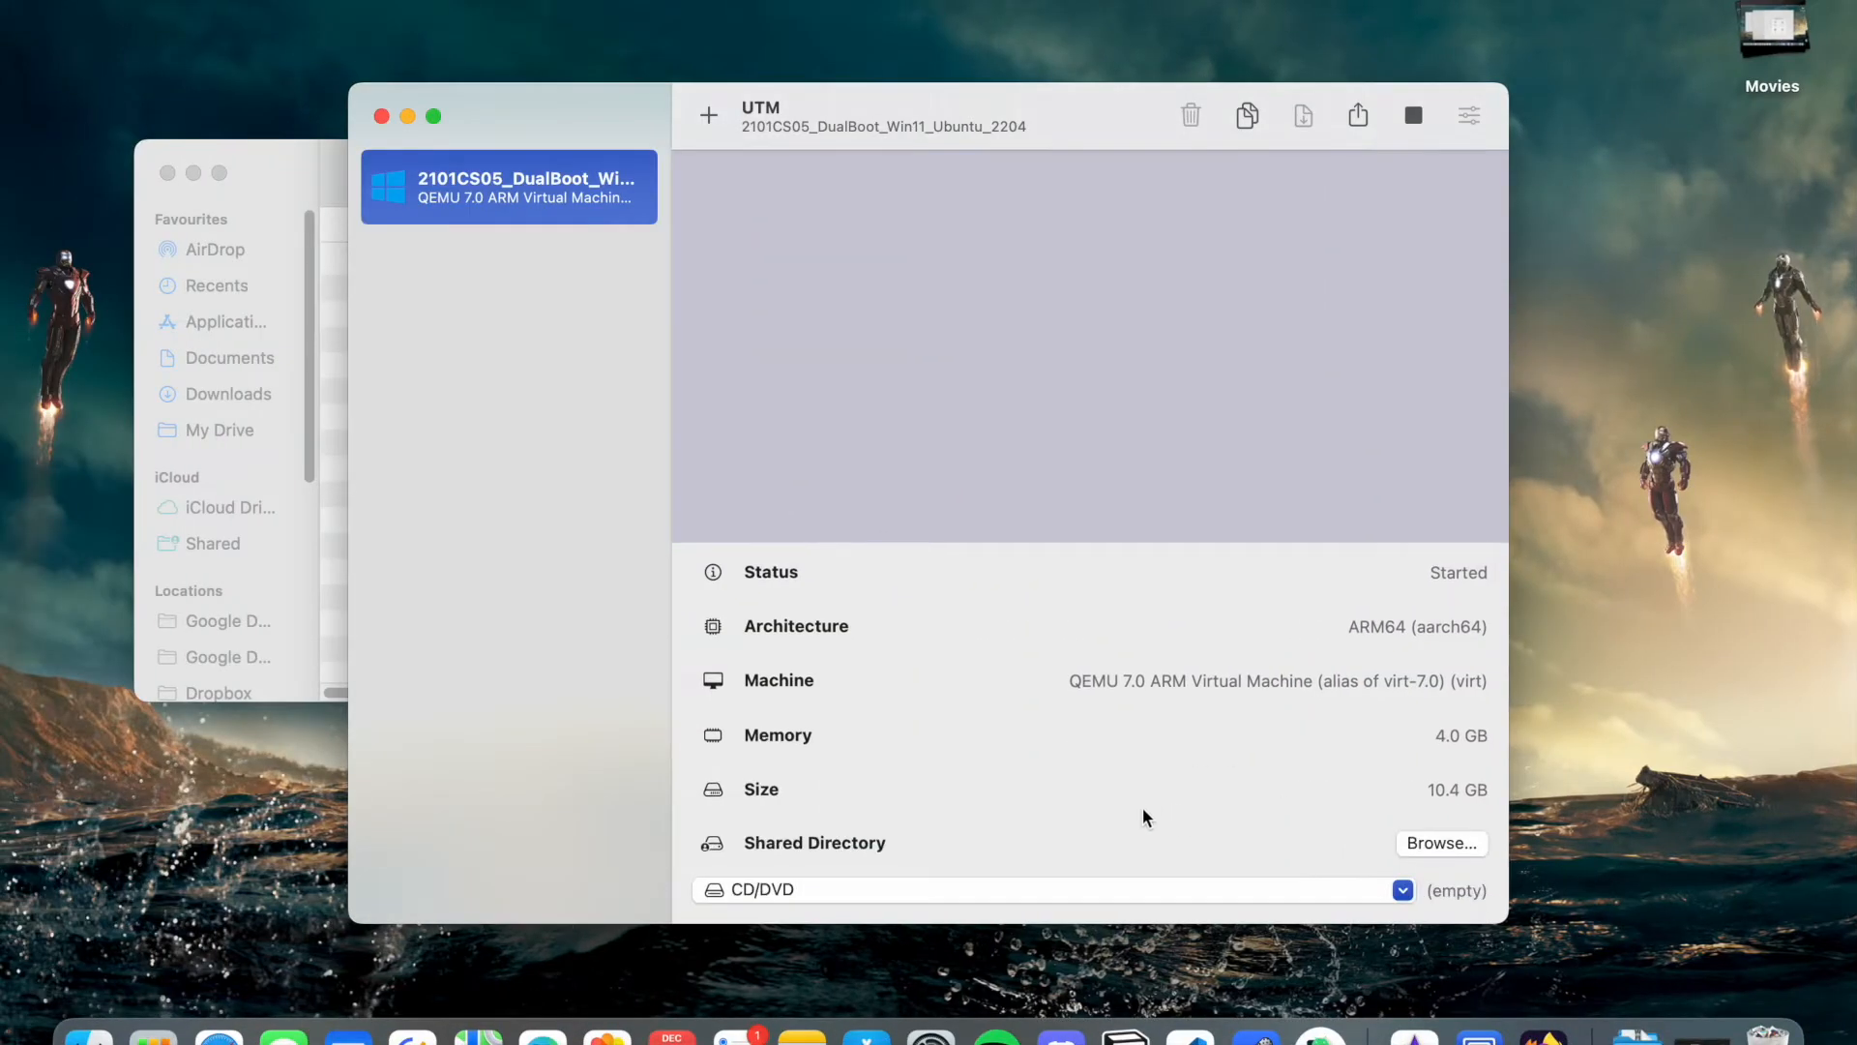
# - Browse to spice-guest-tools-0.164.4.iso and mount it in the VM's CD/DVD drive
pyautogui.click(1402, 890)
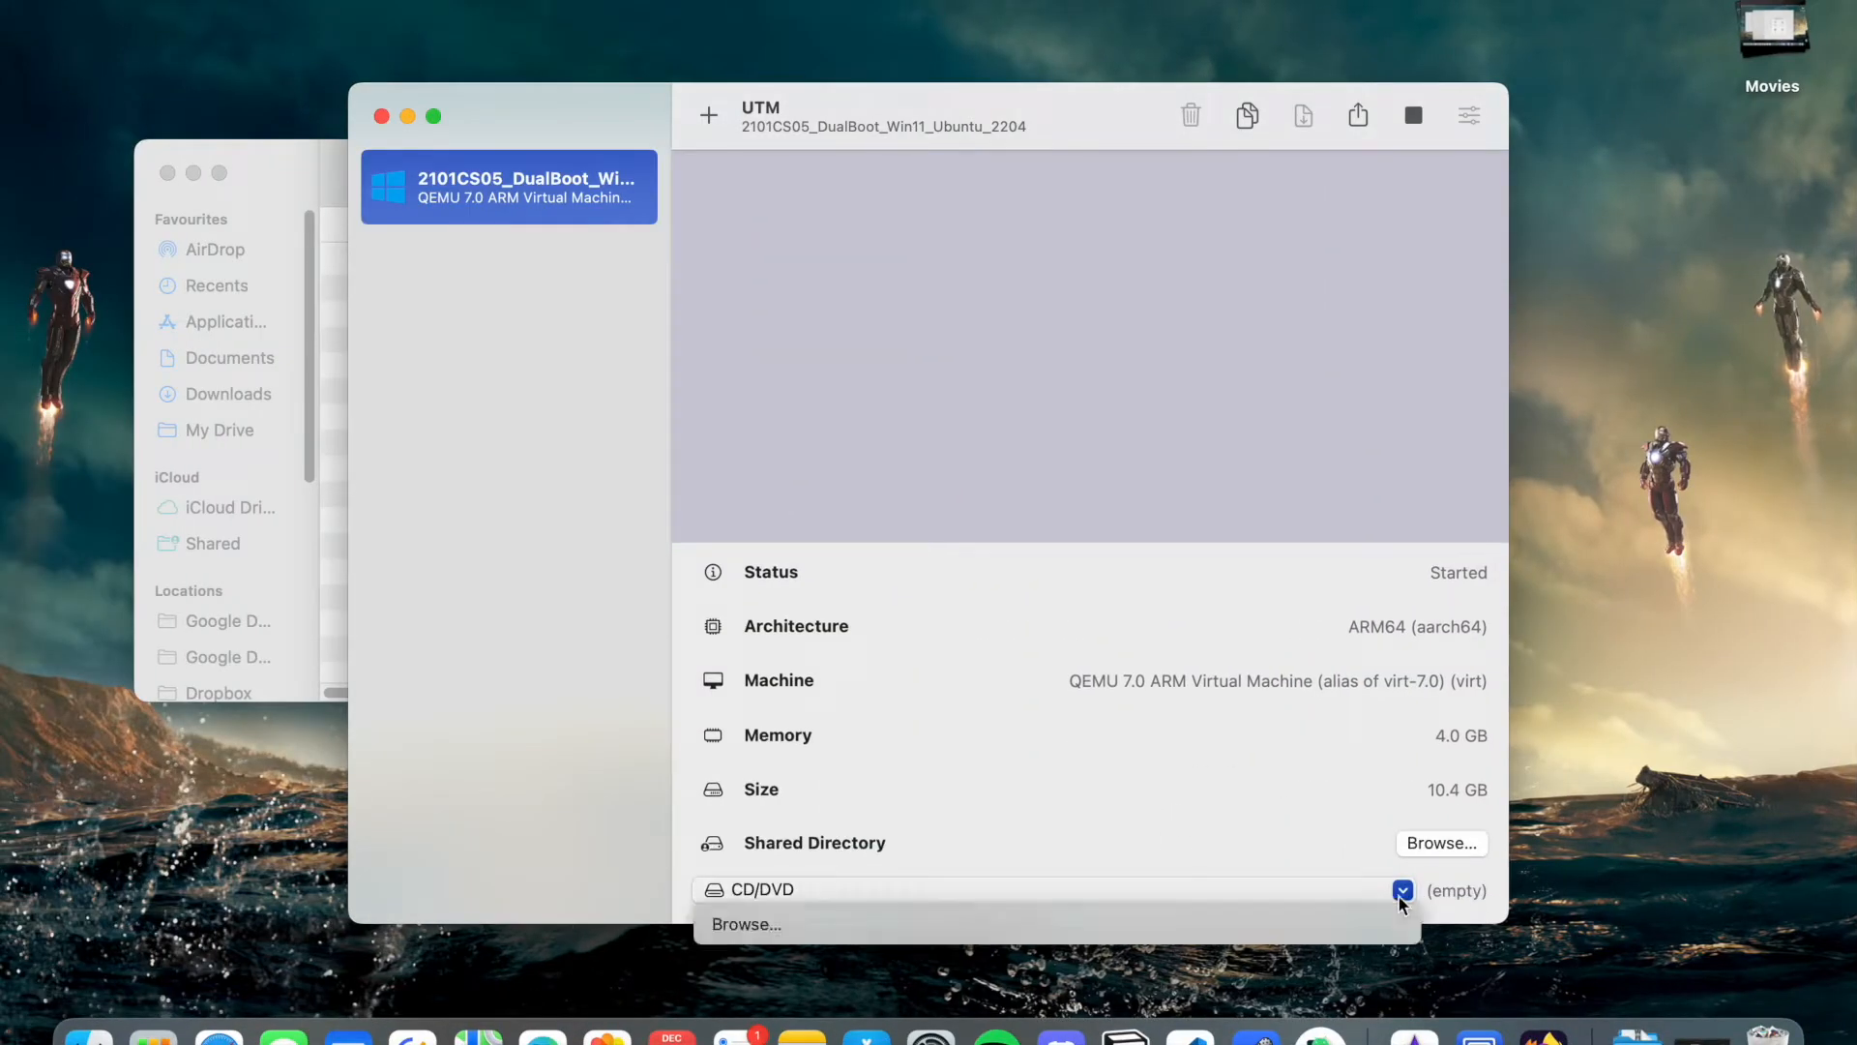
pyautogui.click(1199, 925)
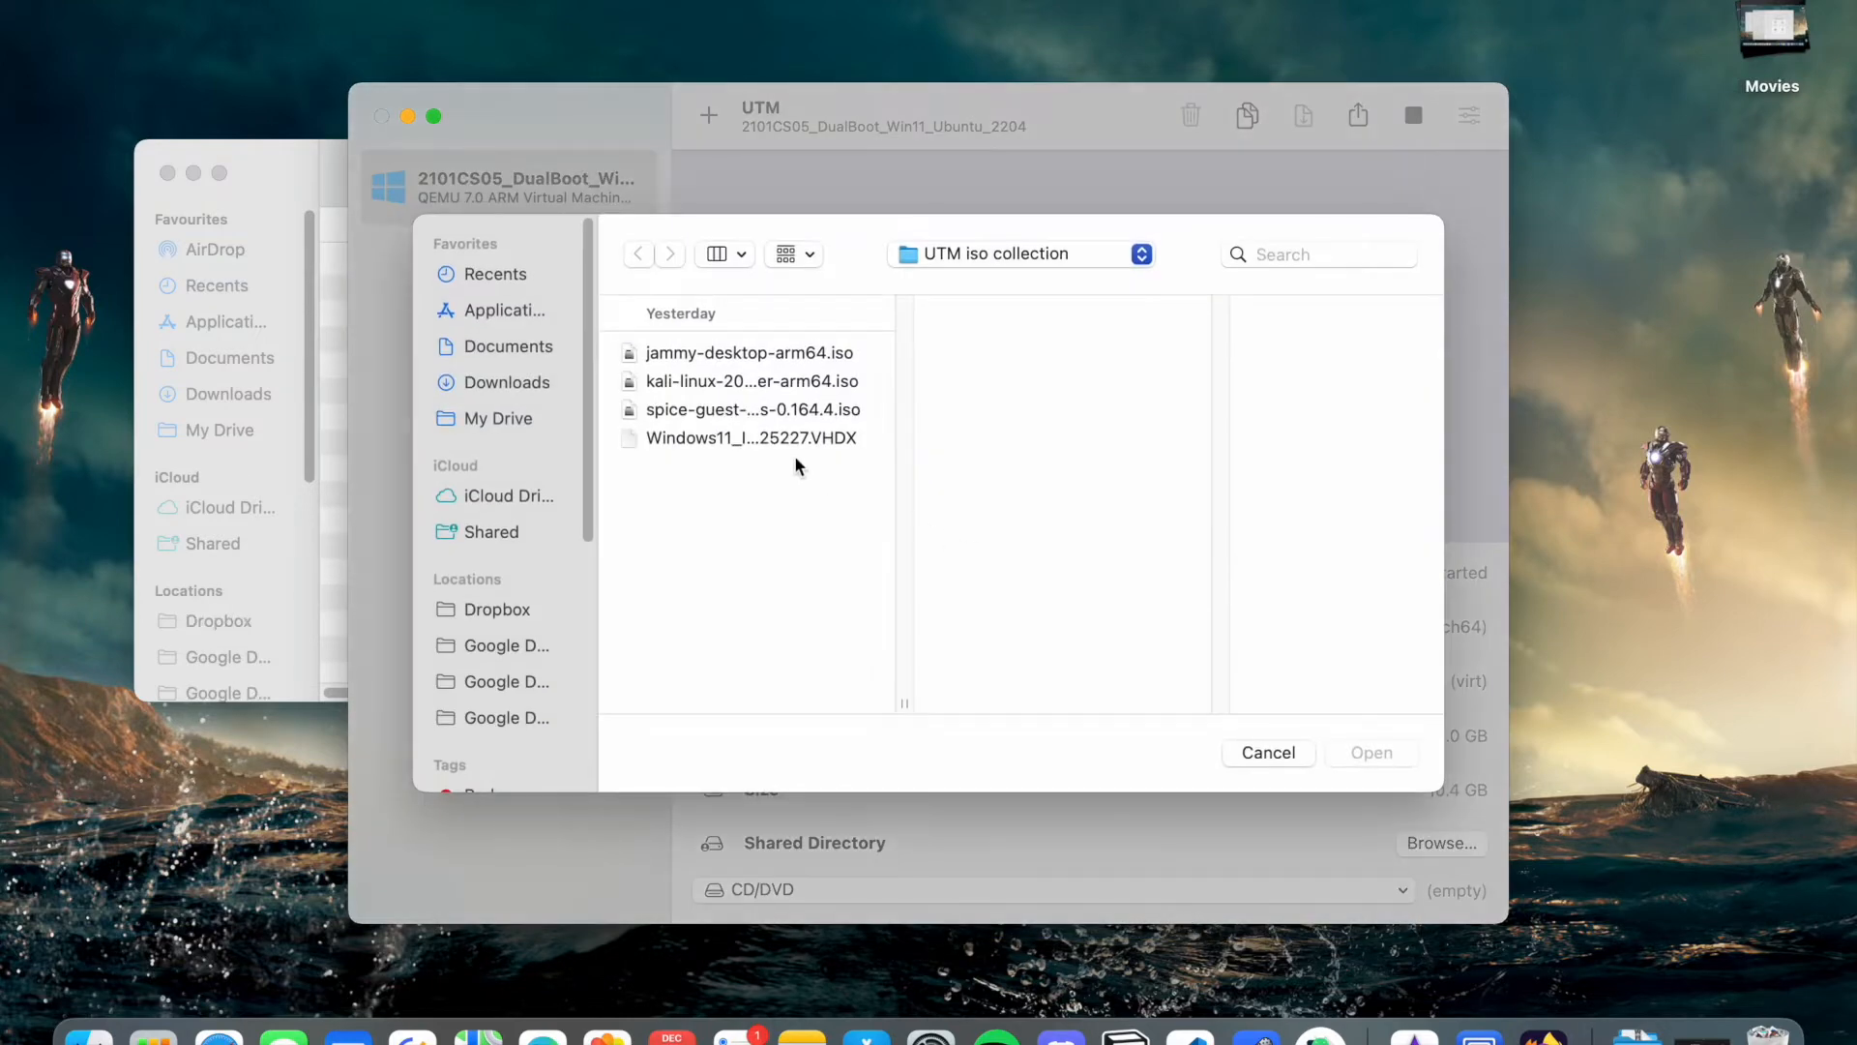
pyautogui.click(811, 411)
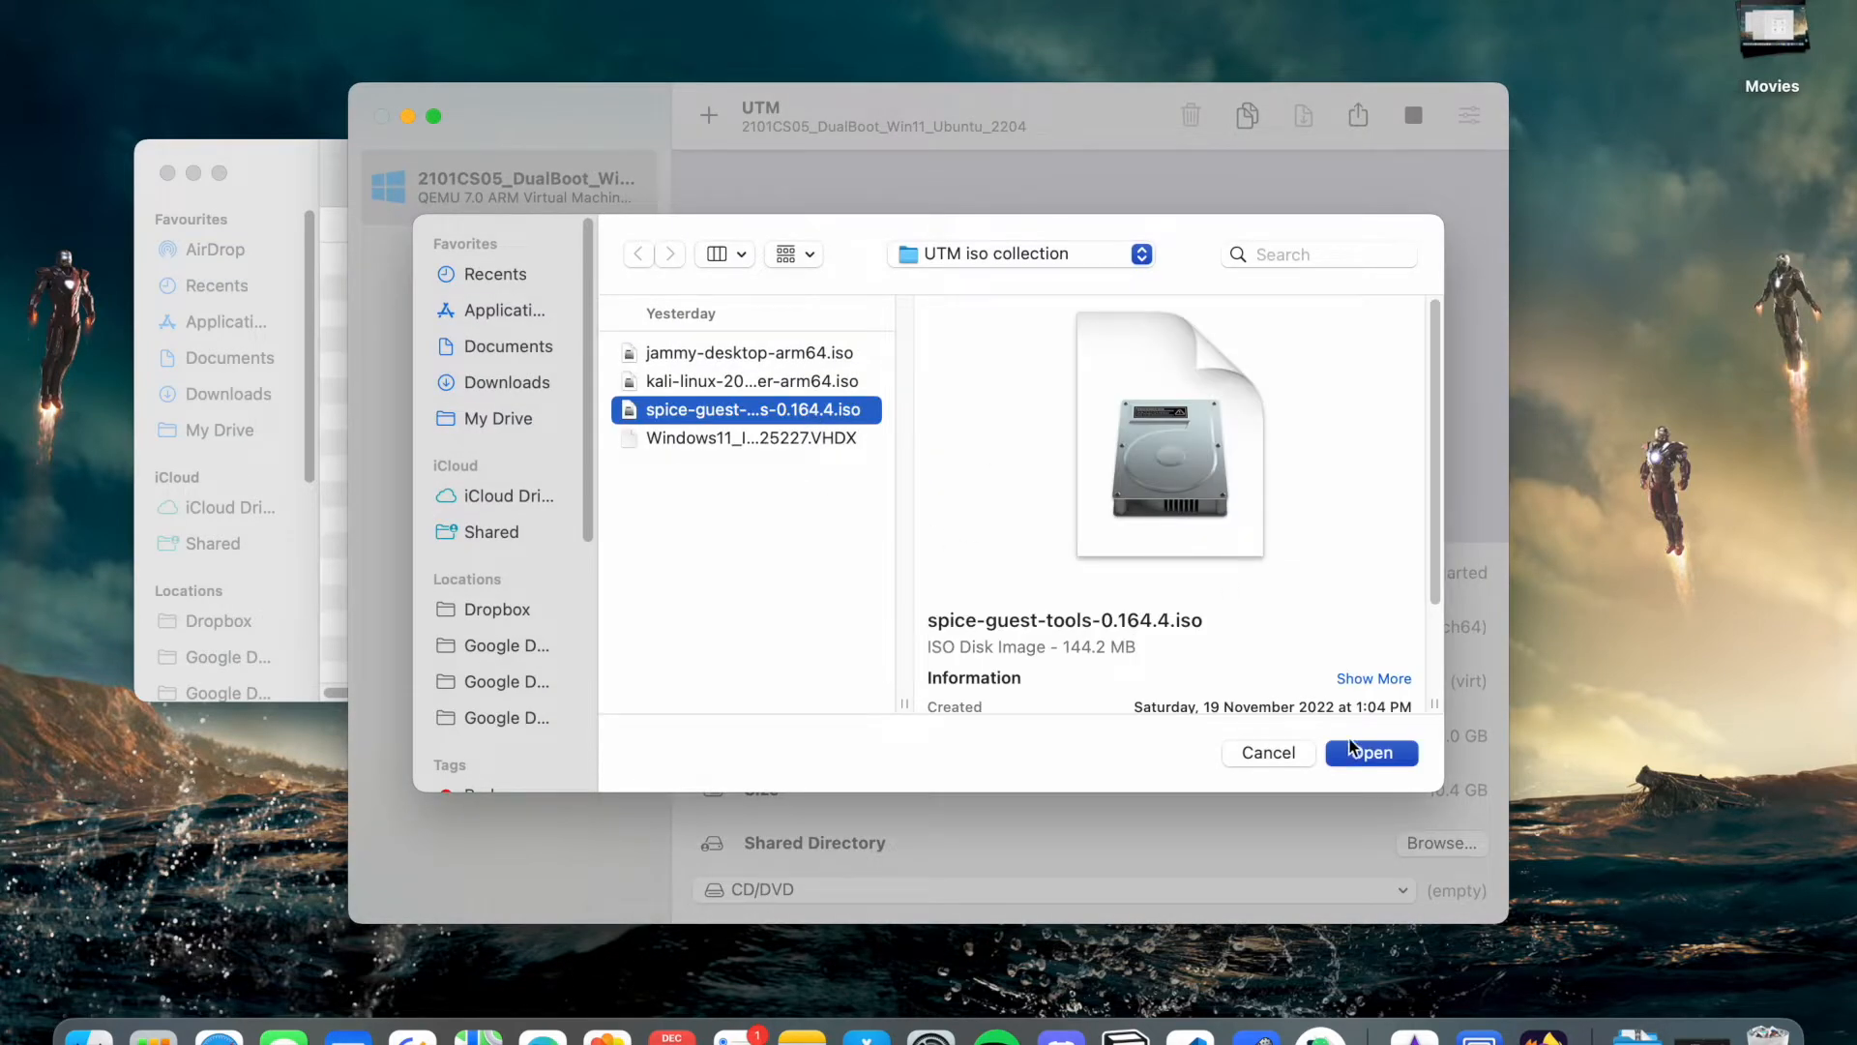
pyautogui.click(1379, 753)
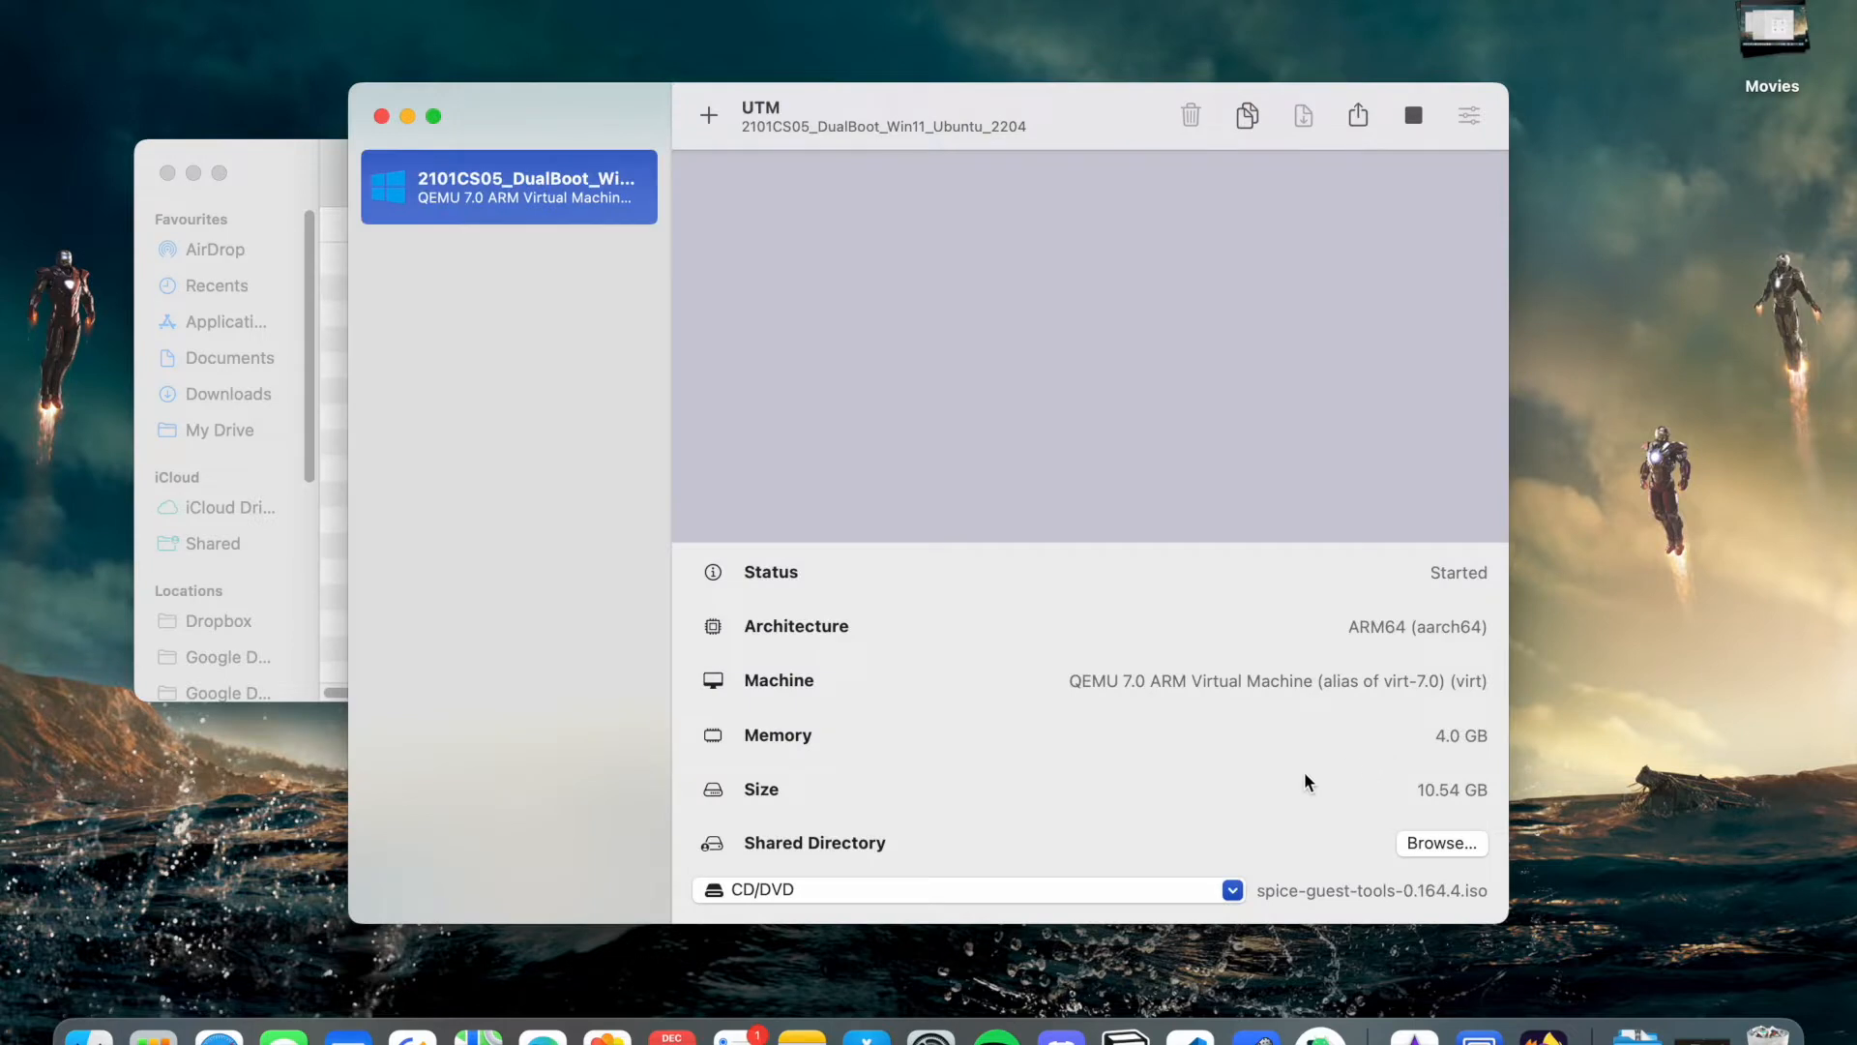
# - Return to the full-screen VM space with Ctrl+Right and let Windows boot
pyautogui.hotkey('ctrl', 'Right')
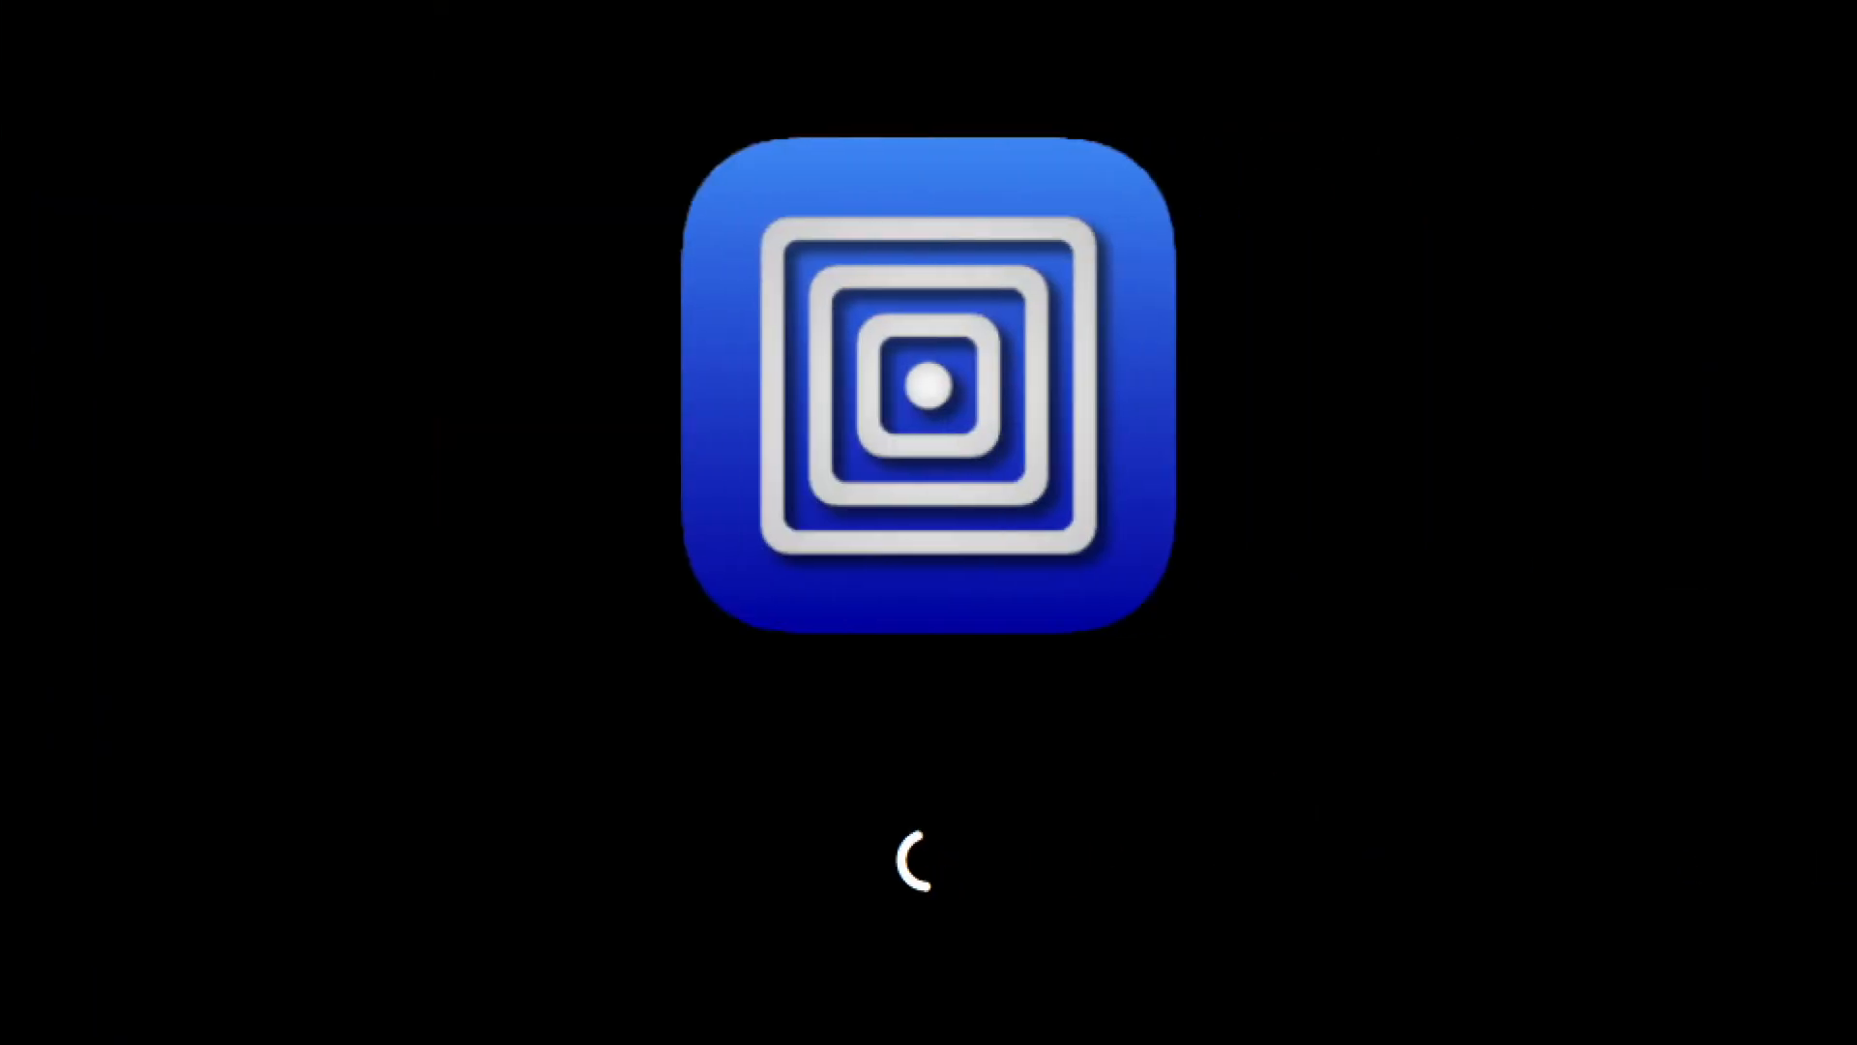
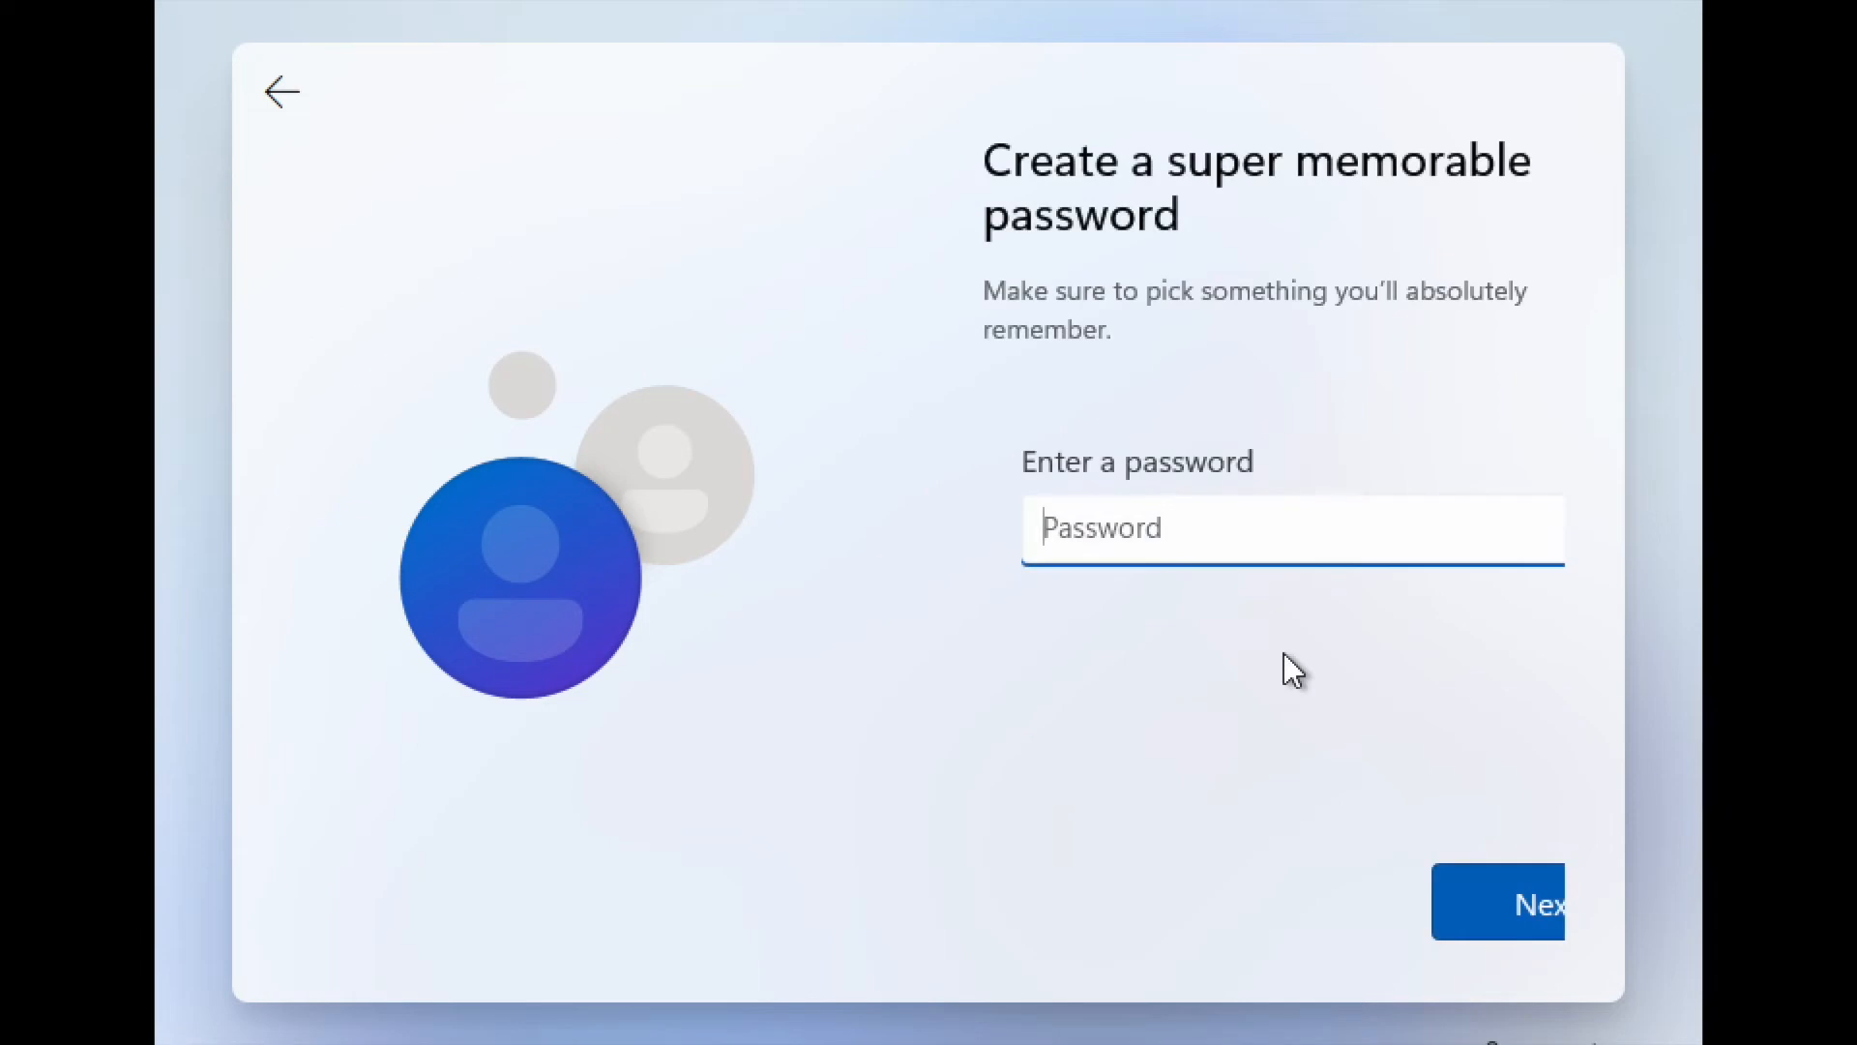
# - Set the local account password and confirm it
pyautogui.write('••••••••')
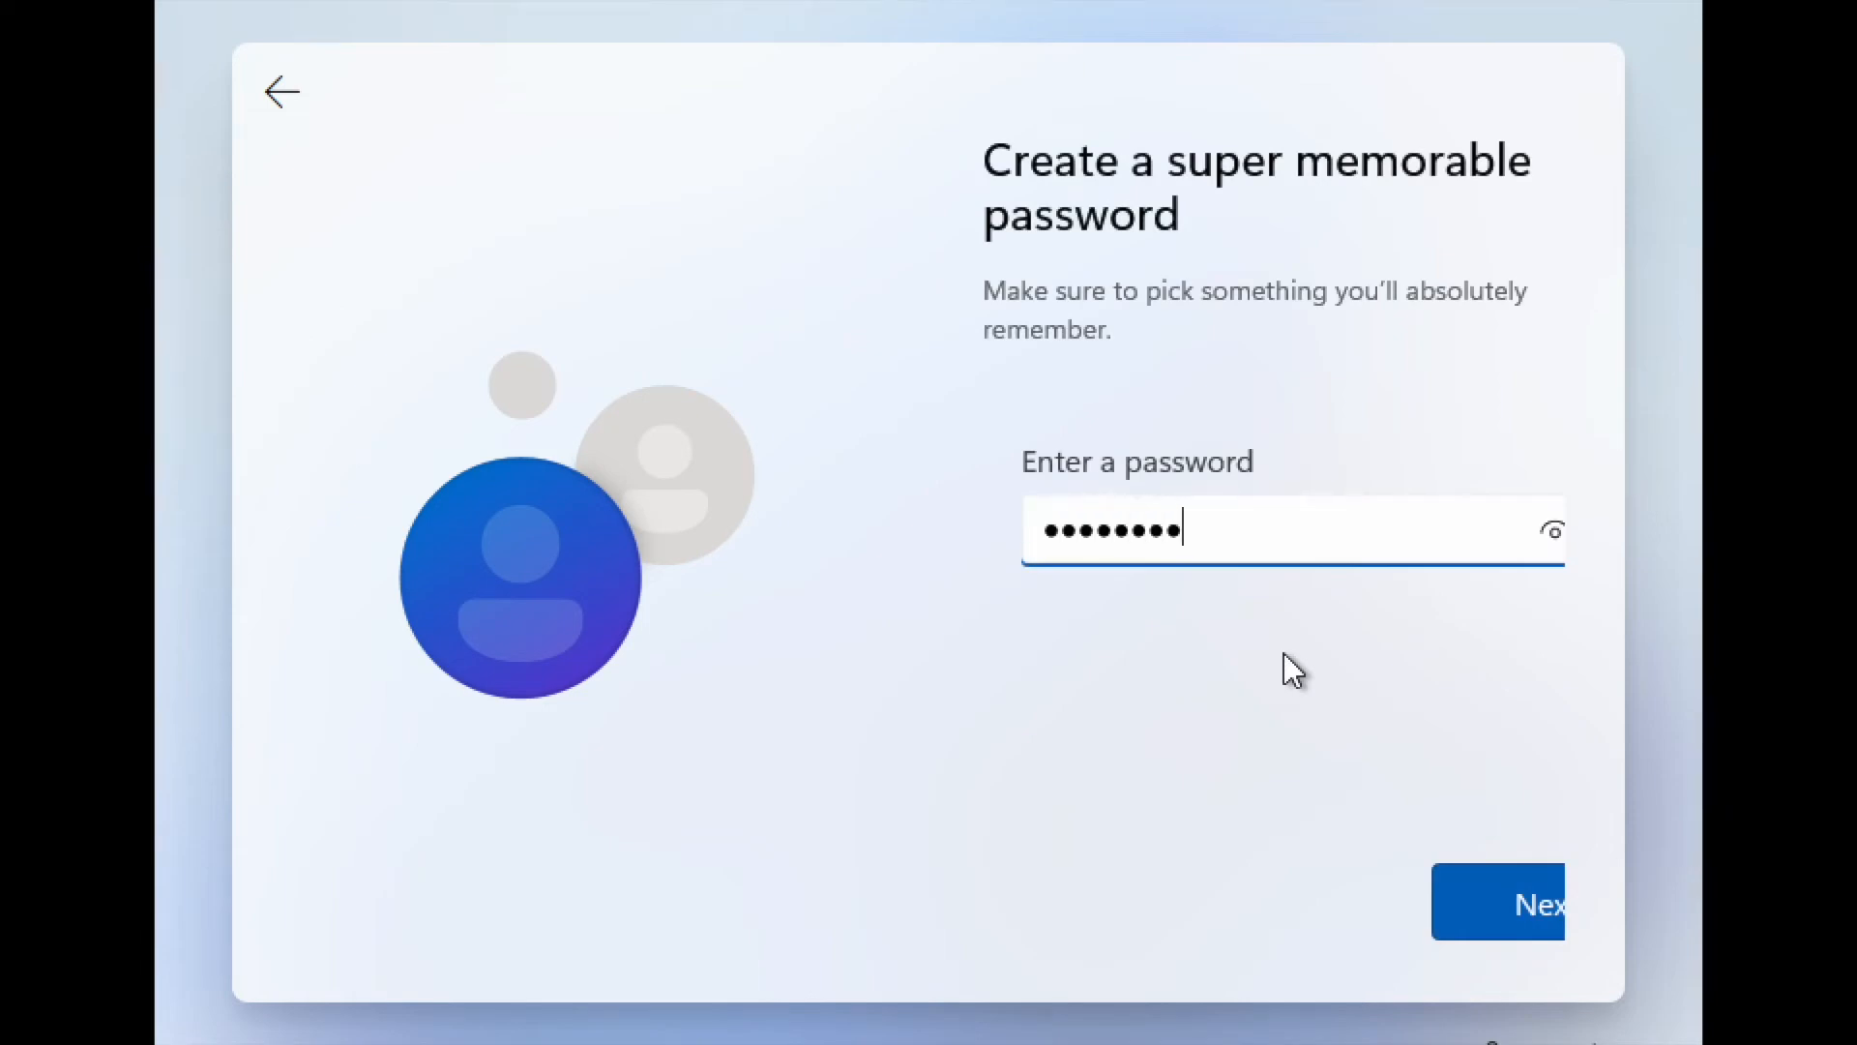
pyautogui.press('Return')
pyautogui.write('••••••••')
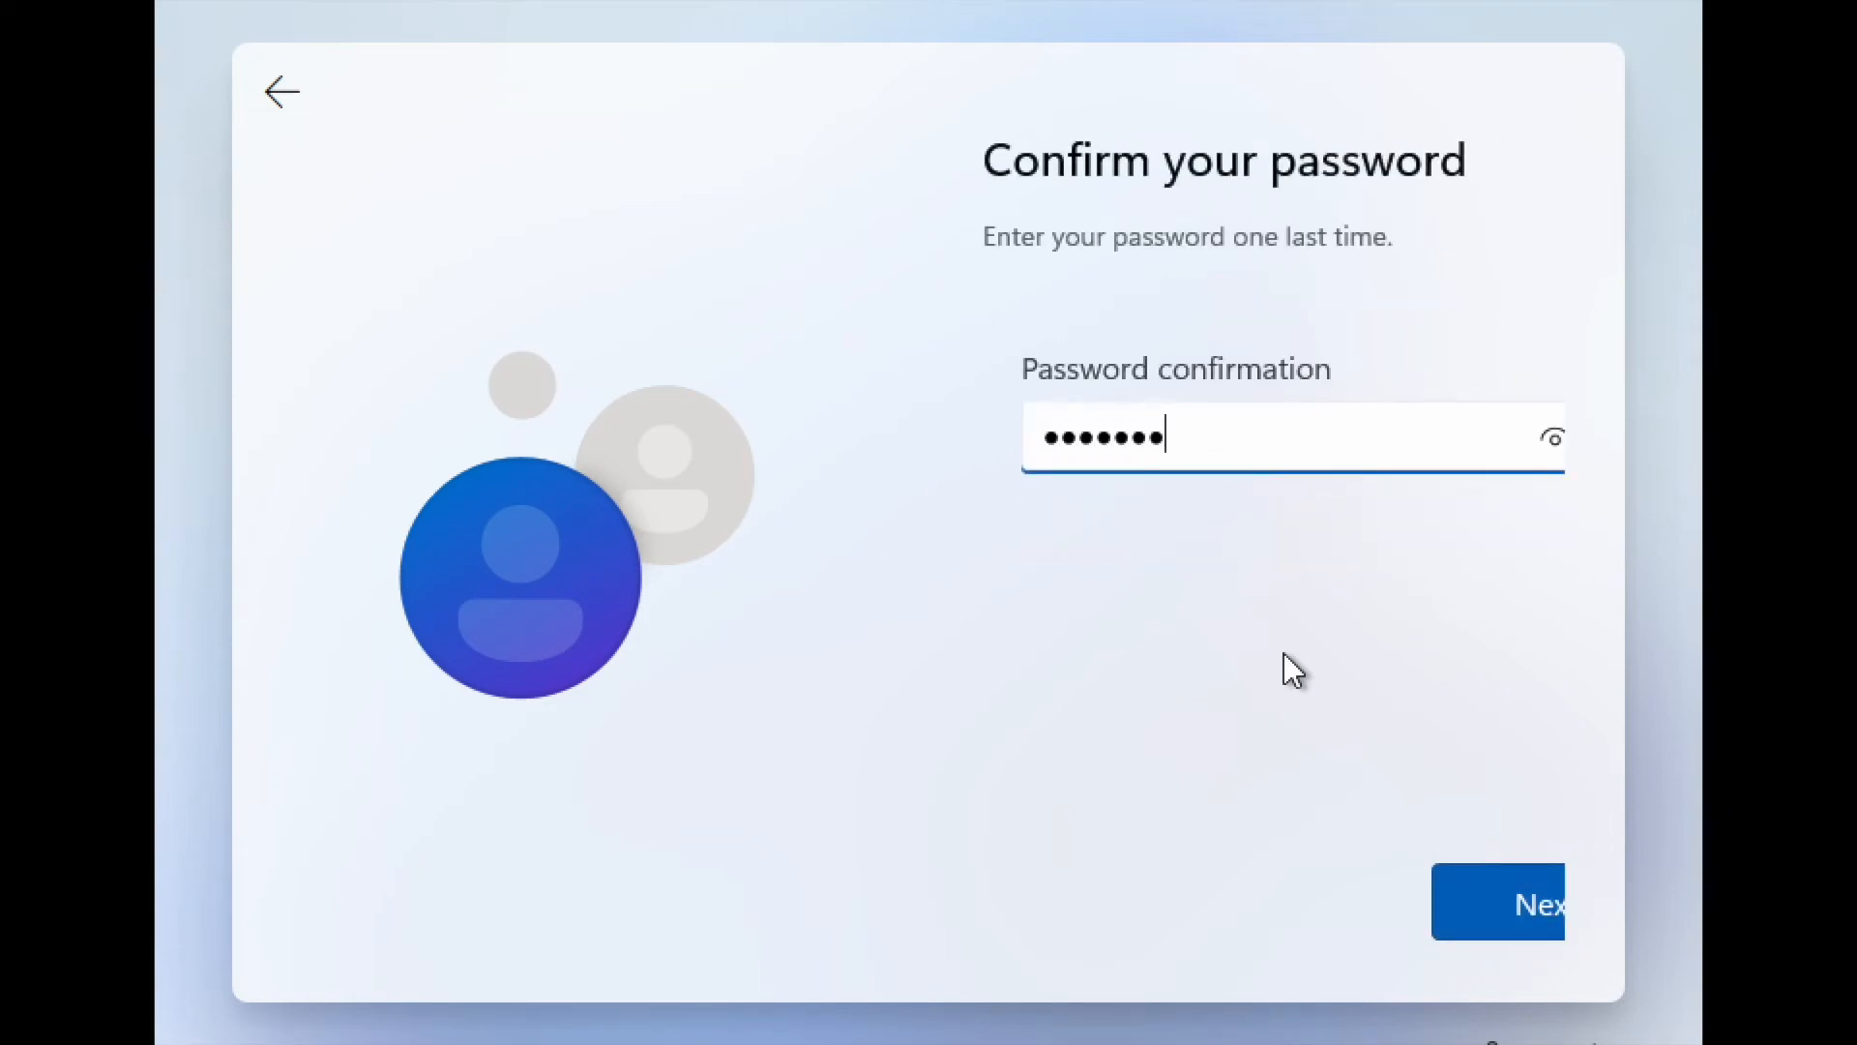
pyautogui.press('Return')
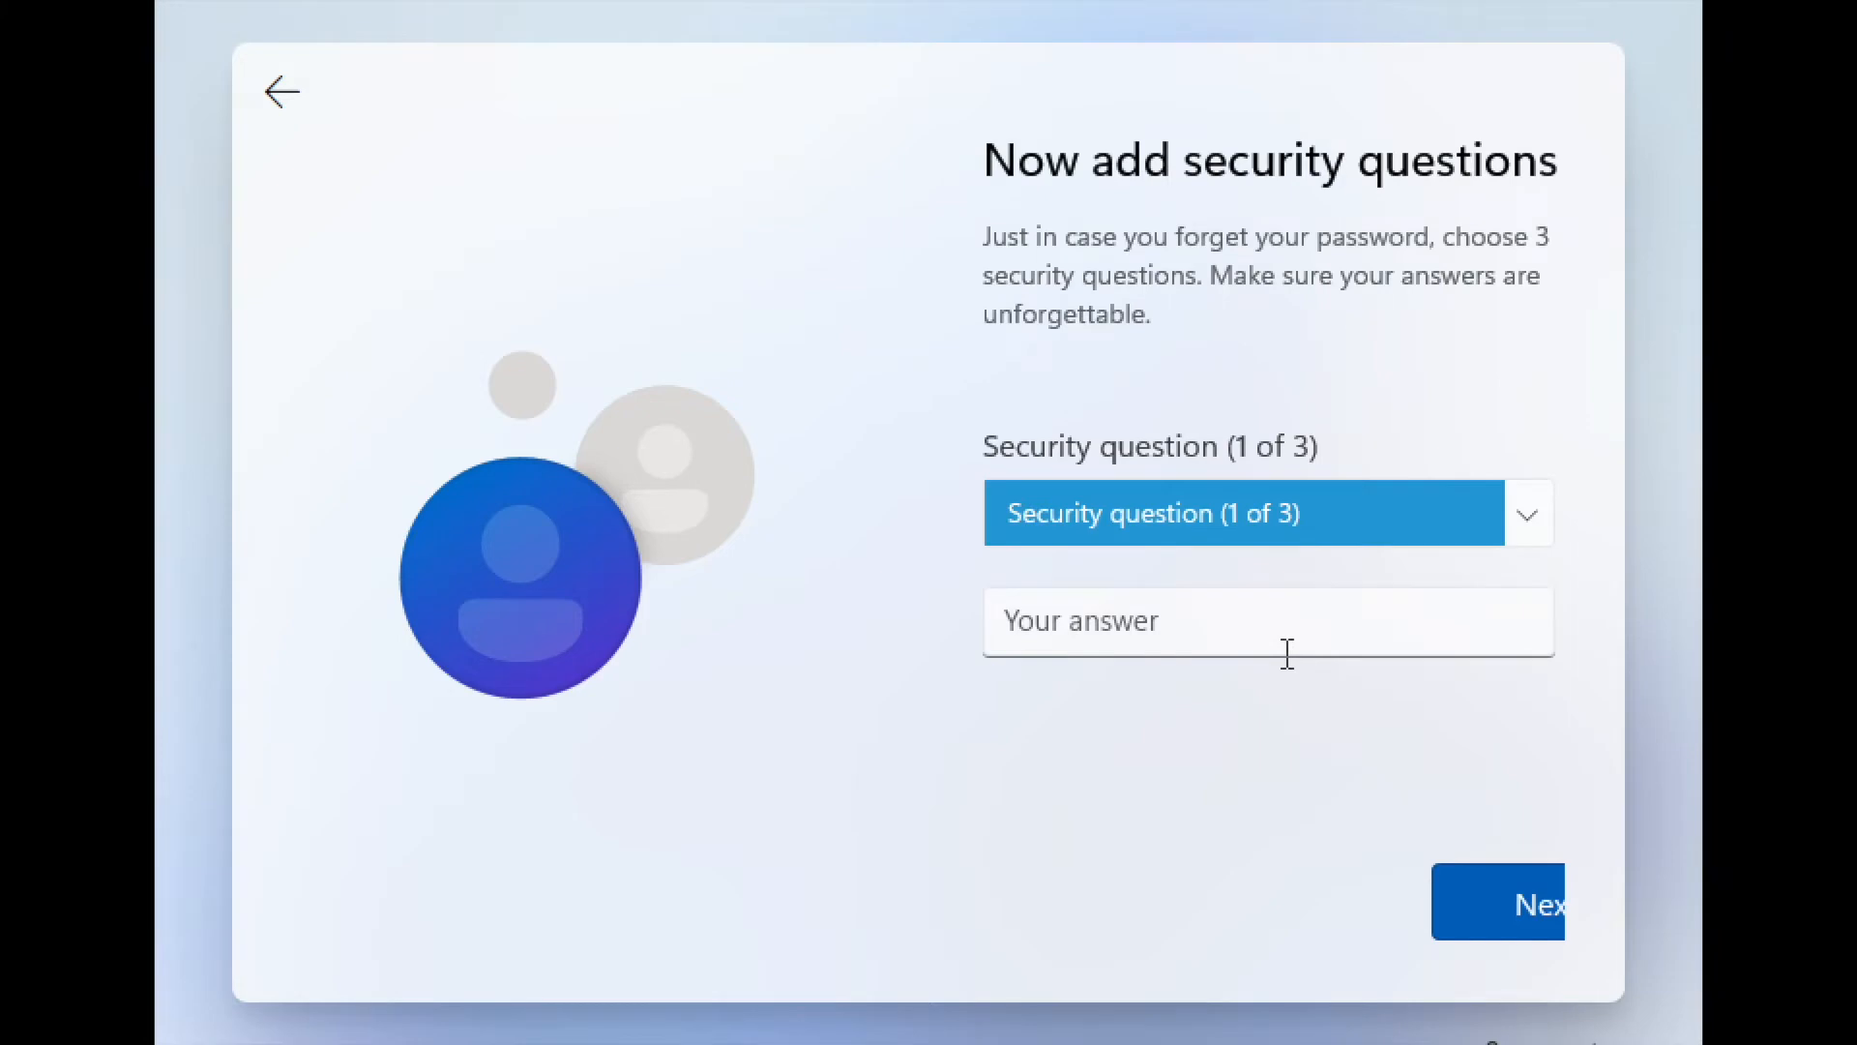
# - Choose the first pet's name security question and enter its answer
pyautogui.click(1495, 513)
pyautogui.click(1418, 571)
pyautogui.click(1418, 605)
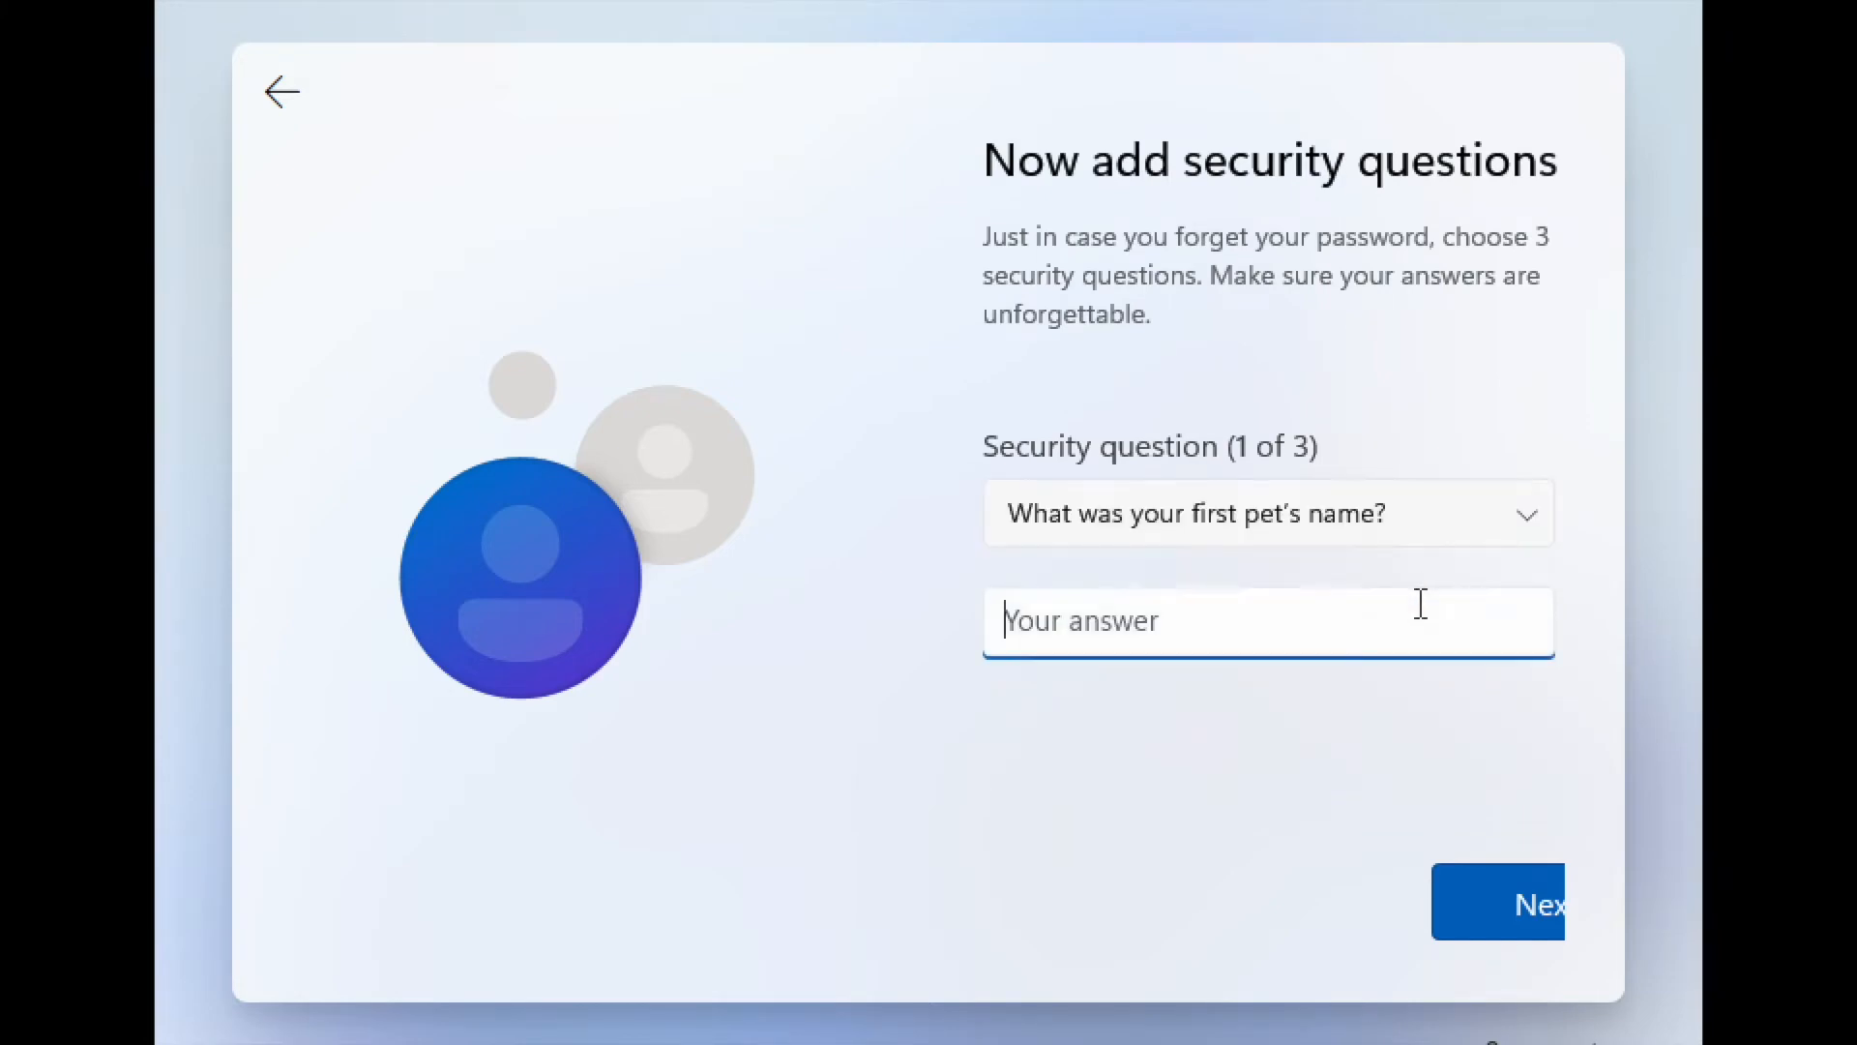
pyautogui.press('Return')
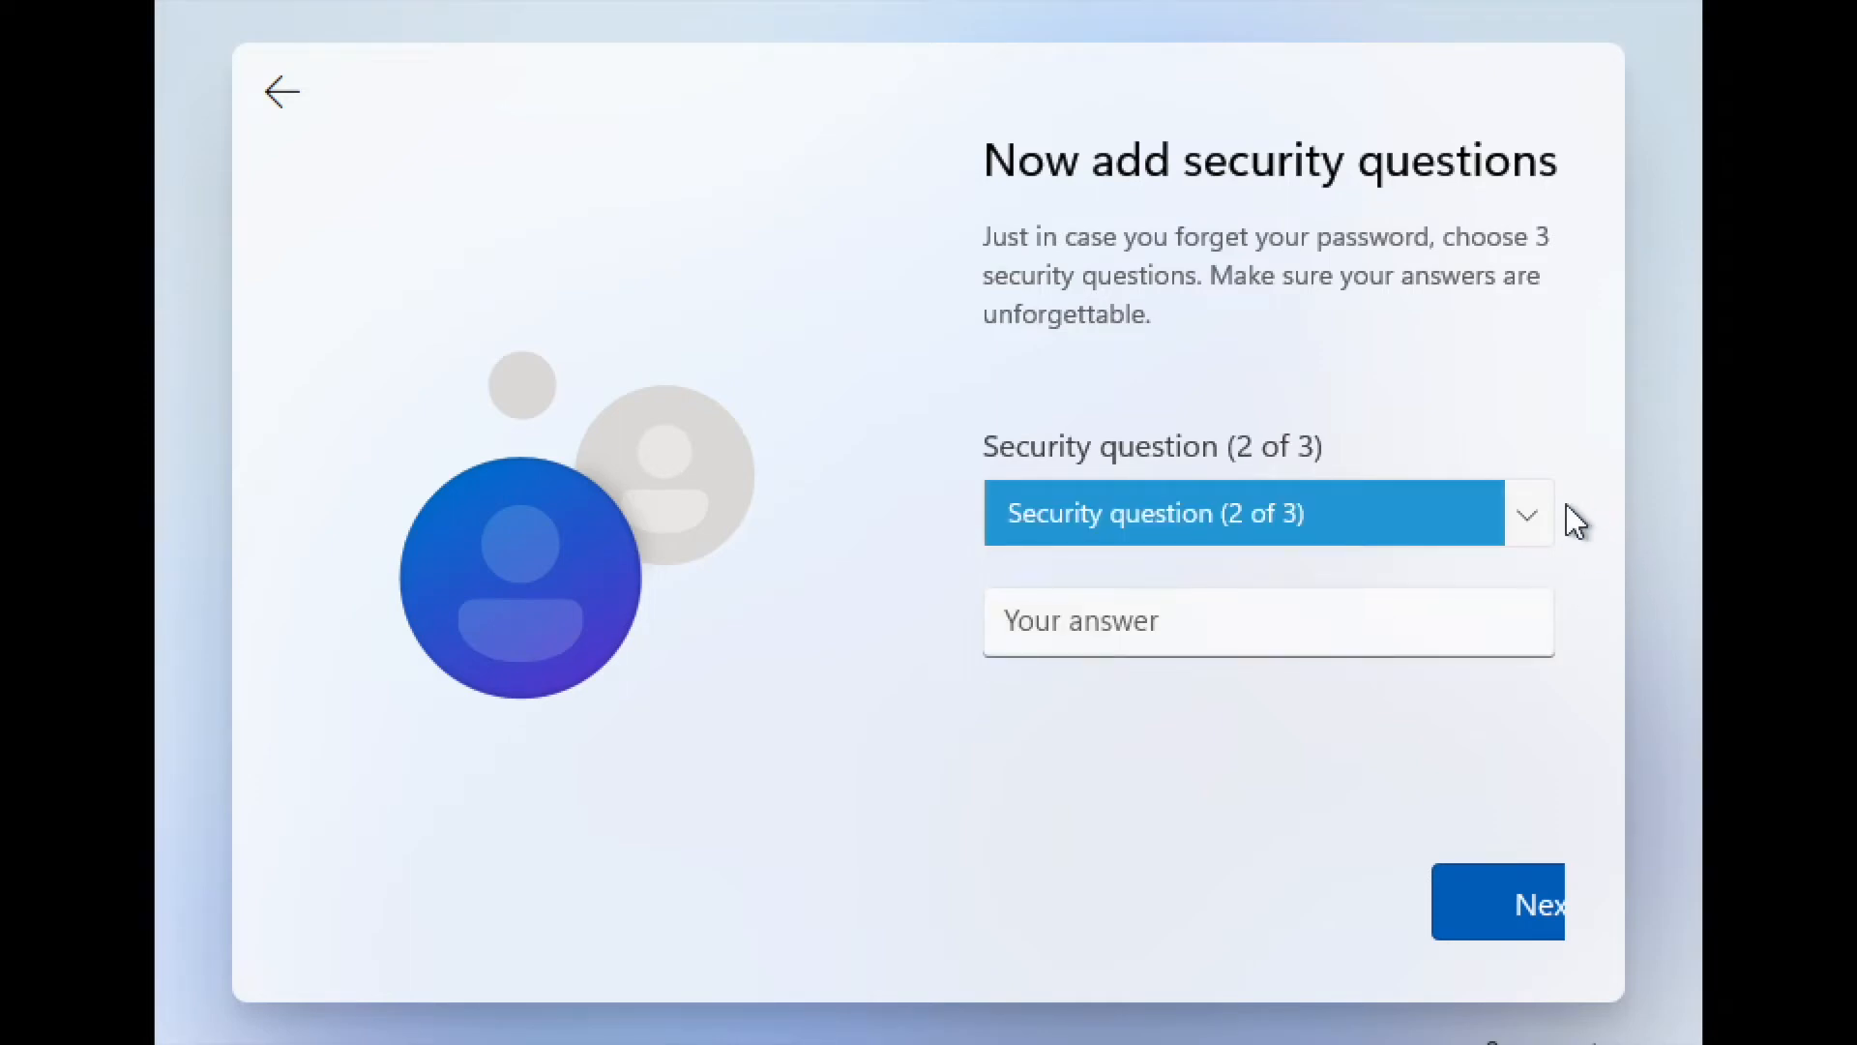
# - Answer the city question and the childhood nickname question as the second and third security questions
pyautogui.click(1542, 515)
pyautogui.click(1546, 561)
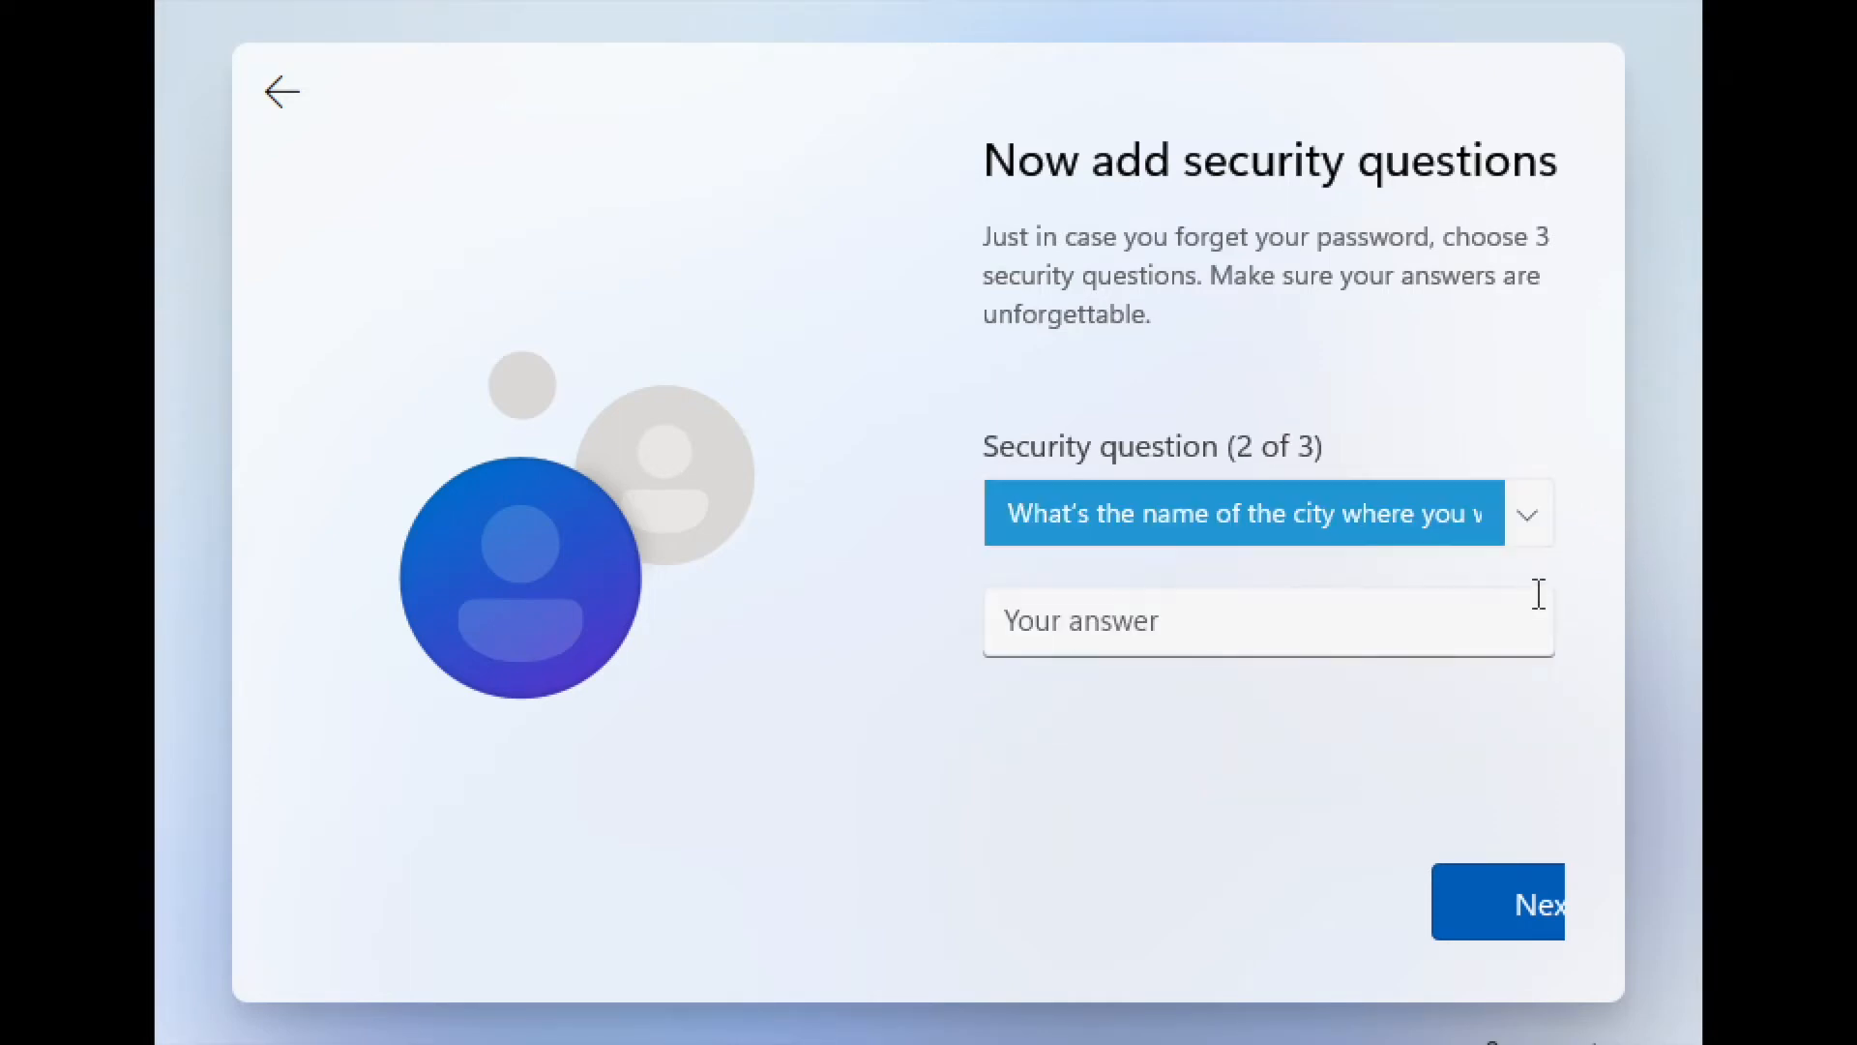
pyautogui.click(1473, 613)
pyautogui.press('Return')
pyautogui.click(1546, 513)
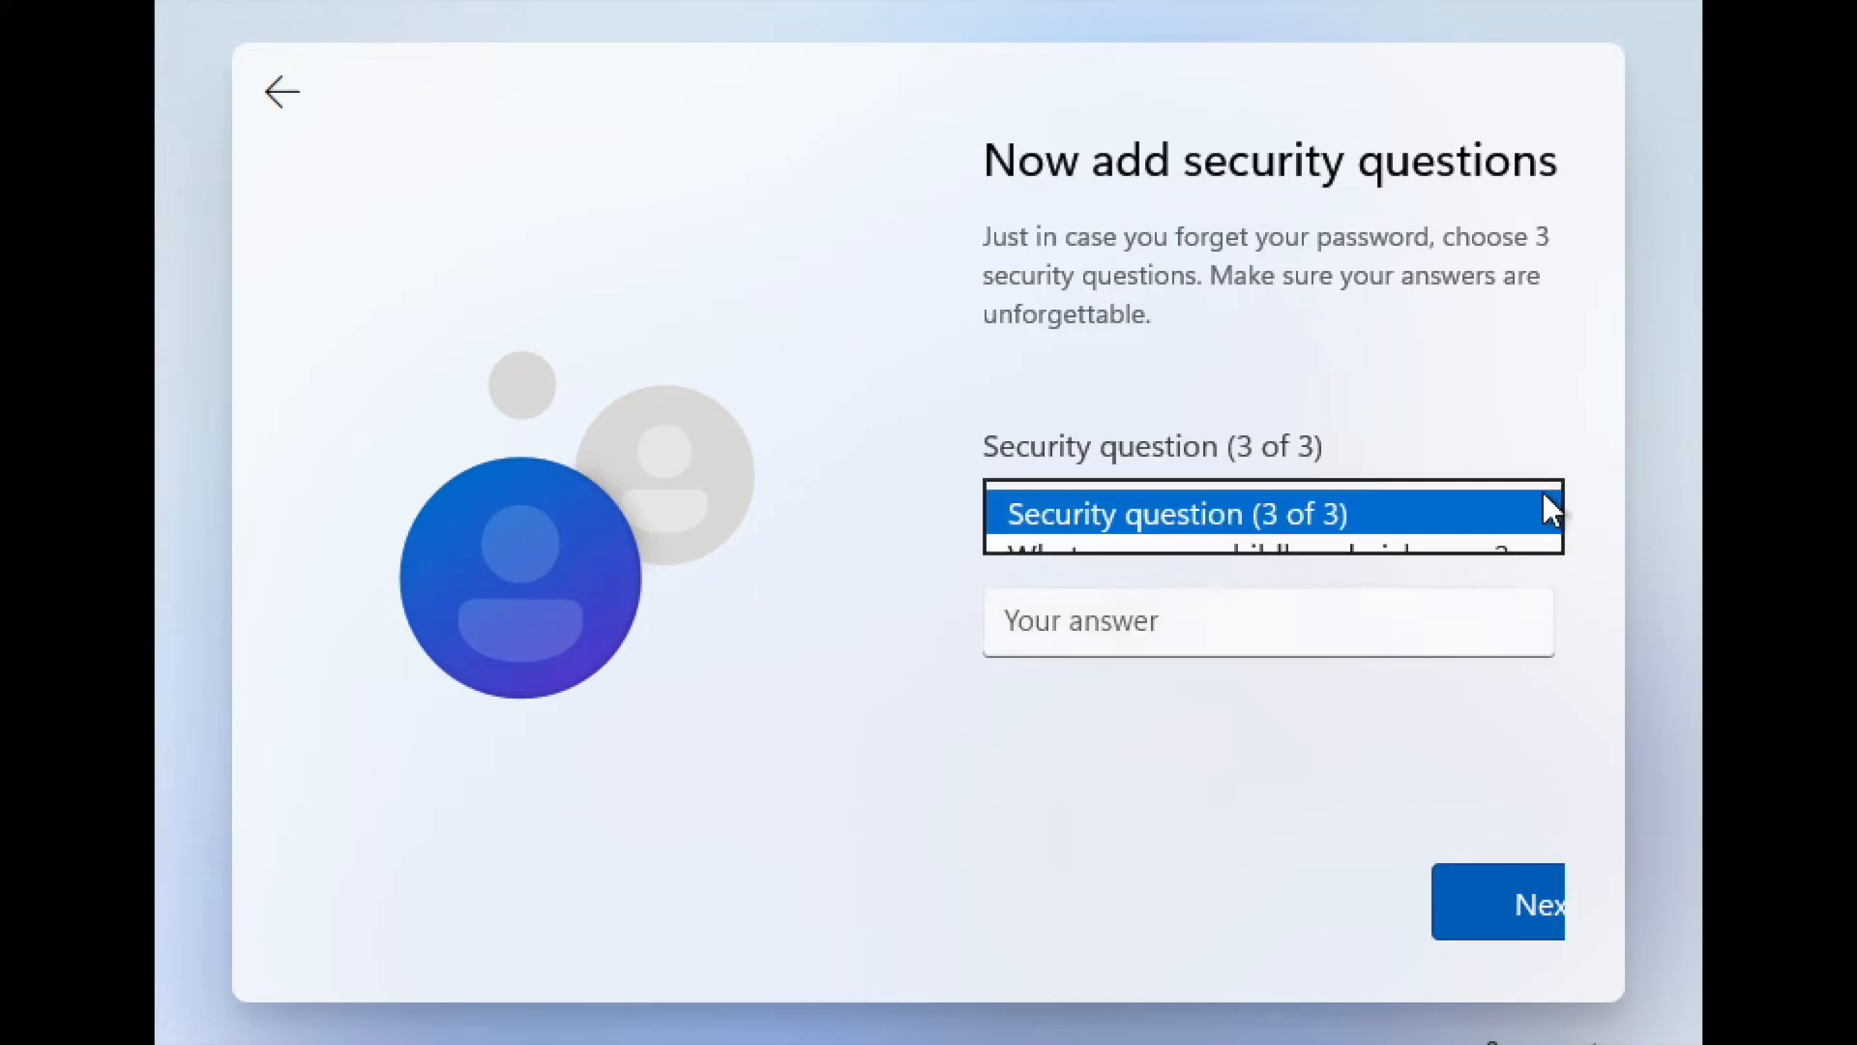
pyautogui.click(1511, 547)
pyautogui.click(1427, 622)
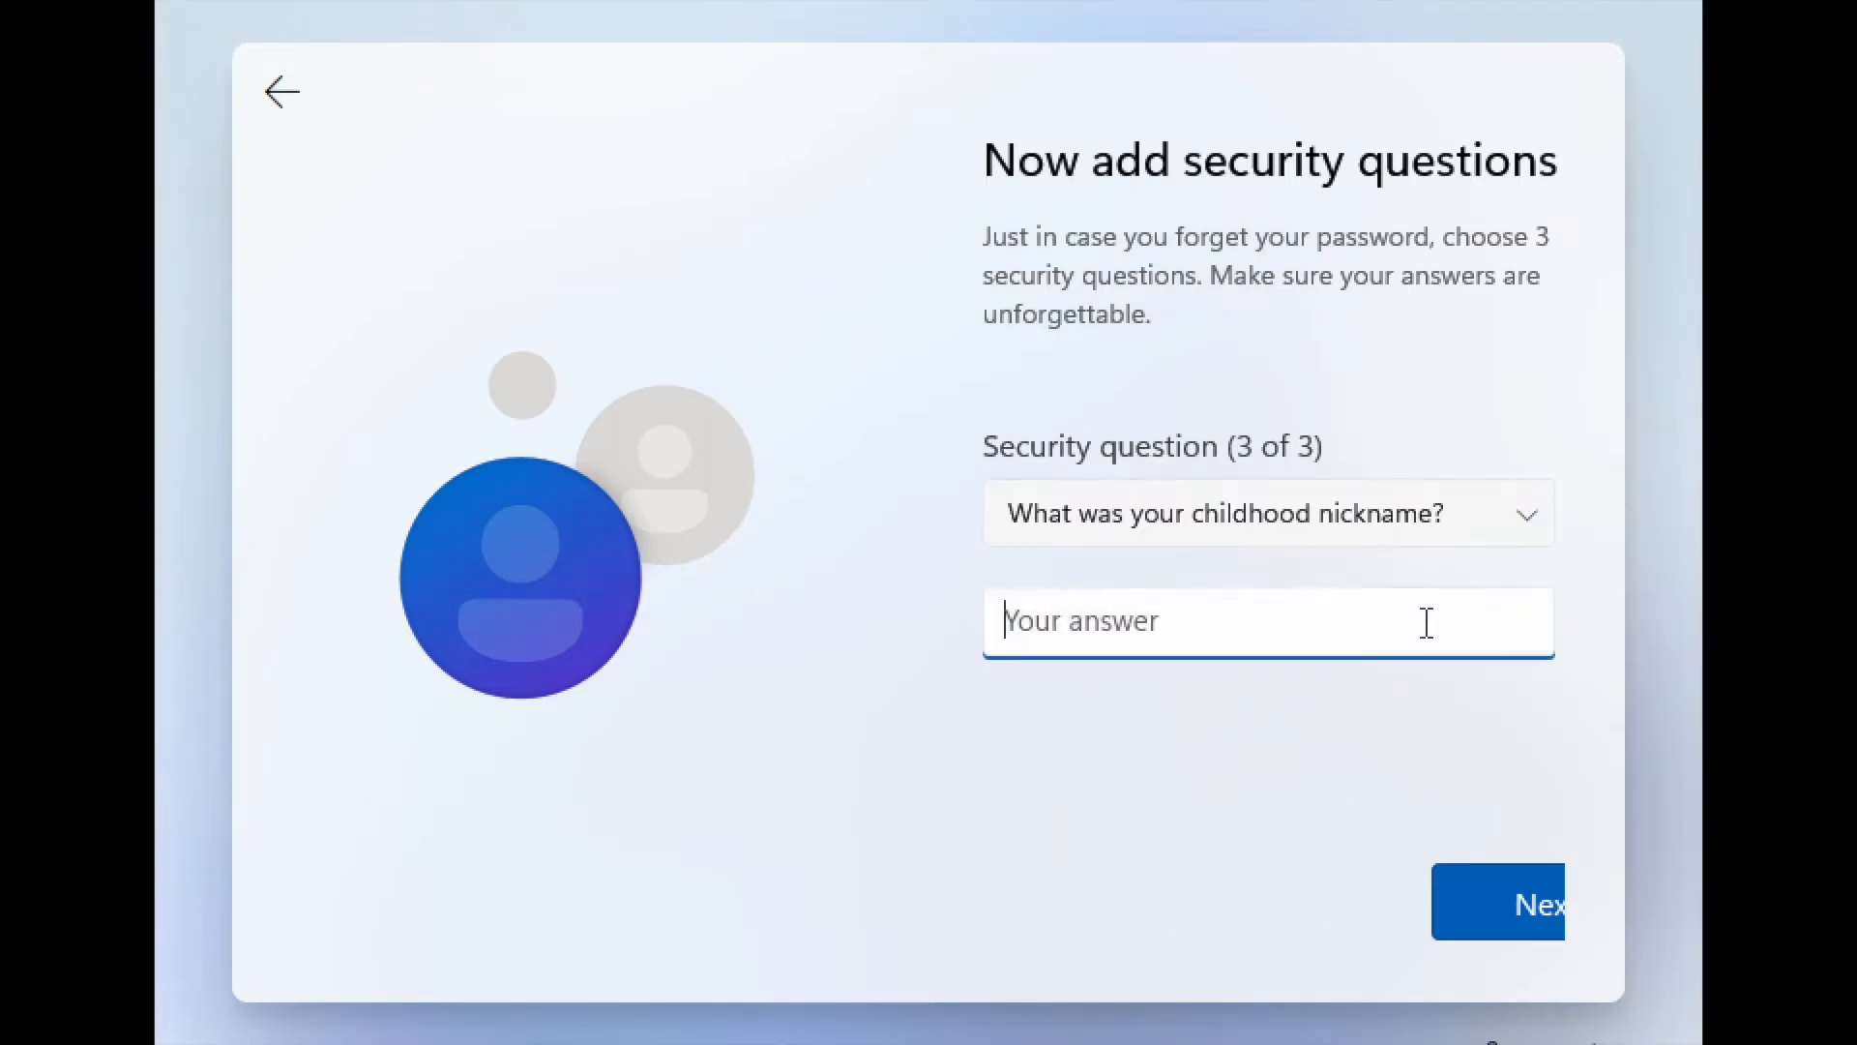
pyautogui.press('Return')
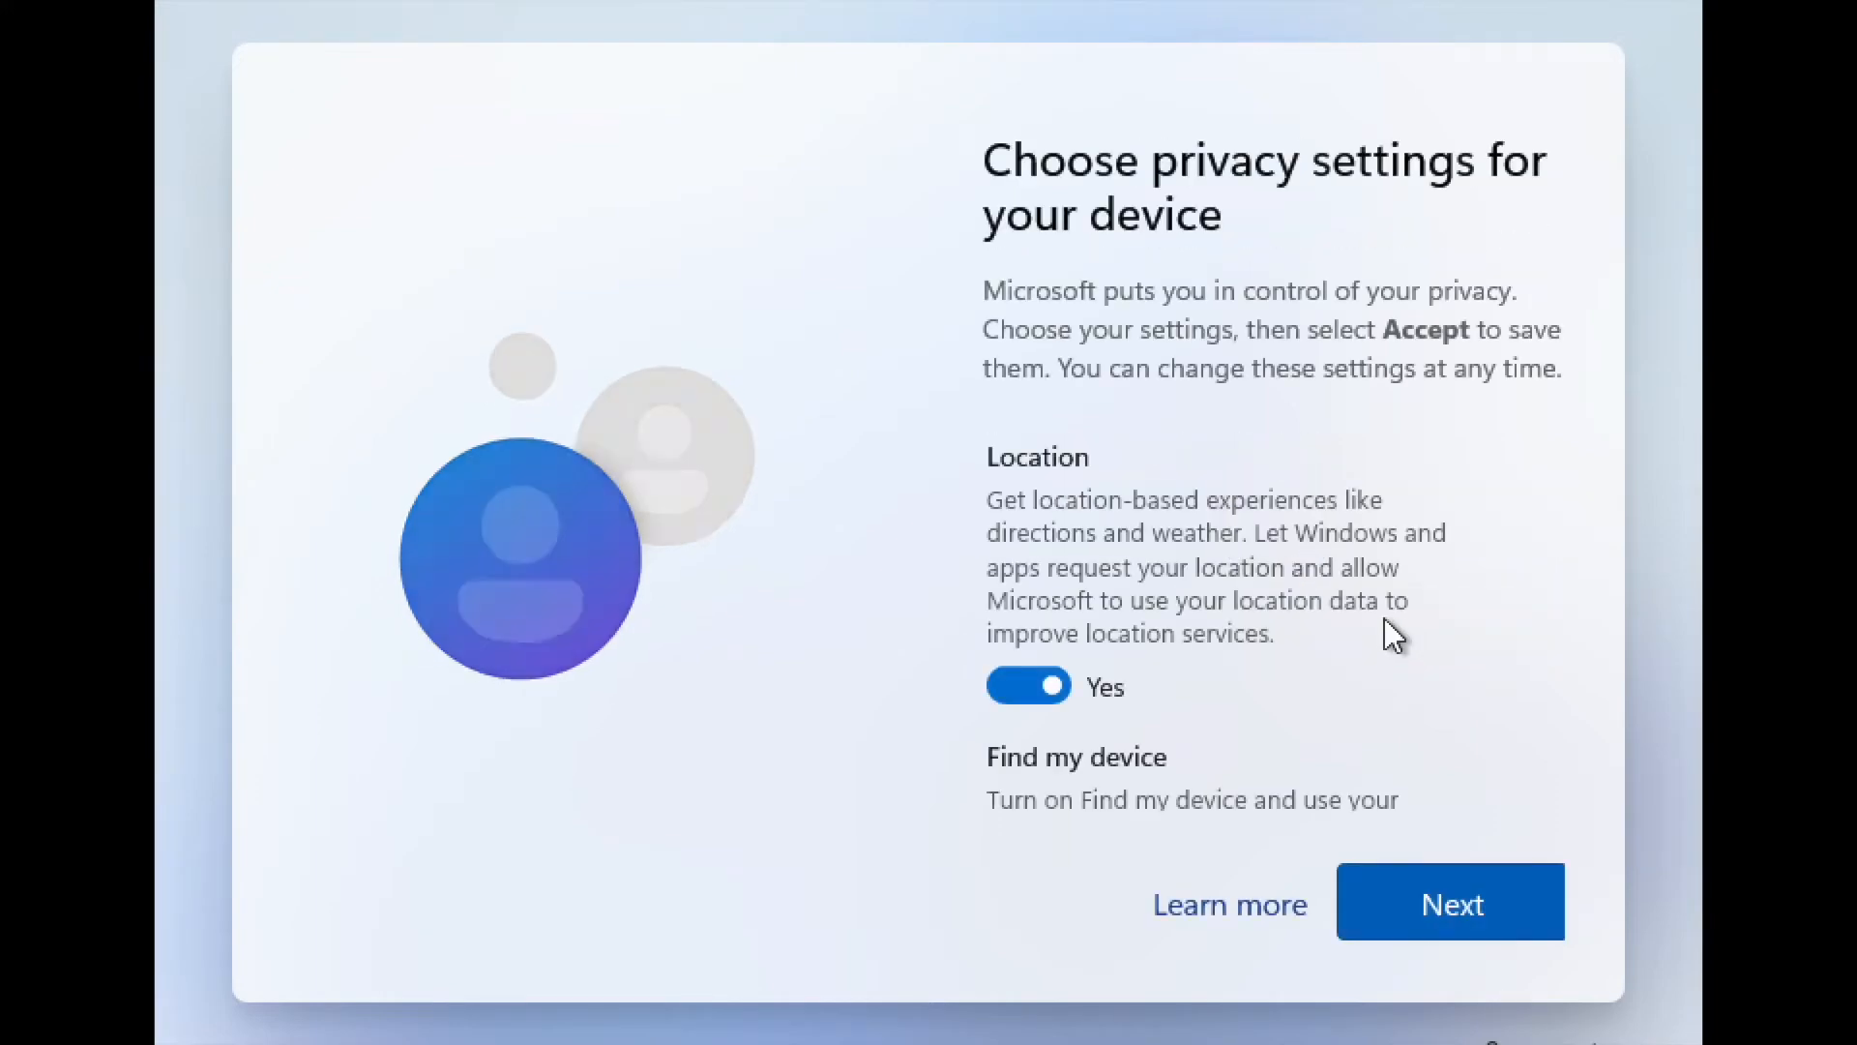
# - Scroll to the end of the privacy settings and accept them to finish setup
pyautogui.scroll(-10, 1393, 774)
pyautogui.click(1427, 904)
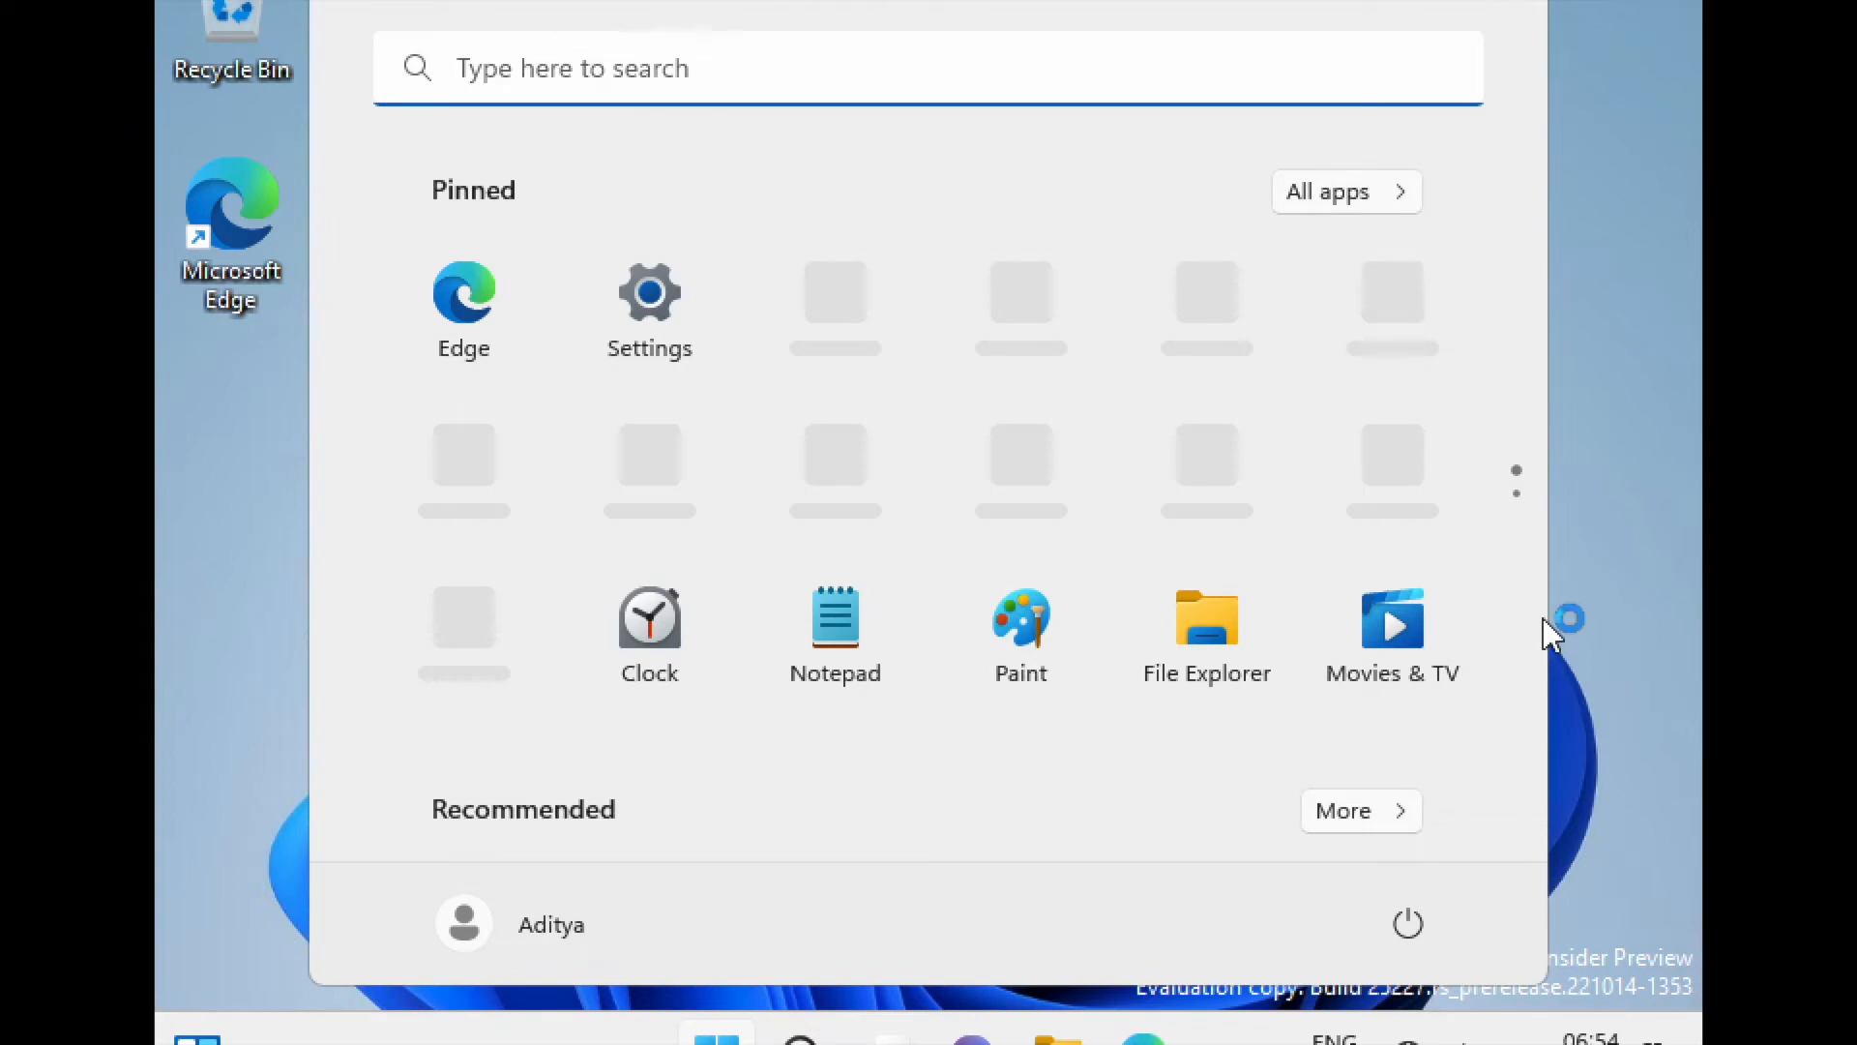
# - Launch spice-guest-tools-0.164 from the UTM CD drive (D:) in File Explorer
pyautogui.click(1148, 643)
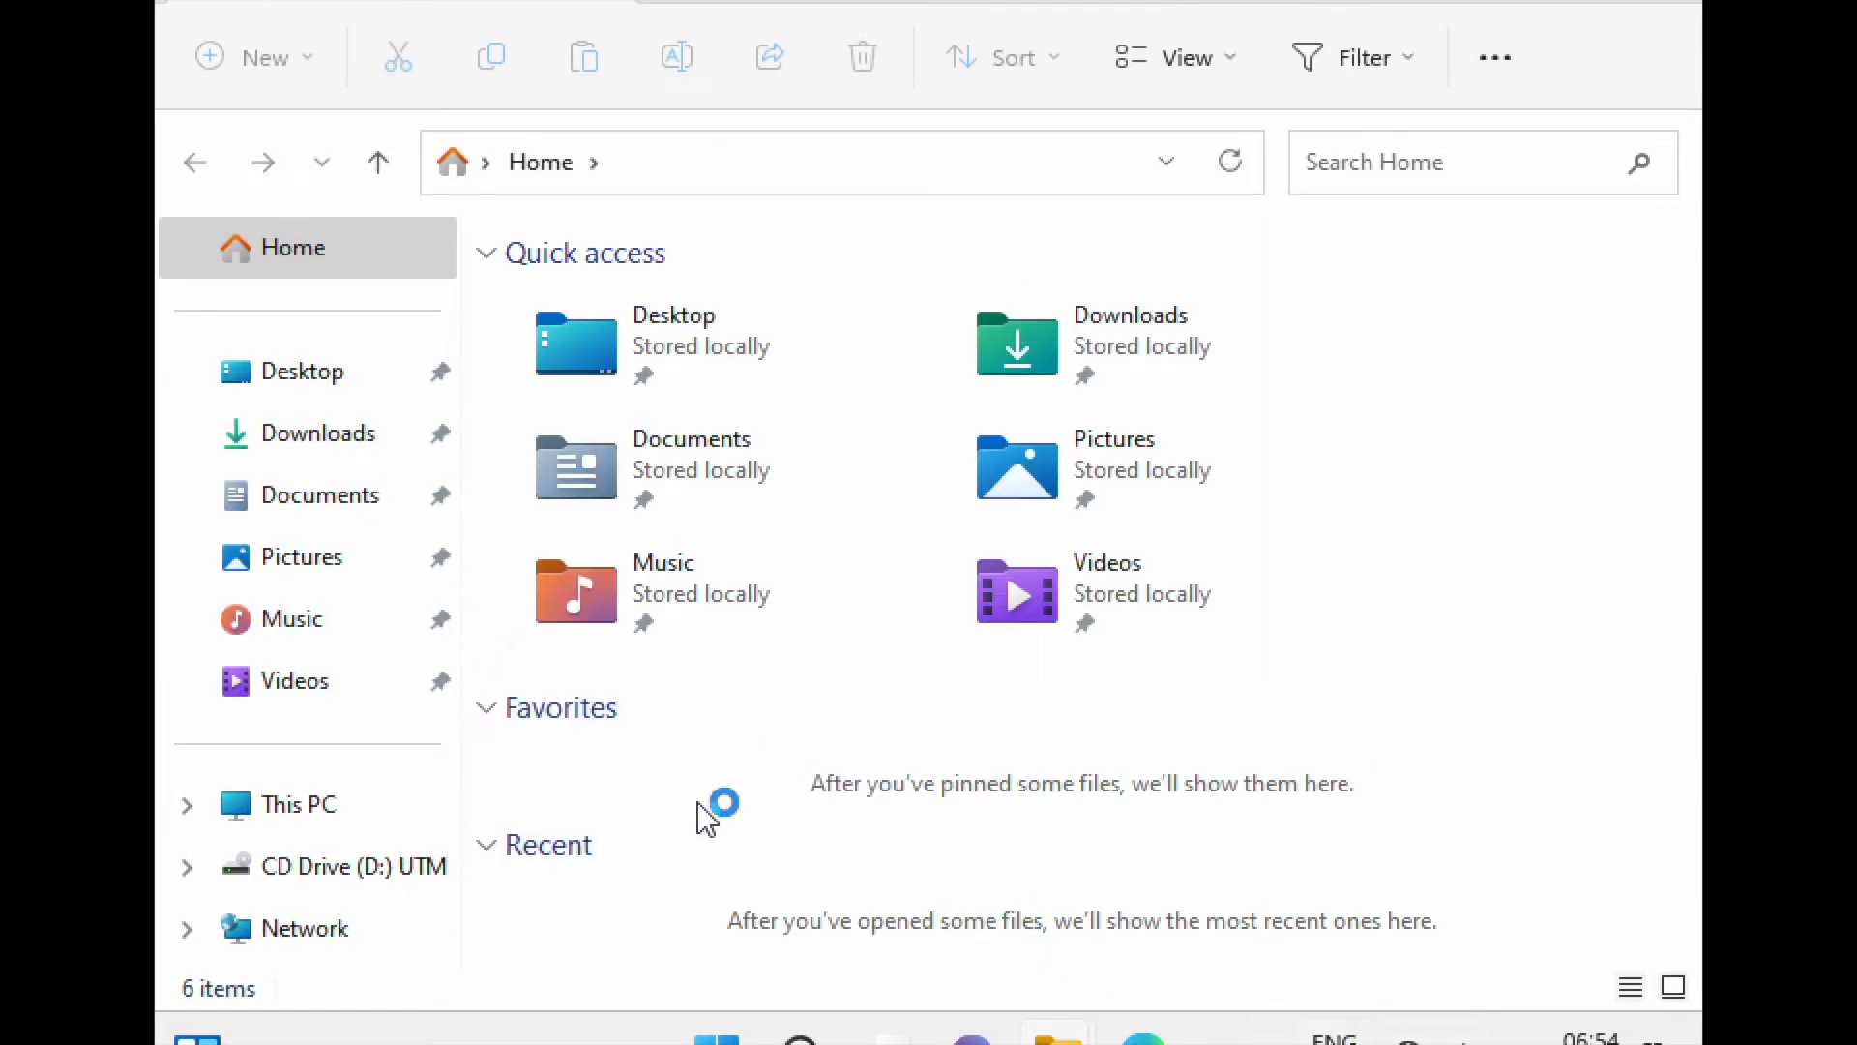
pyautogui.click(330, 812)
pyautogui.click(344, 868)
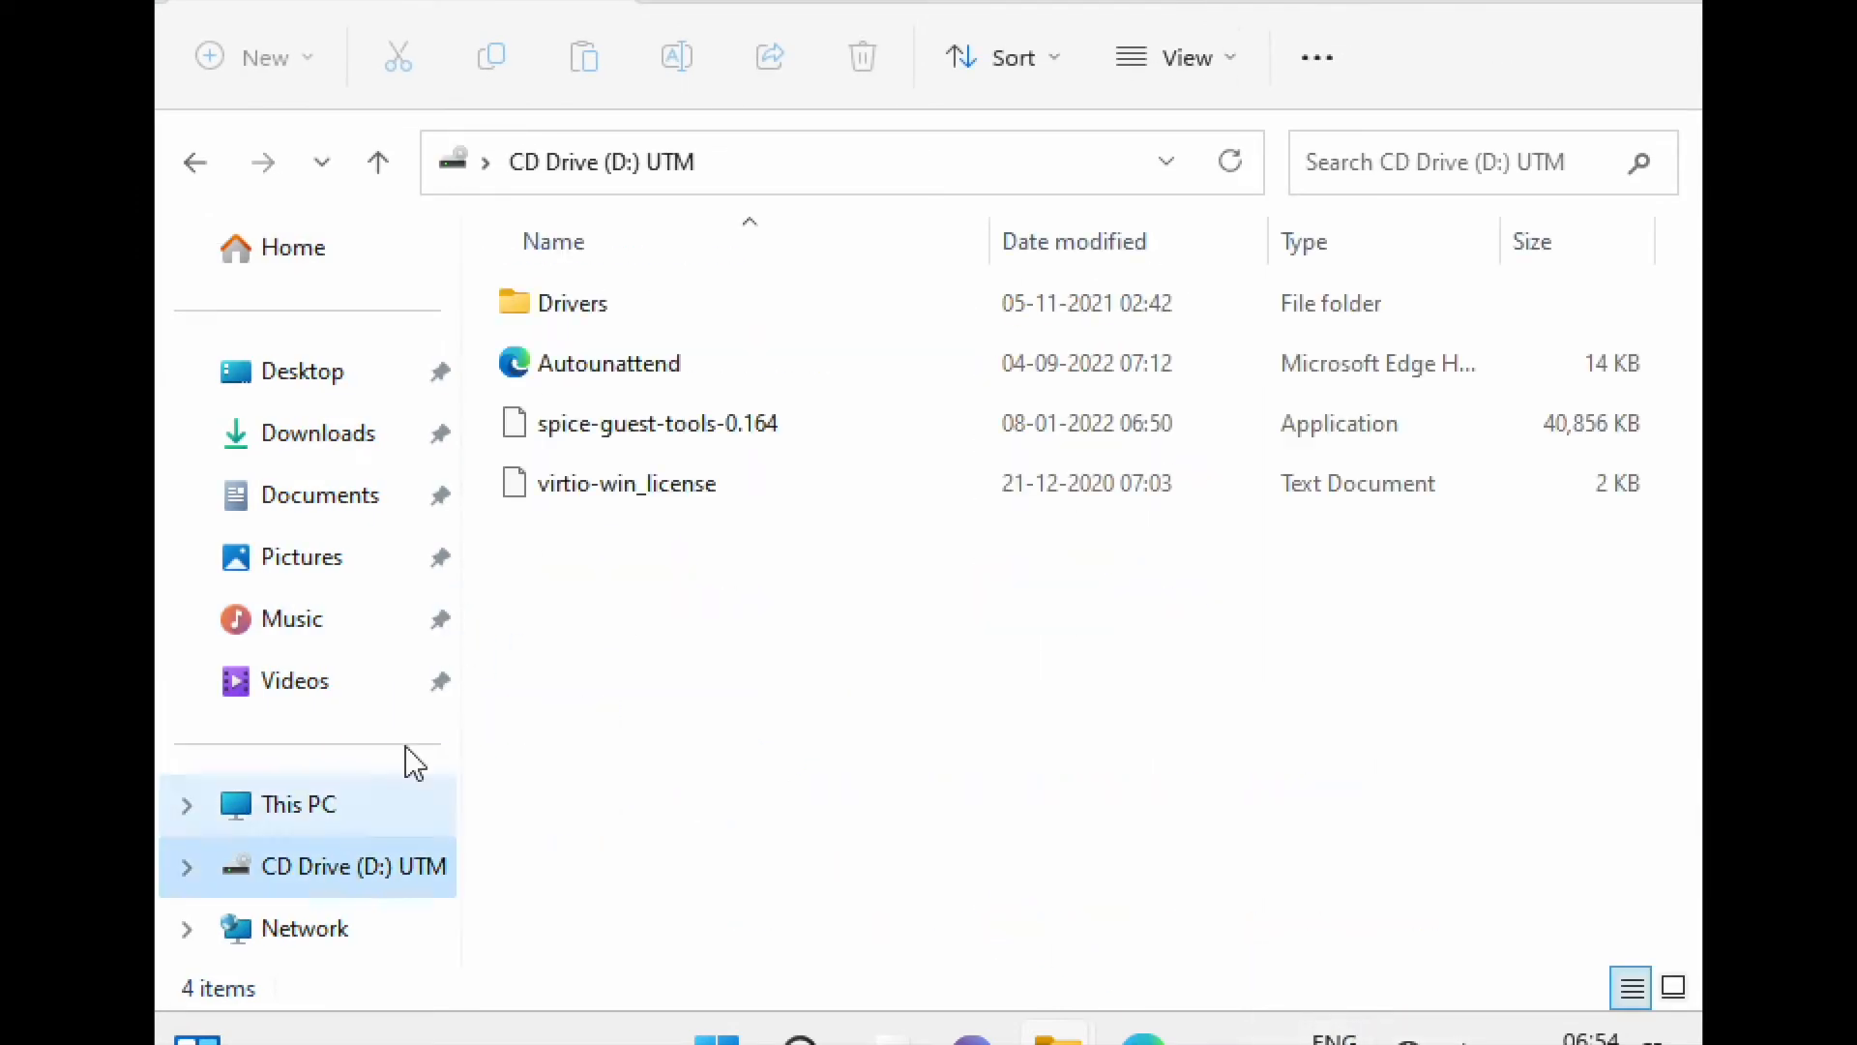
pyautogui.doubleClick(724, 443)
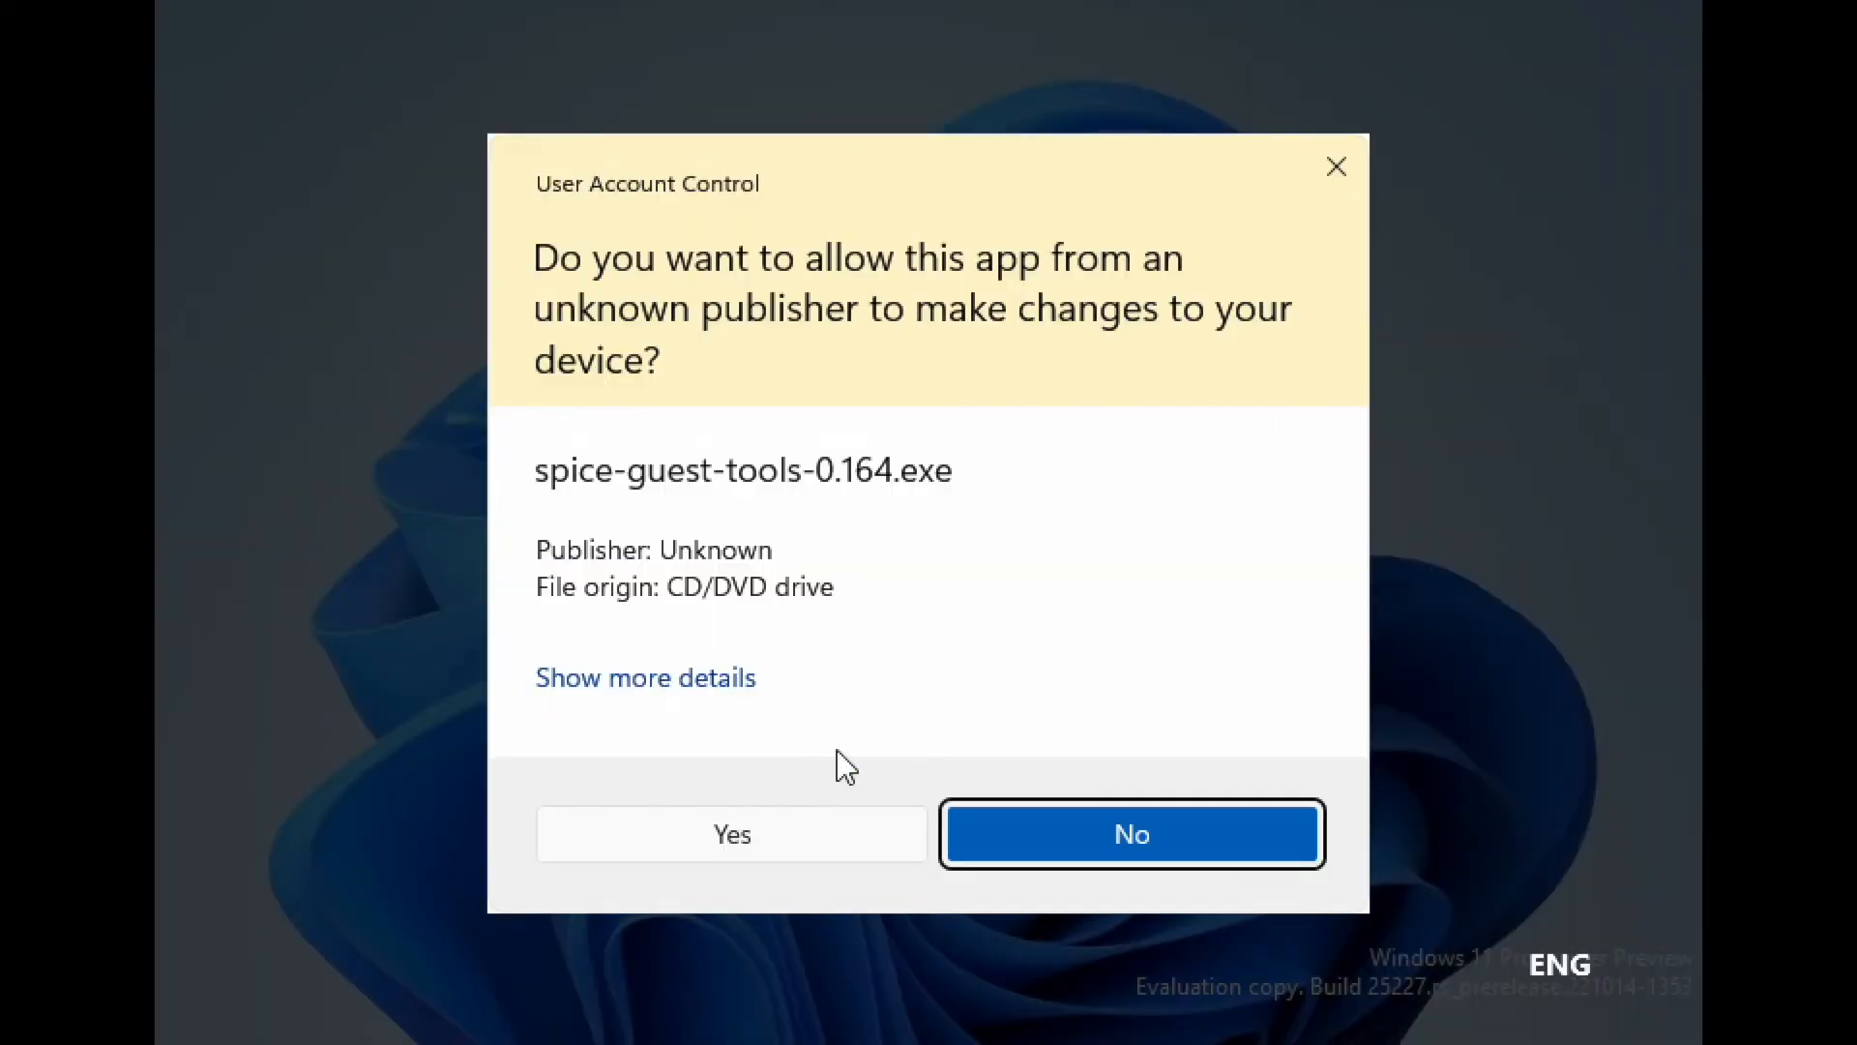
# - Allow the installer, accept the licence, install, and choose to reboot manually later
pyautogui.click(779, 851)
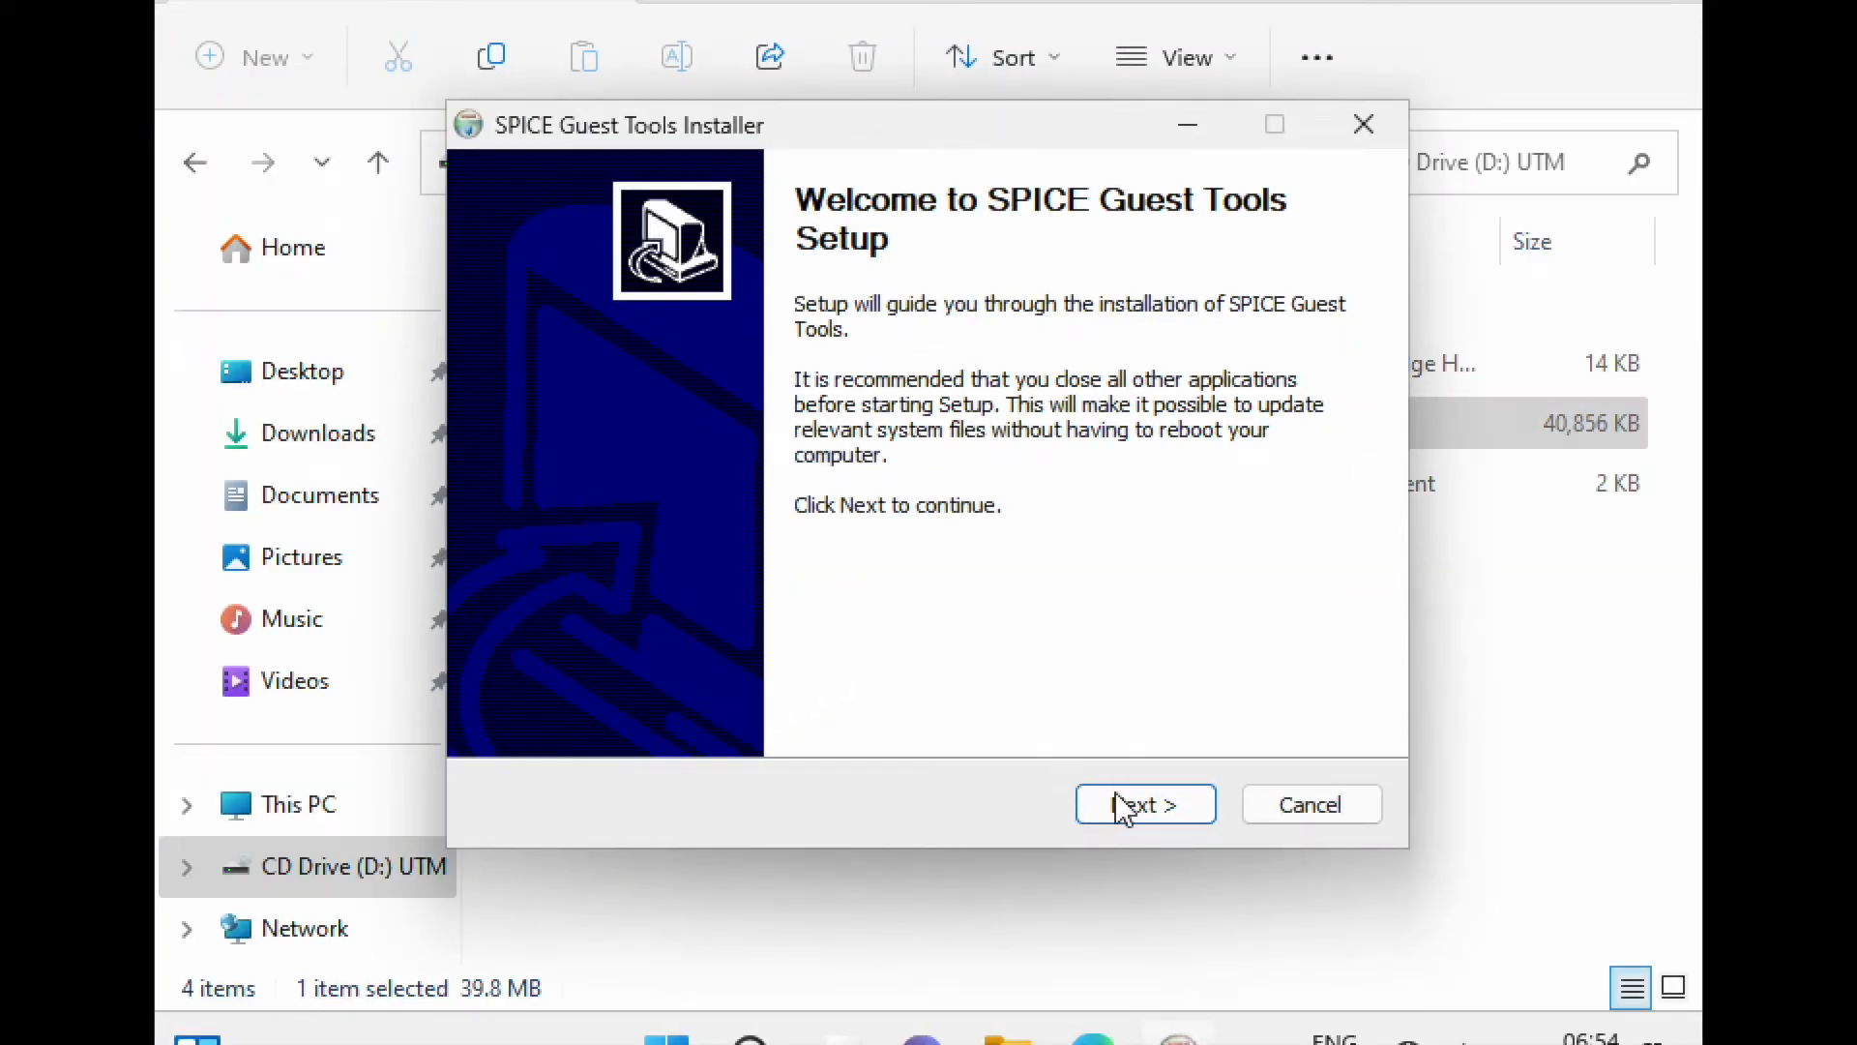
pyautogui.click(1176, 816)
pyautogui.click(1176, 816)
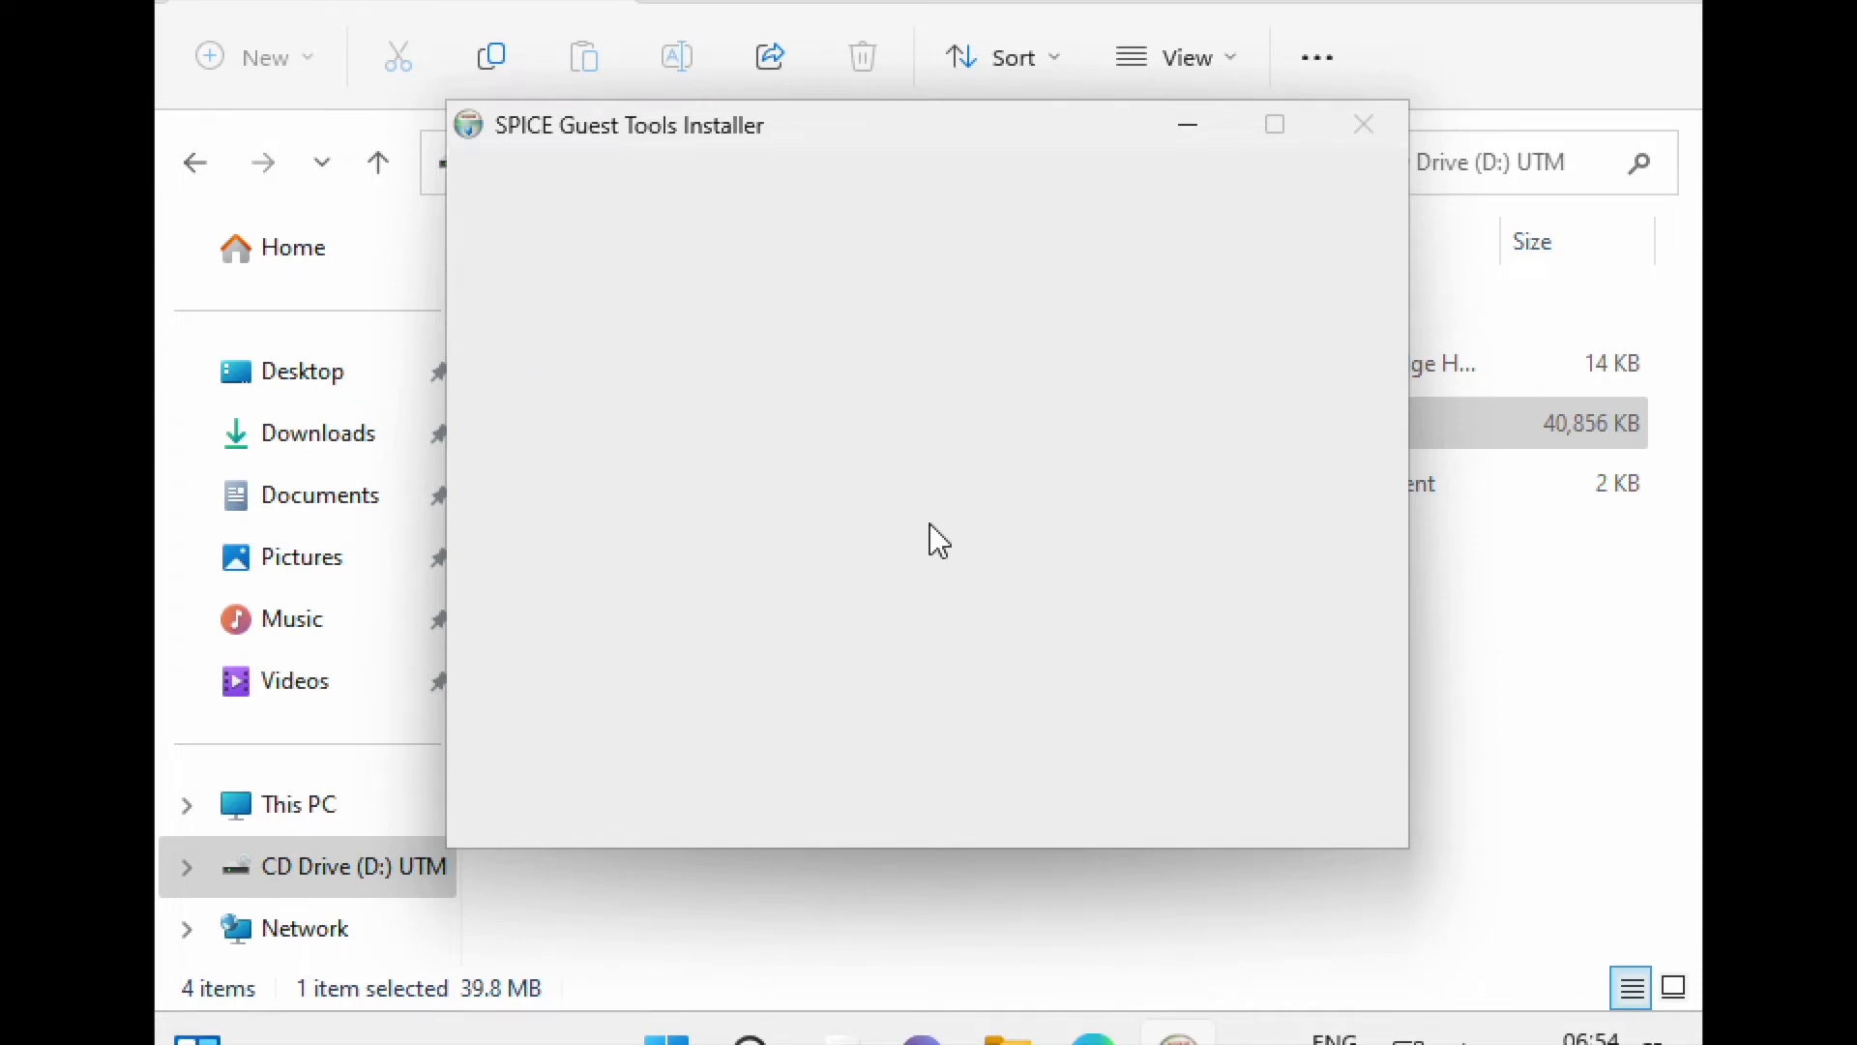
pyautogui.press('Return')
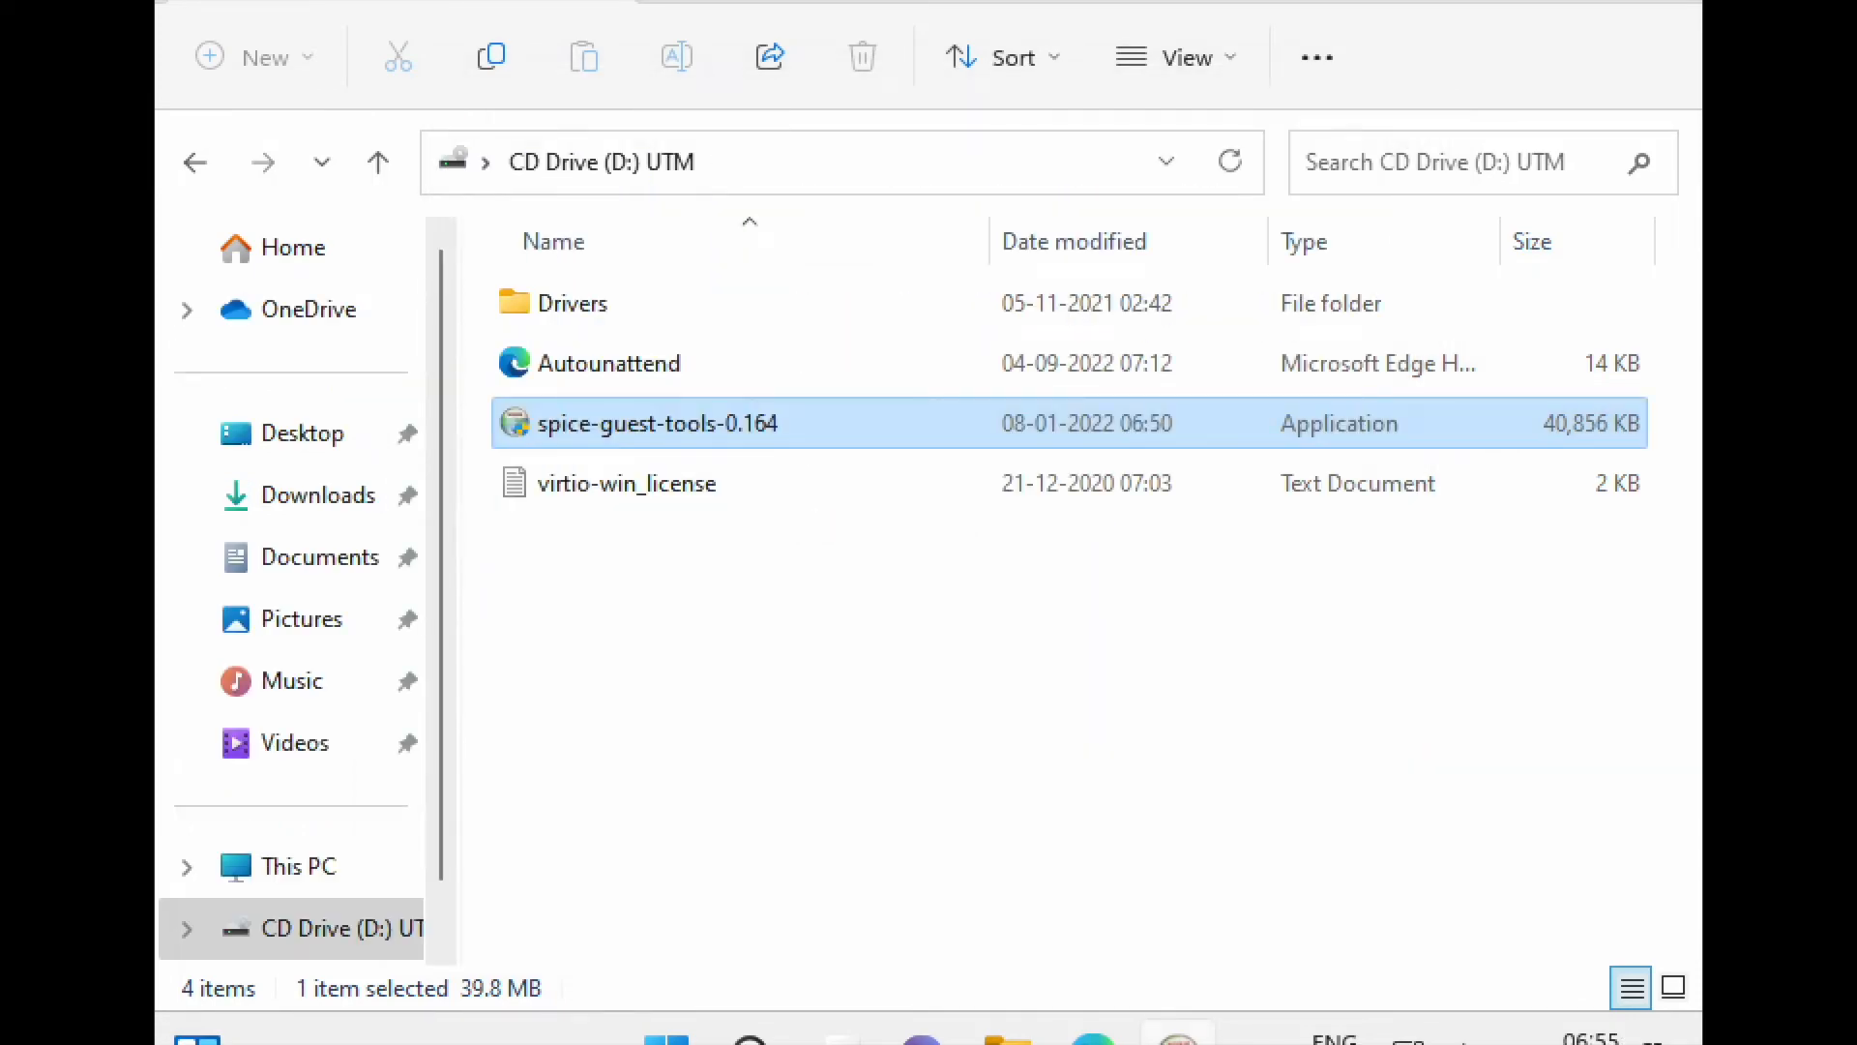
pyautogui.click(1179, 1033)
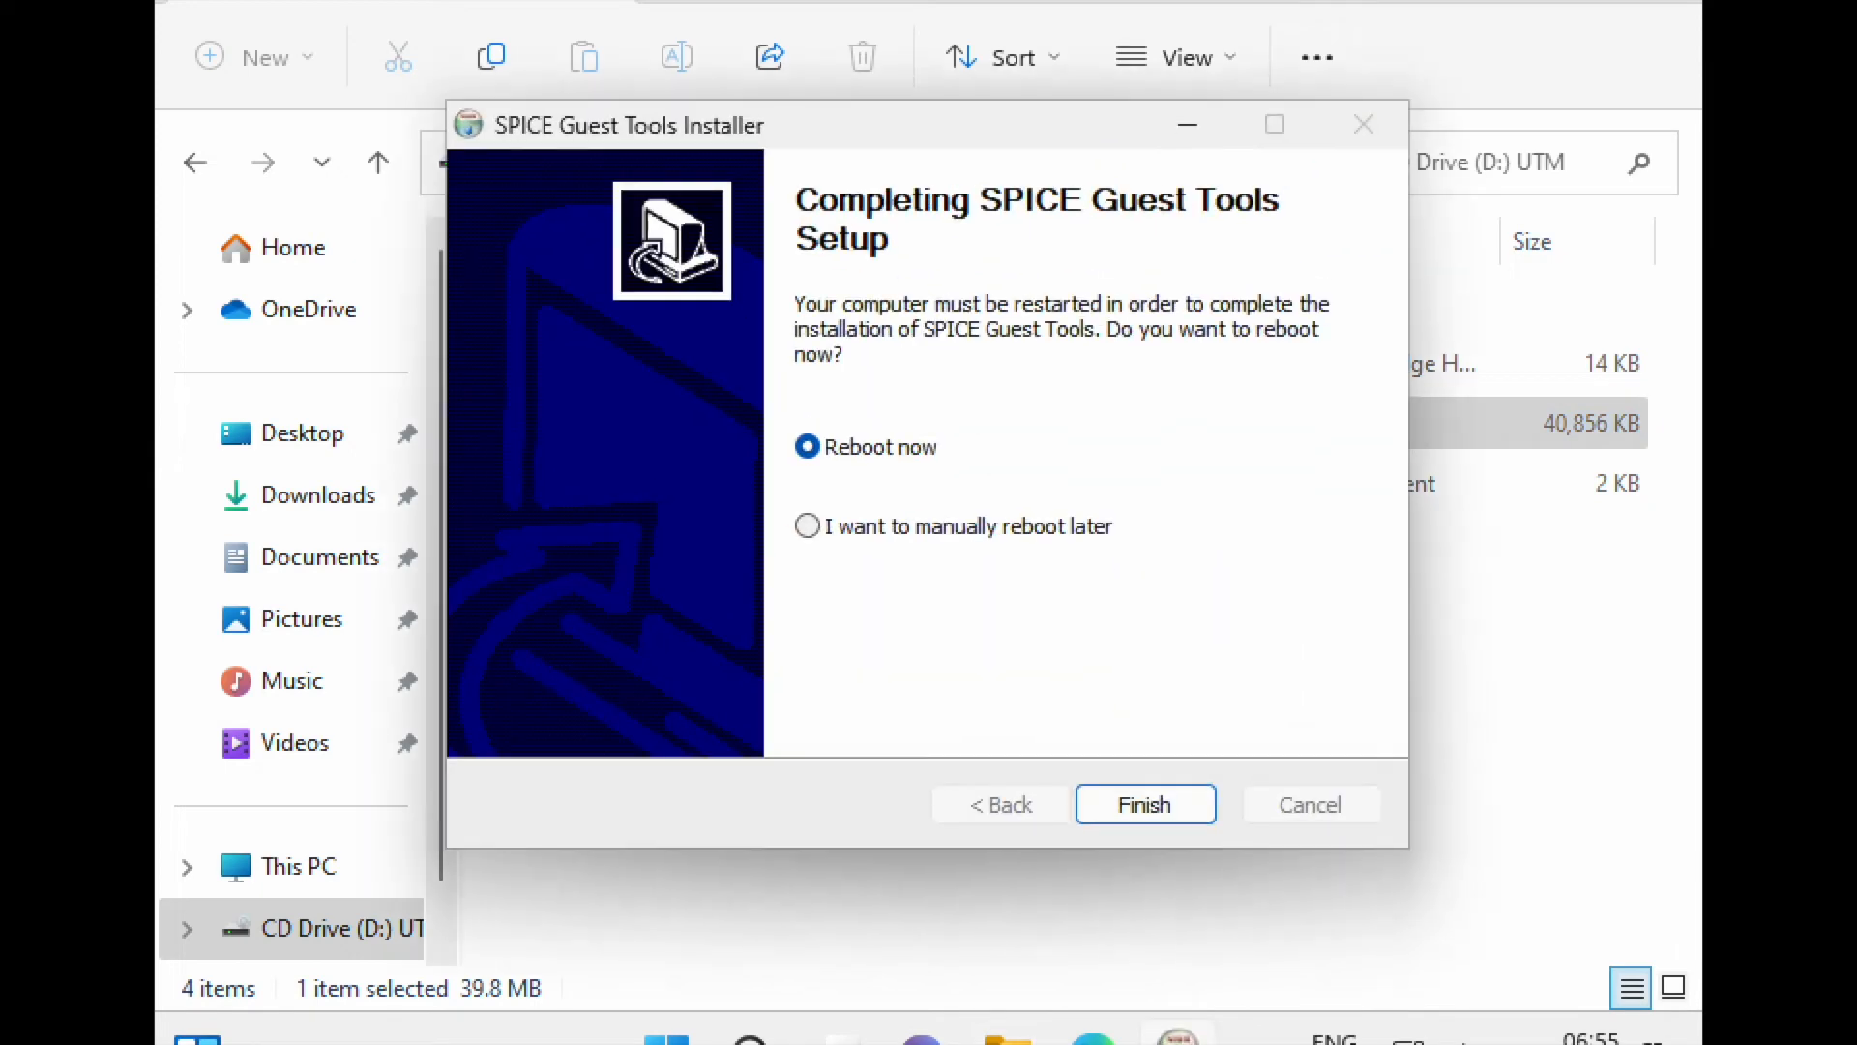
pyautogui.click(965, 528)
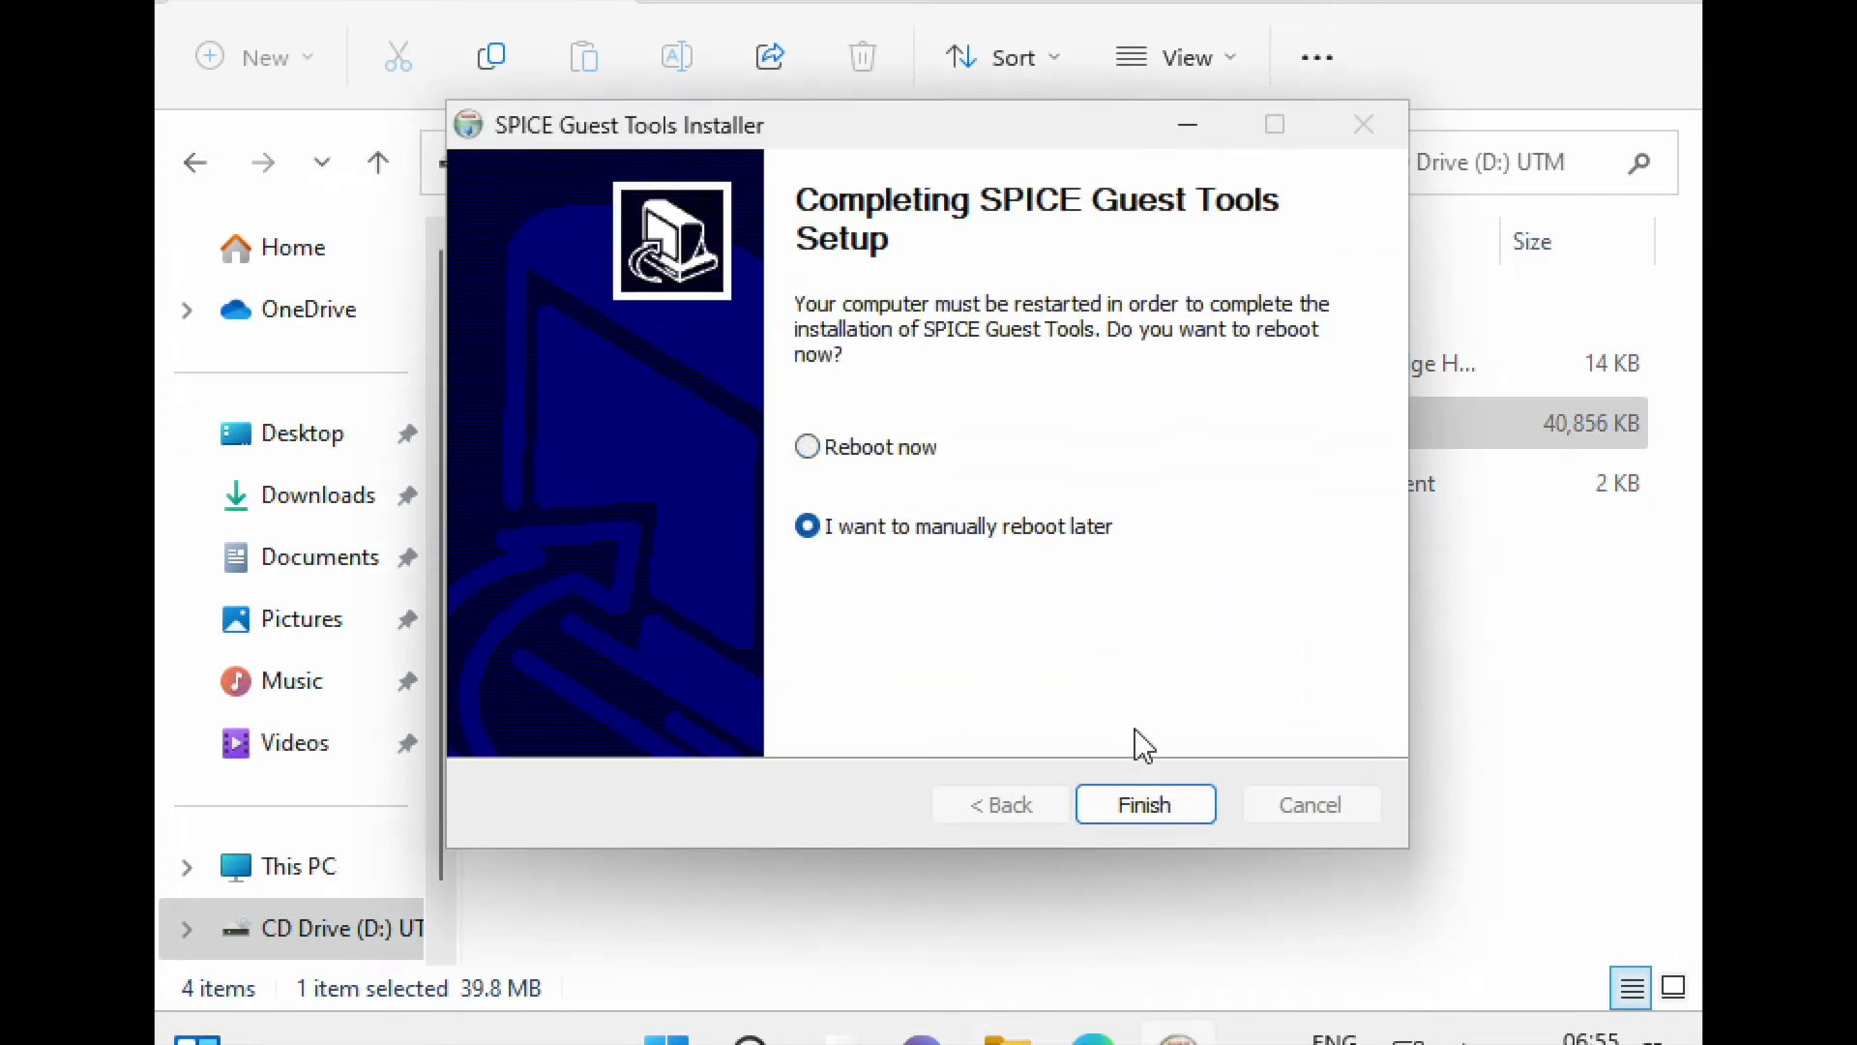
pyautogui.click(1164, 803)
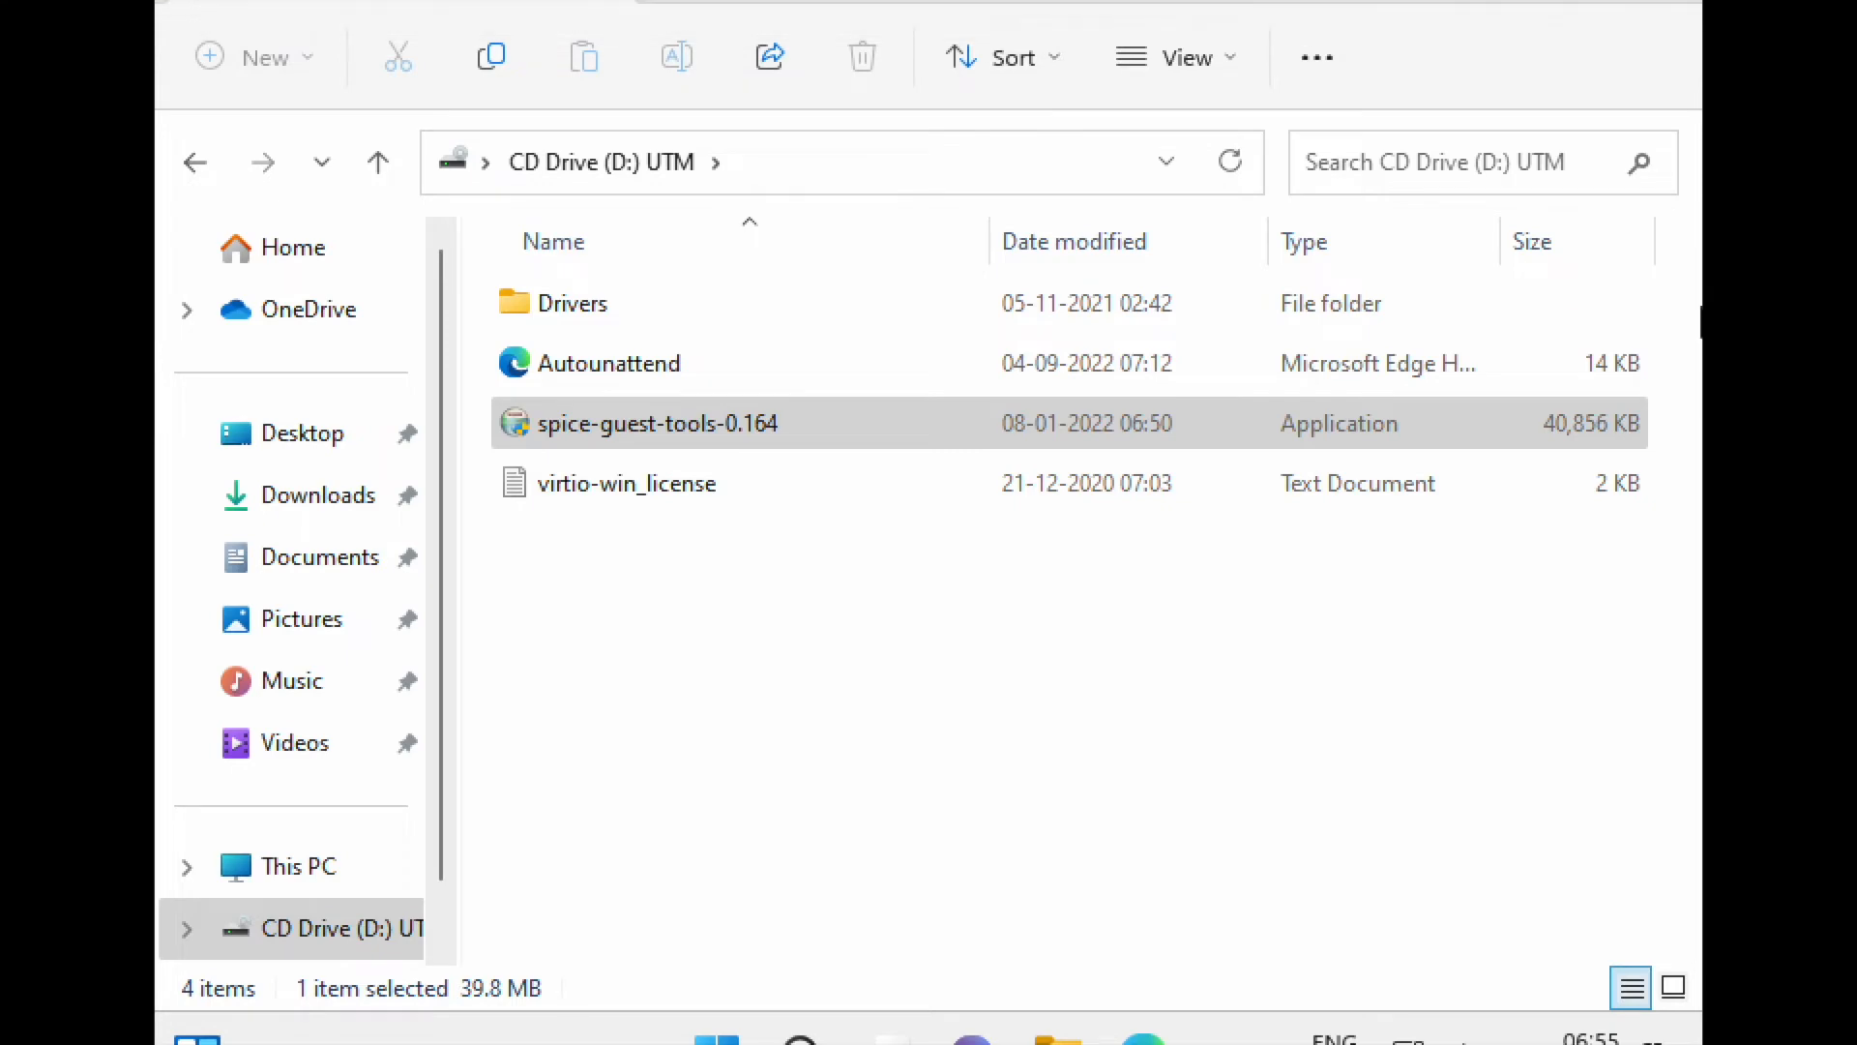
# - Close both Explorer windows and restart Windows from the Start menu's power options
pyautogui.click(1683, 2)
pyautogui.click(1688, 8)
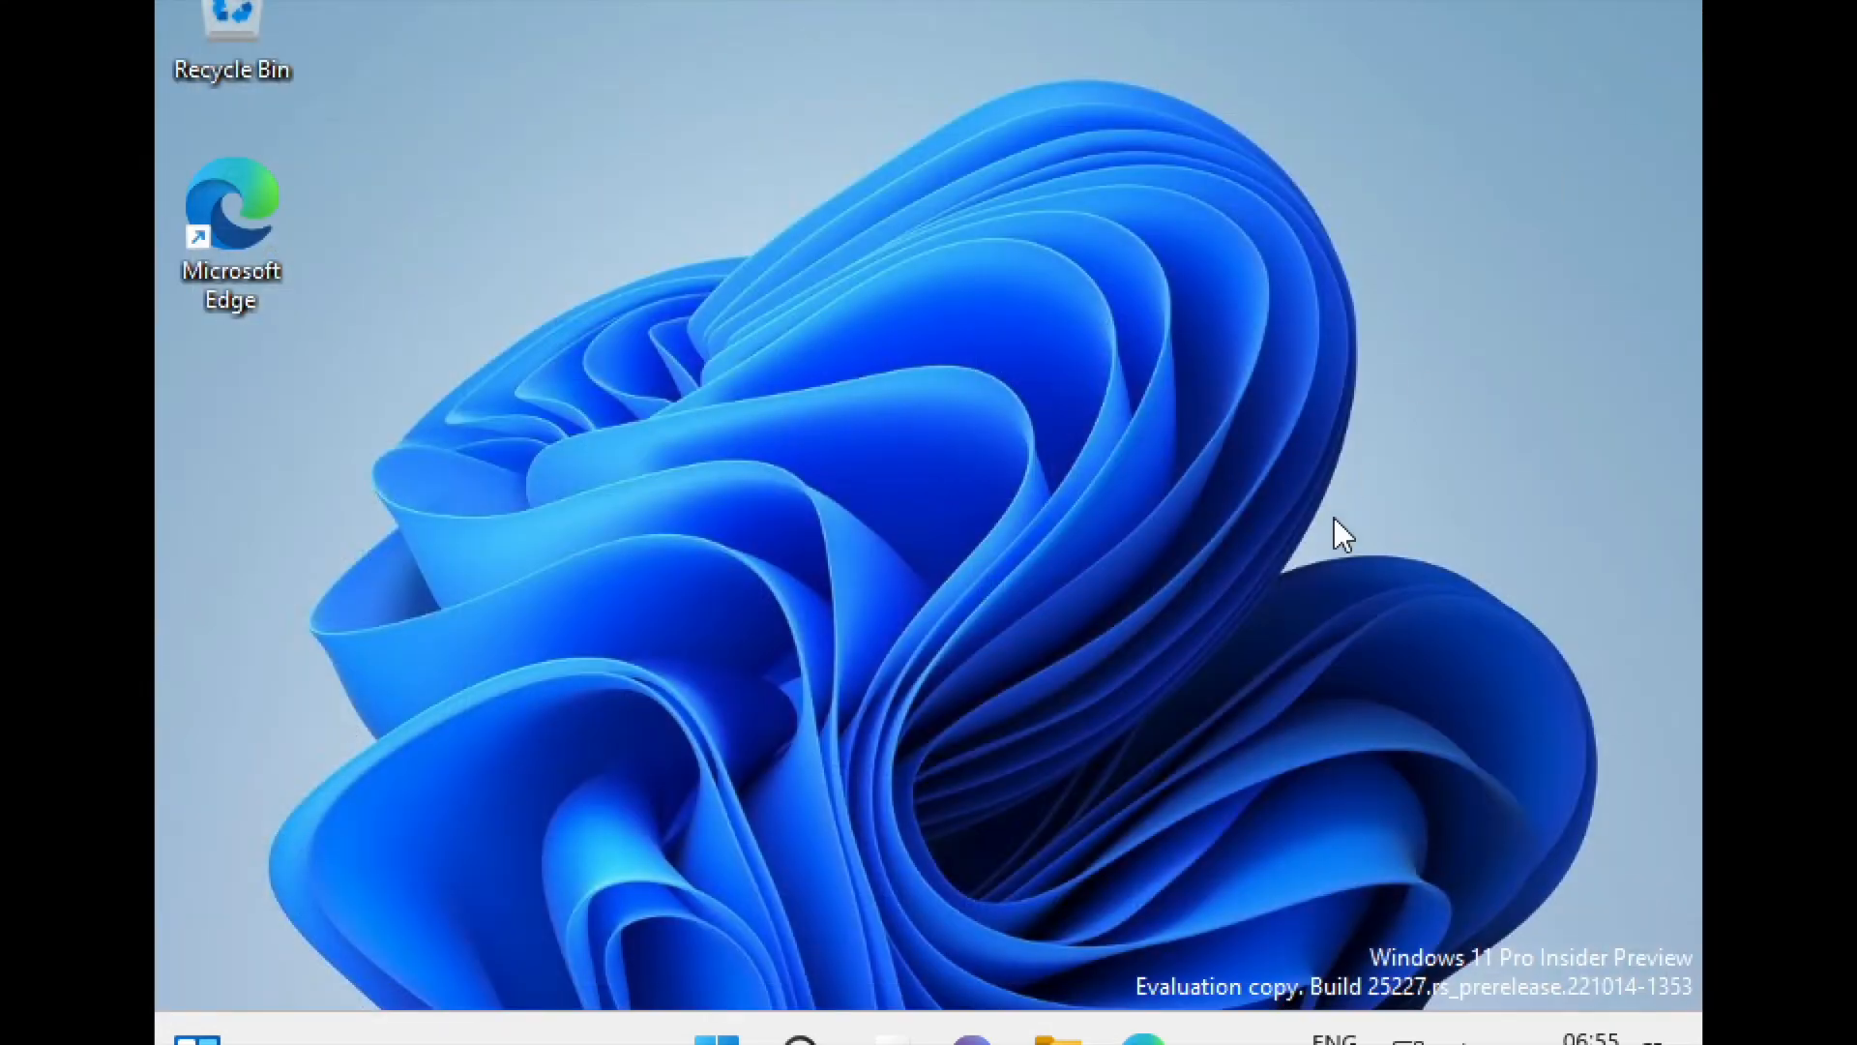
pyautogui.click(716, 1032)
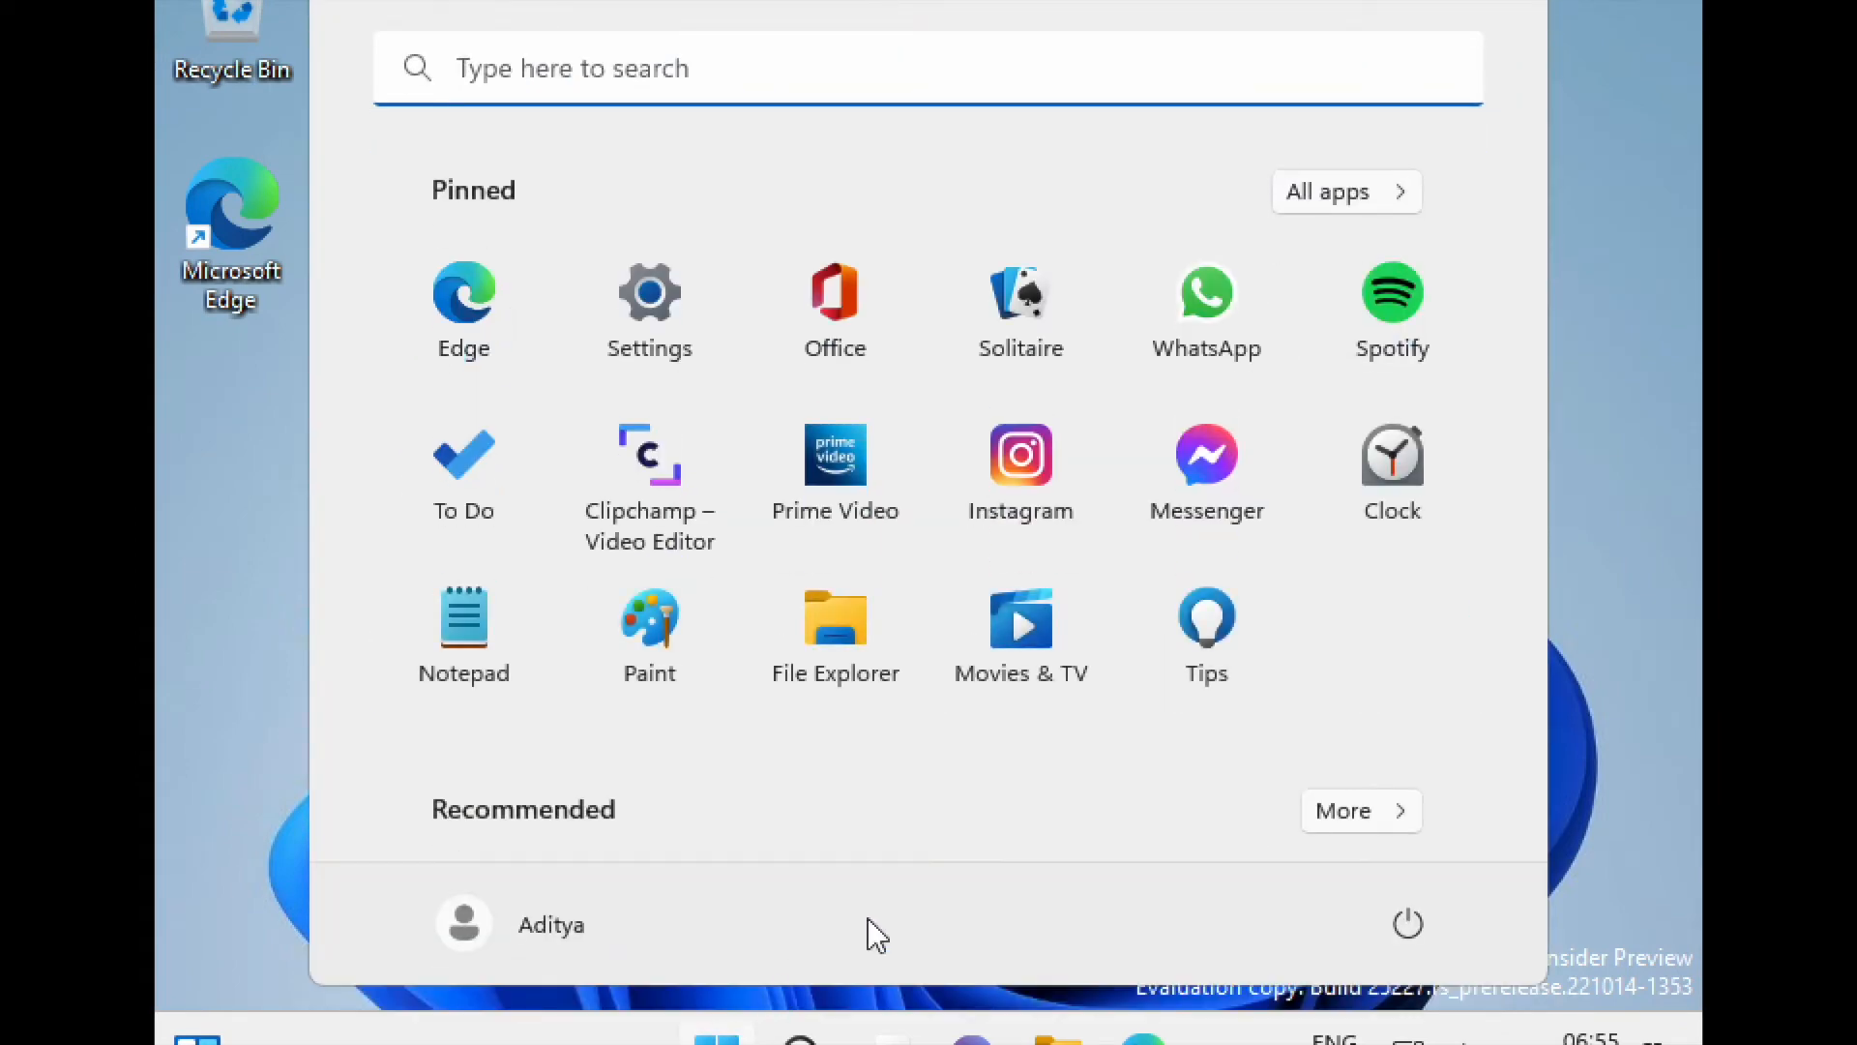
pyautogui.click(1408, 923)
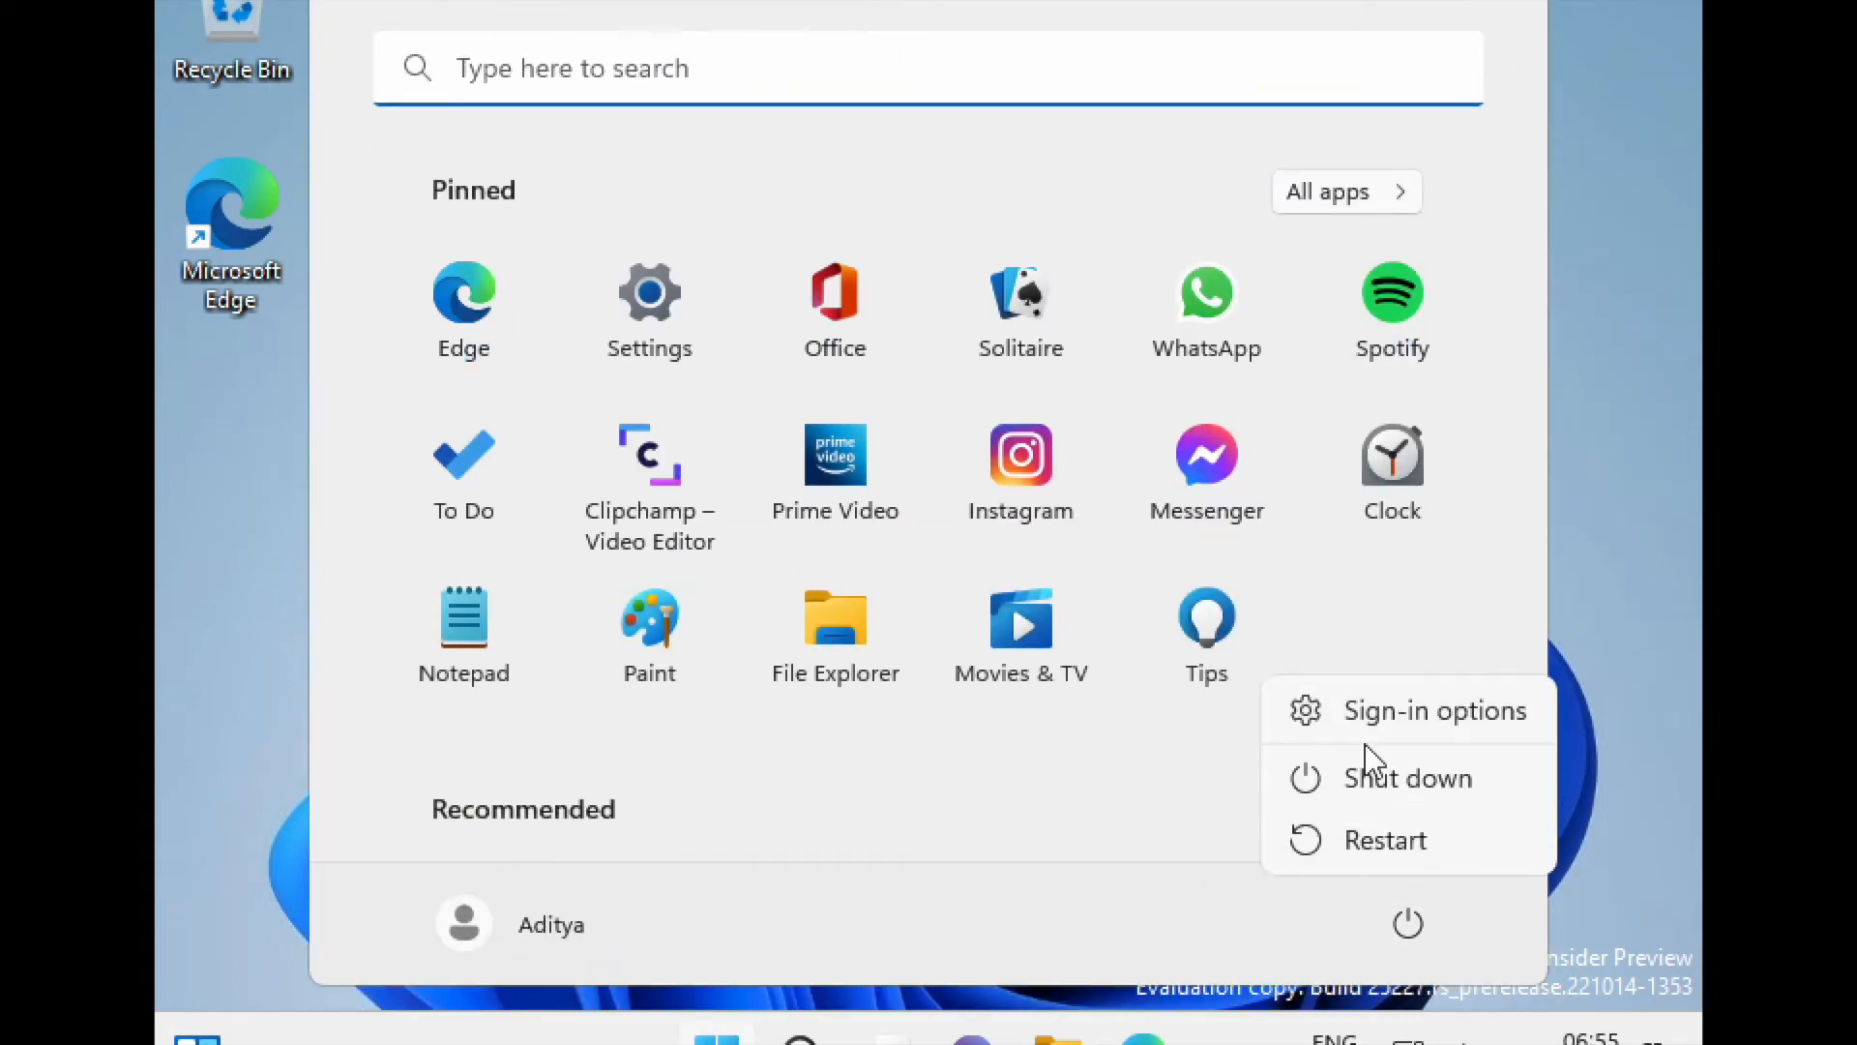
pyautogui.click(1408, 840)
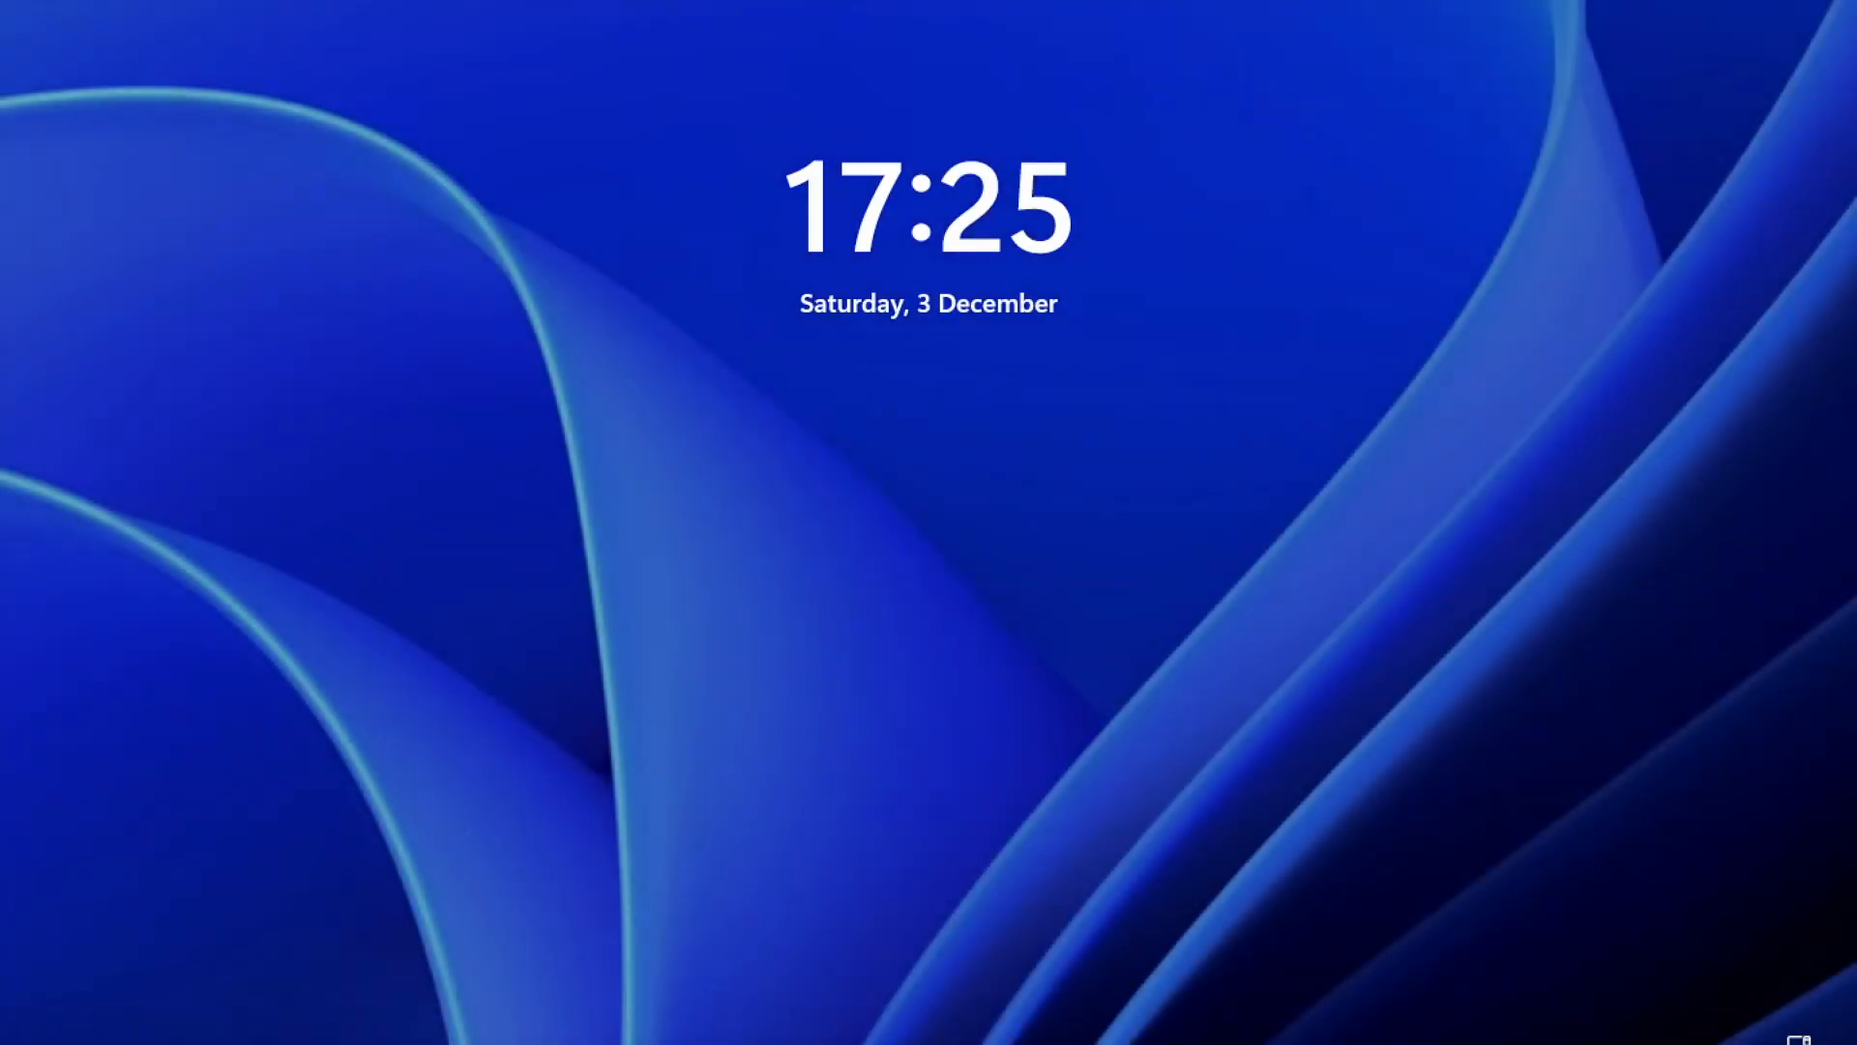
# - Sign back in at the lock screen with the account password
pyautogui.press('Return')
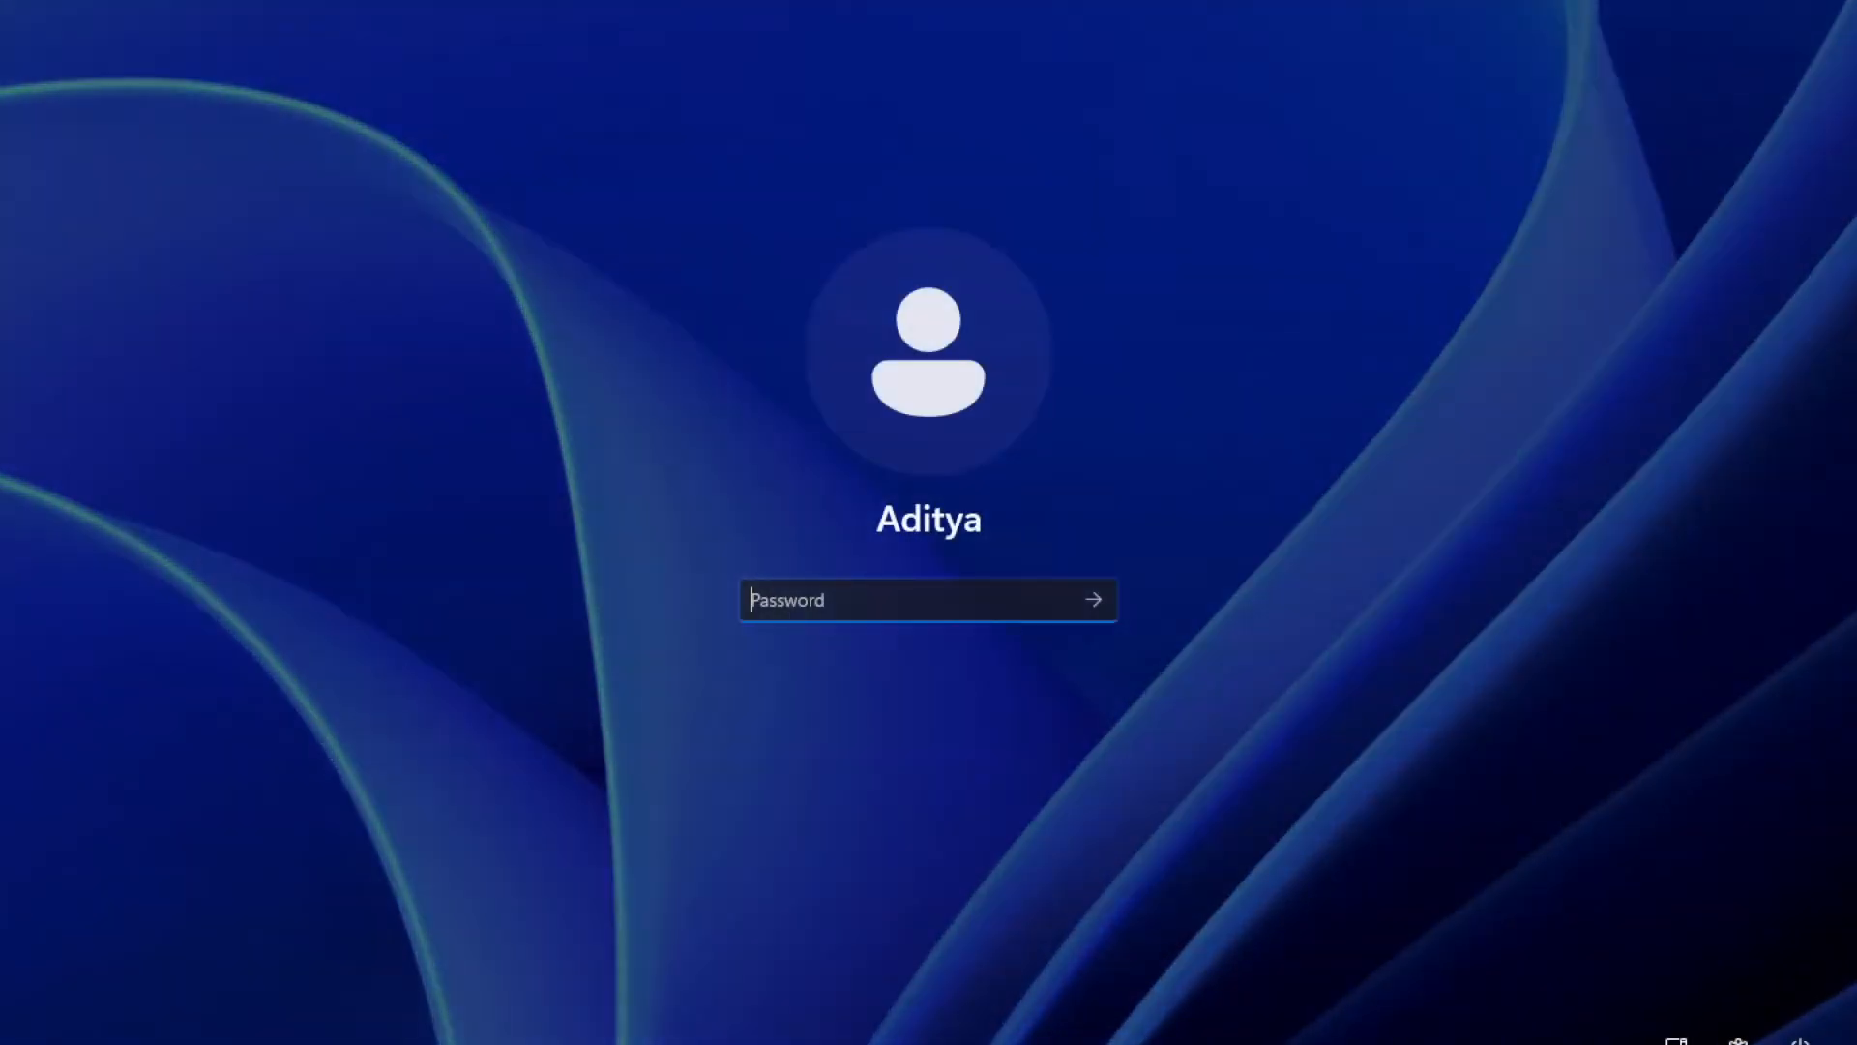
pyautogui.write('*********')
pyautogui.press('Return')
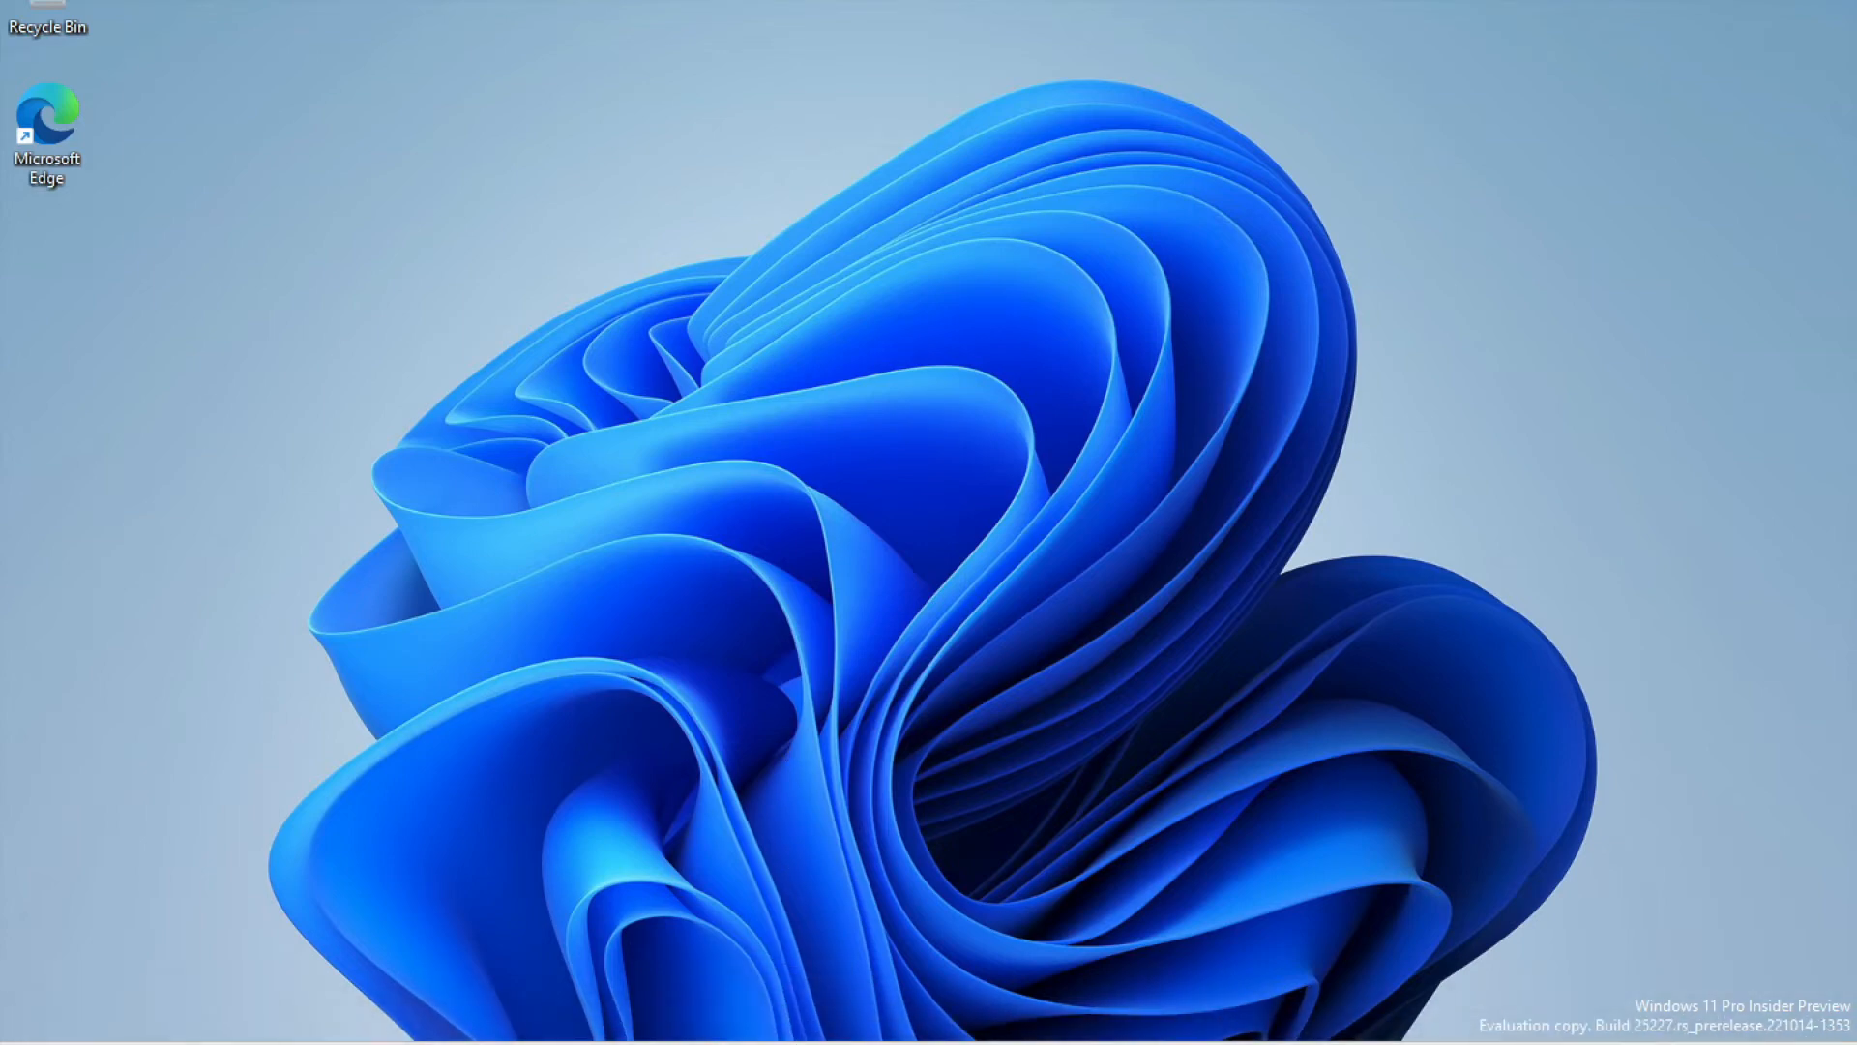
# - Search 'partition' and launch 'Create and format hard disk partitions' (Disk Management)
pyautogui.click(833, 1043)
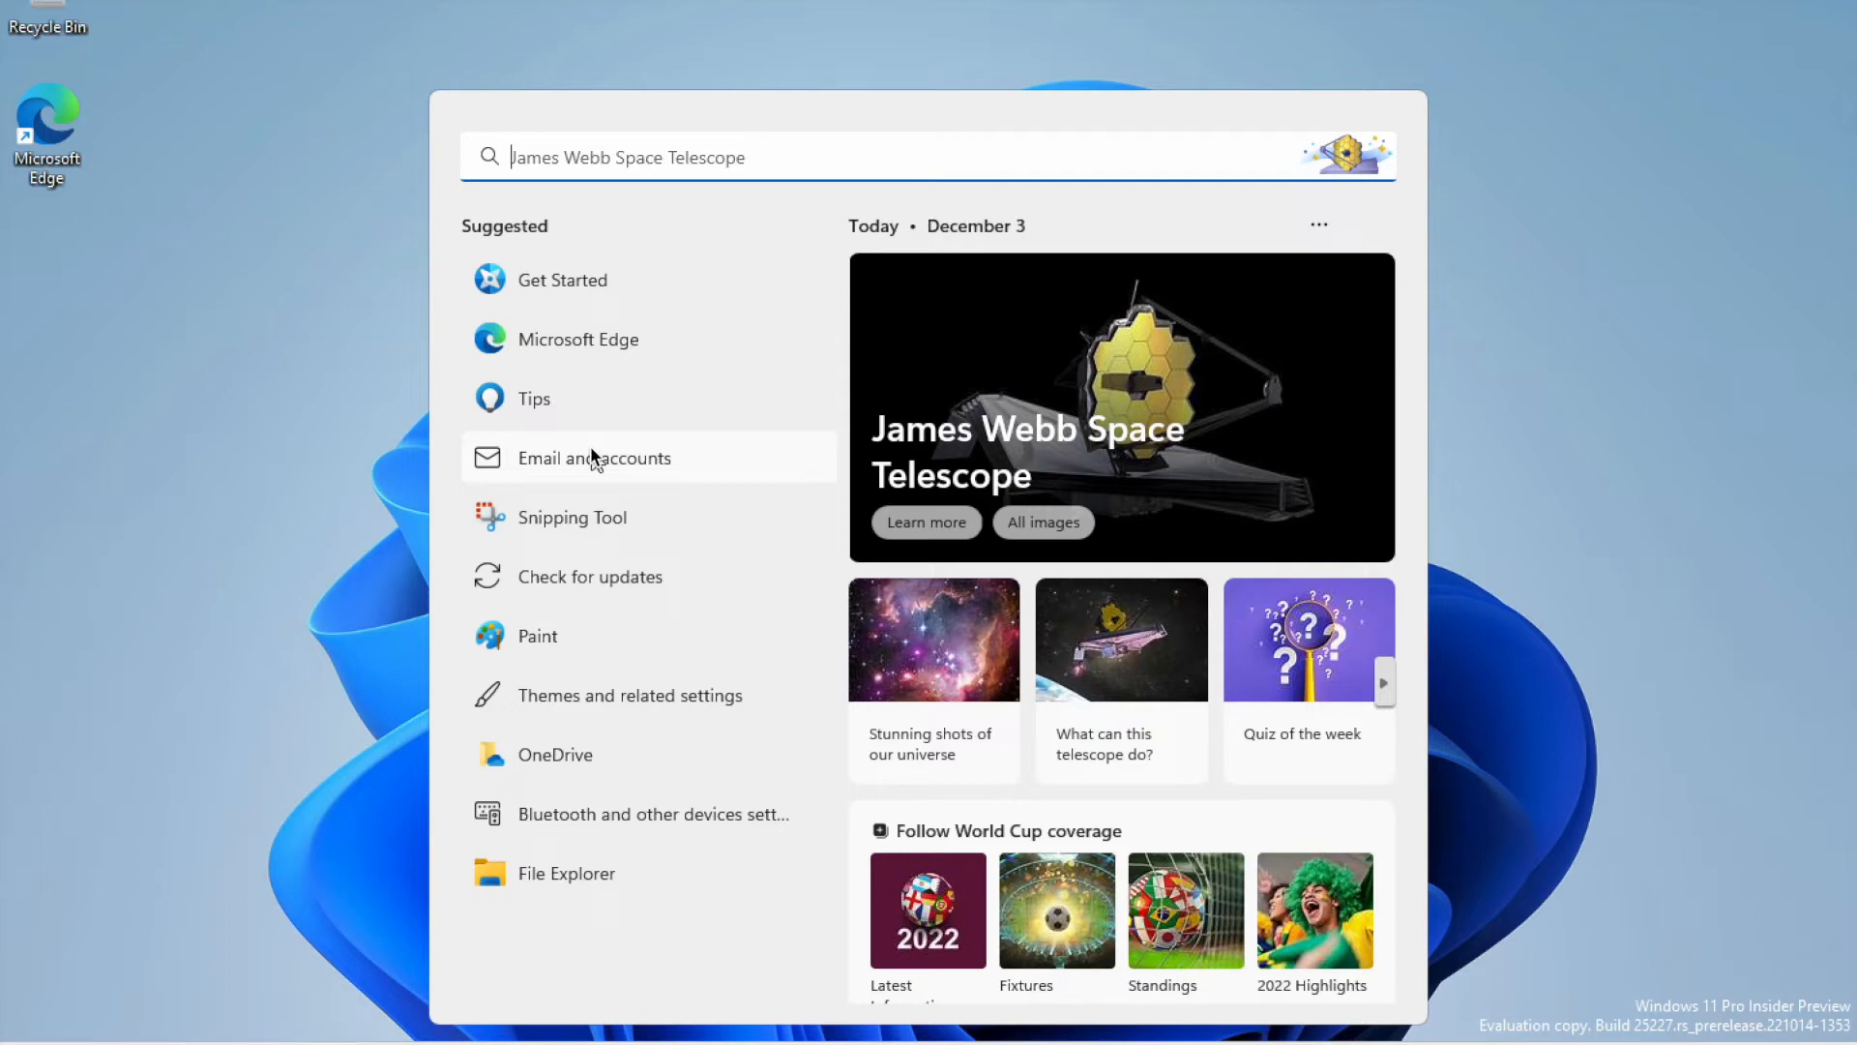
pyautogui.write('partition')
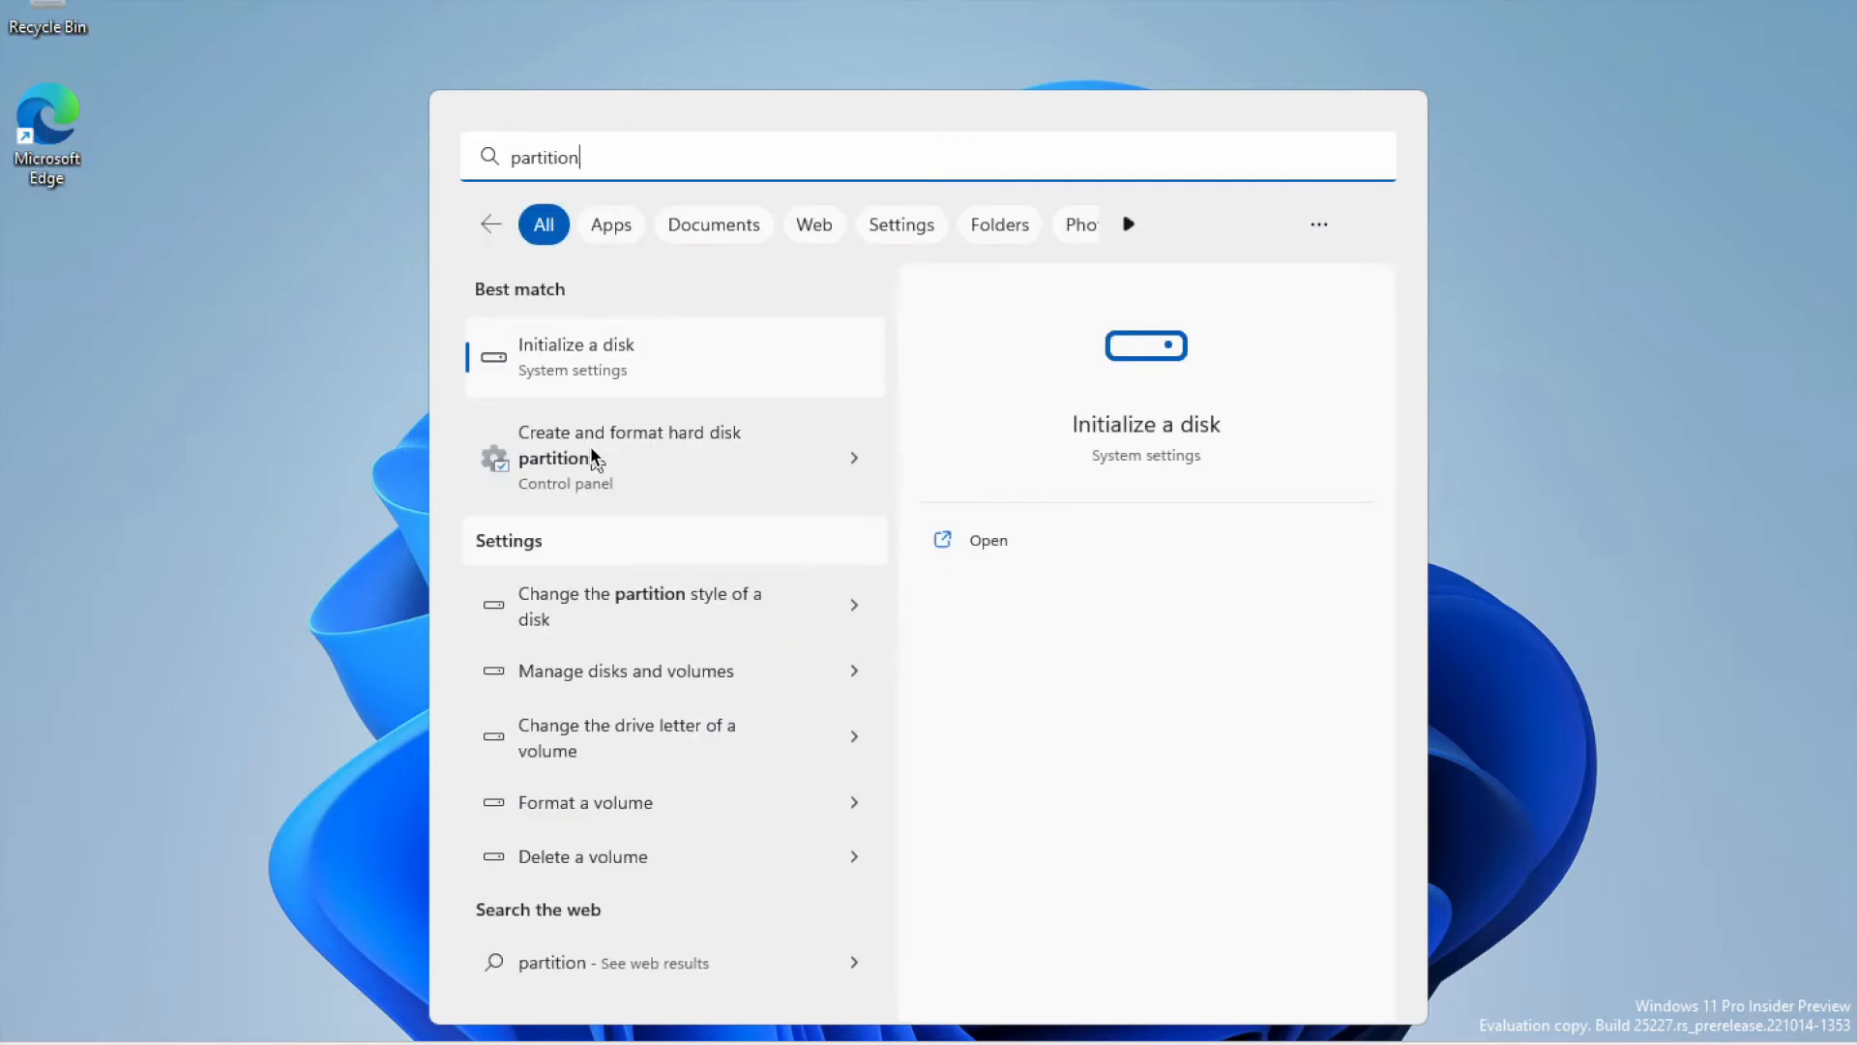
pyautogui.click(591, 450)
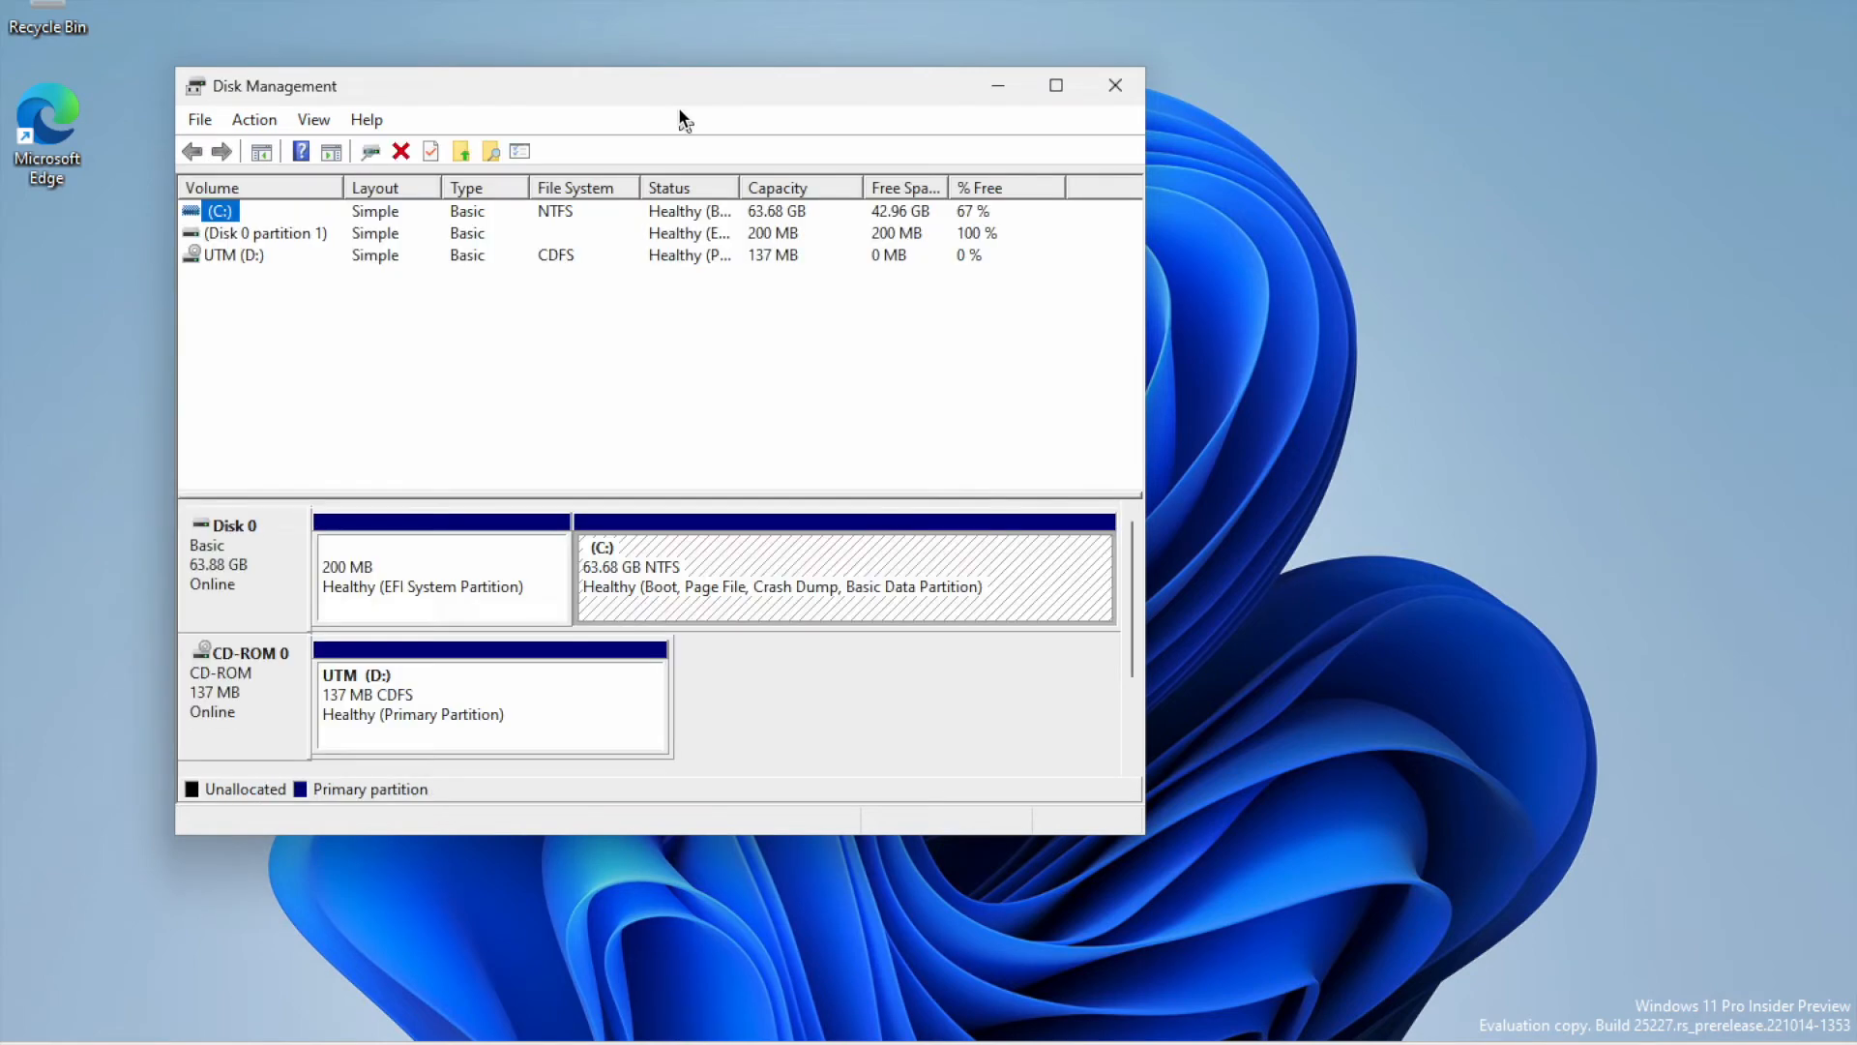
# - Use Shrink Volume on C: with 30000 MB, then close Disk Management
pyautogui.click(783, 590)
pyautogui.rightClick(781, 582)
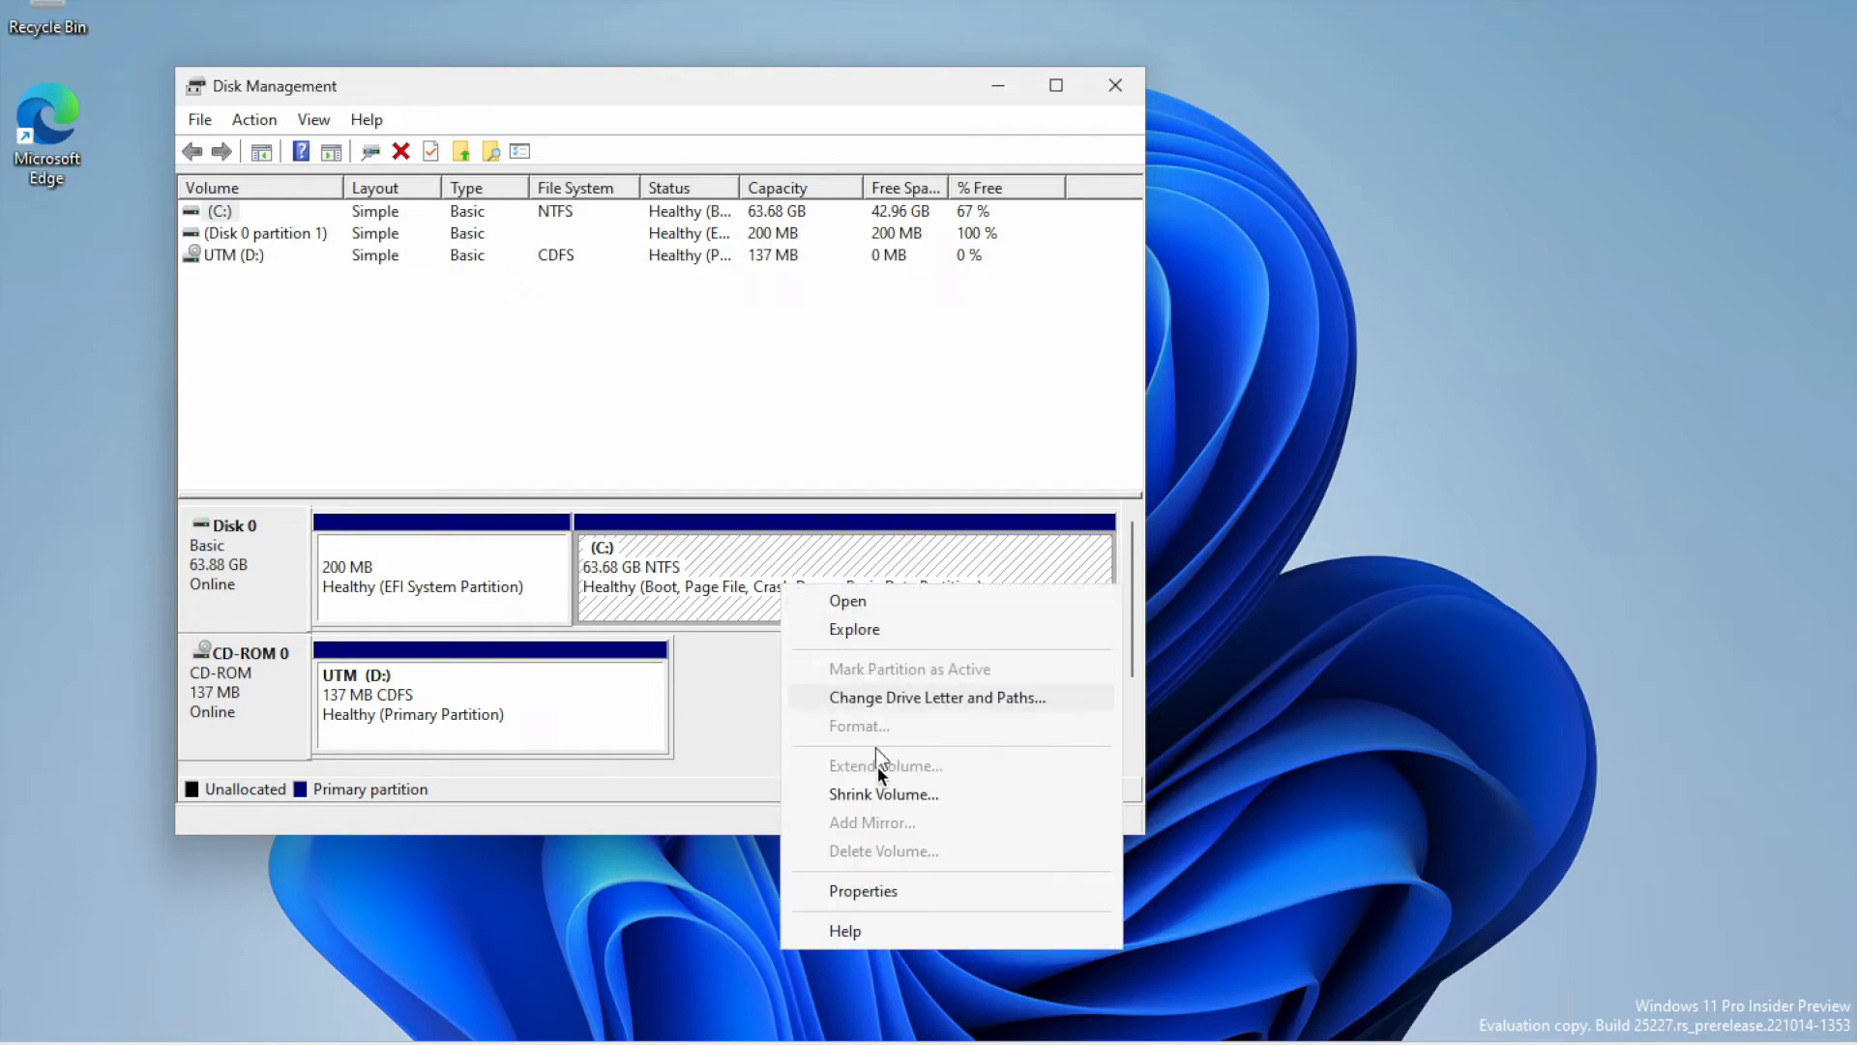
pyautogui.click(888, 795)
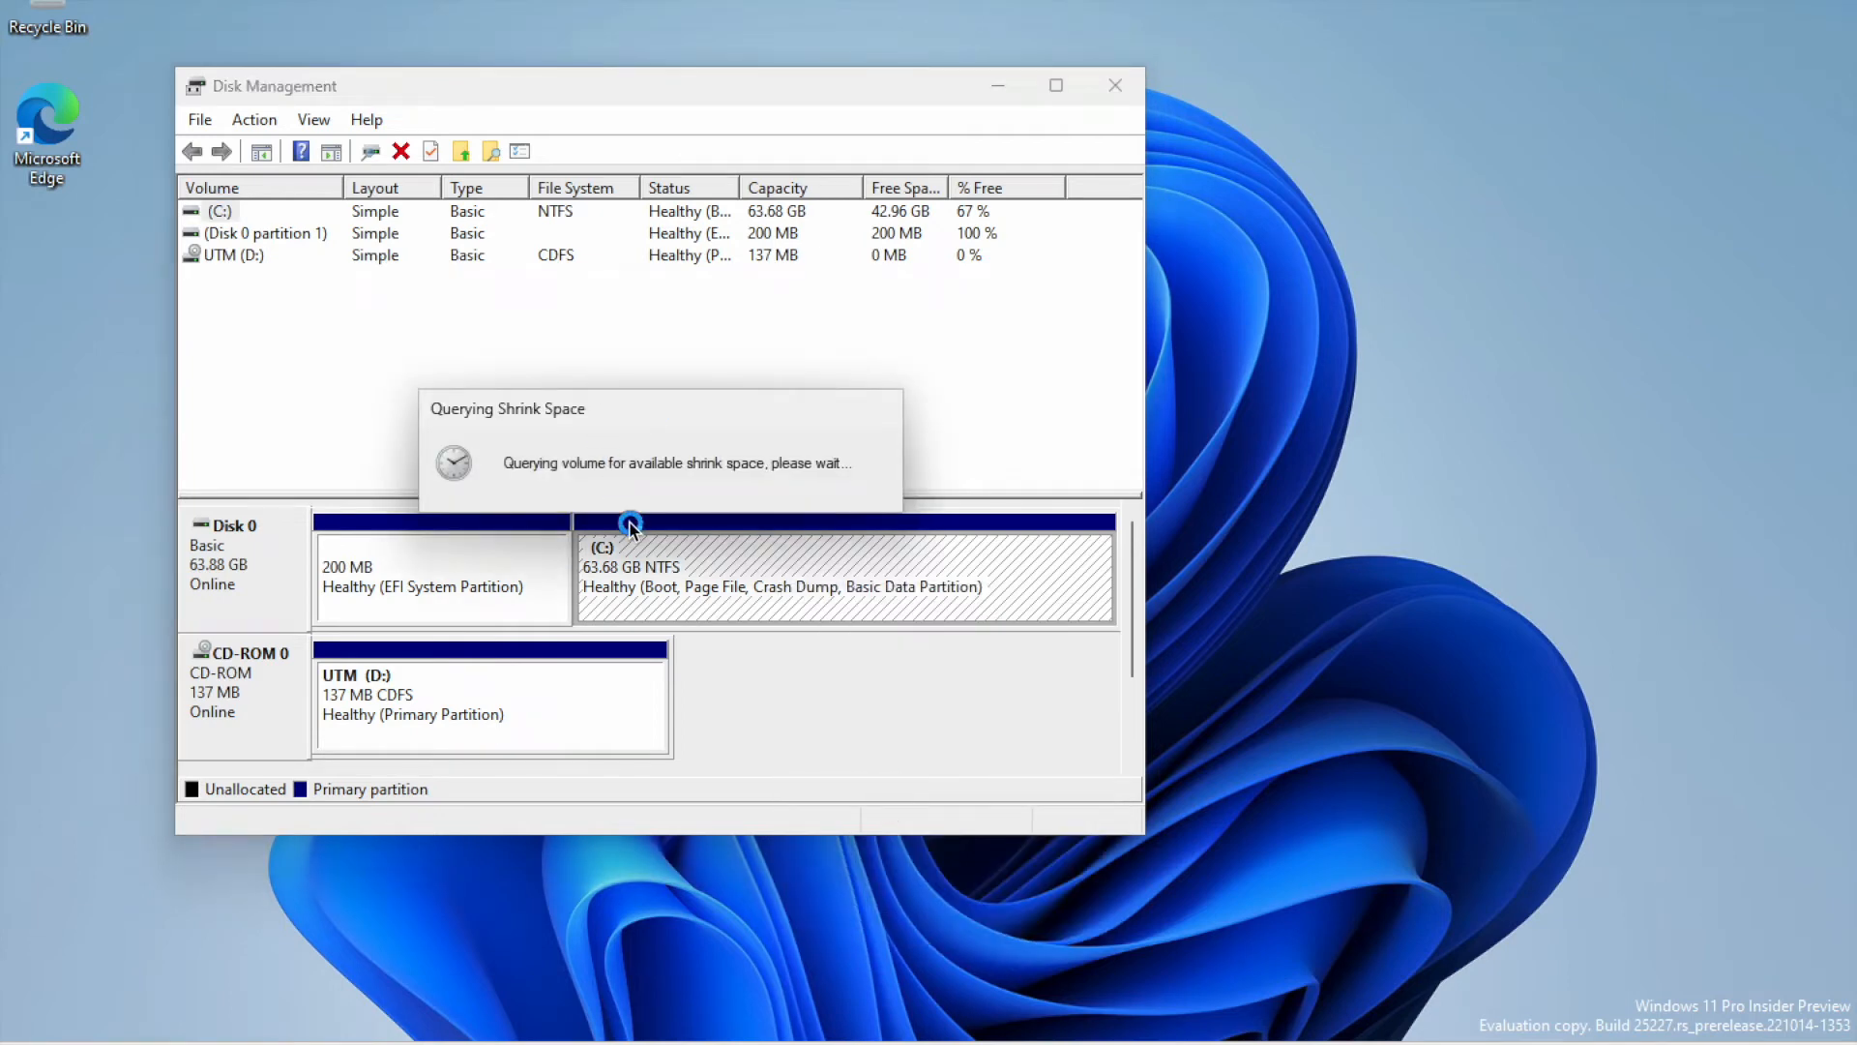
pyautogui.click(857, 403)
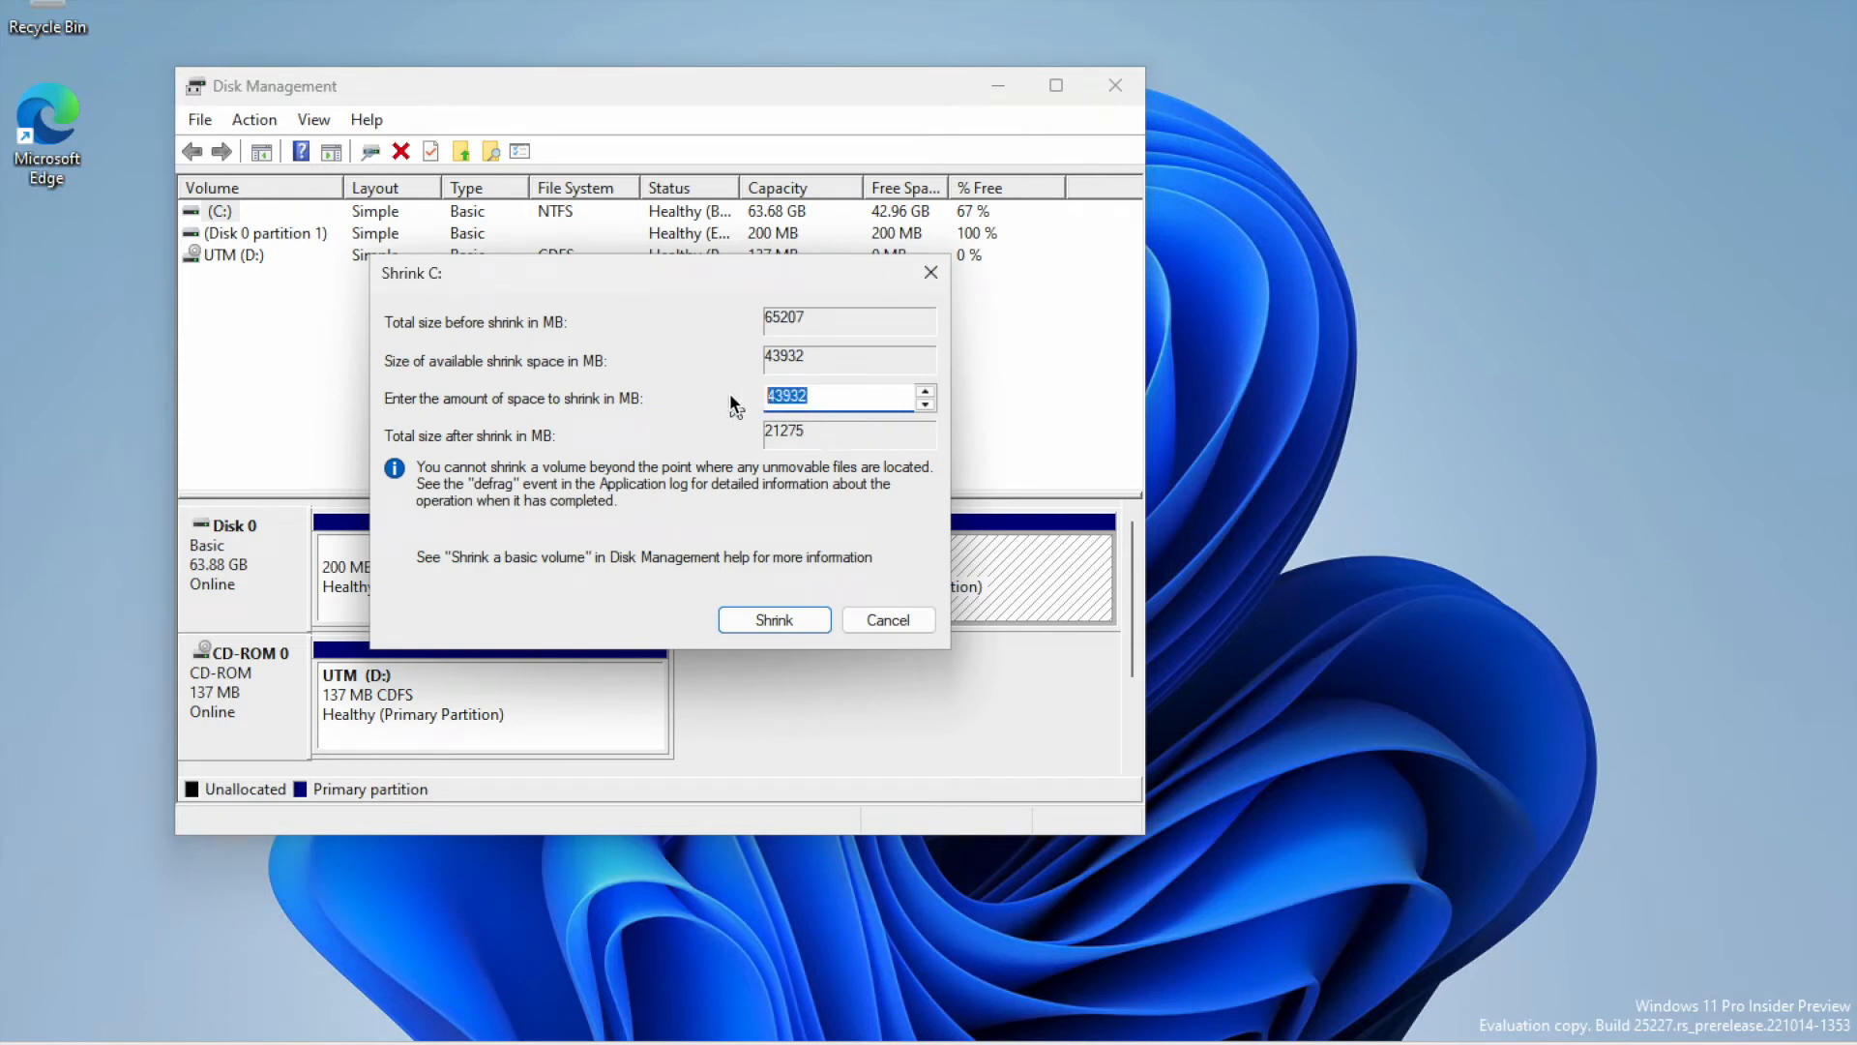
pyautogui.write('30000')
pyautogui.click(793, 622)
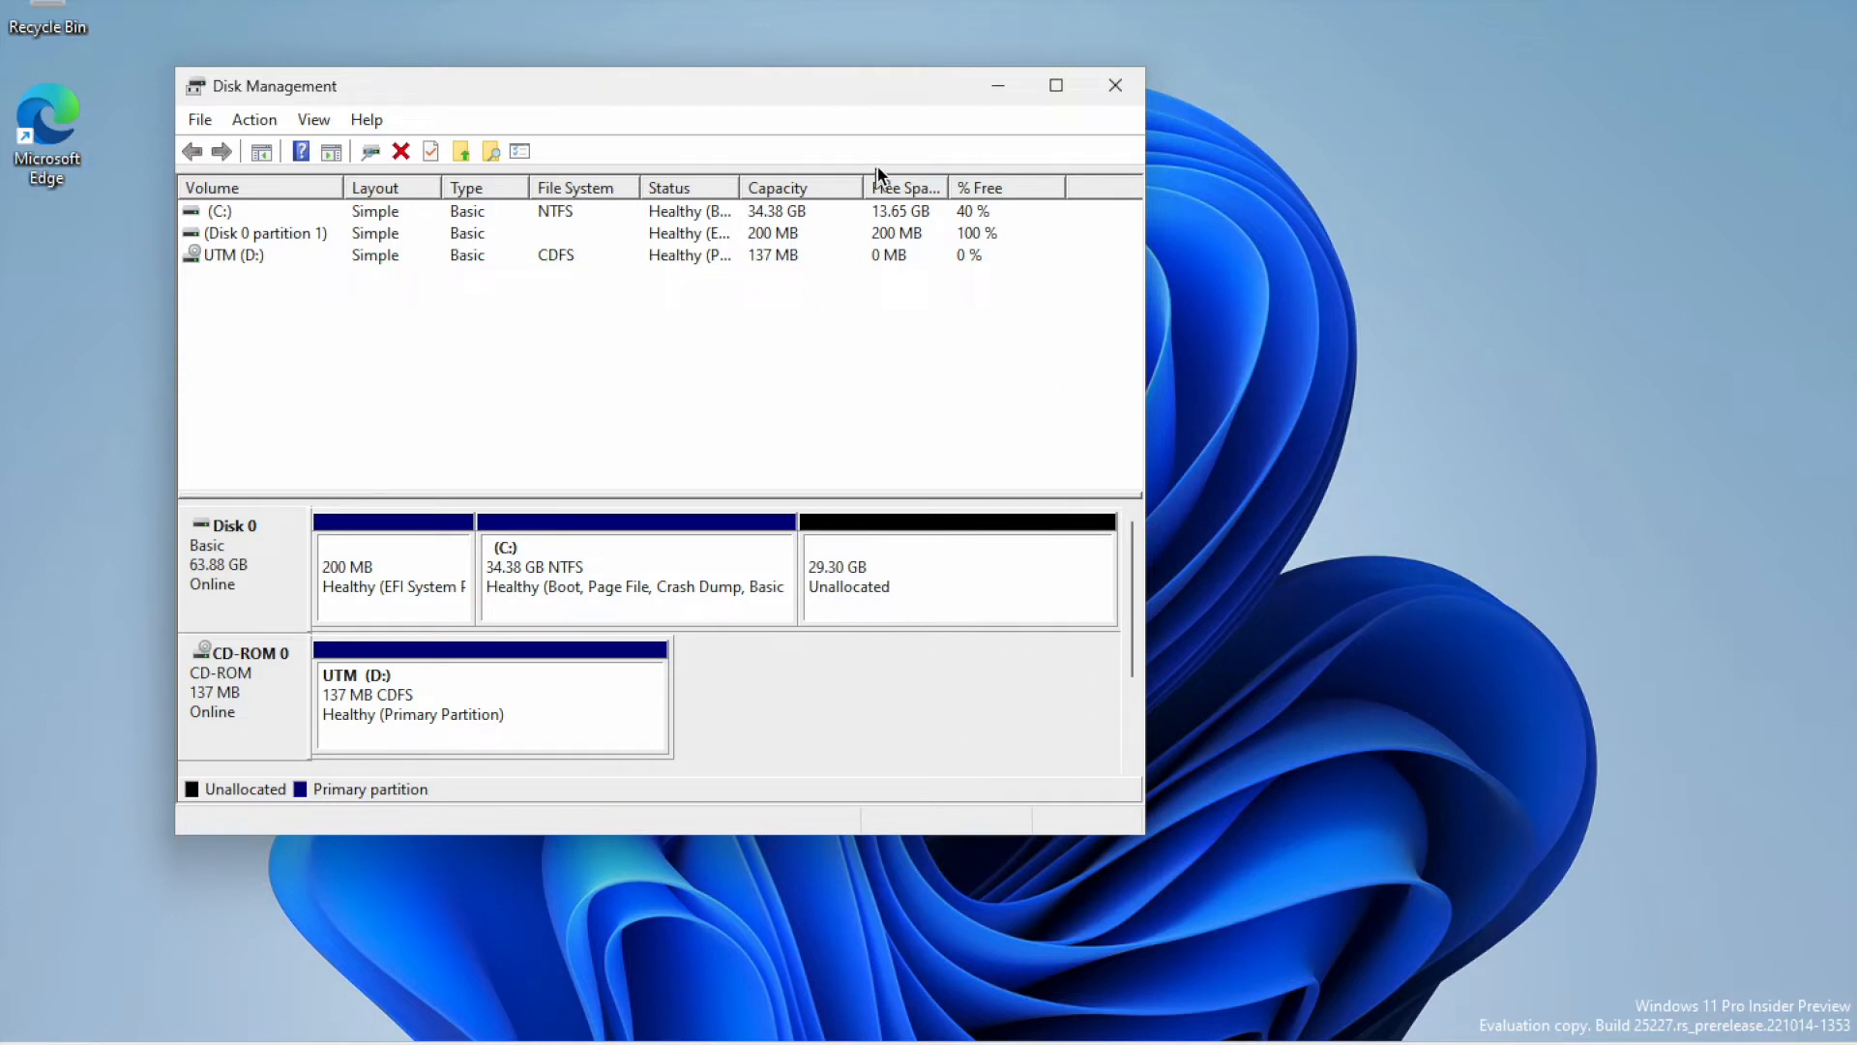
pyautogui.click(1112, 94)
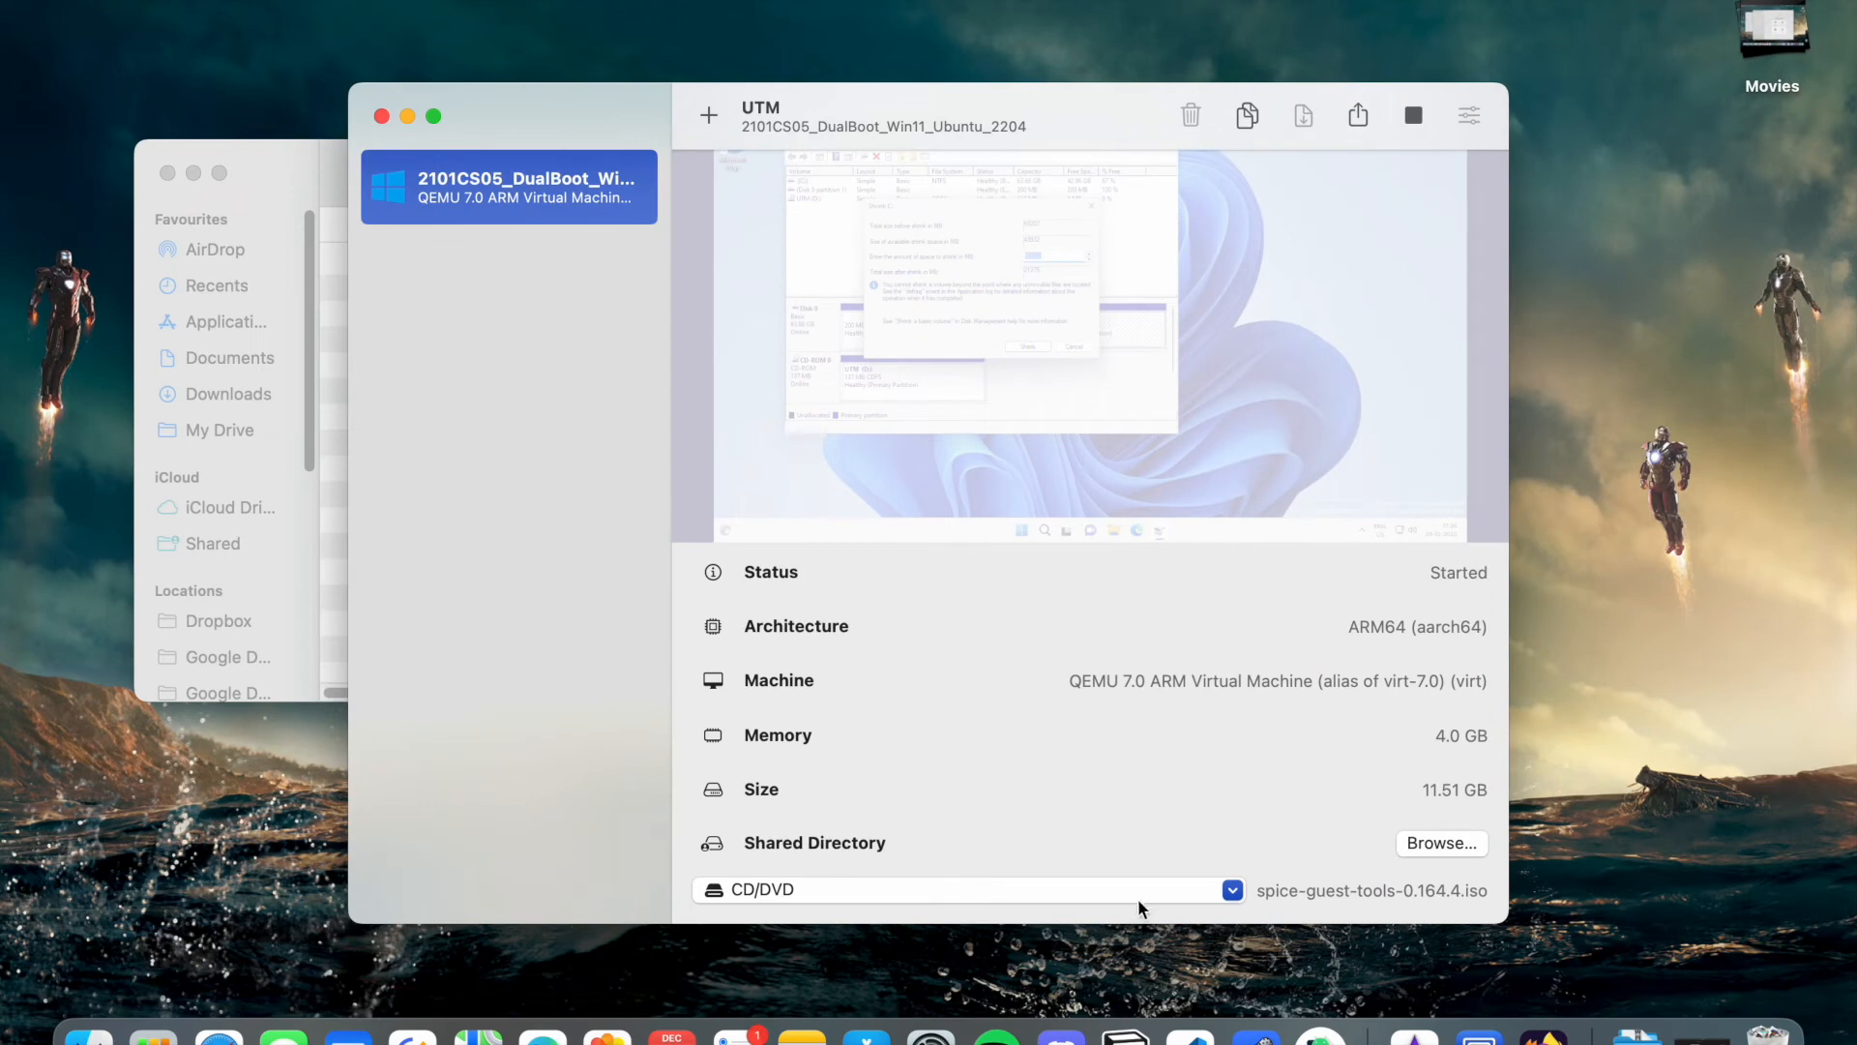
# - Insert jammy-desktop-arm64.iso into the CD/DVD drive and return to the full-screen VM
pyautogui.click(1230, 891)
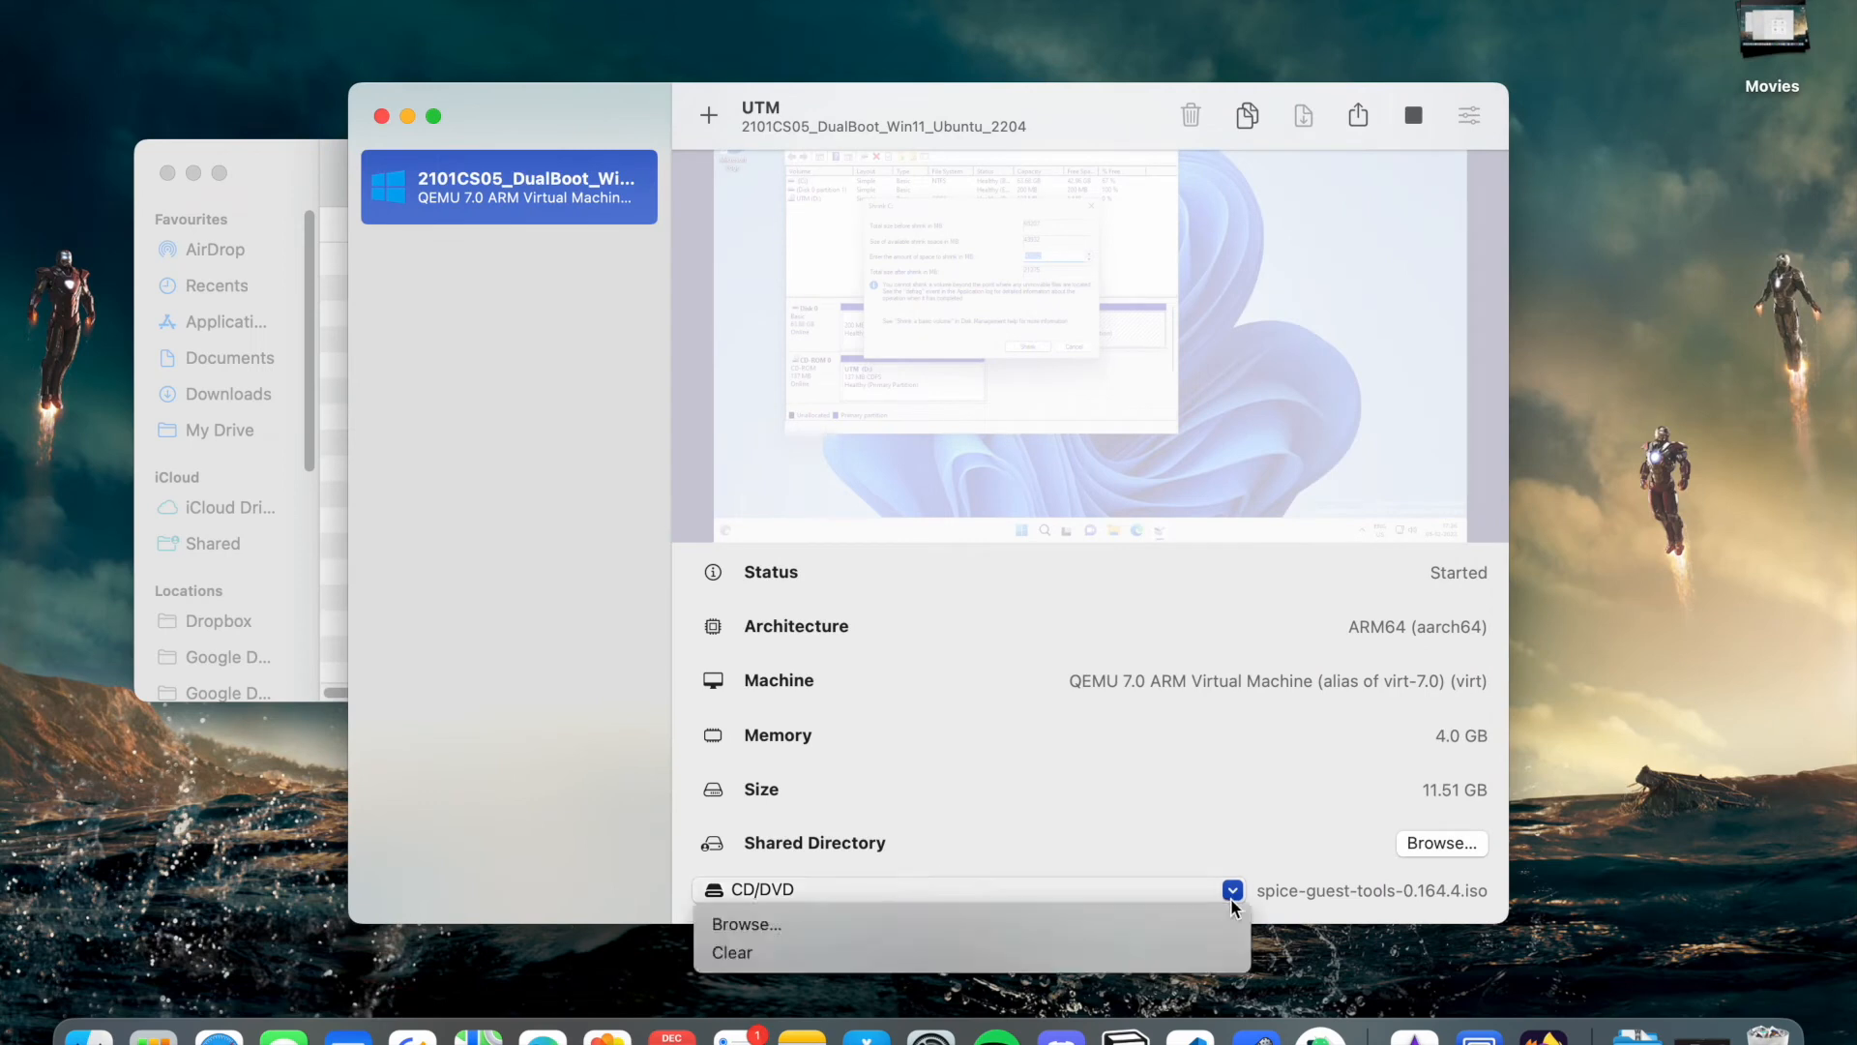
pyautogui.click(1171, 927)
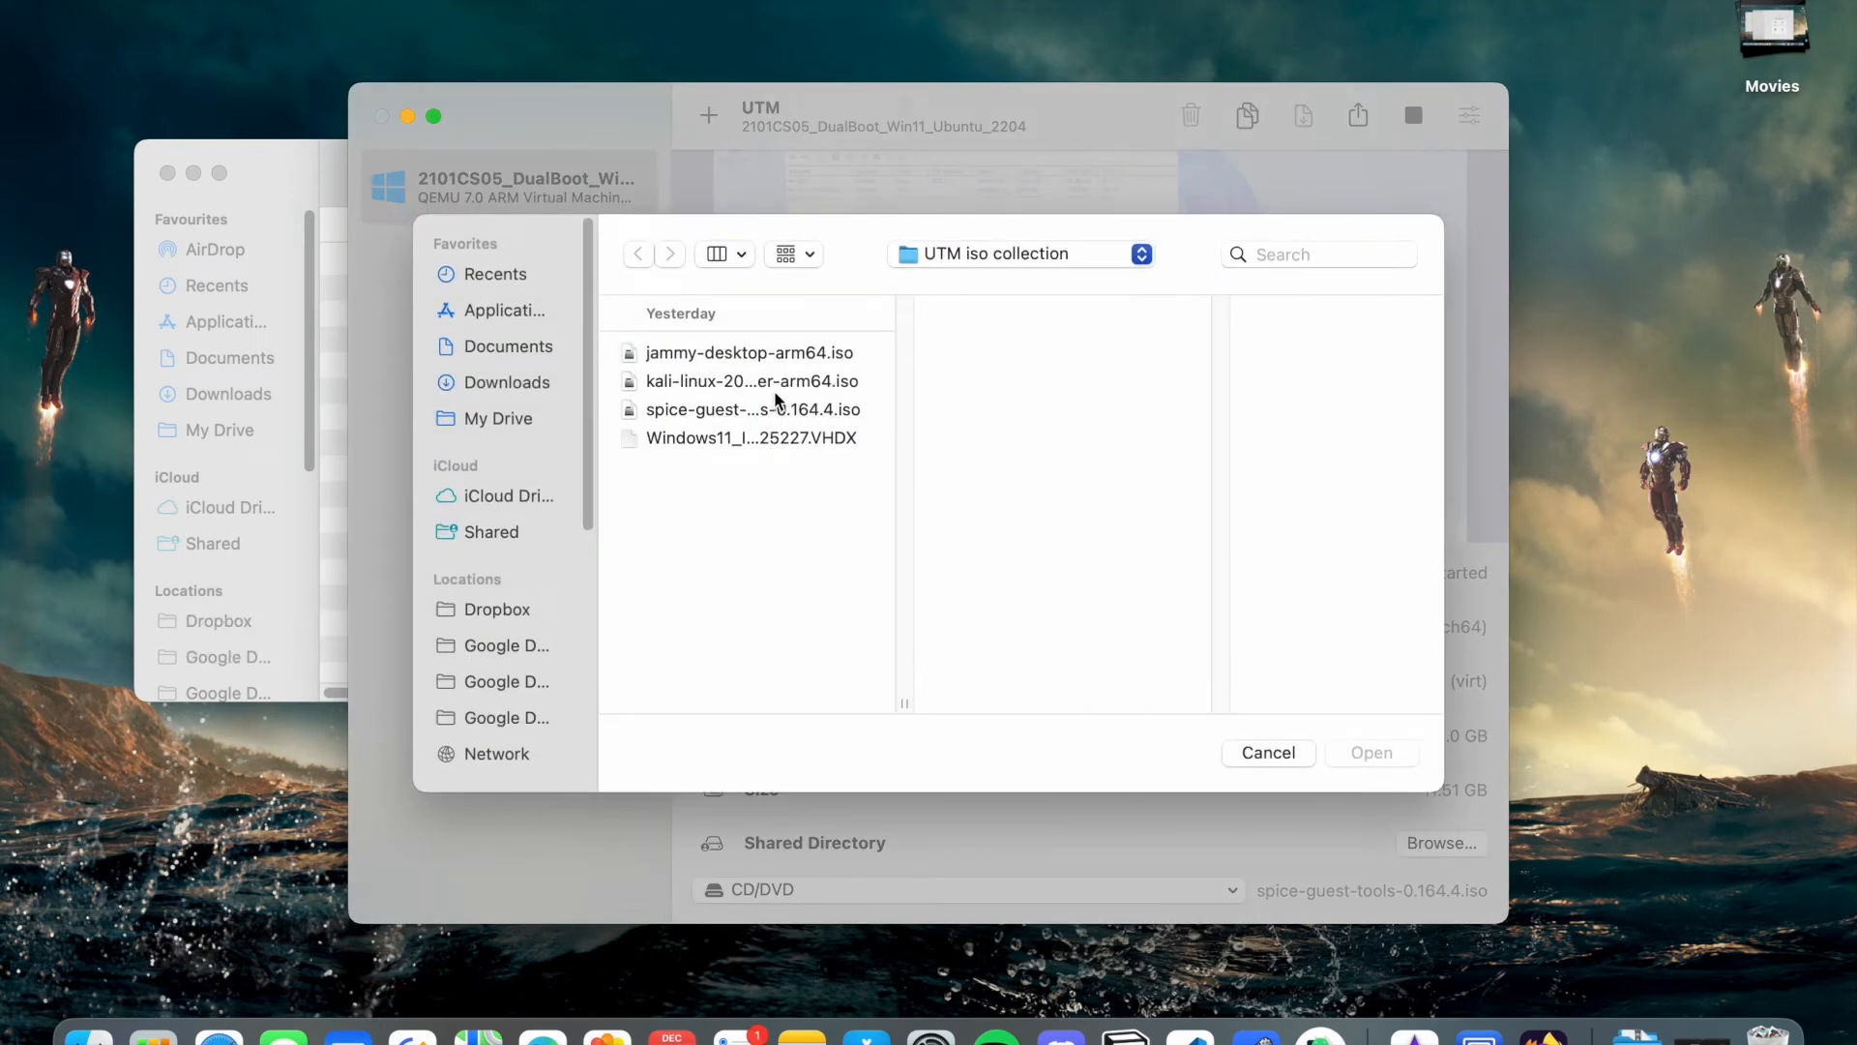
pyautogui.click(784, 352)
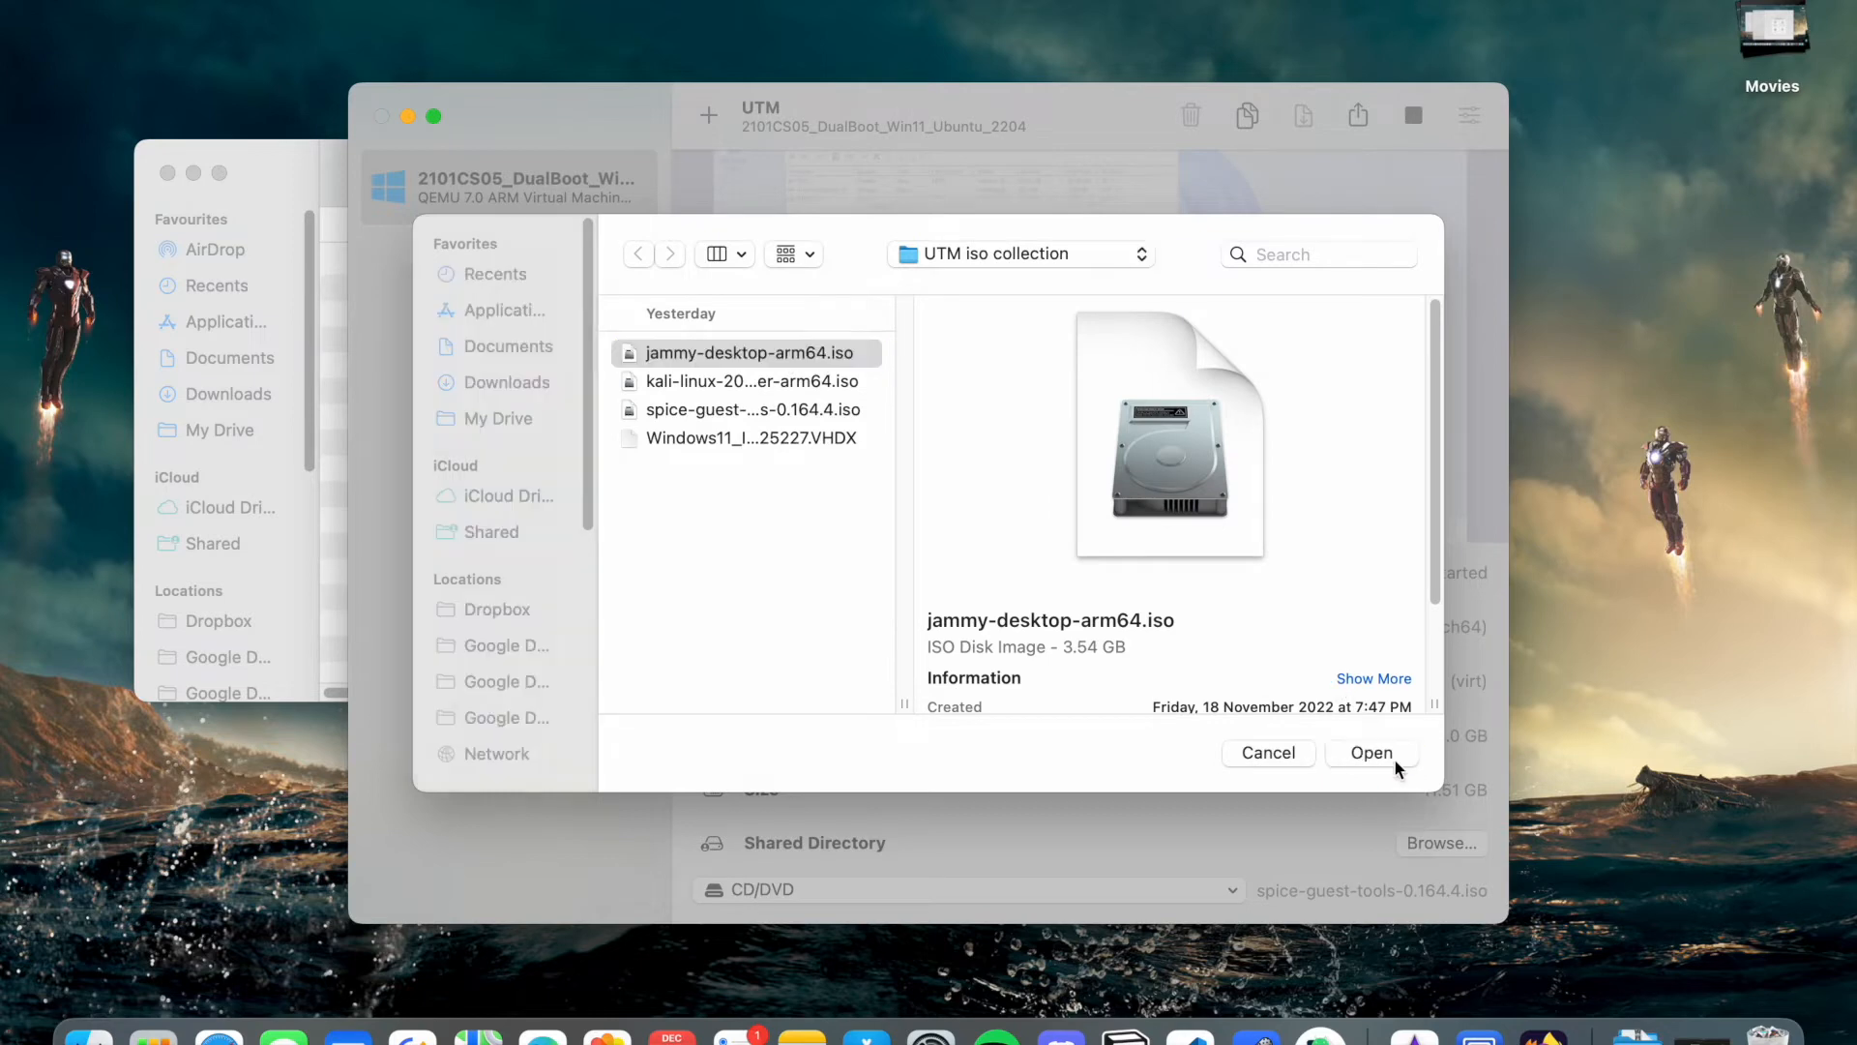
pyautogui.click(1397, 756)
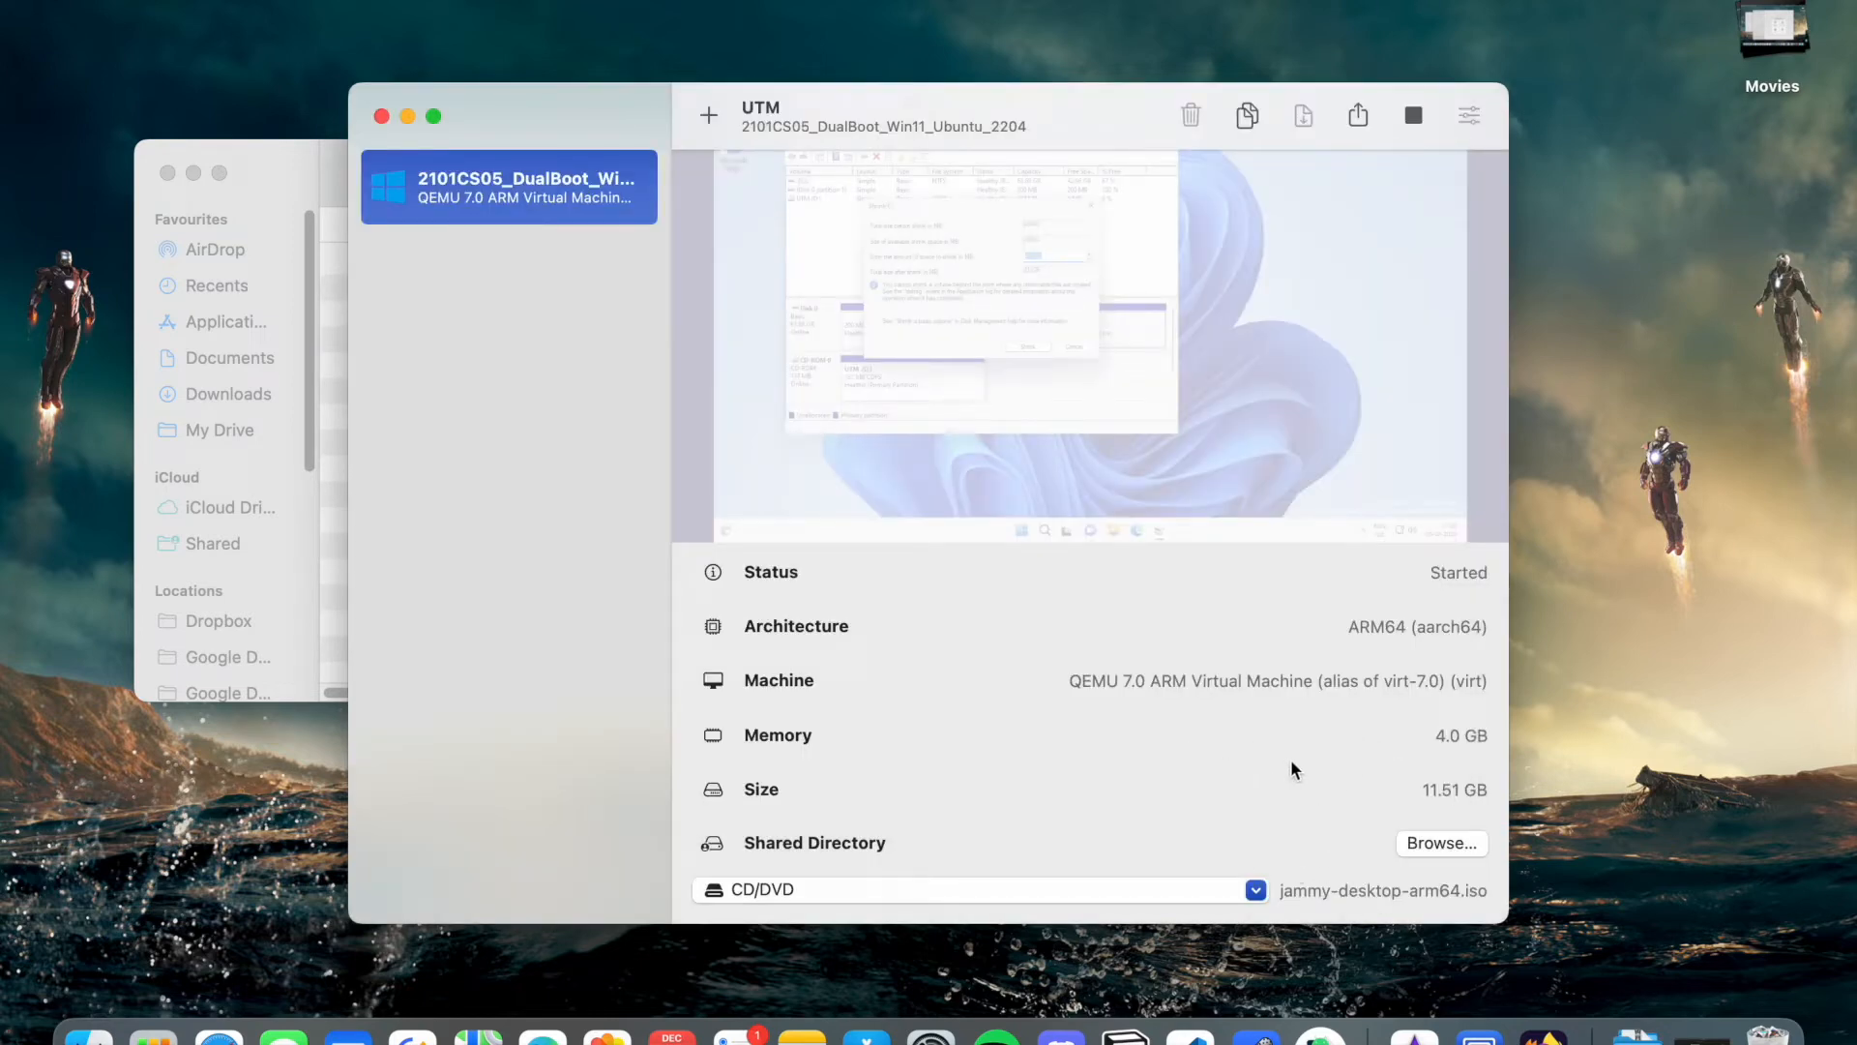
pyautogui.hotkey('ctrl', 'Right')
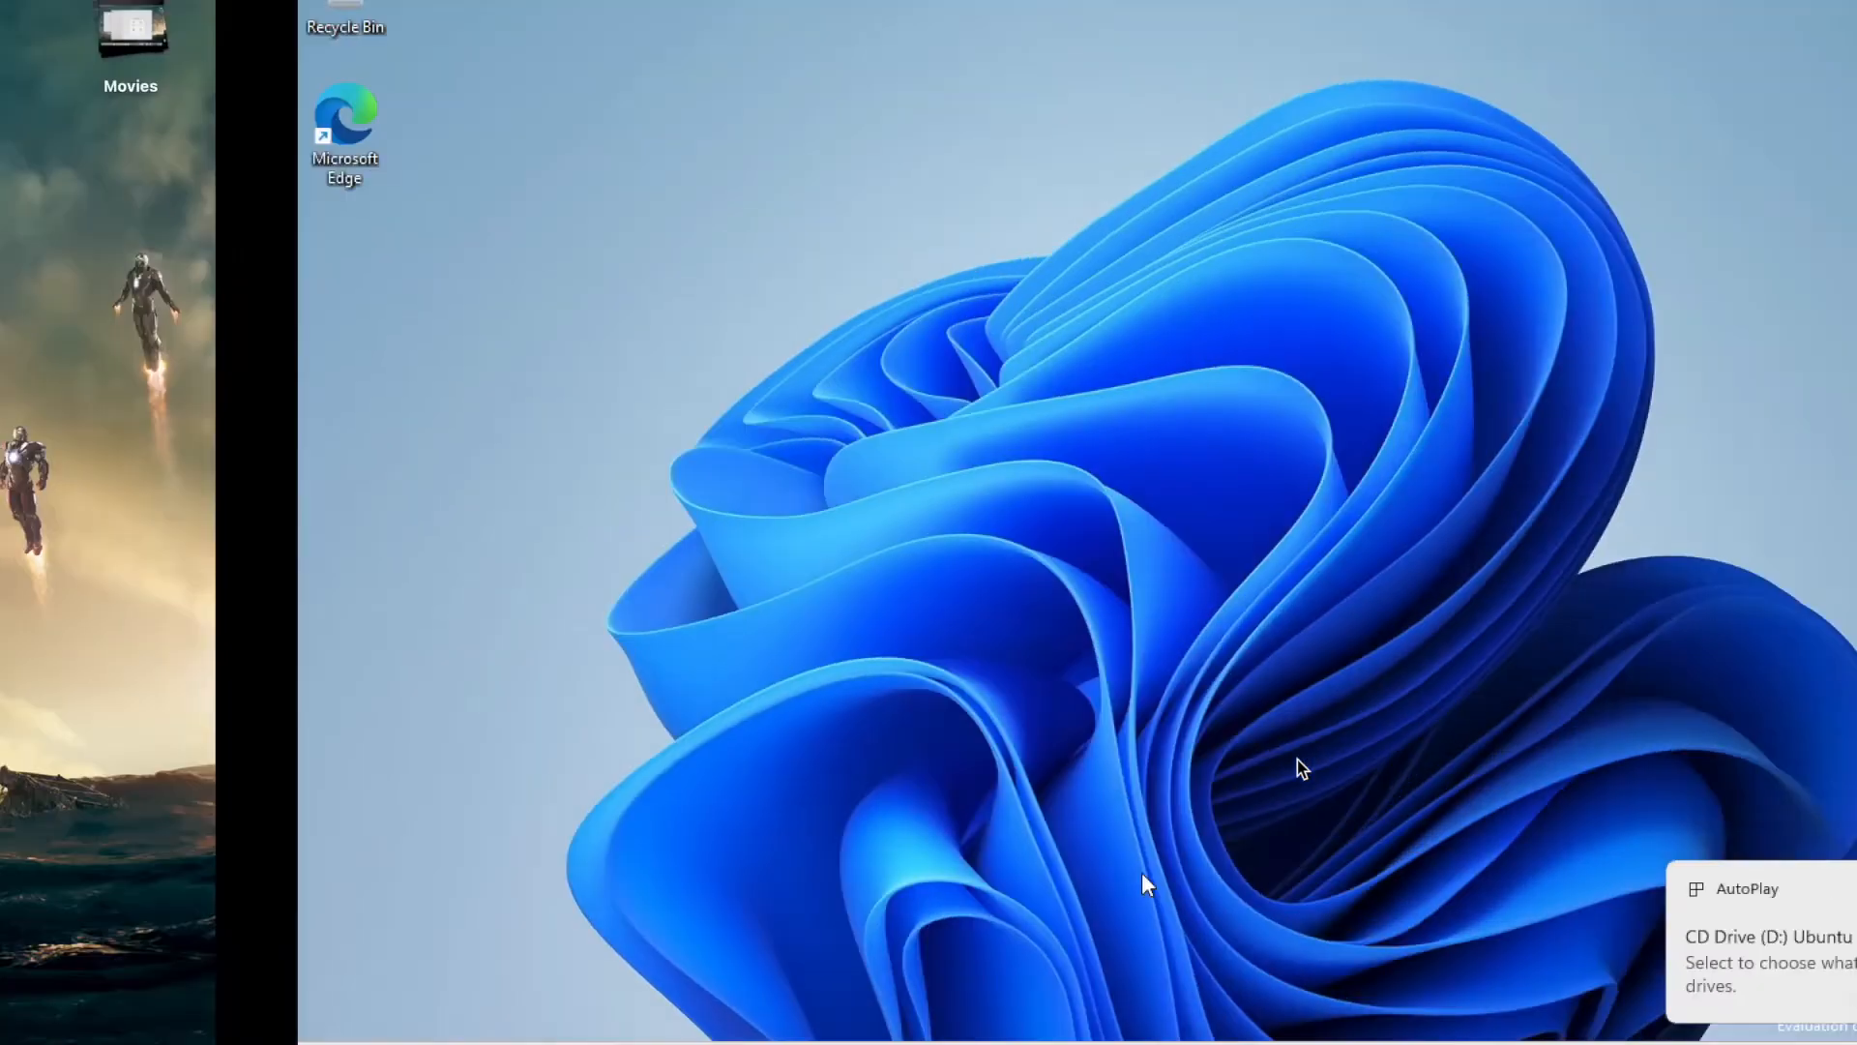
# - Dismiss the AutoPlay notice and search Windows Settings for 'recovery'
pyautogui.click(1801, 890)
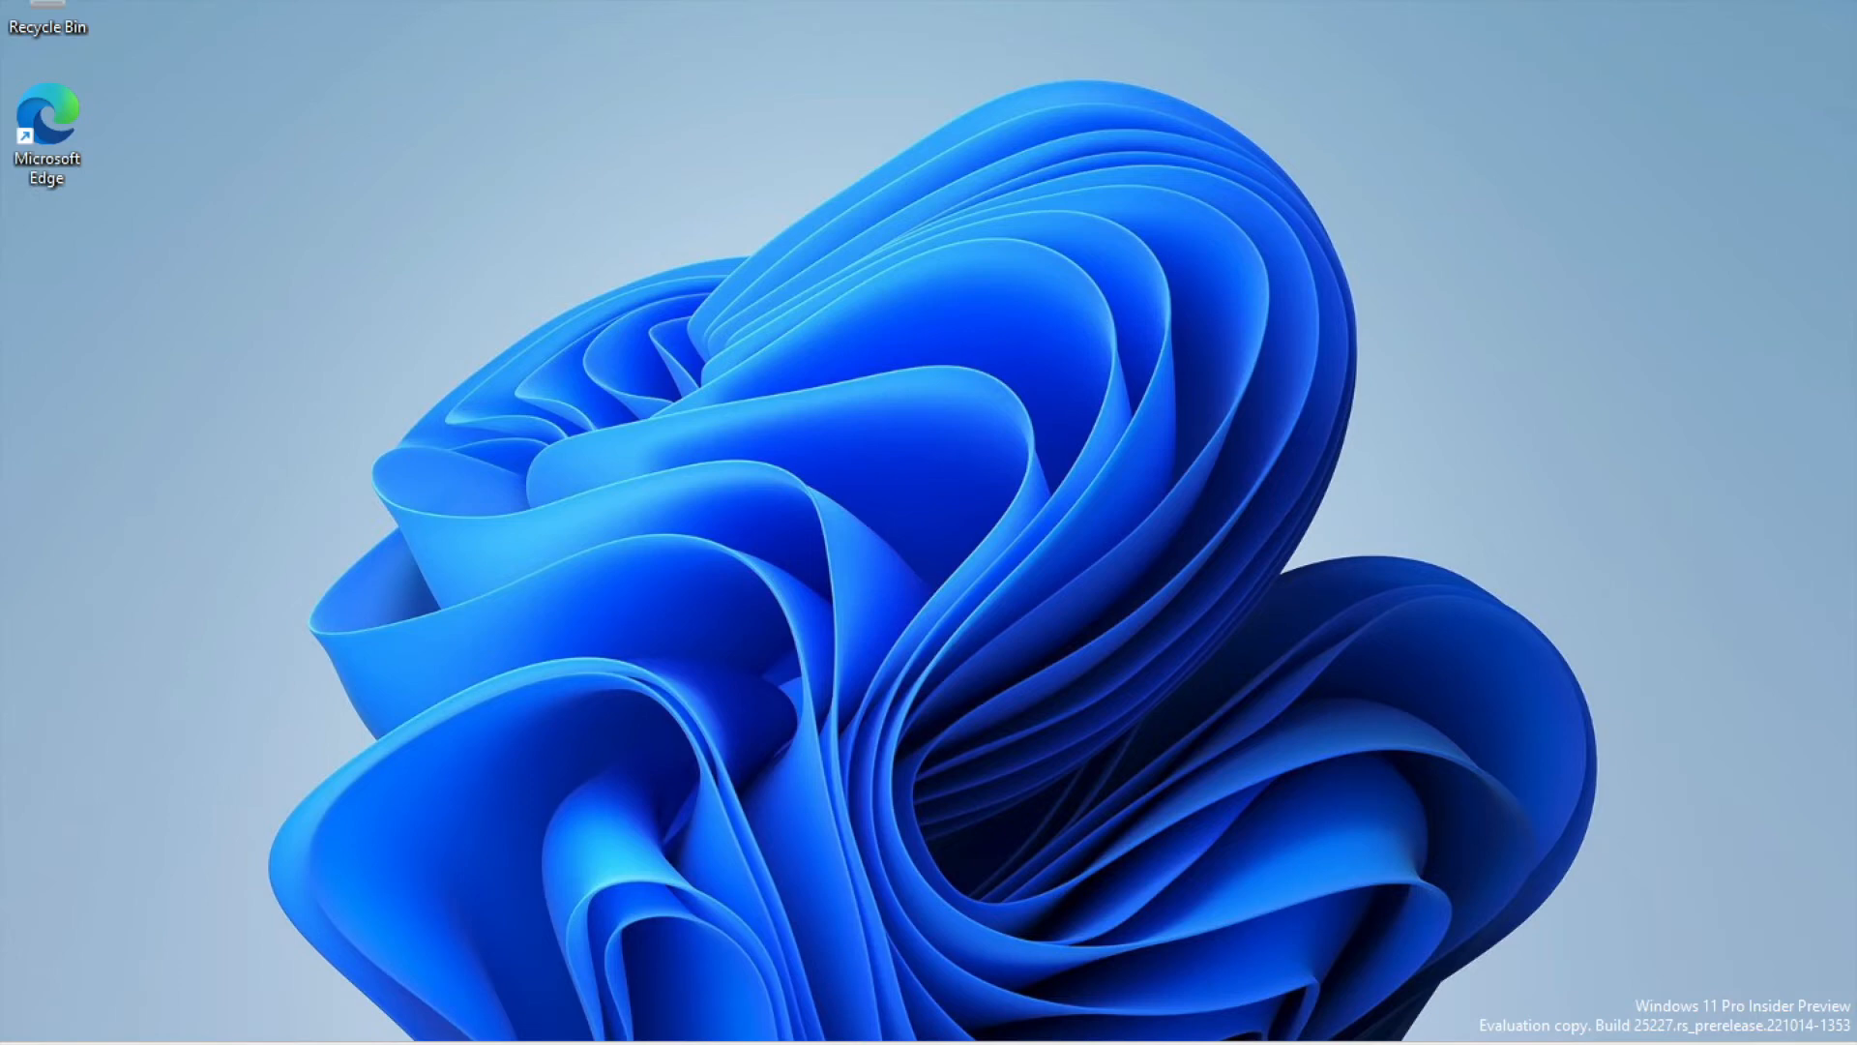
pyautogui.press('super')
pyautogui.click(766, 341)
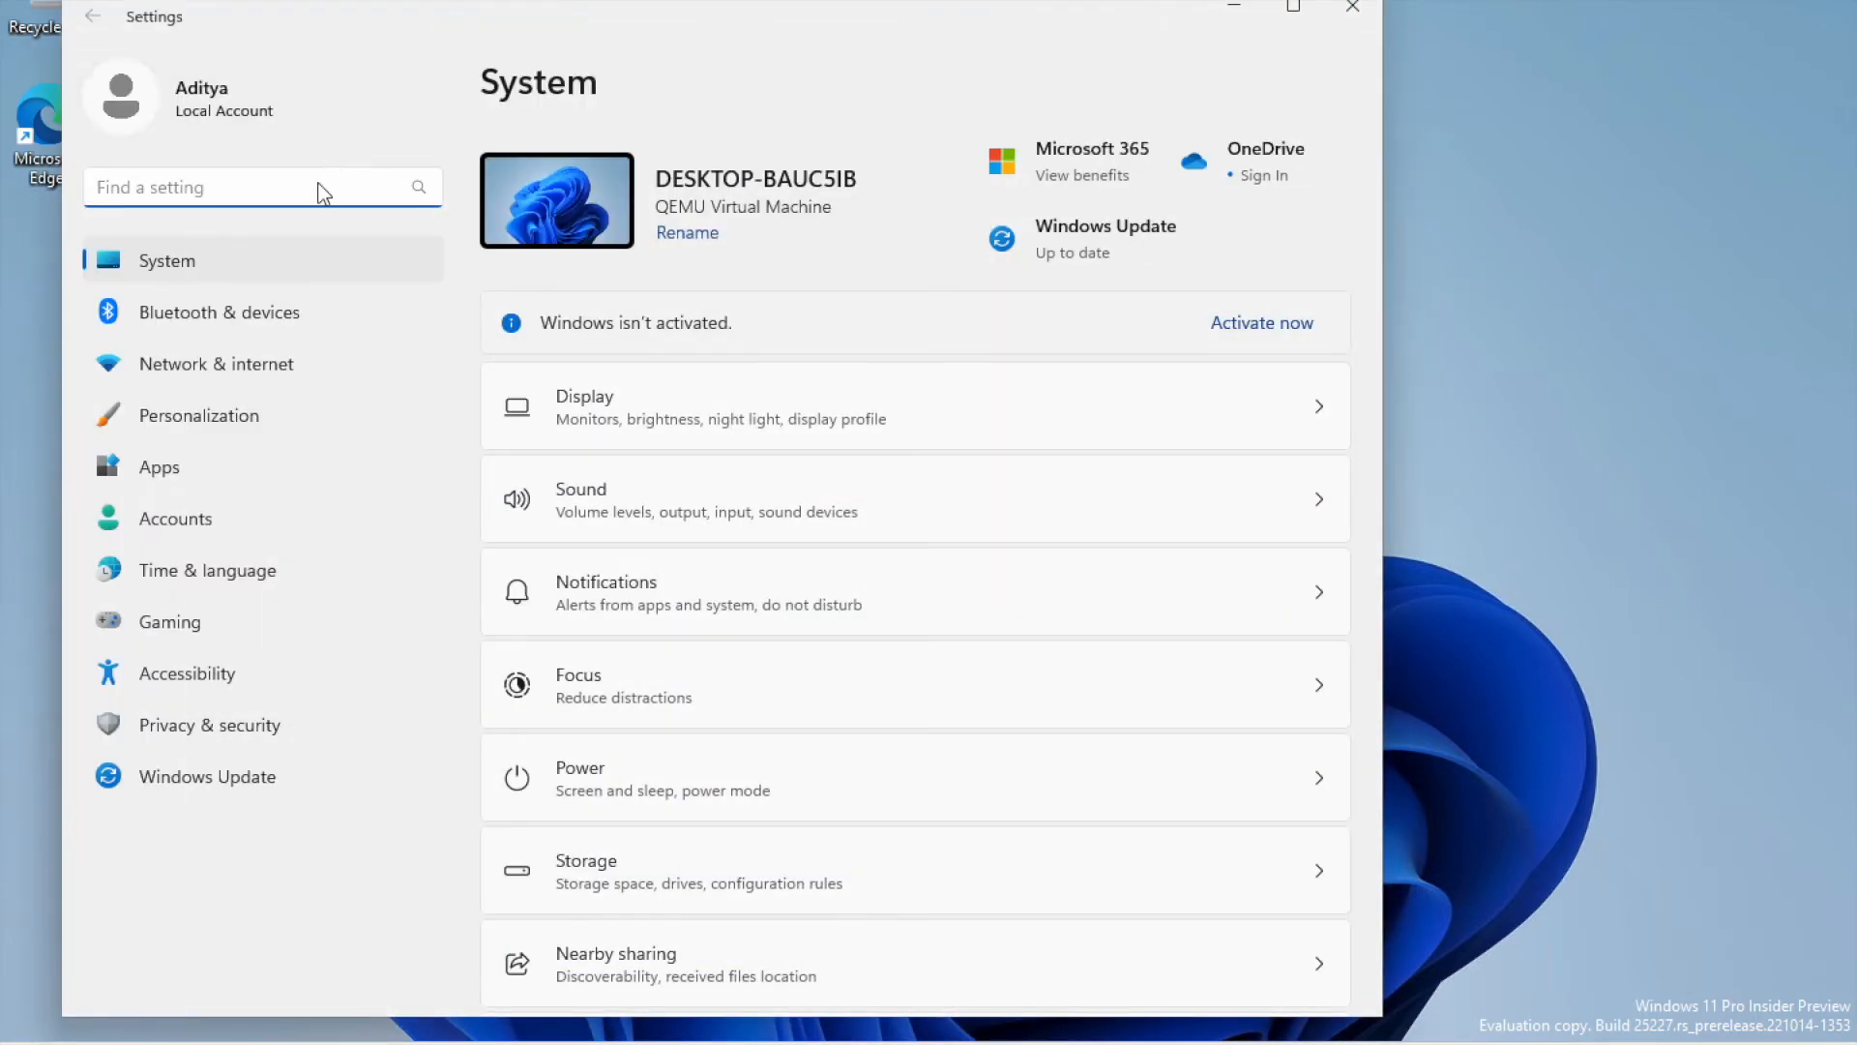
pyautogui.click(318, 183)
pyautogui.write('recovery')
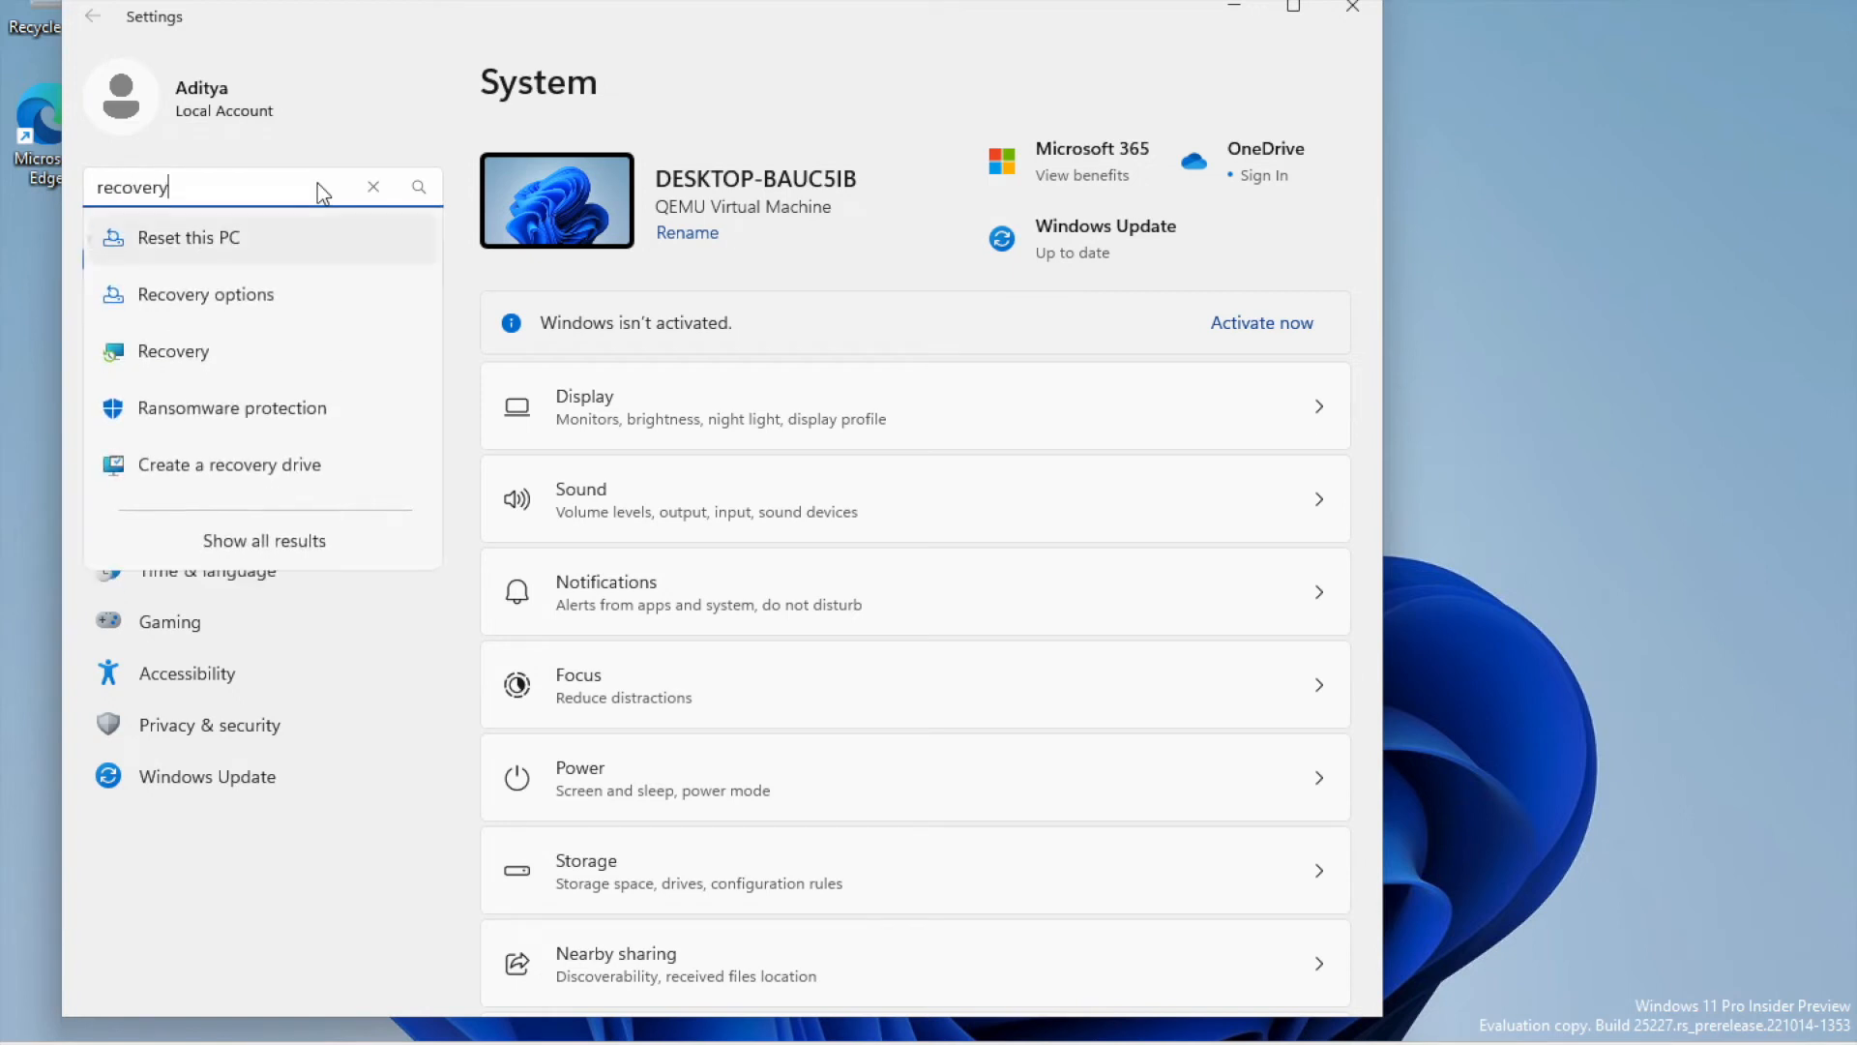
pyautogui.press('Down')
pyautogui.press('Down')
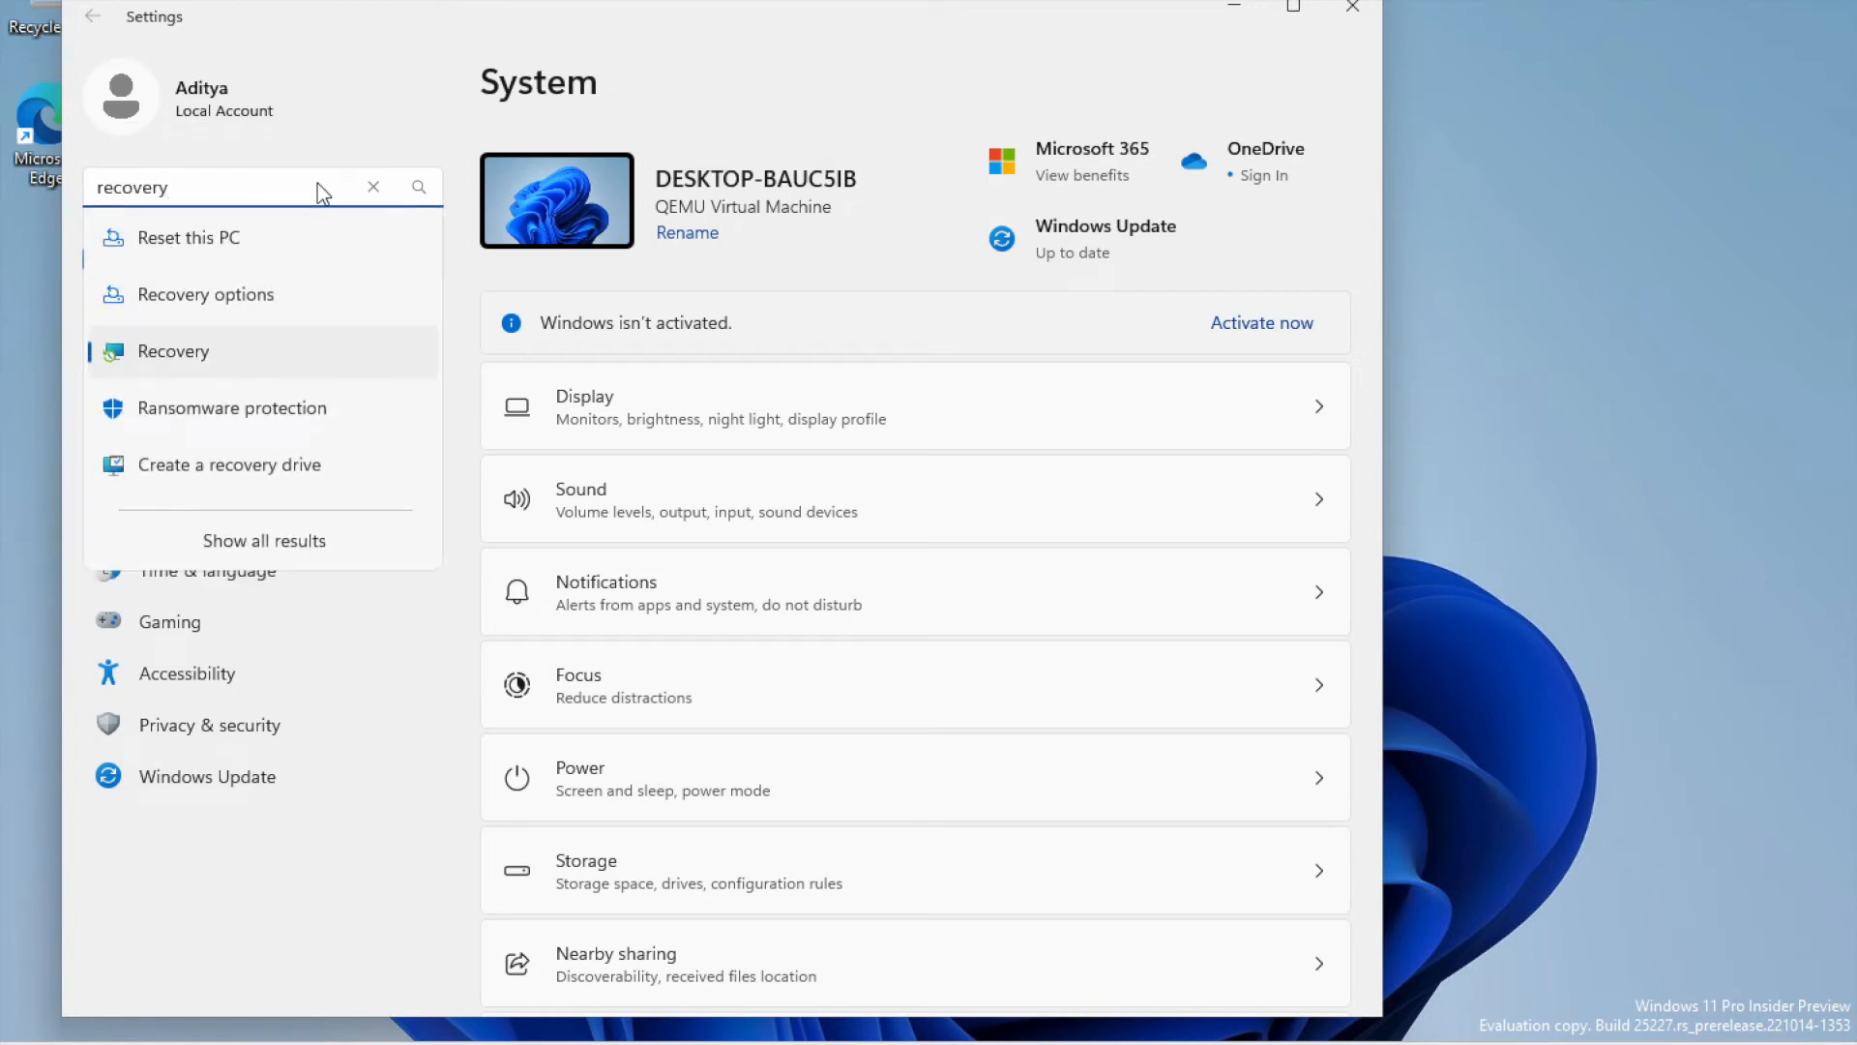
pyautogui.press('Escape')
# - Reach the Recovery settings and confirm Restart now under Advanced startup
pyautogui.click(205, 774)
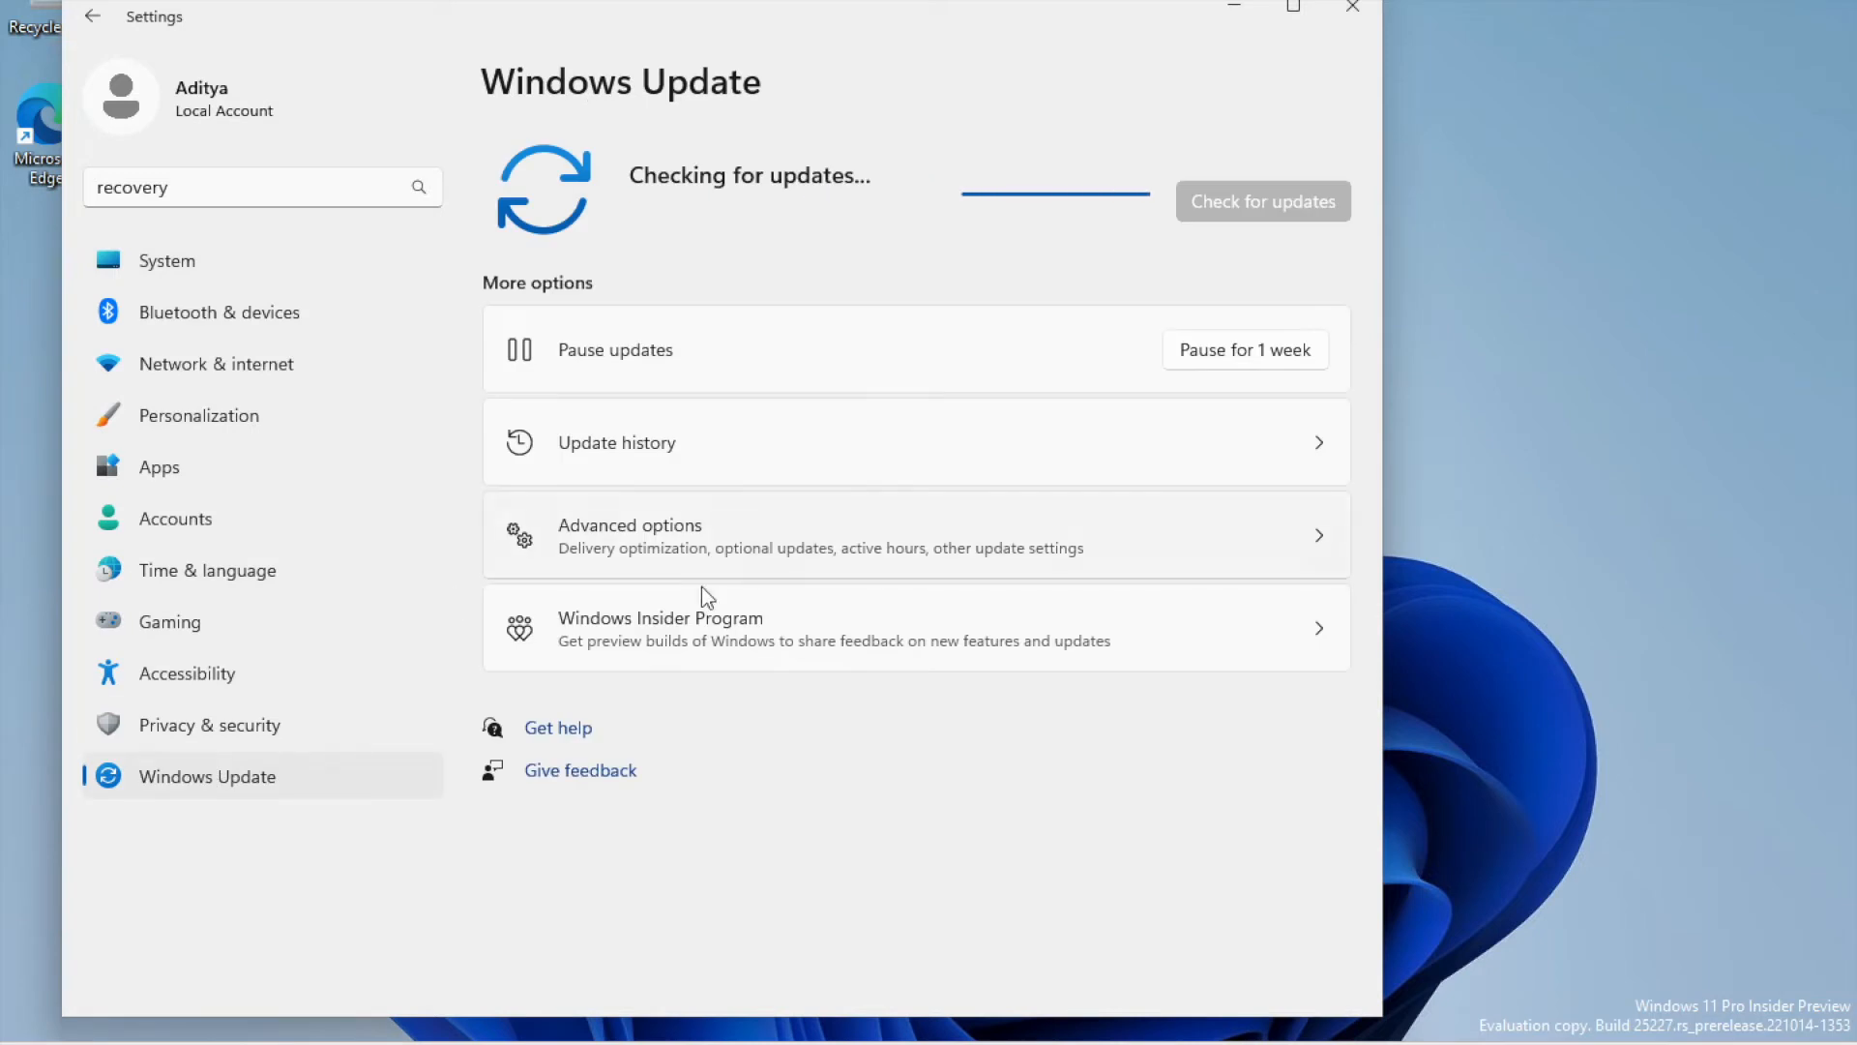
pyautogui.click(751, 540)
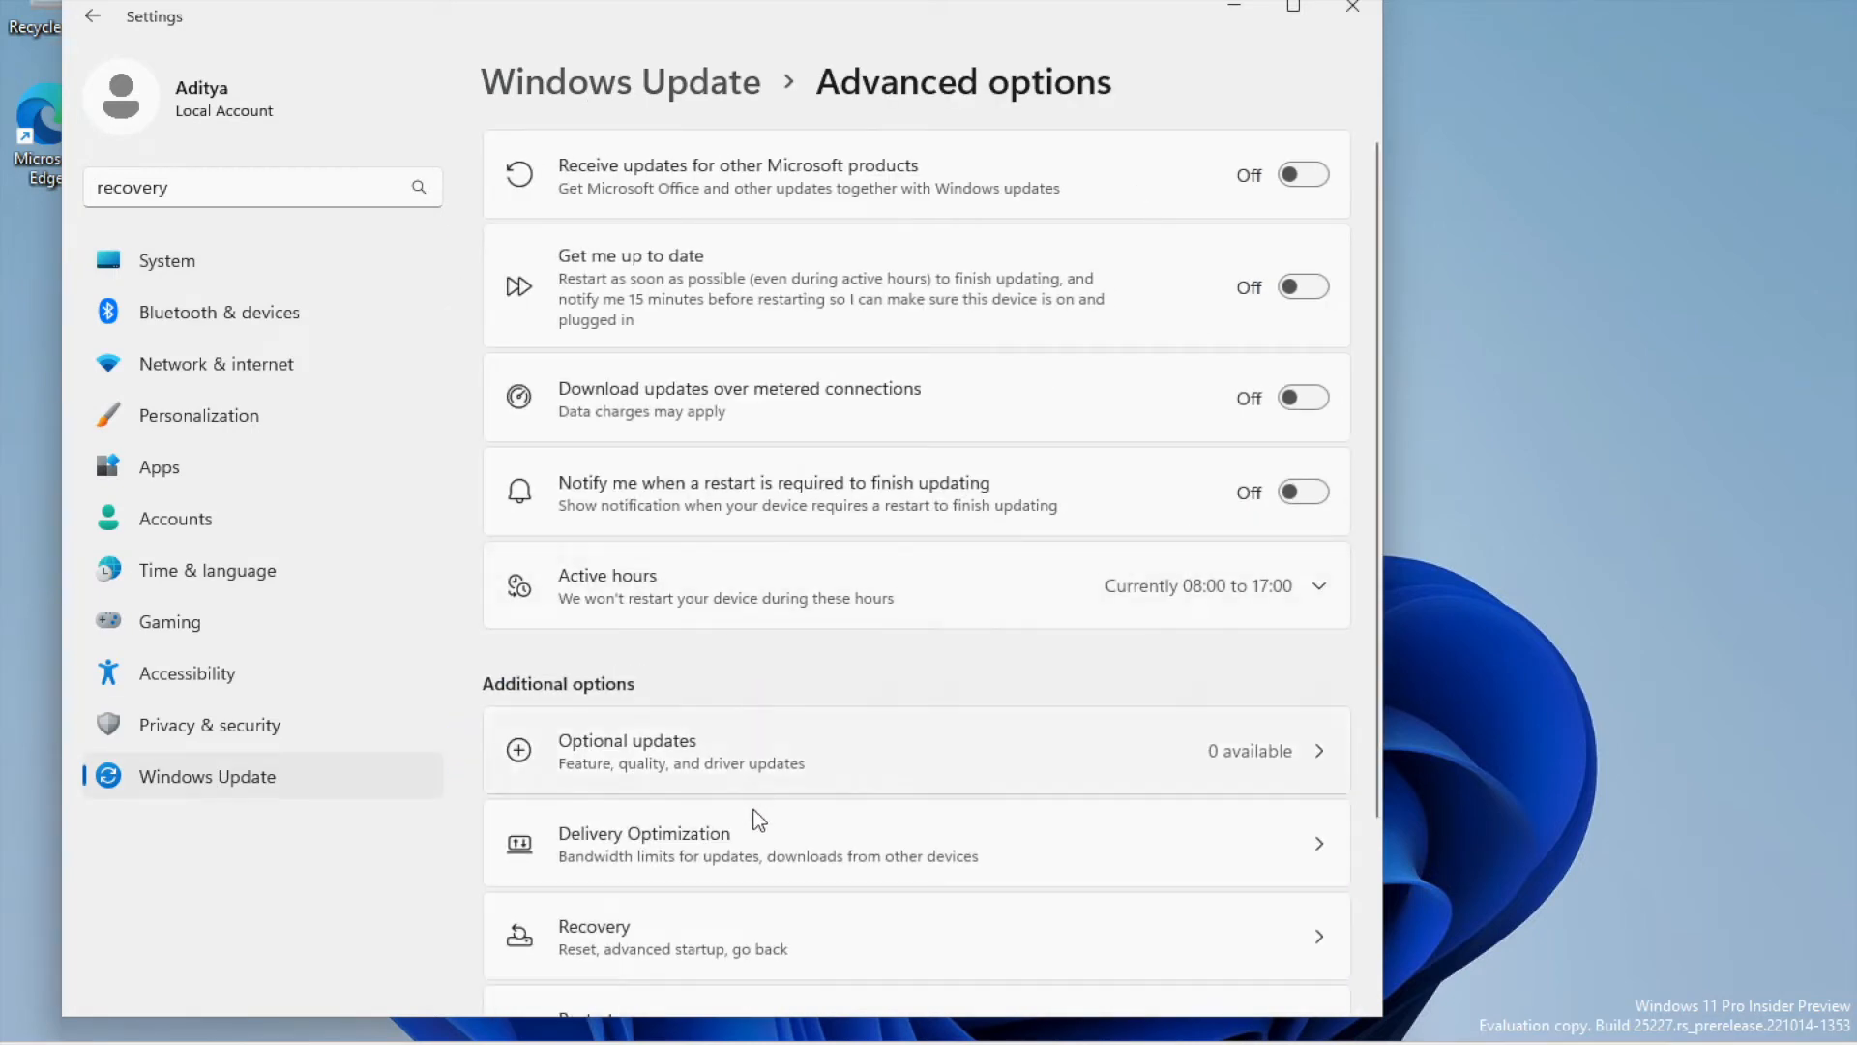
pyautogui.click(701, 89)
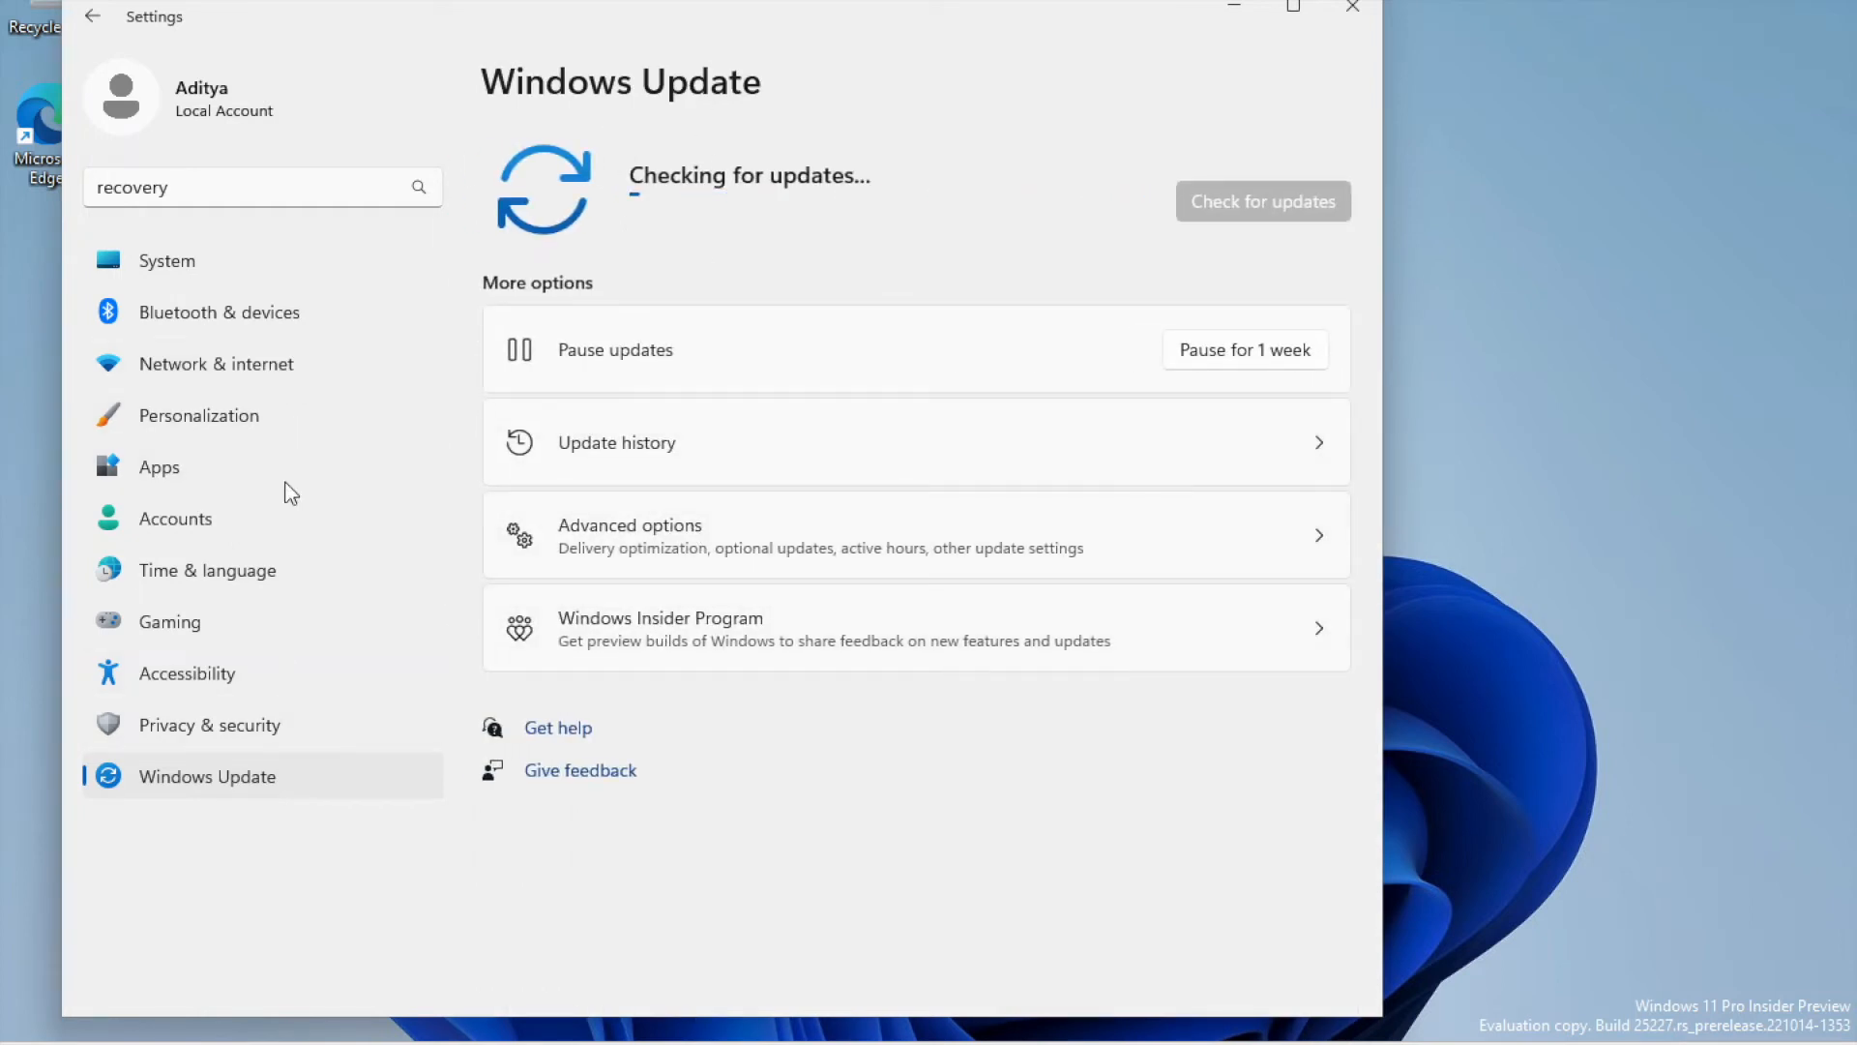
pyautogui.click(773, 556)
pyautogui.scroll(-2, 692, 813)
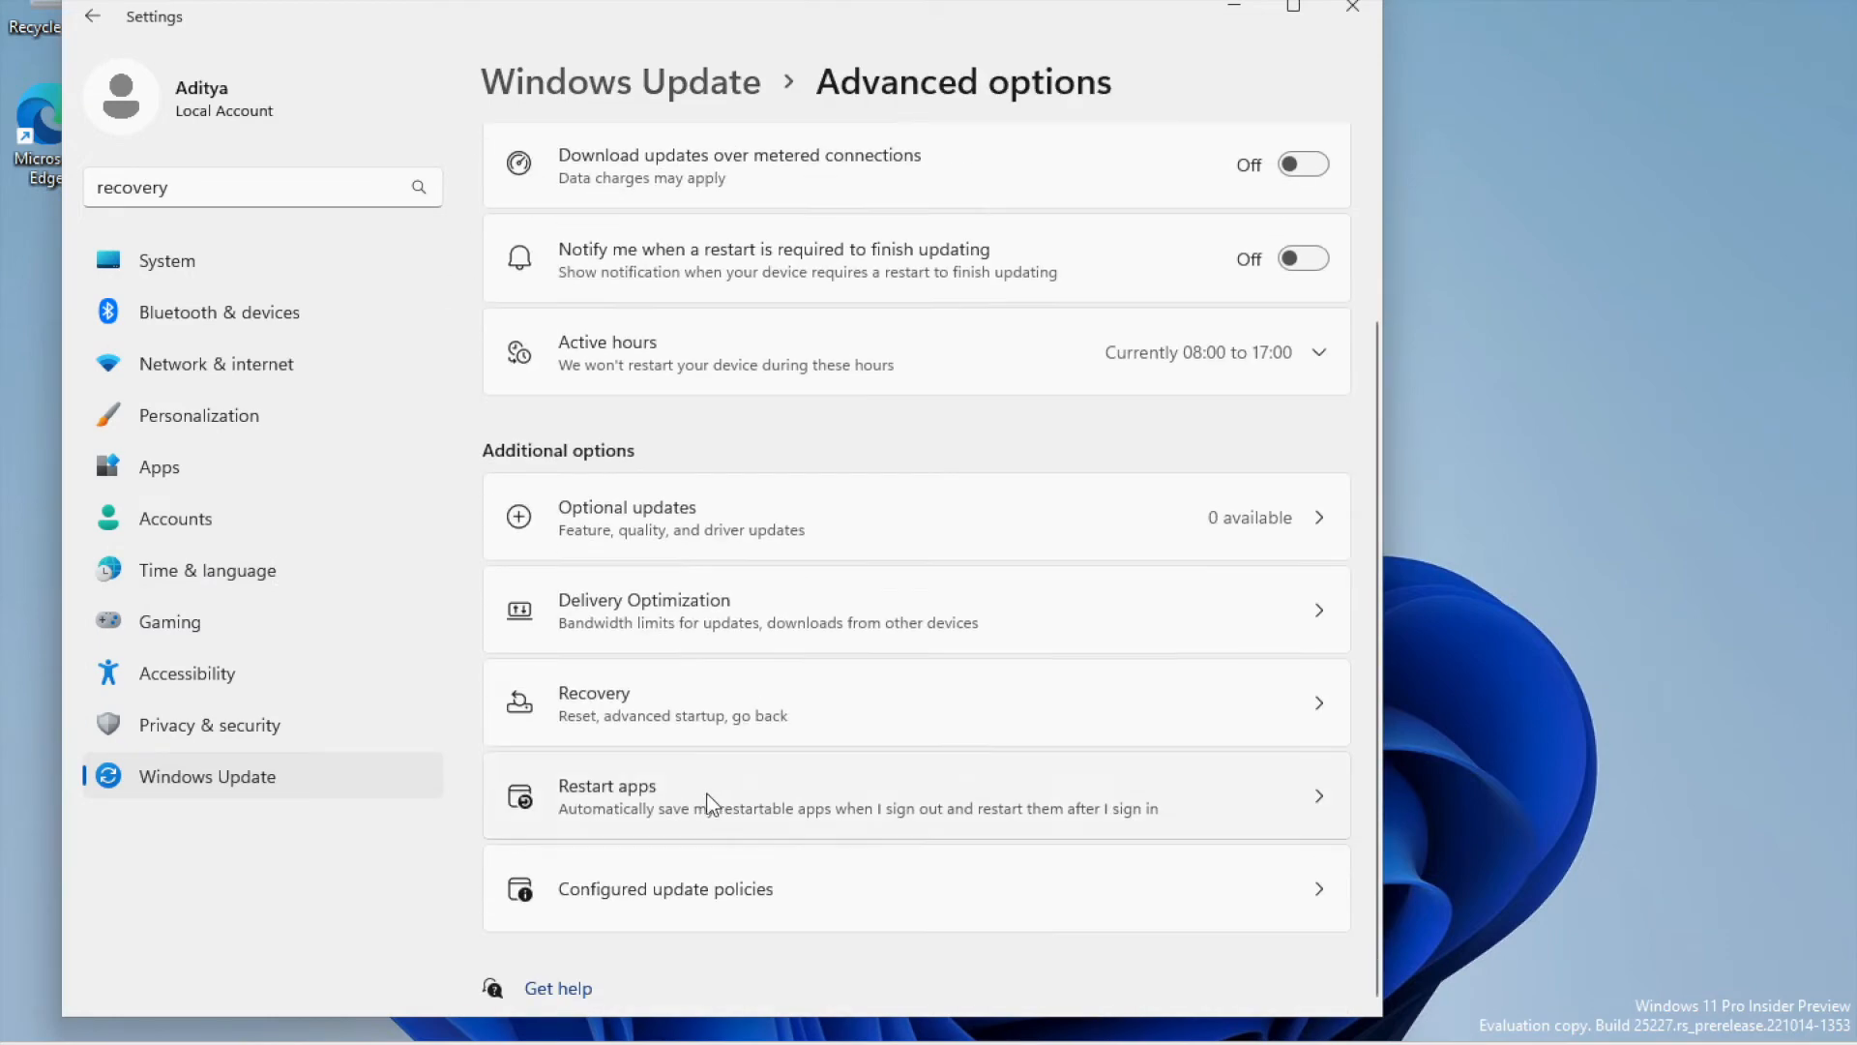
pyautogui.click(742, 706)
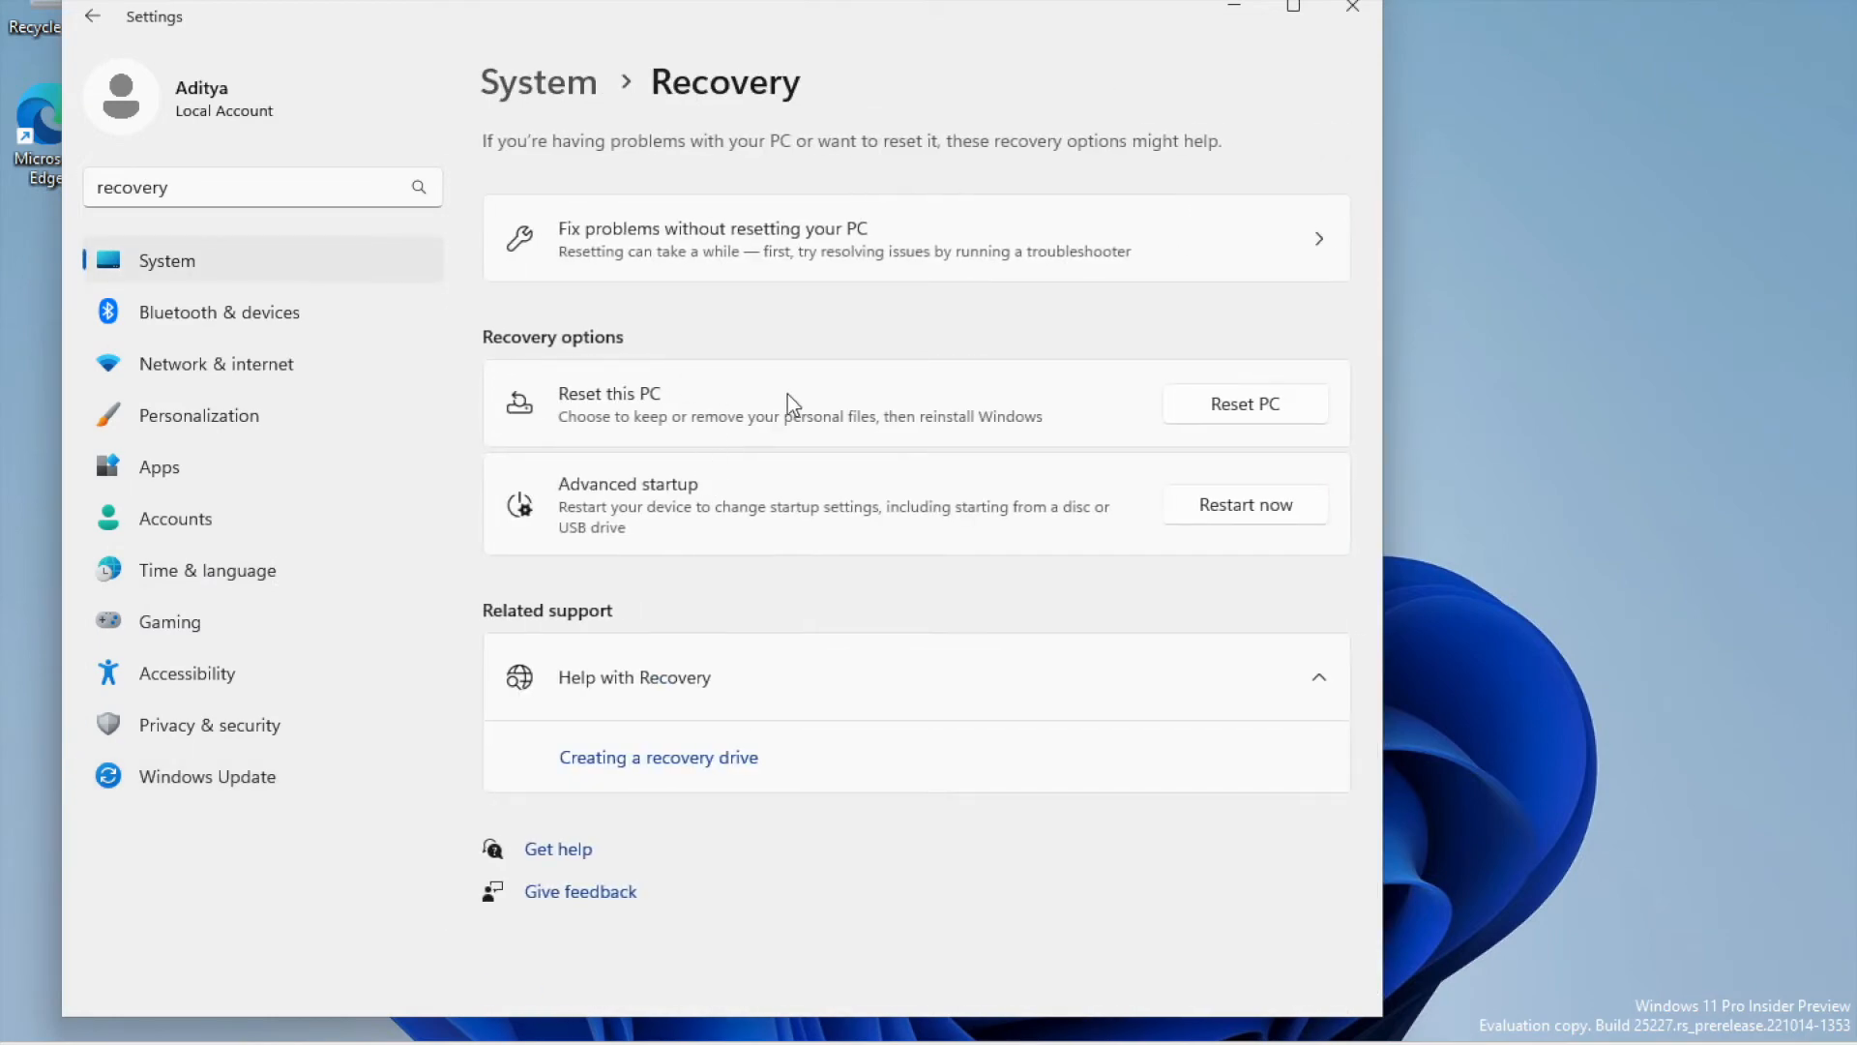
pyautogui.click(1264, 513)
pyautogui.click(669, 594)
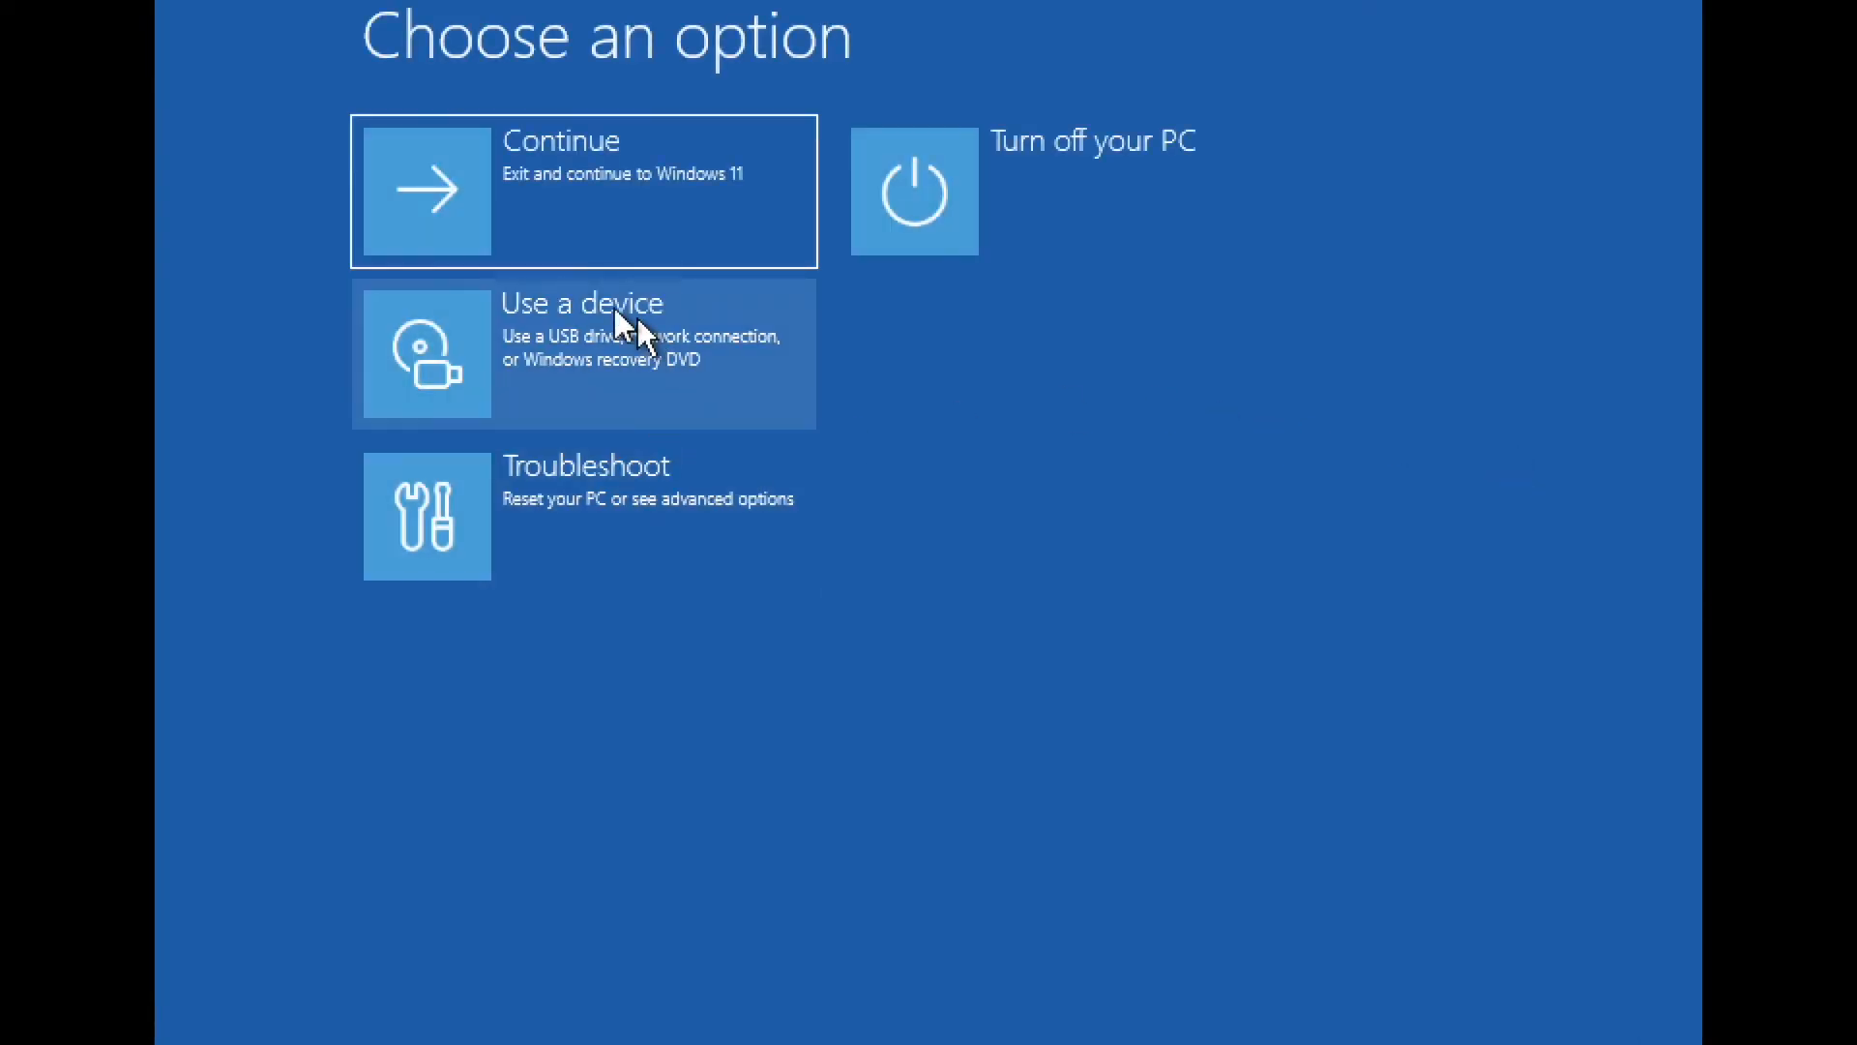
# - Choose Use a device and boot from UEFI QEMU QEMU USB HARDDRIVE
pyautogui.click(583, 312)
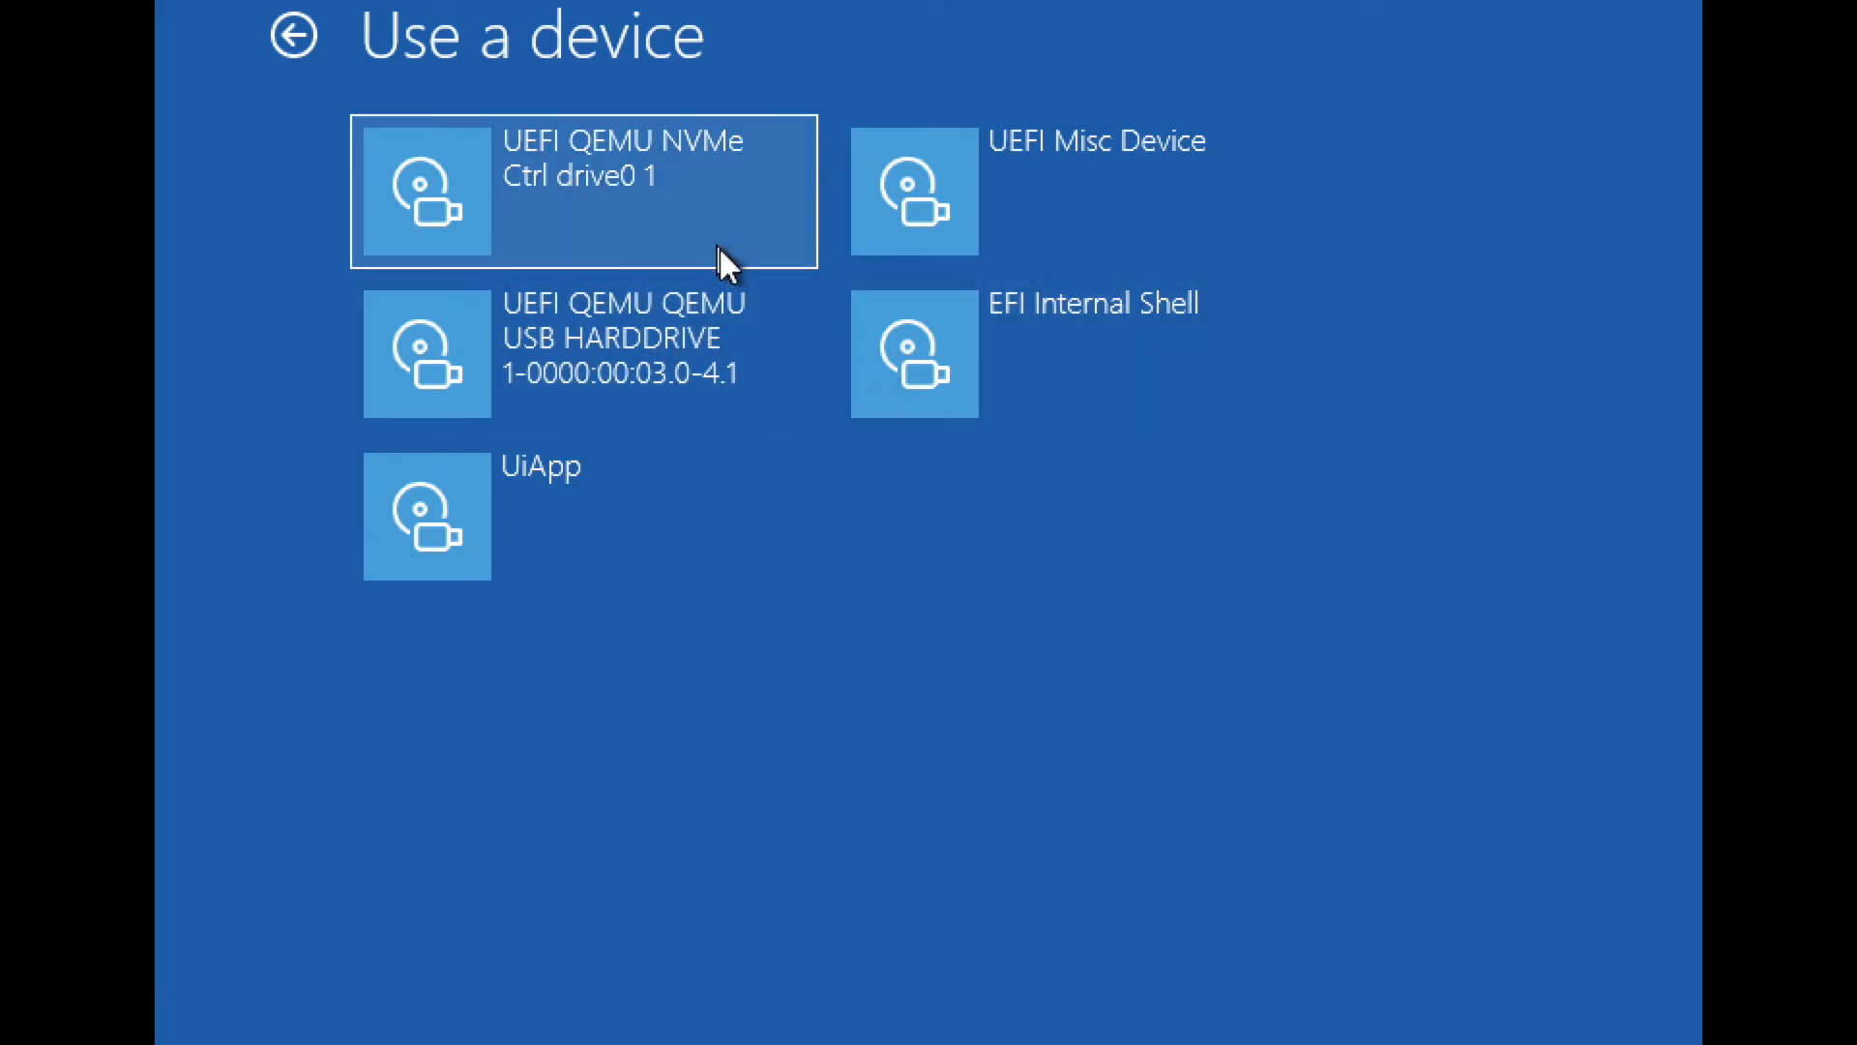
pyautogui.click(707, 368)
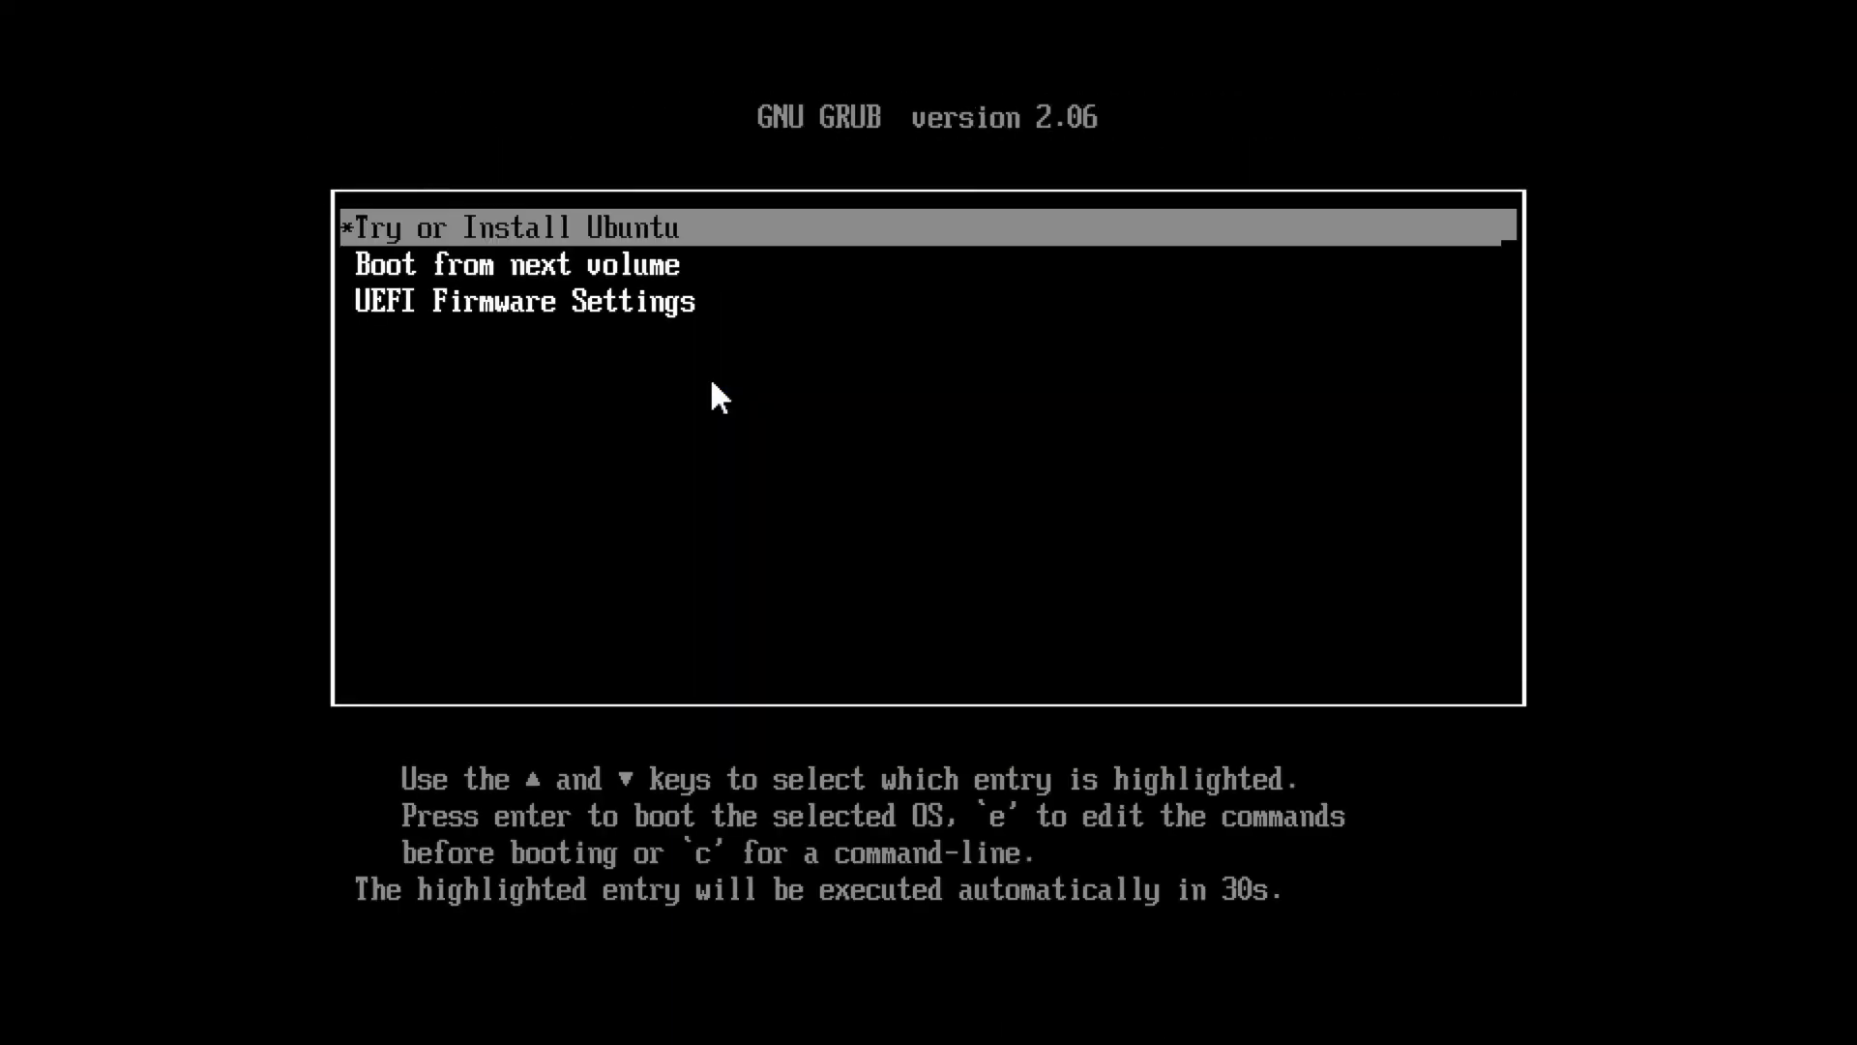
# - Halt the GRUB countdown and boot the 'Try or Install Ubuntu' entry
pyautogui.press('Down')
pyautogui.press('Up')
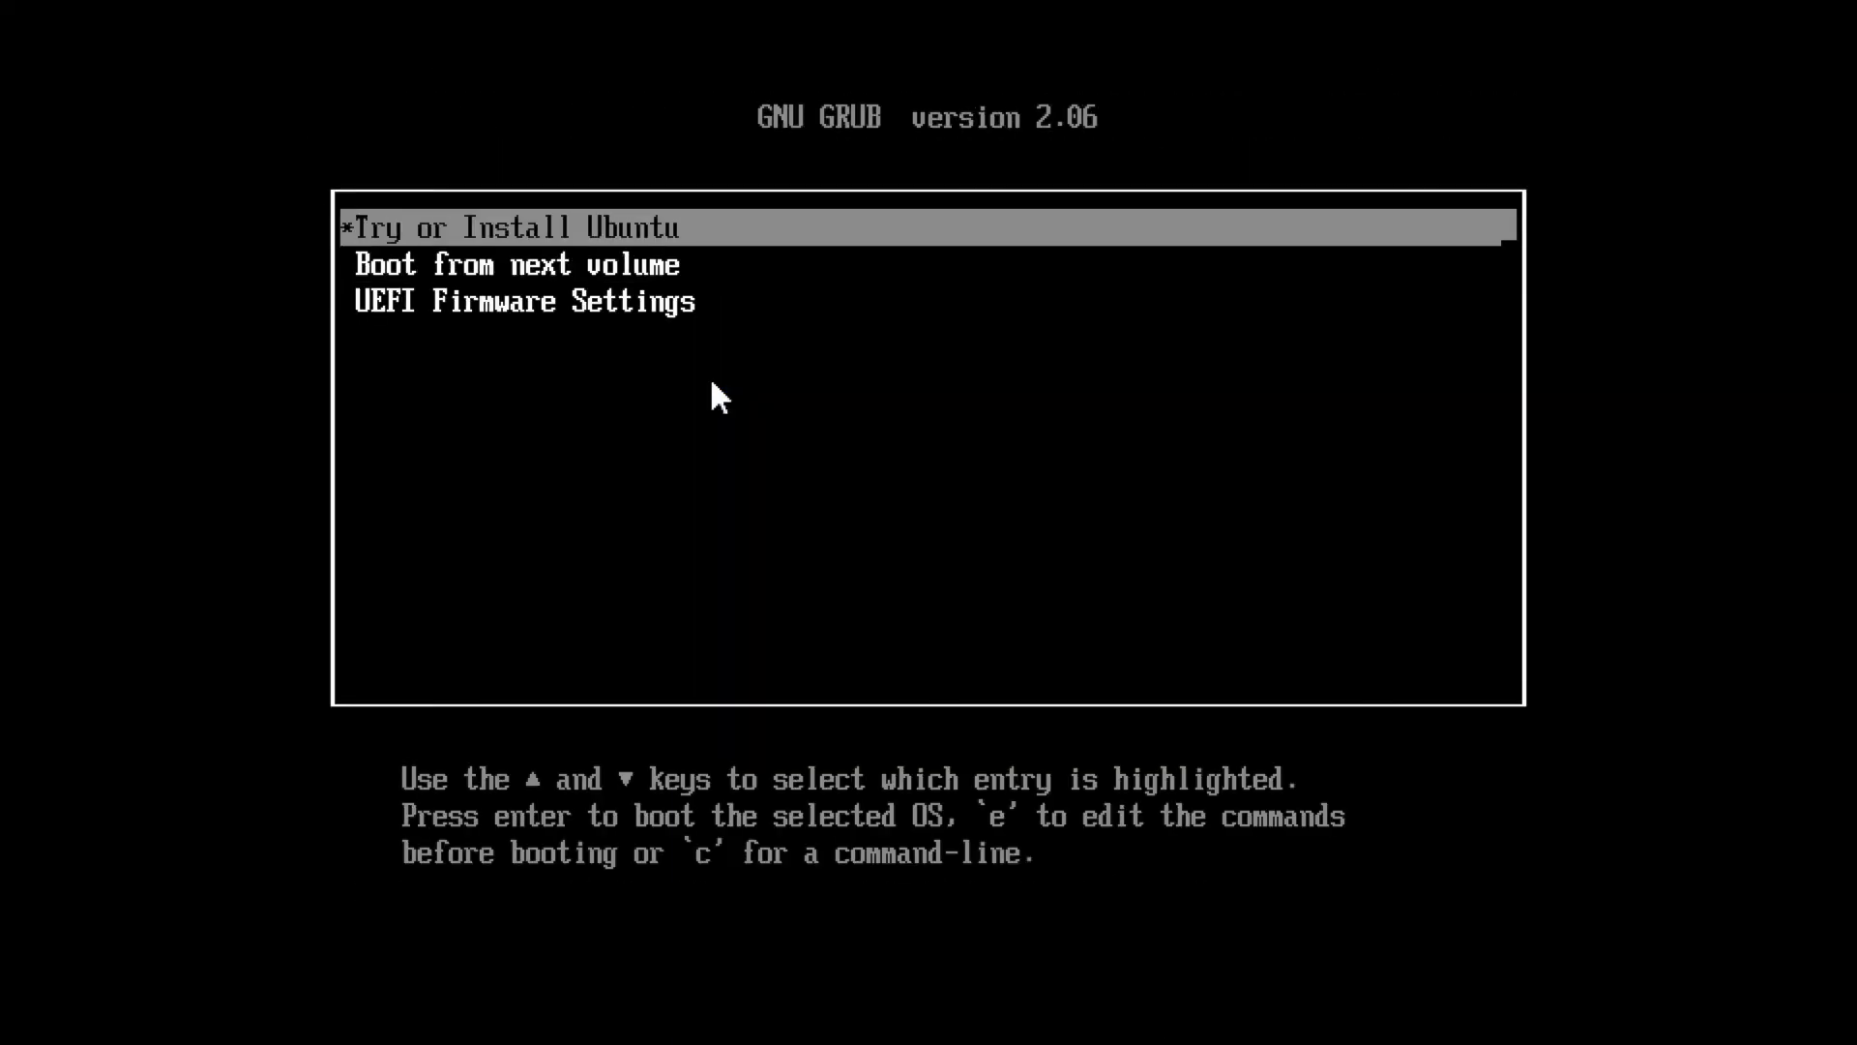
pyautogui.press('Return')
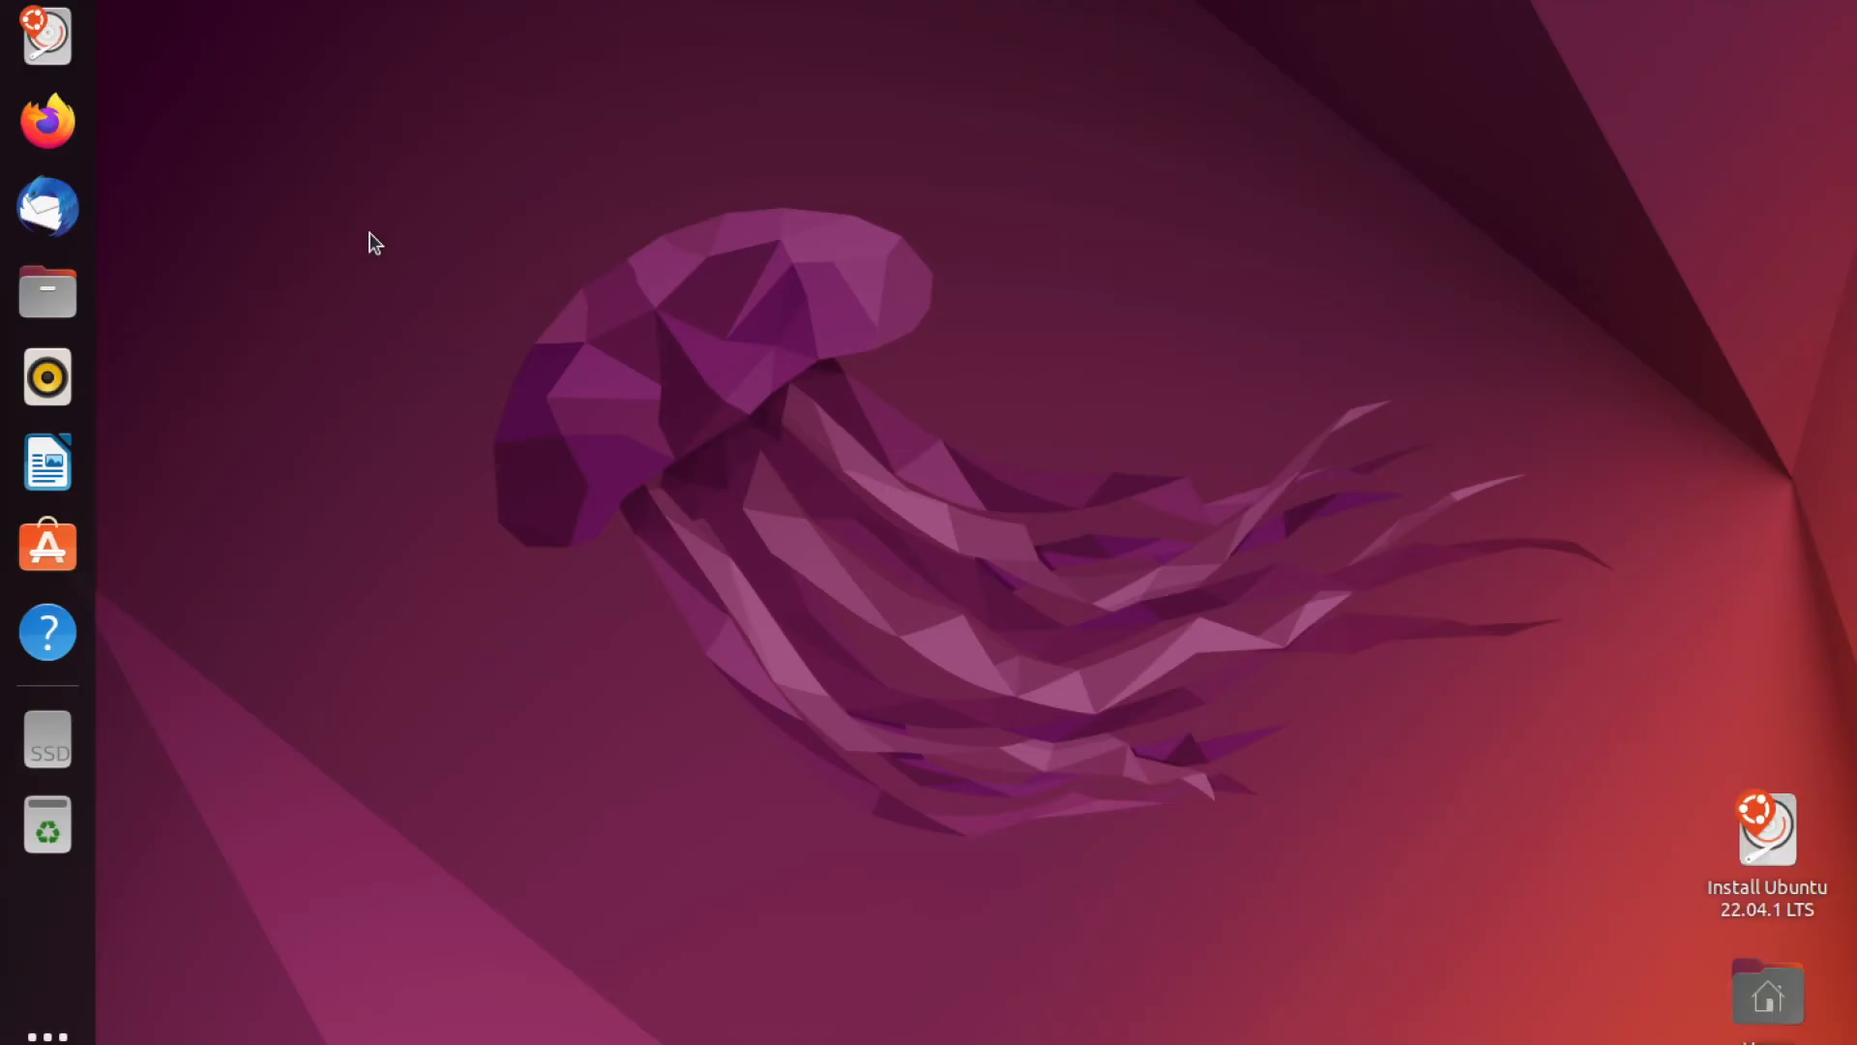
# - Launch the Ubuntu 22.04.1 LTS installer, keep English and the keyboard layout, and enable third-party software
pyautogui.click(1801, 901)
pyautogui.doubleClick(1801, 895)
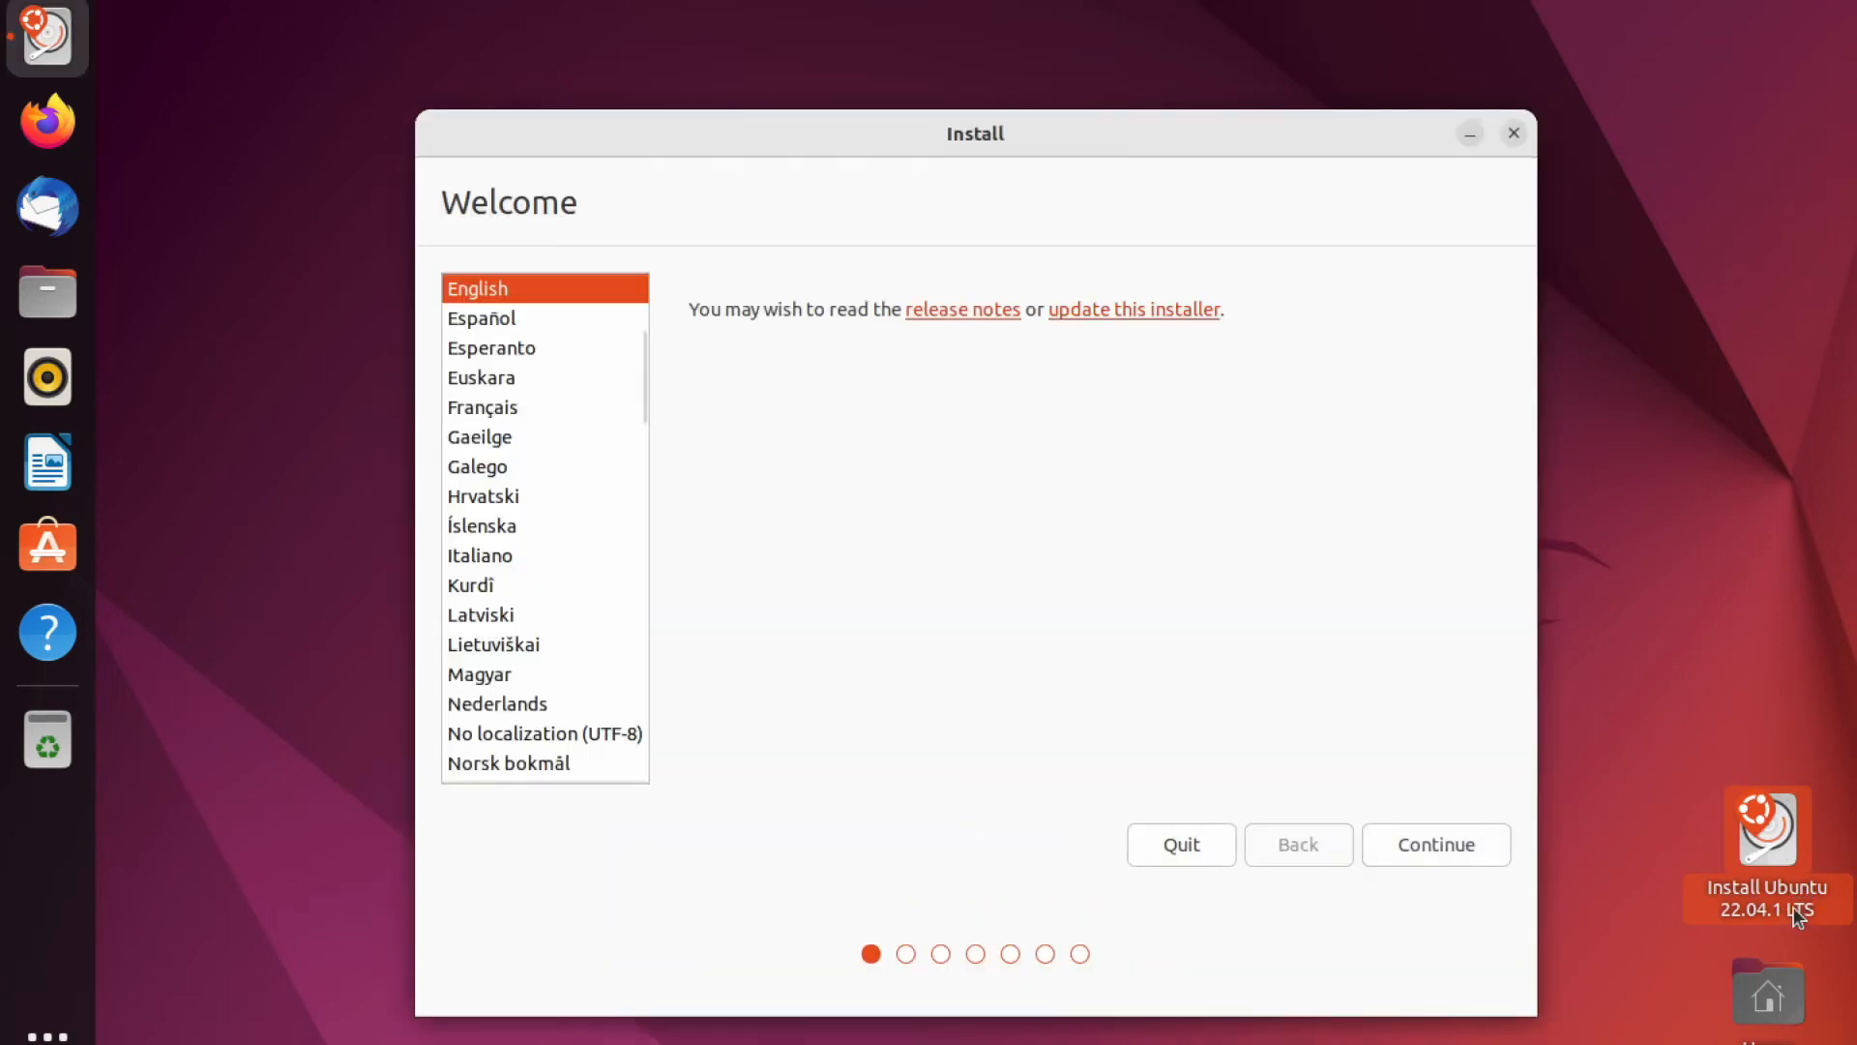
pyautogui.click(1397, 834)
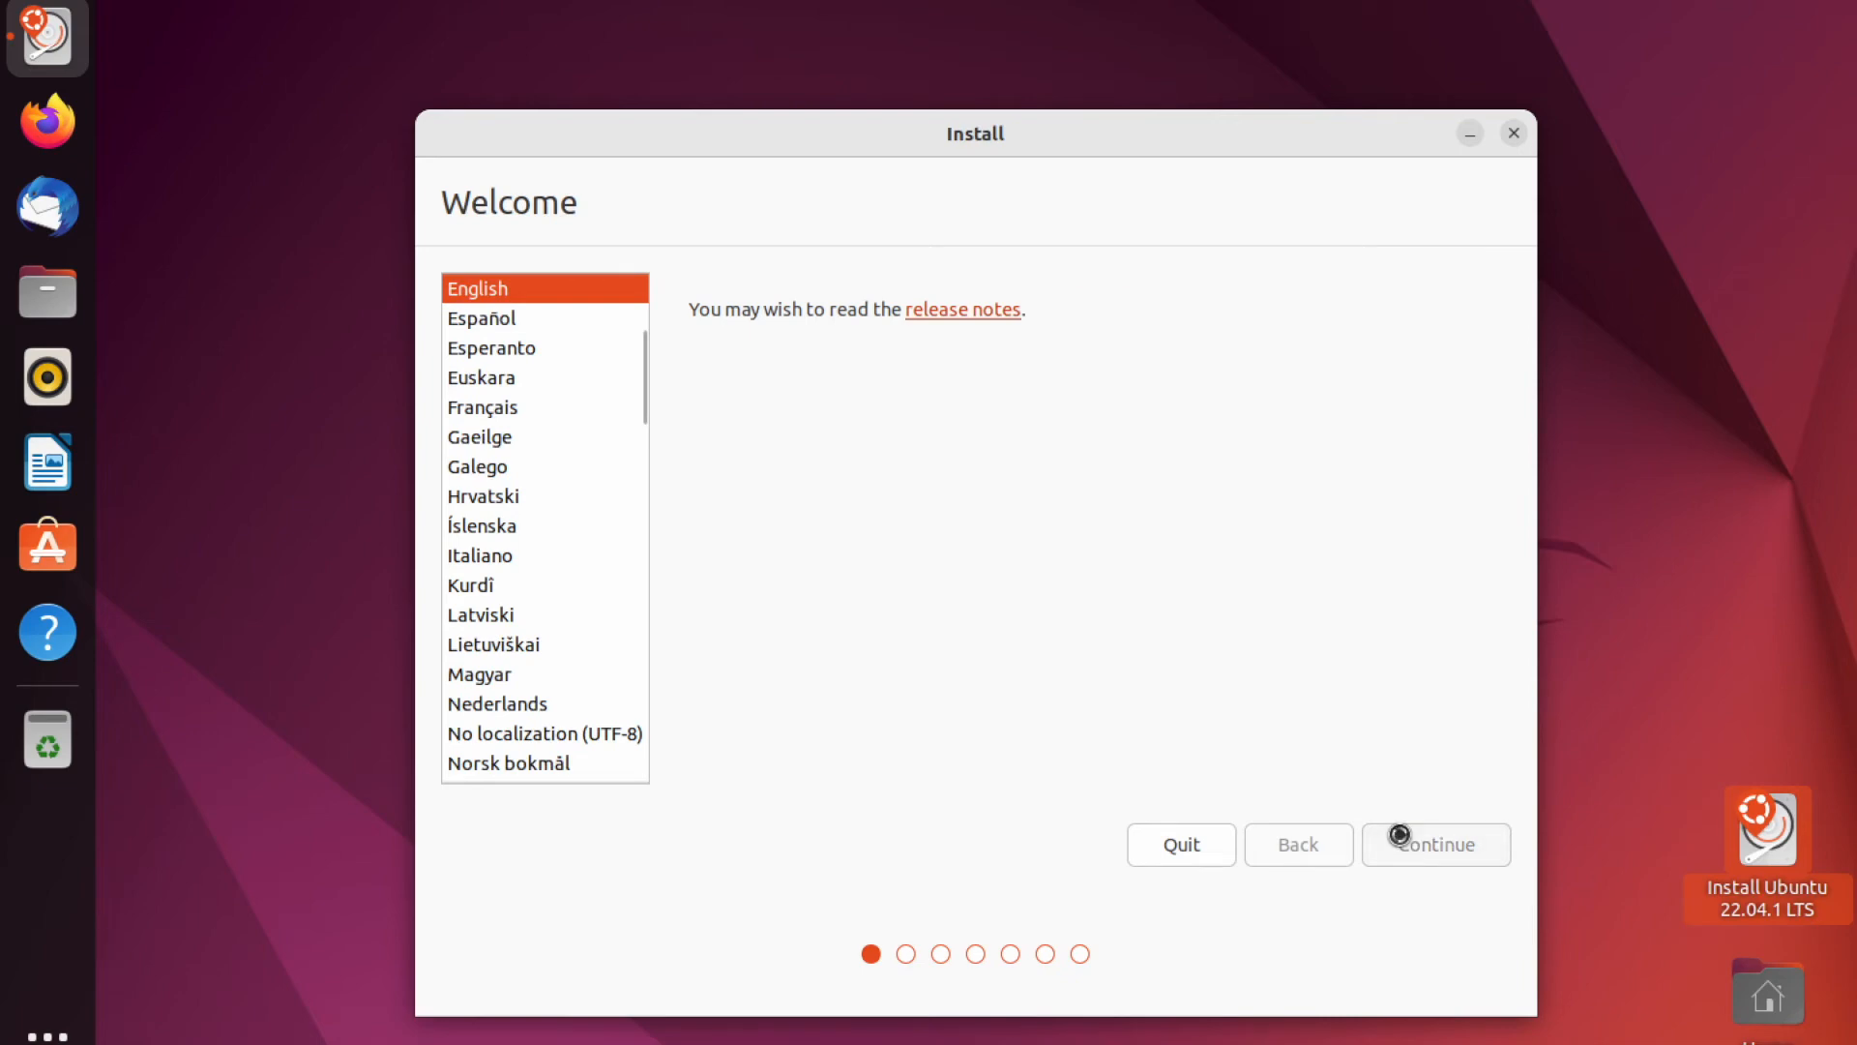
pyautogui.click(1398, 835)
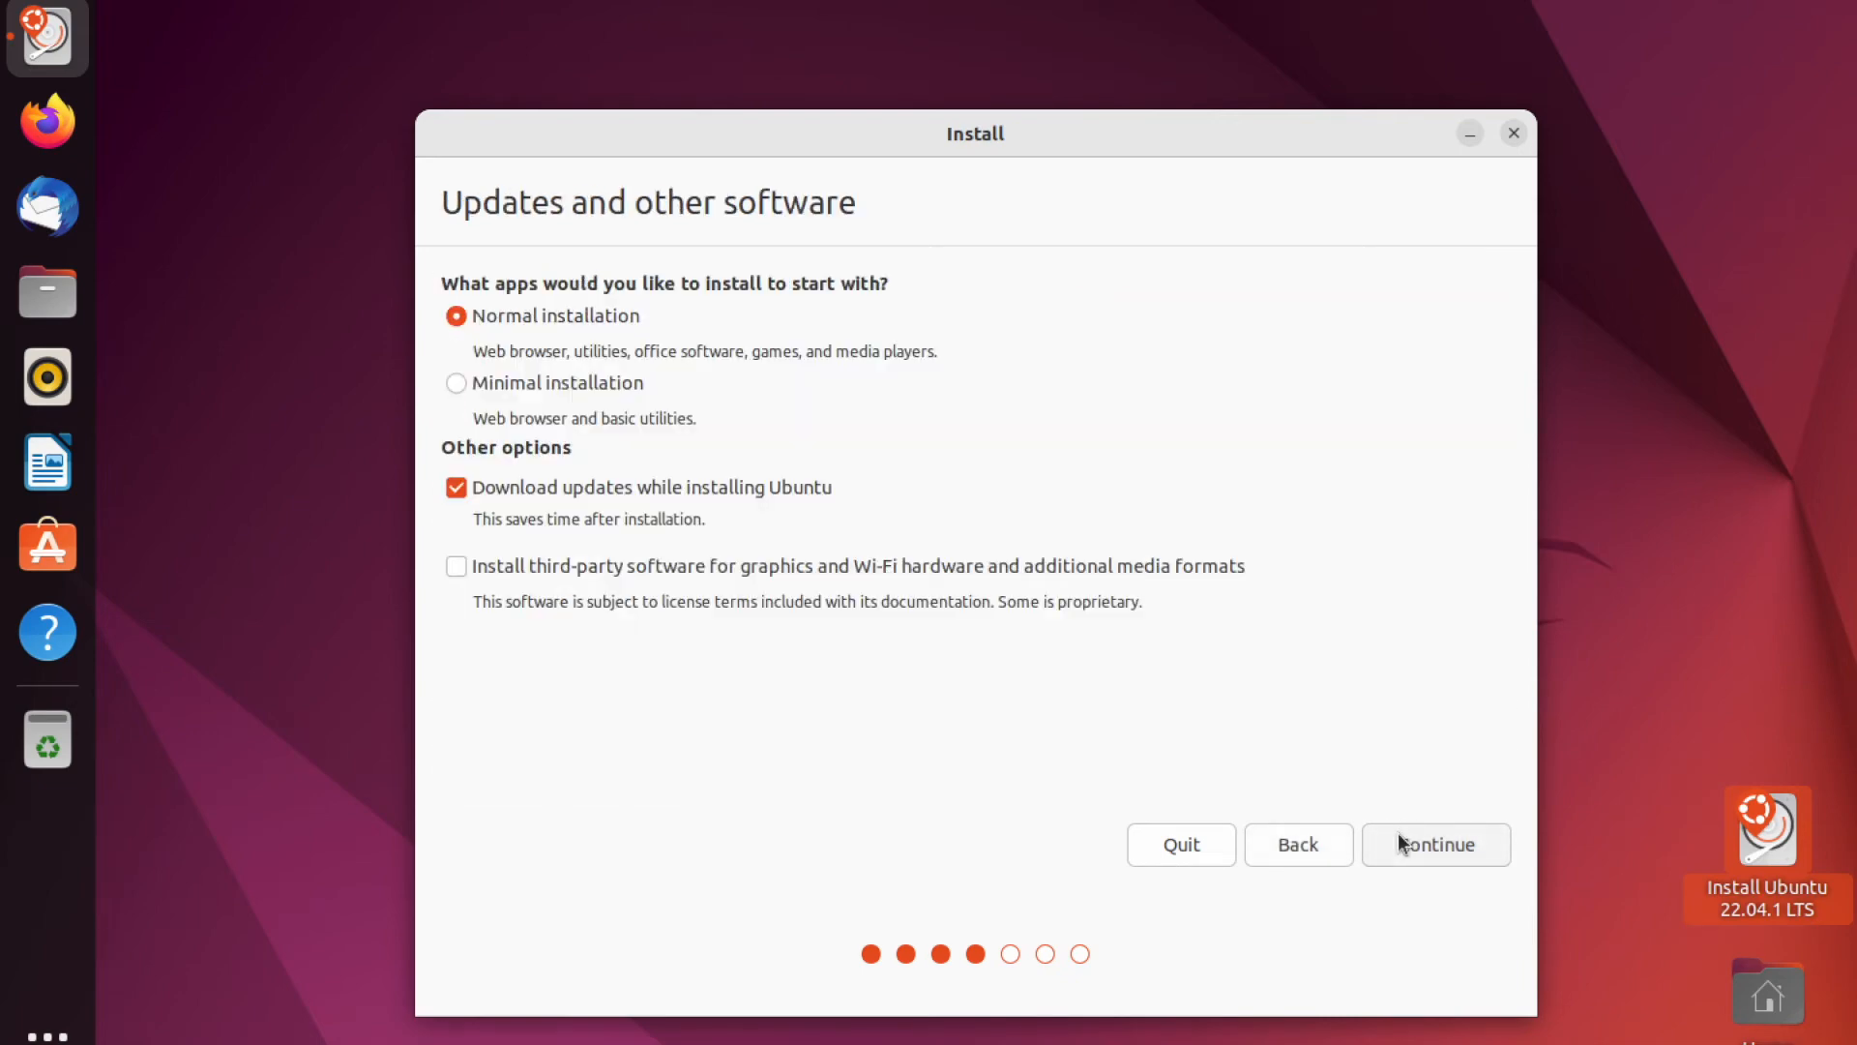
pyautogui.click(1120, 575)
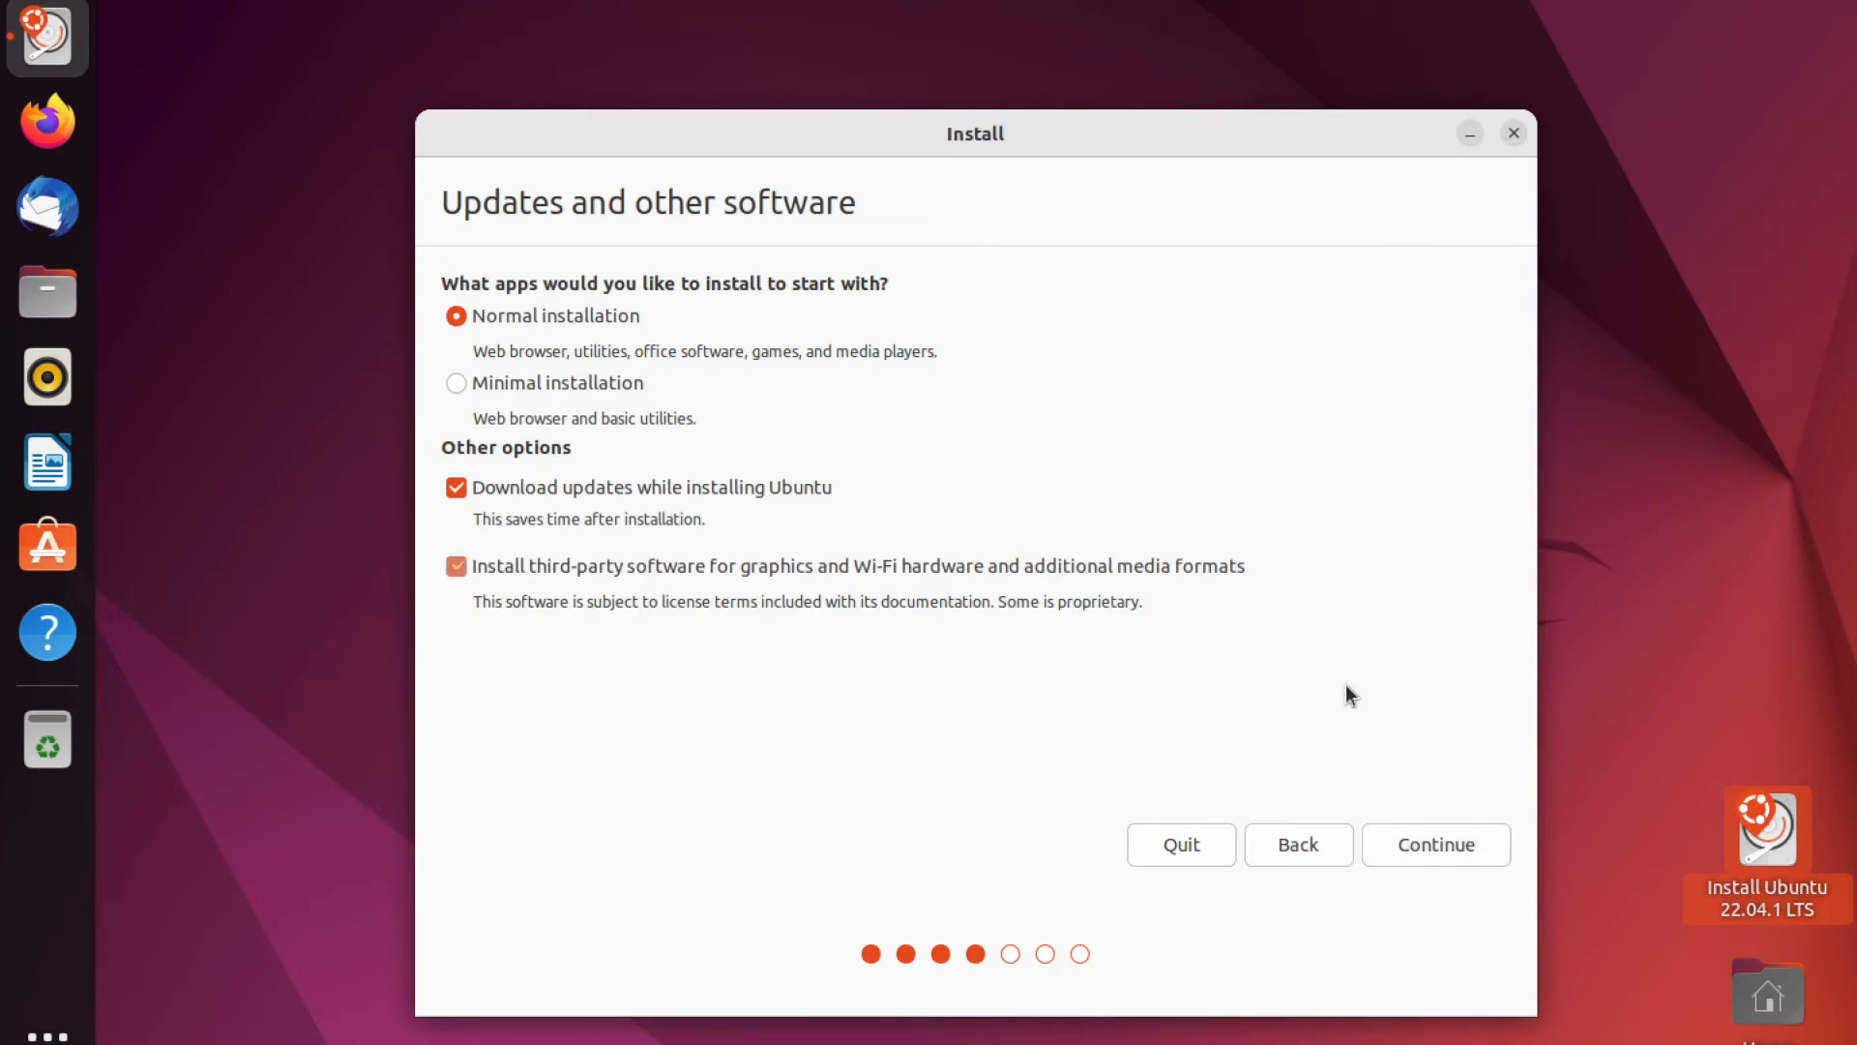
pyautogui.click(1442, 838)
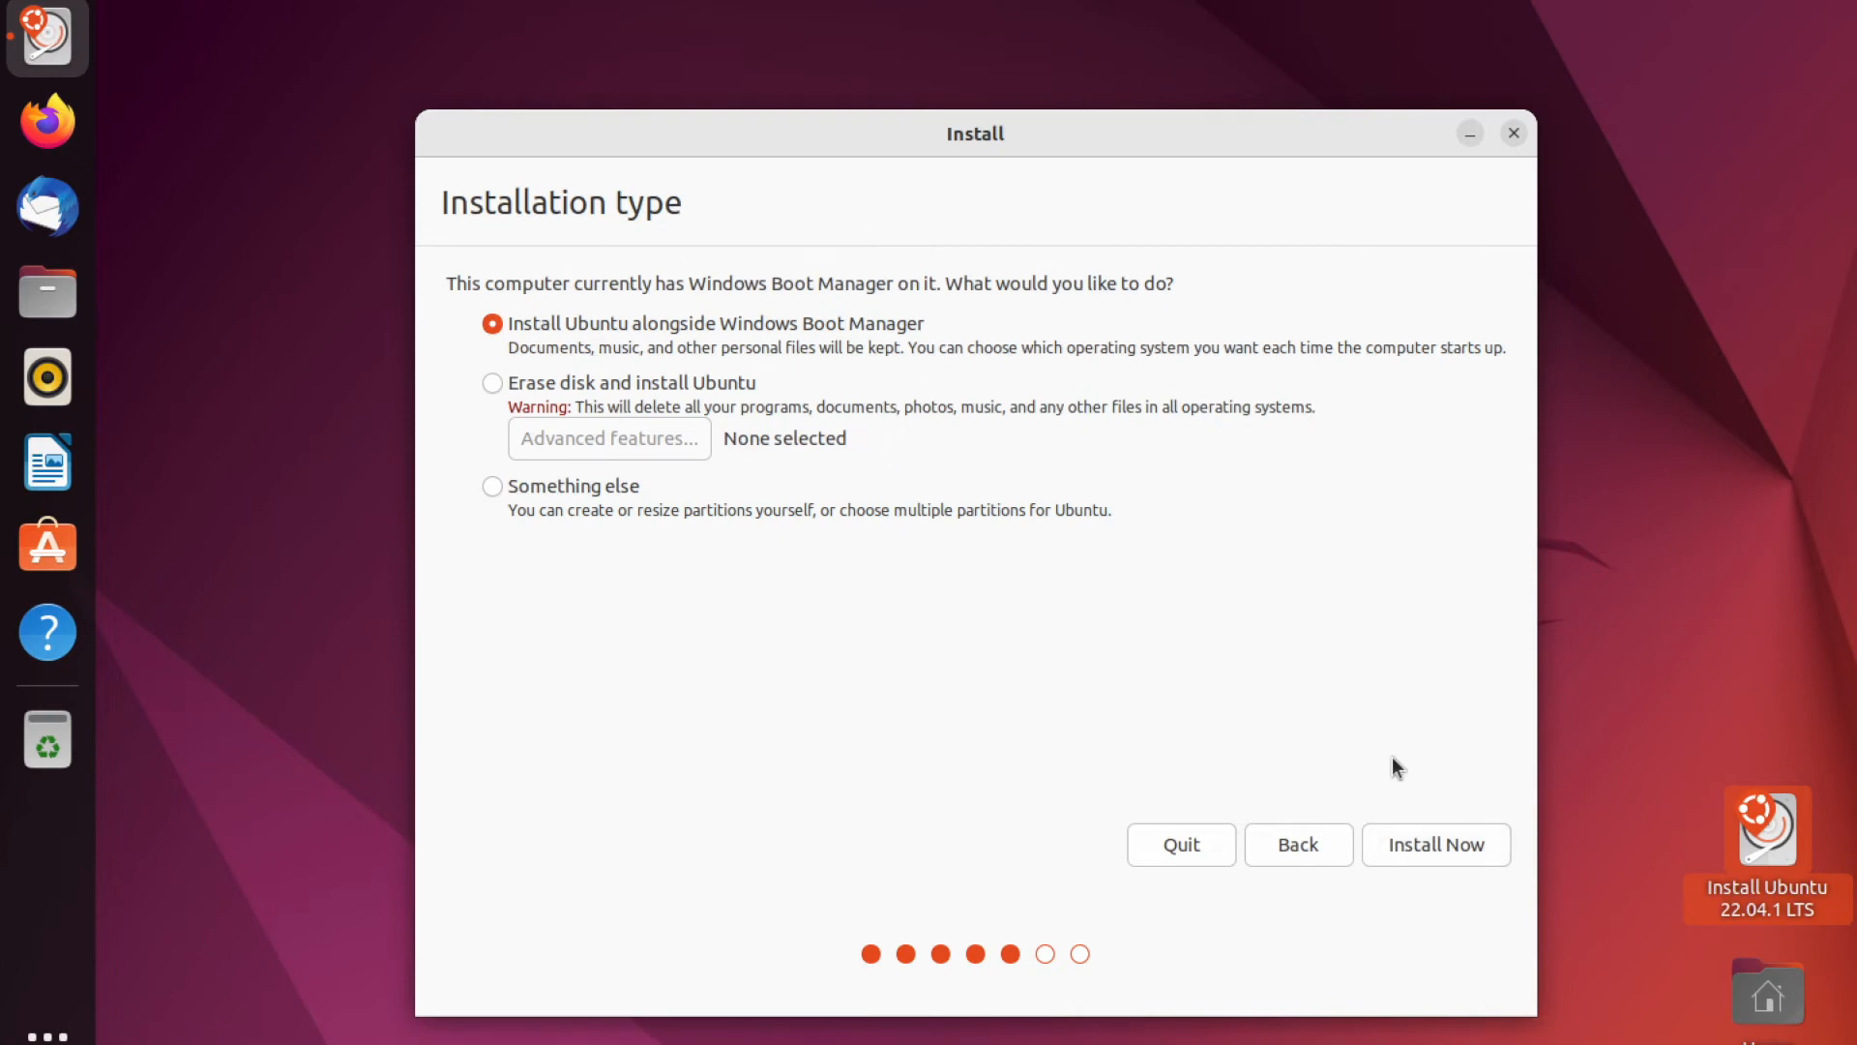
# - Install alongside Windows Boot Manager, confirm writing the disk changes, and accept the Kolkata time zone
pyautogui.click(1471, 839)
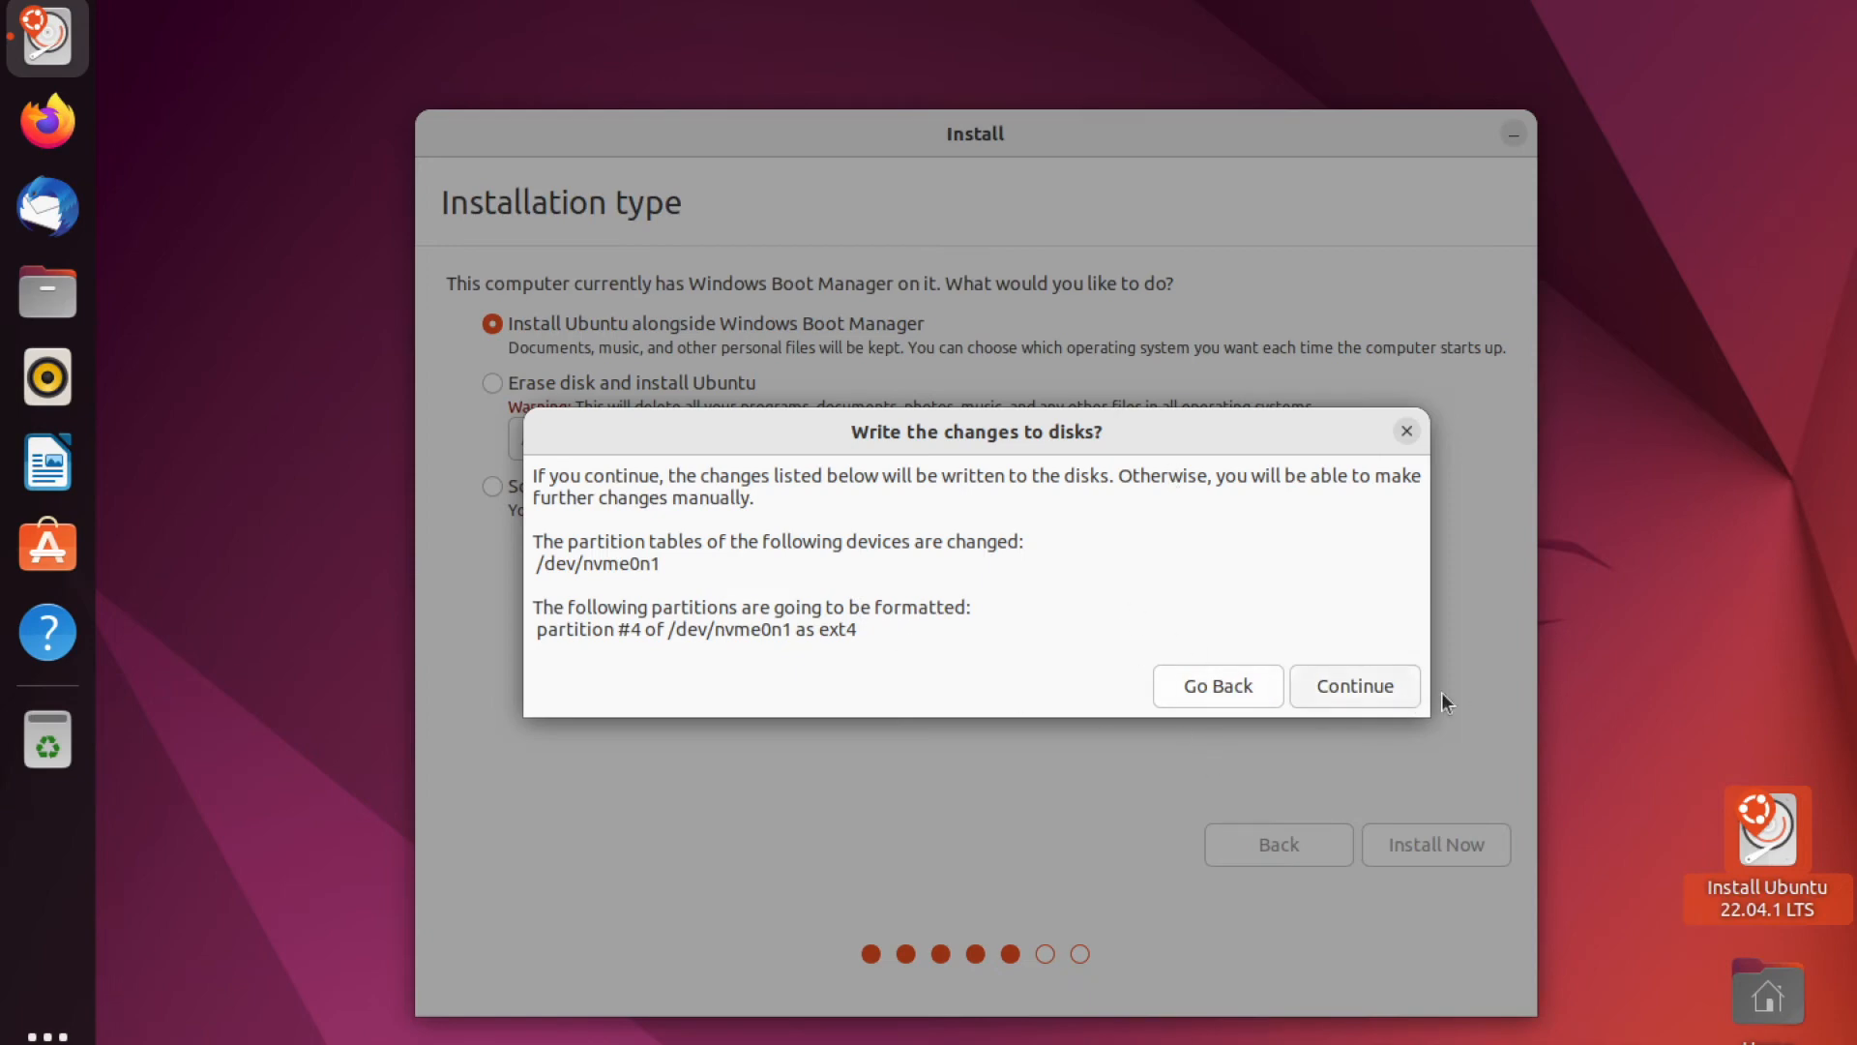
pyautogui.click(1372, 687)
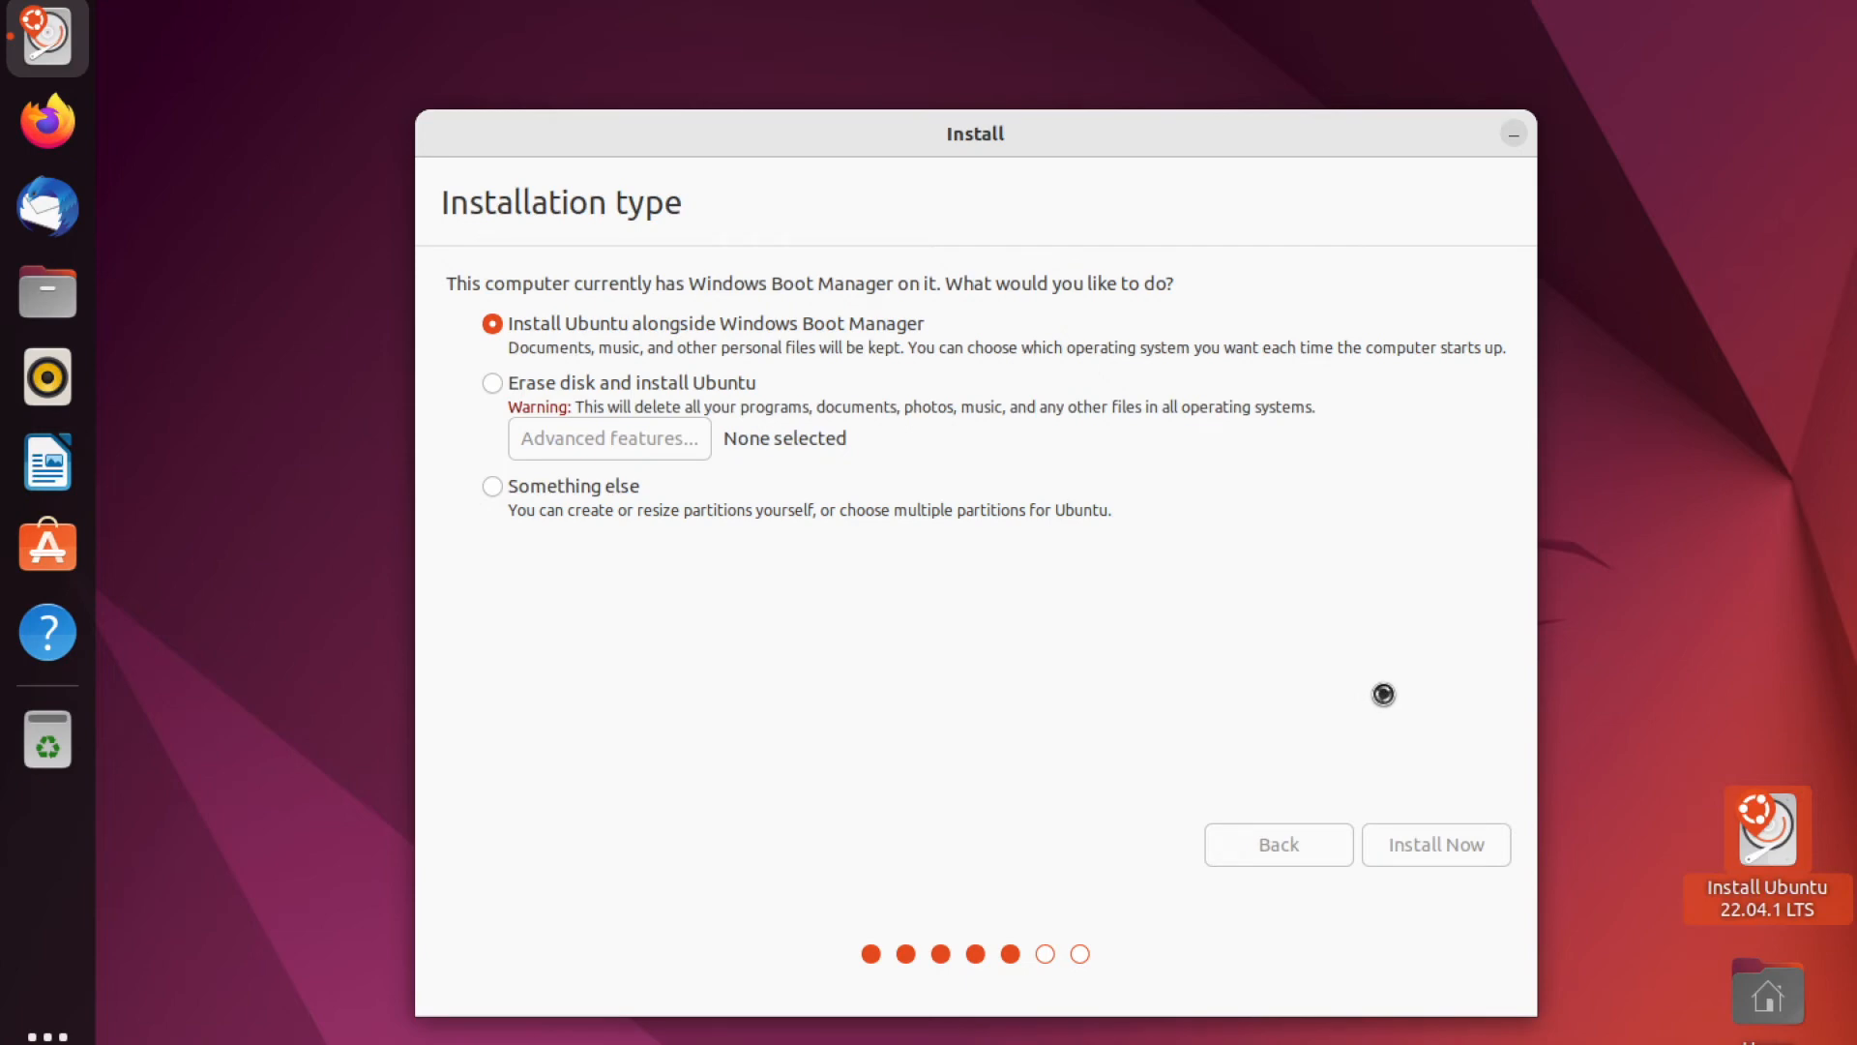
pyautogui.click(1381, 857)
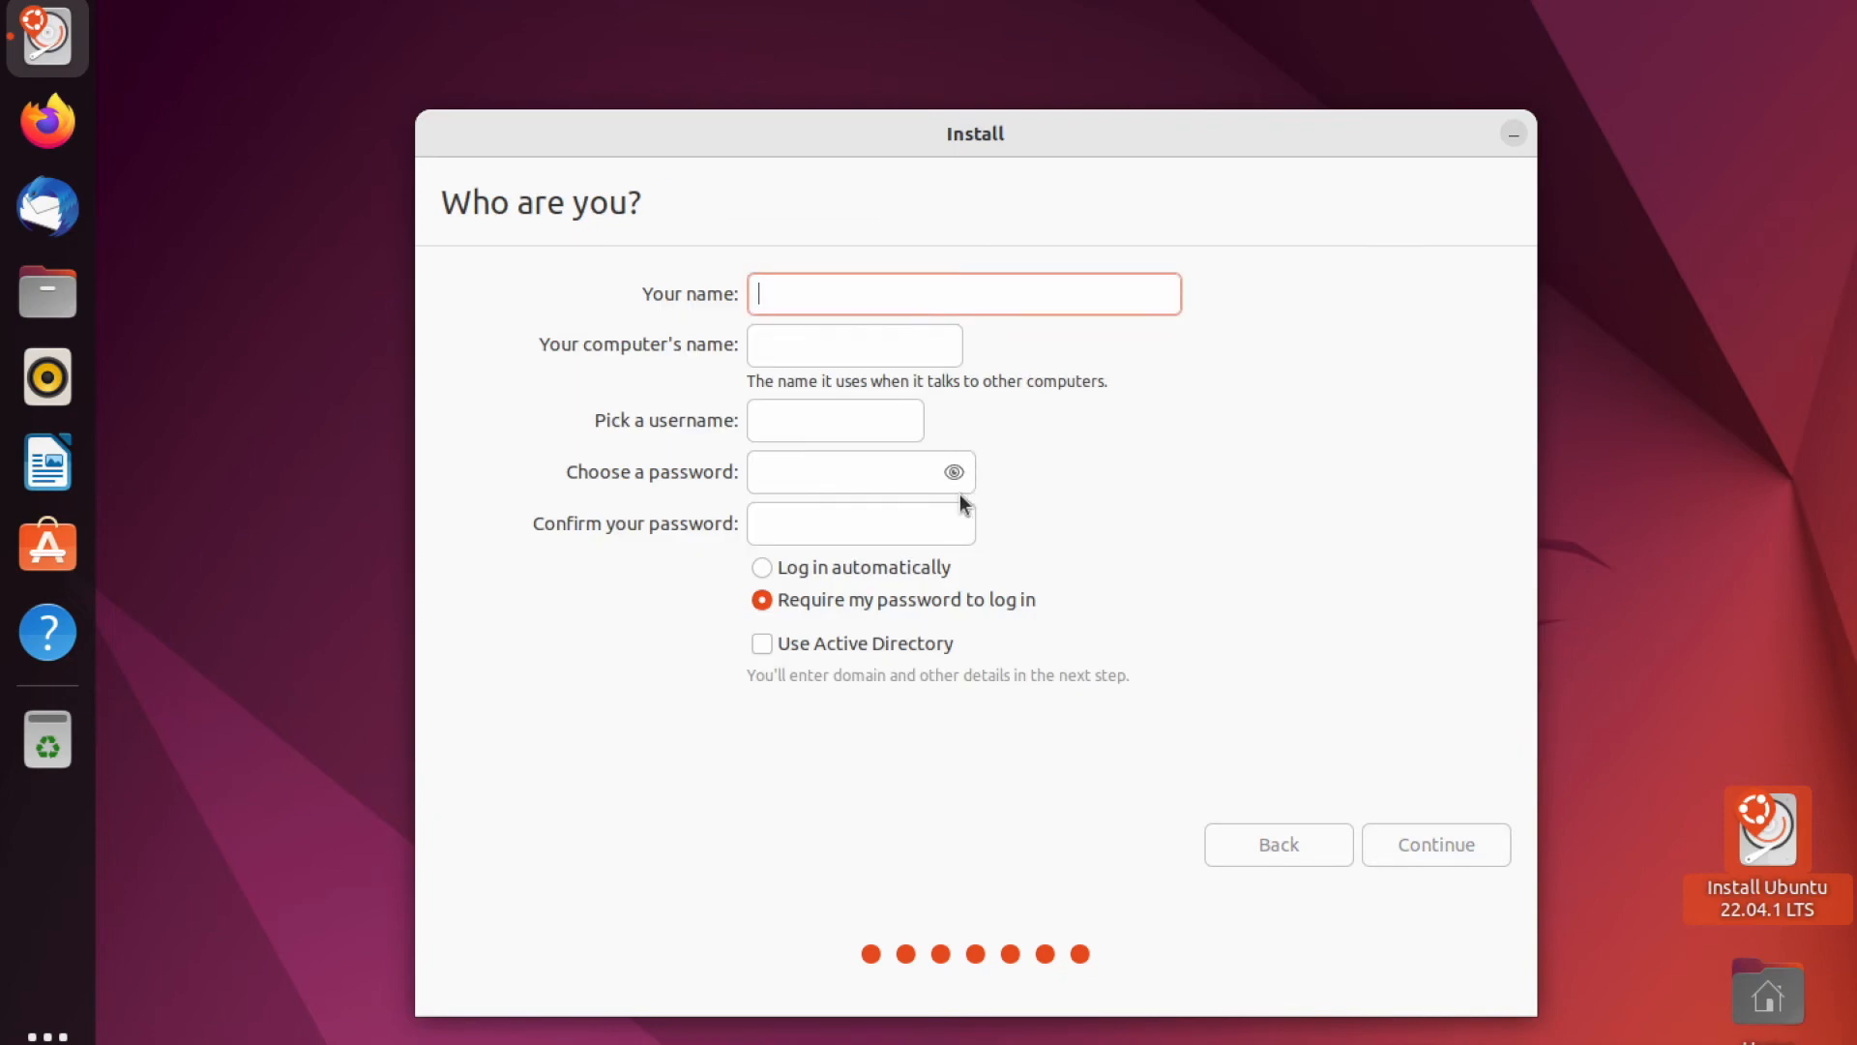
# - Enter the user's name, set and confirm the account password, and start the installation
pyautogui.write('Aditya')
pyautogui.click(813, 474)
pyautogui.write('password')
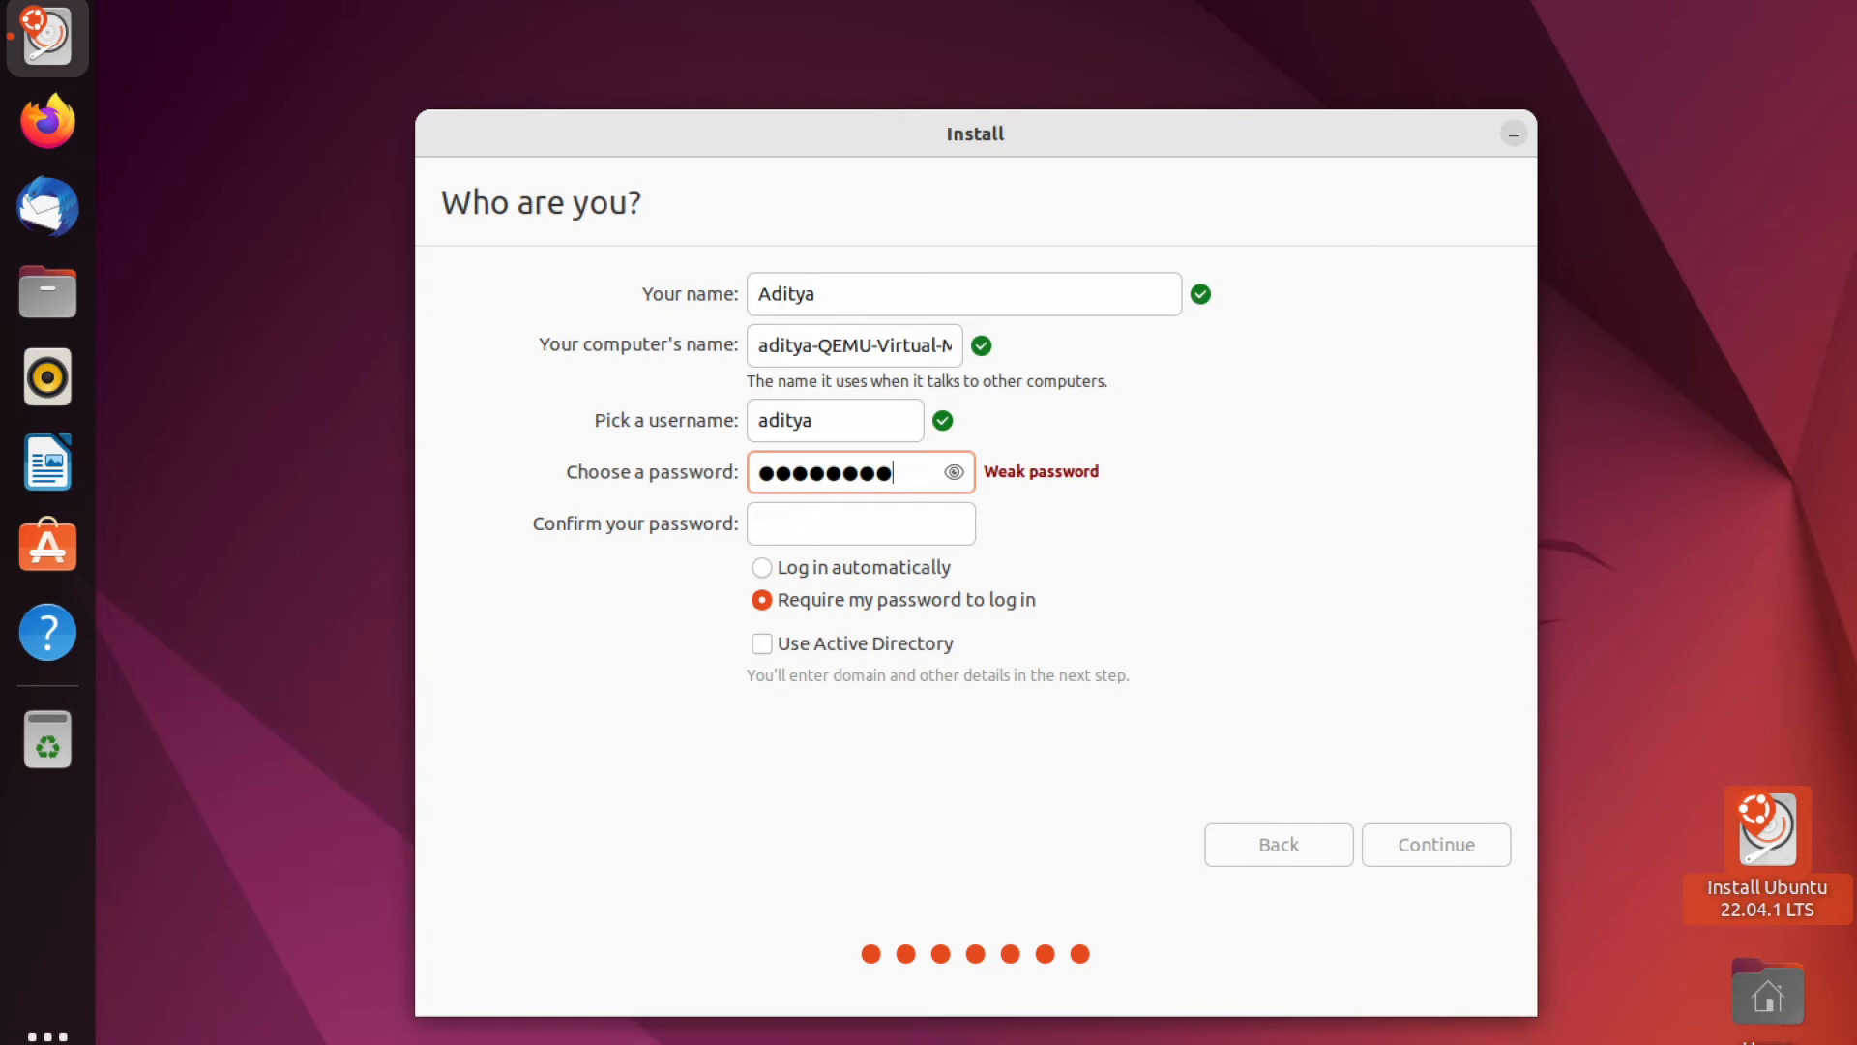
pyautogui.click(764, 527)
pyautogui.write('password')
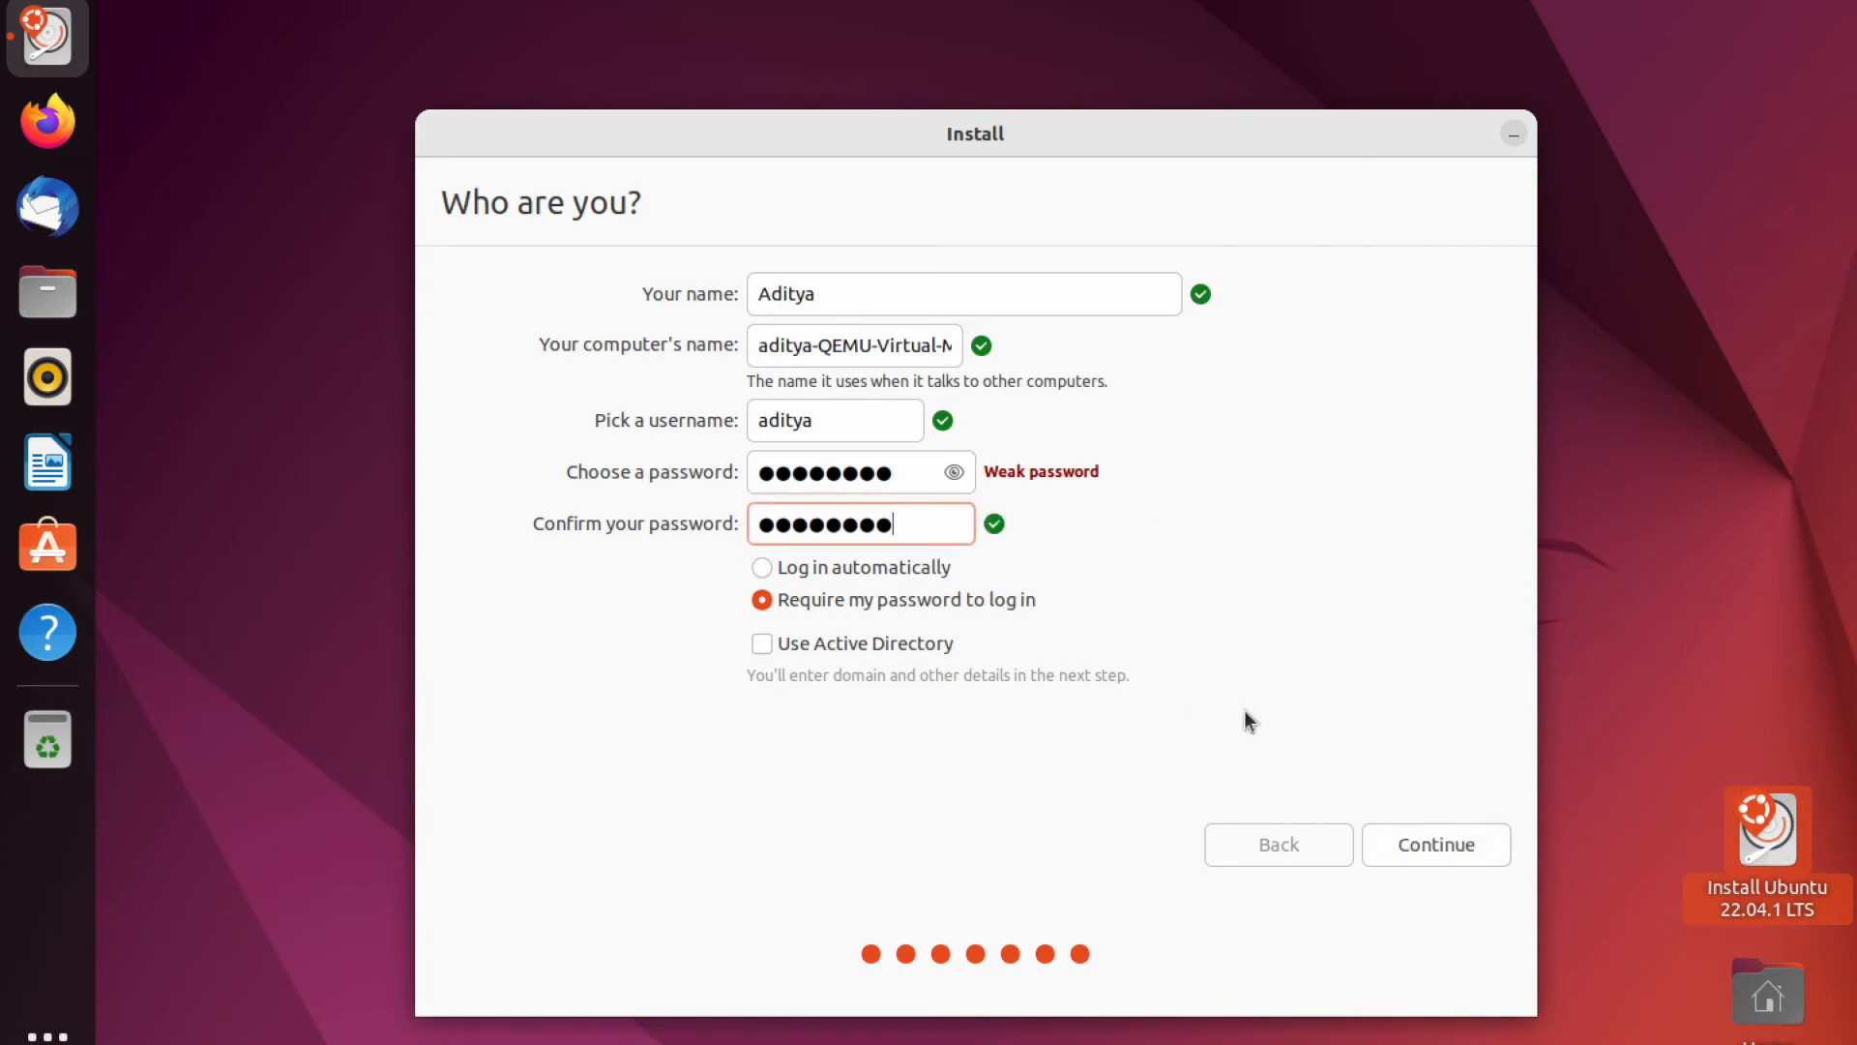
pyautogui.click(1429, 828)
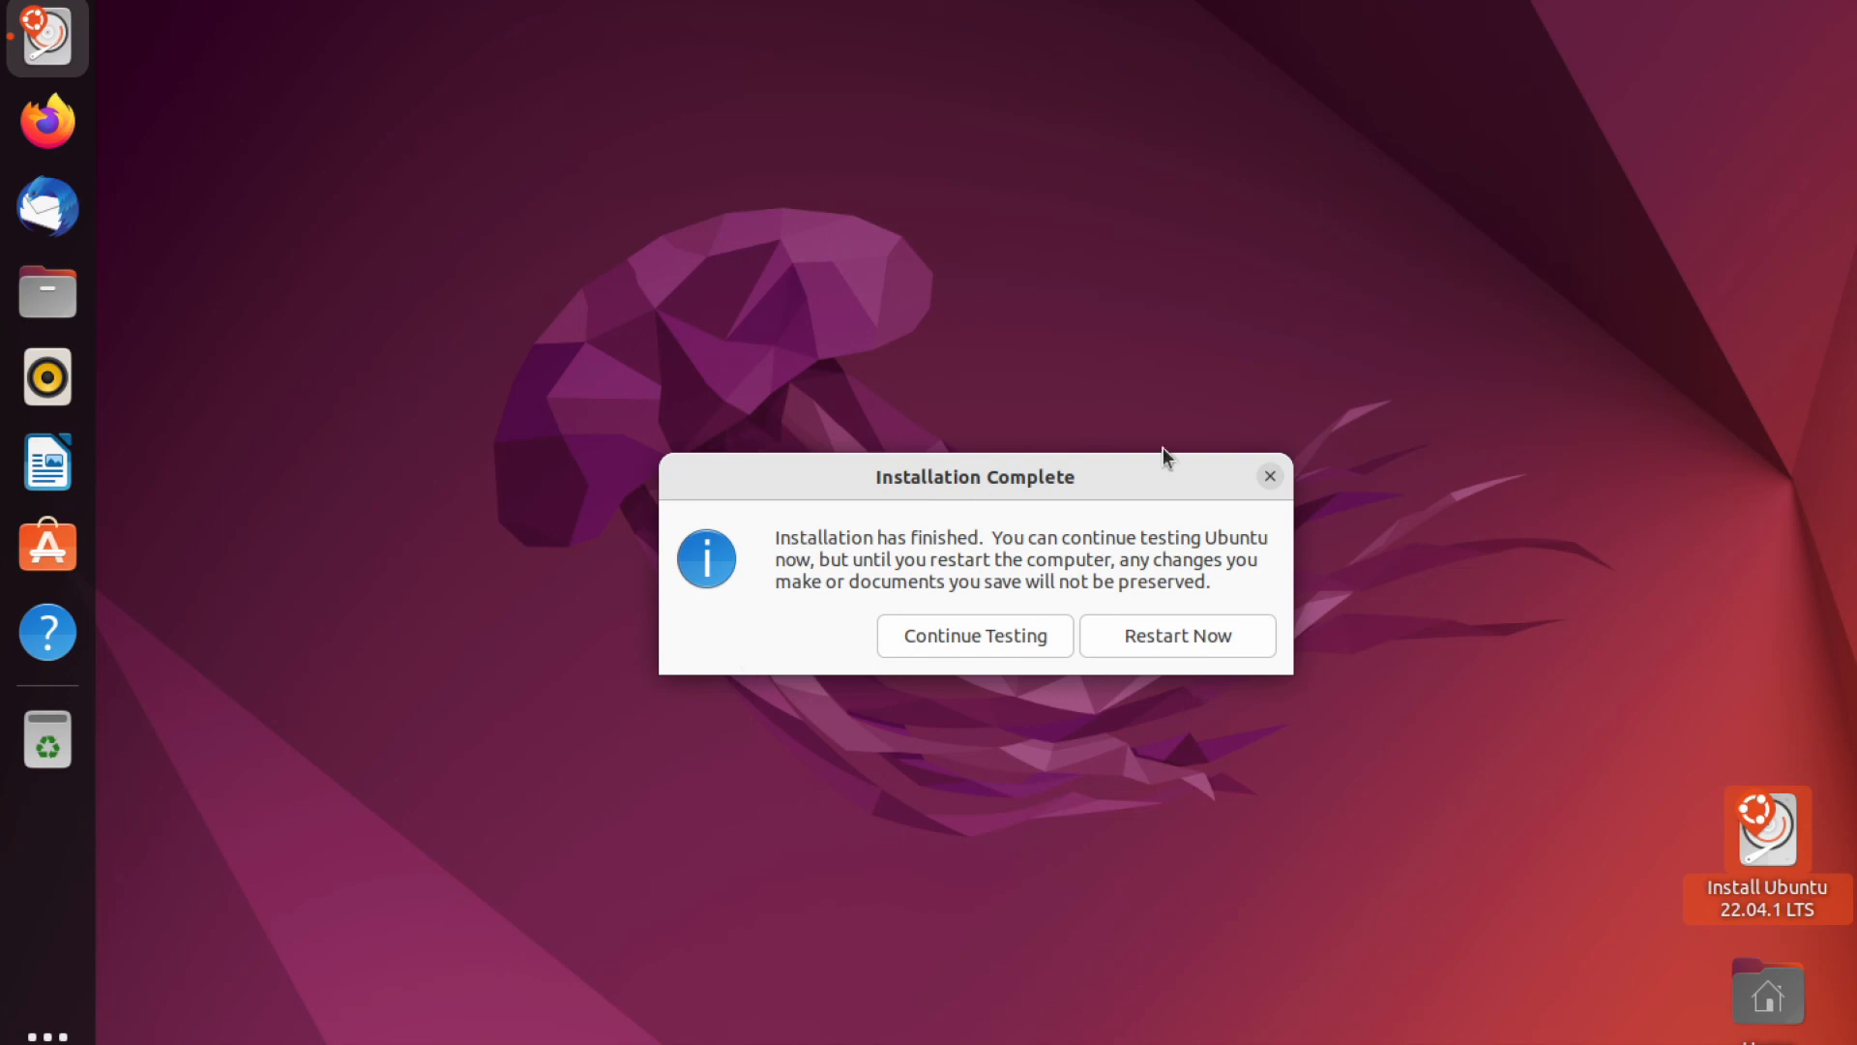
# - Choose Continue Testing, then power off the Ubuntu live session from the system menu
pyautogui.click(1270, 475)
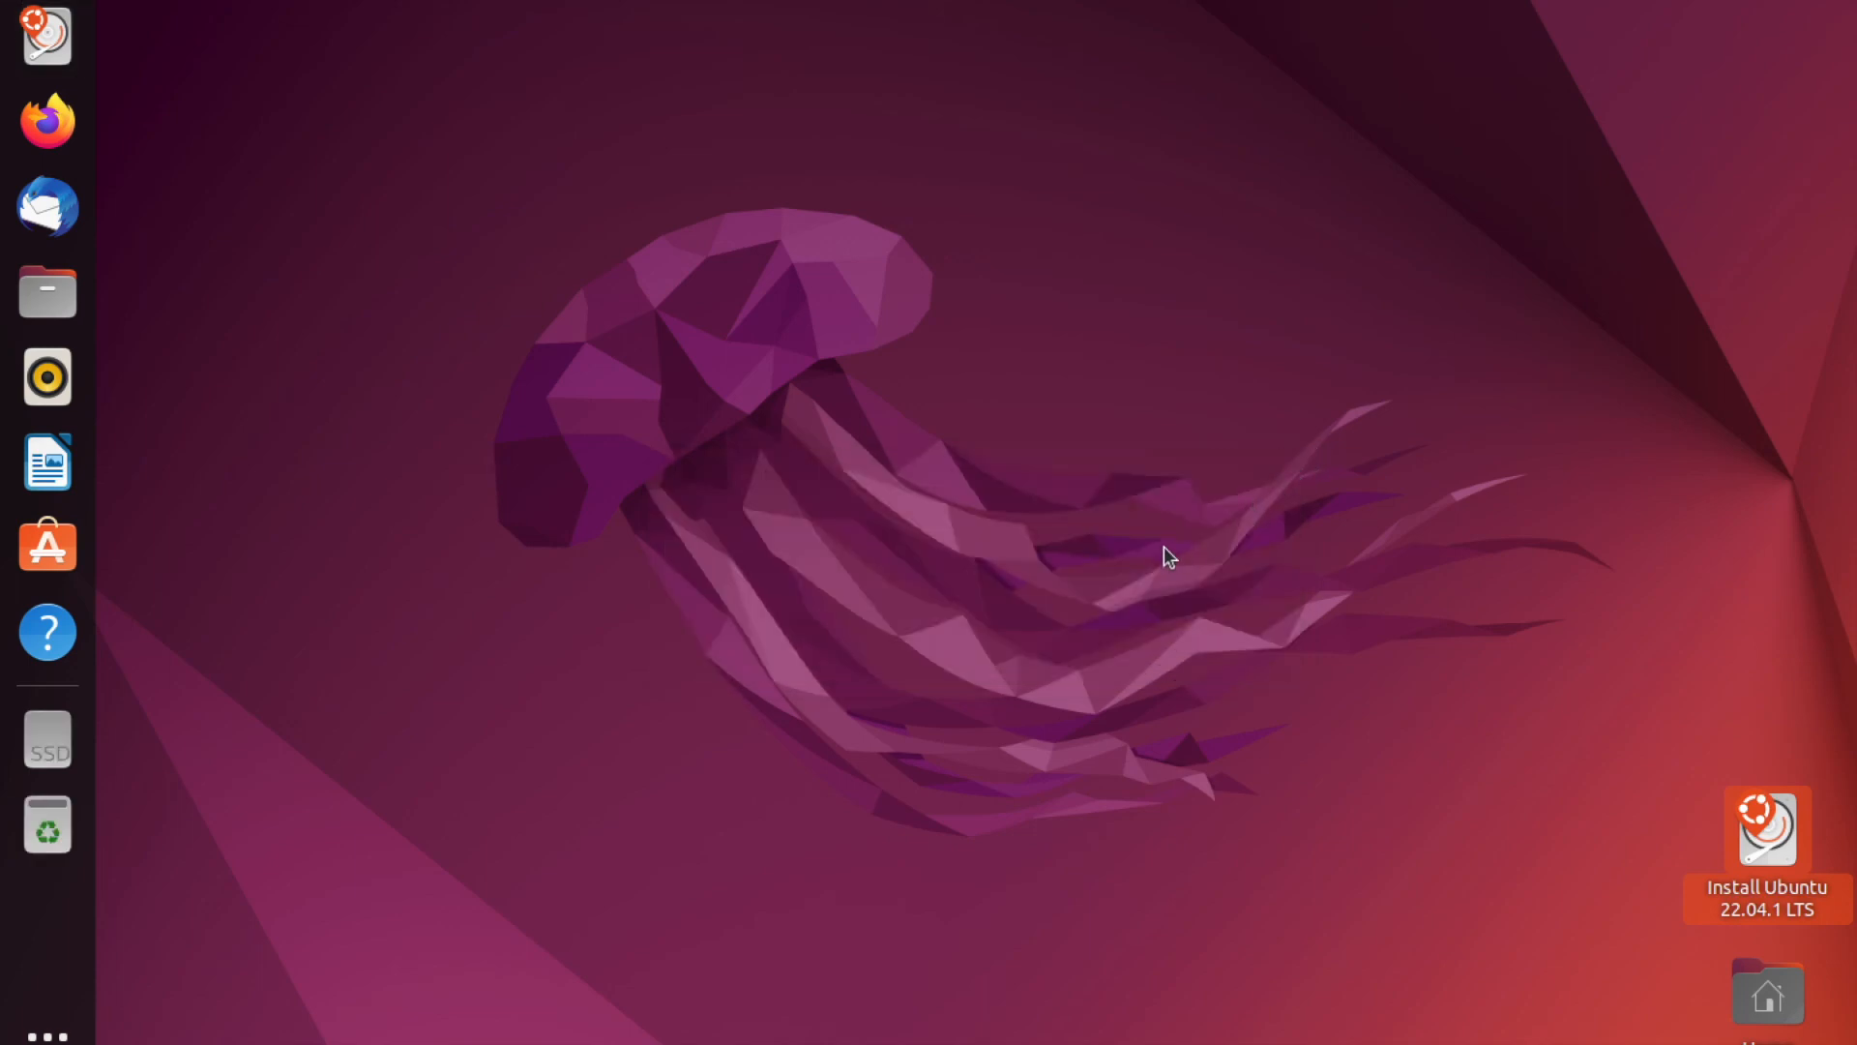
pyautogui.click(1828, 0)
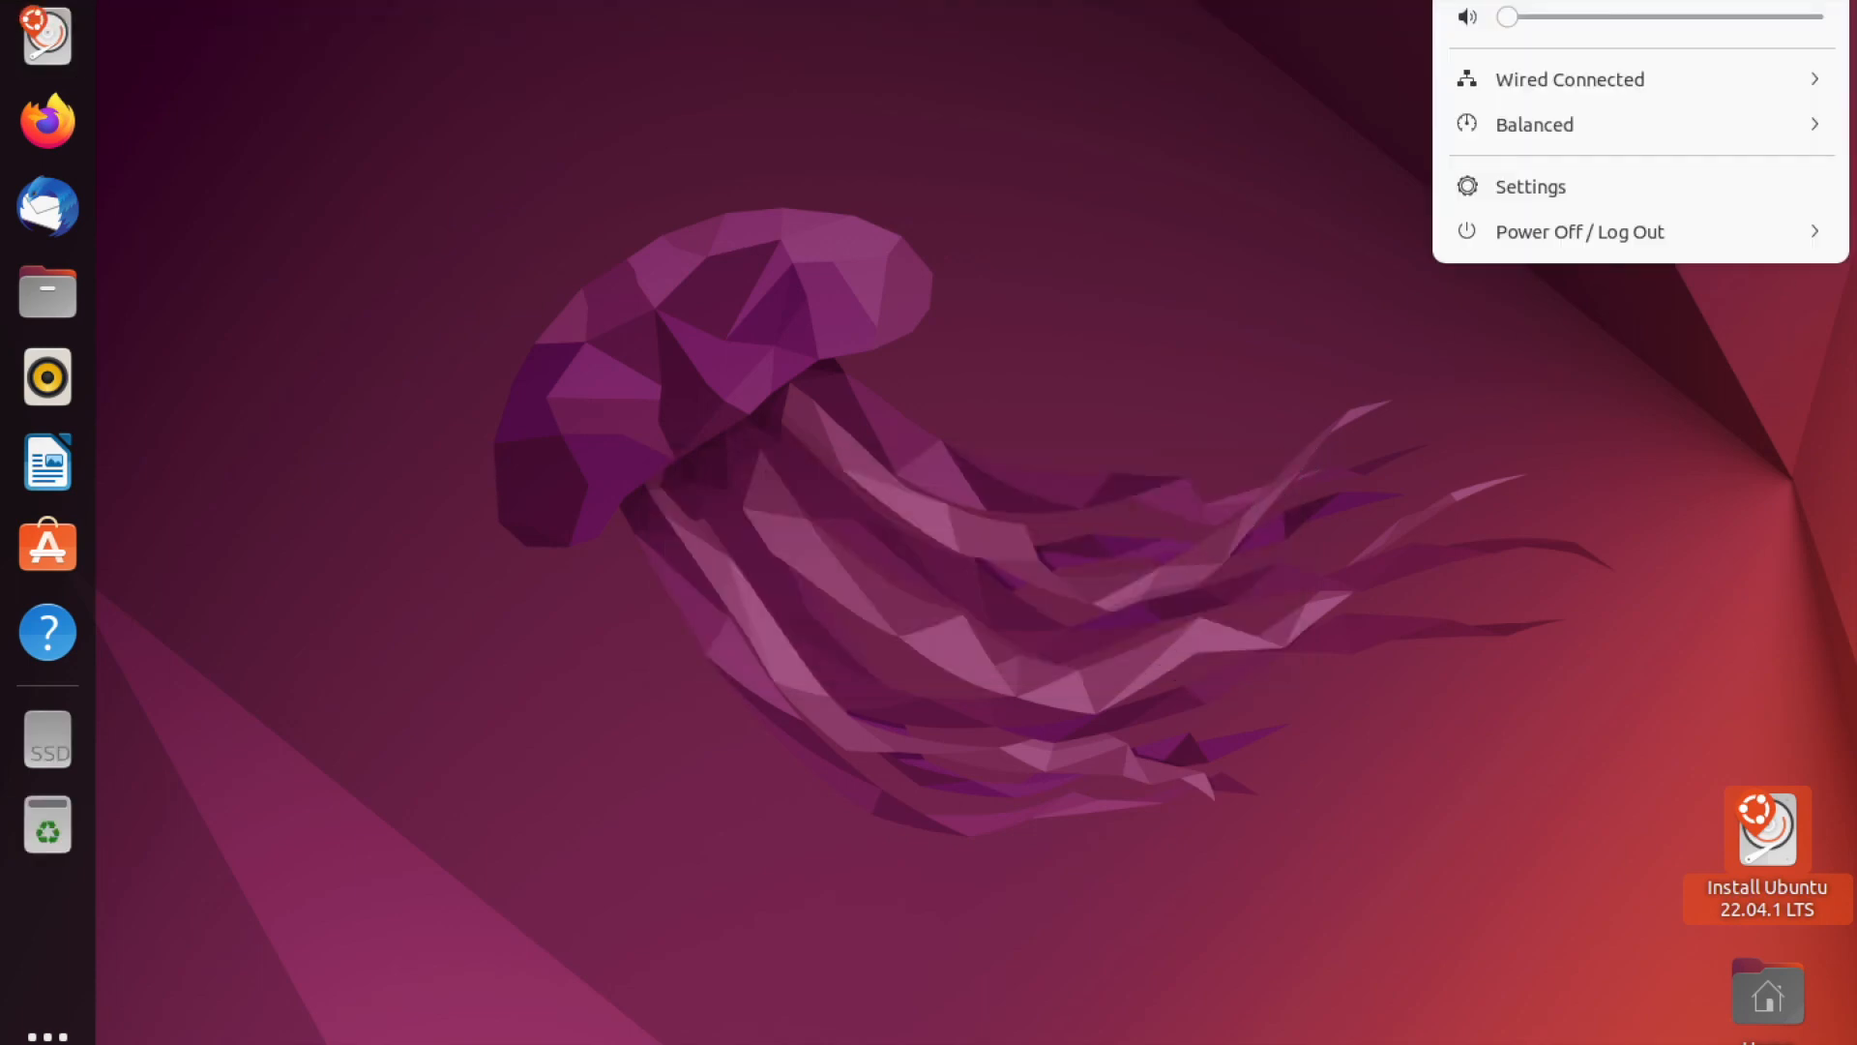
pyautogui.click(1717, 250)
pyautogui.click(1680, 363)
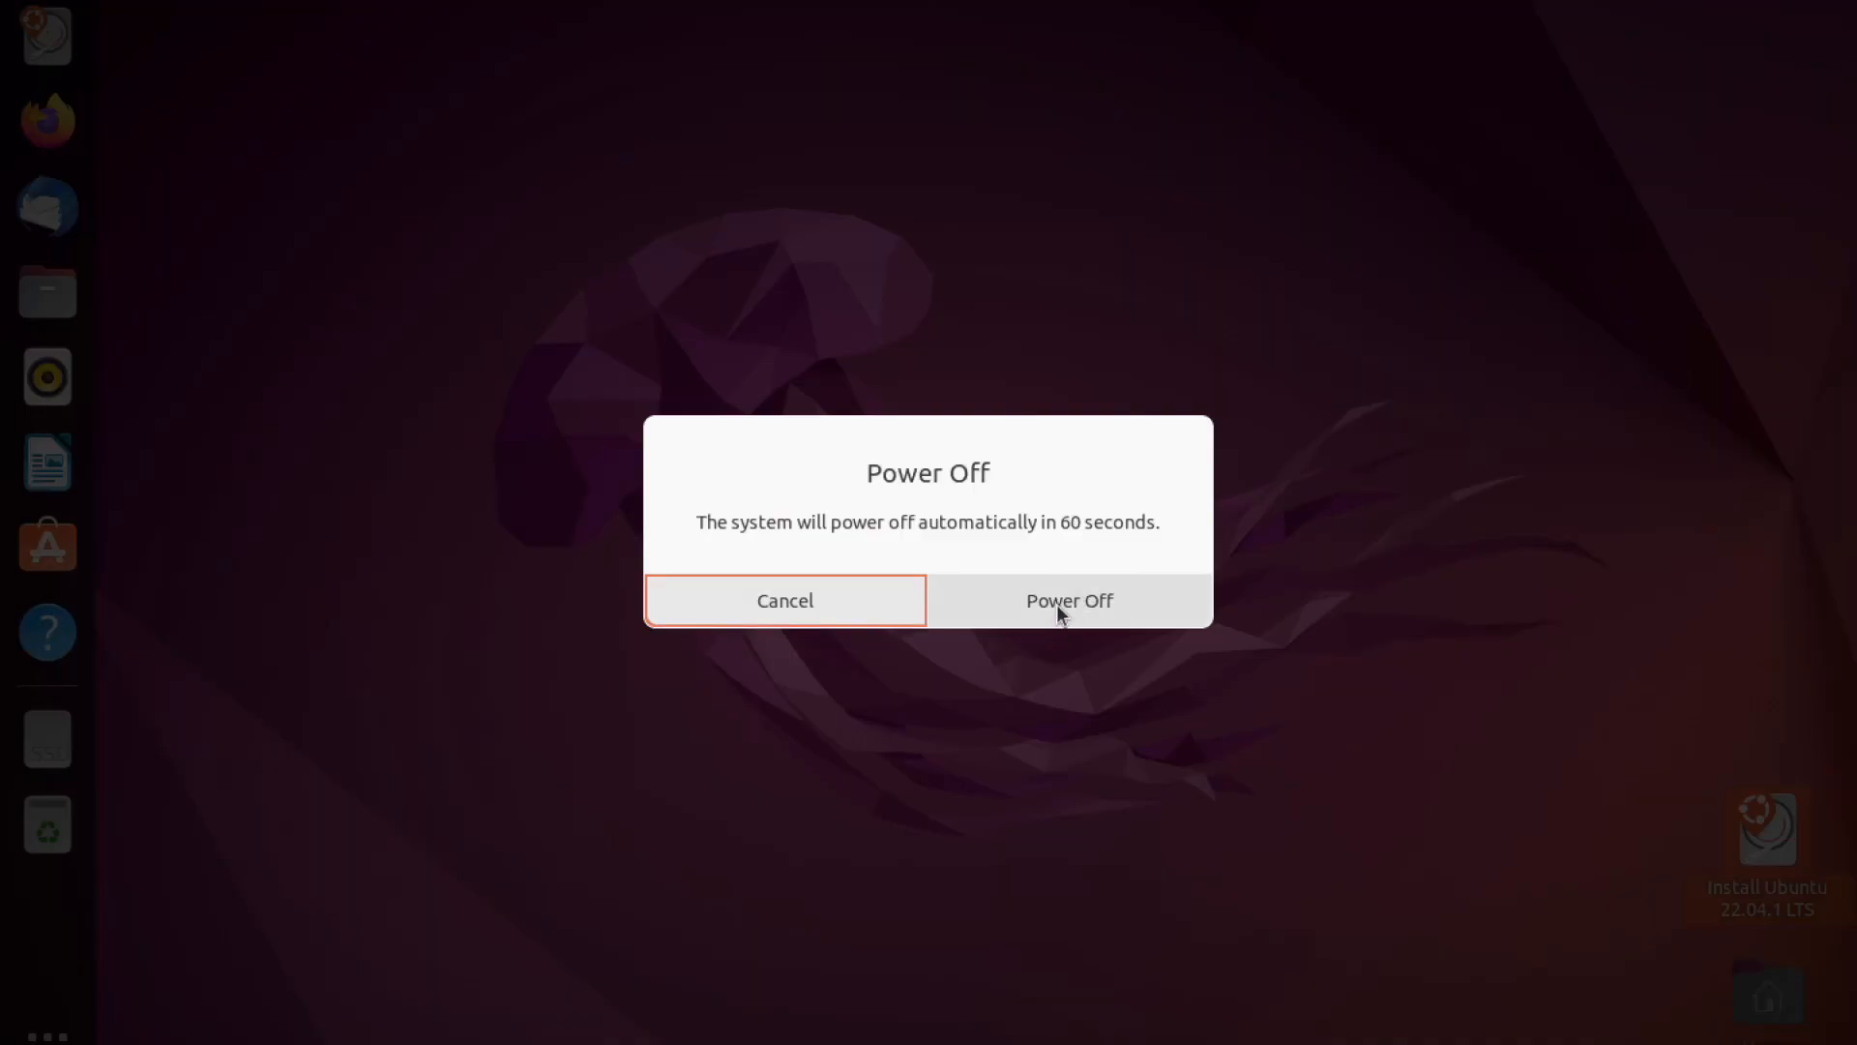
pyautogui.click(1056, 604)
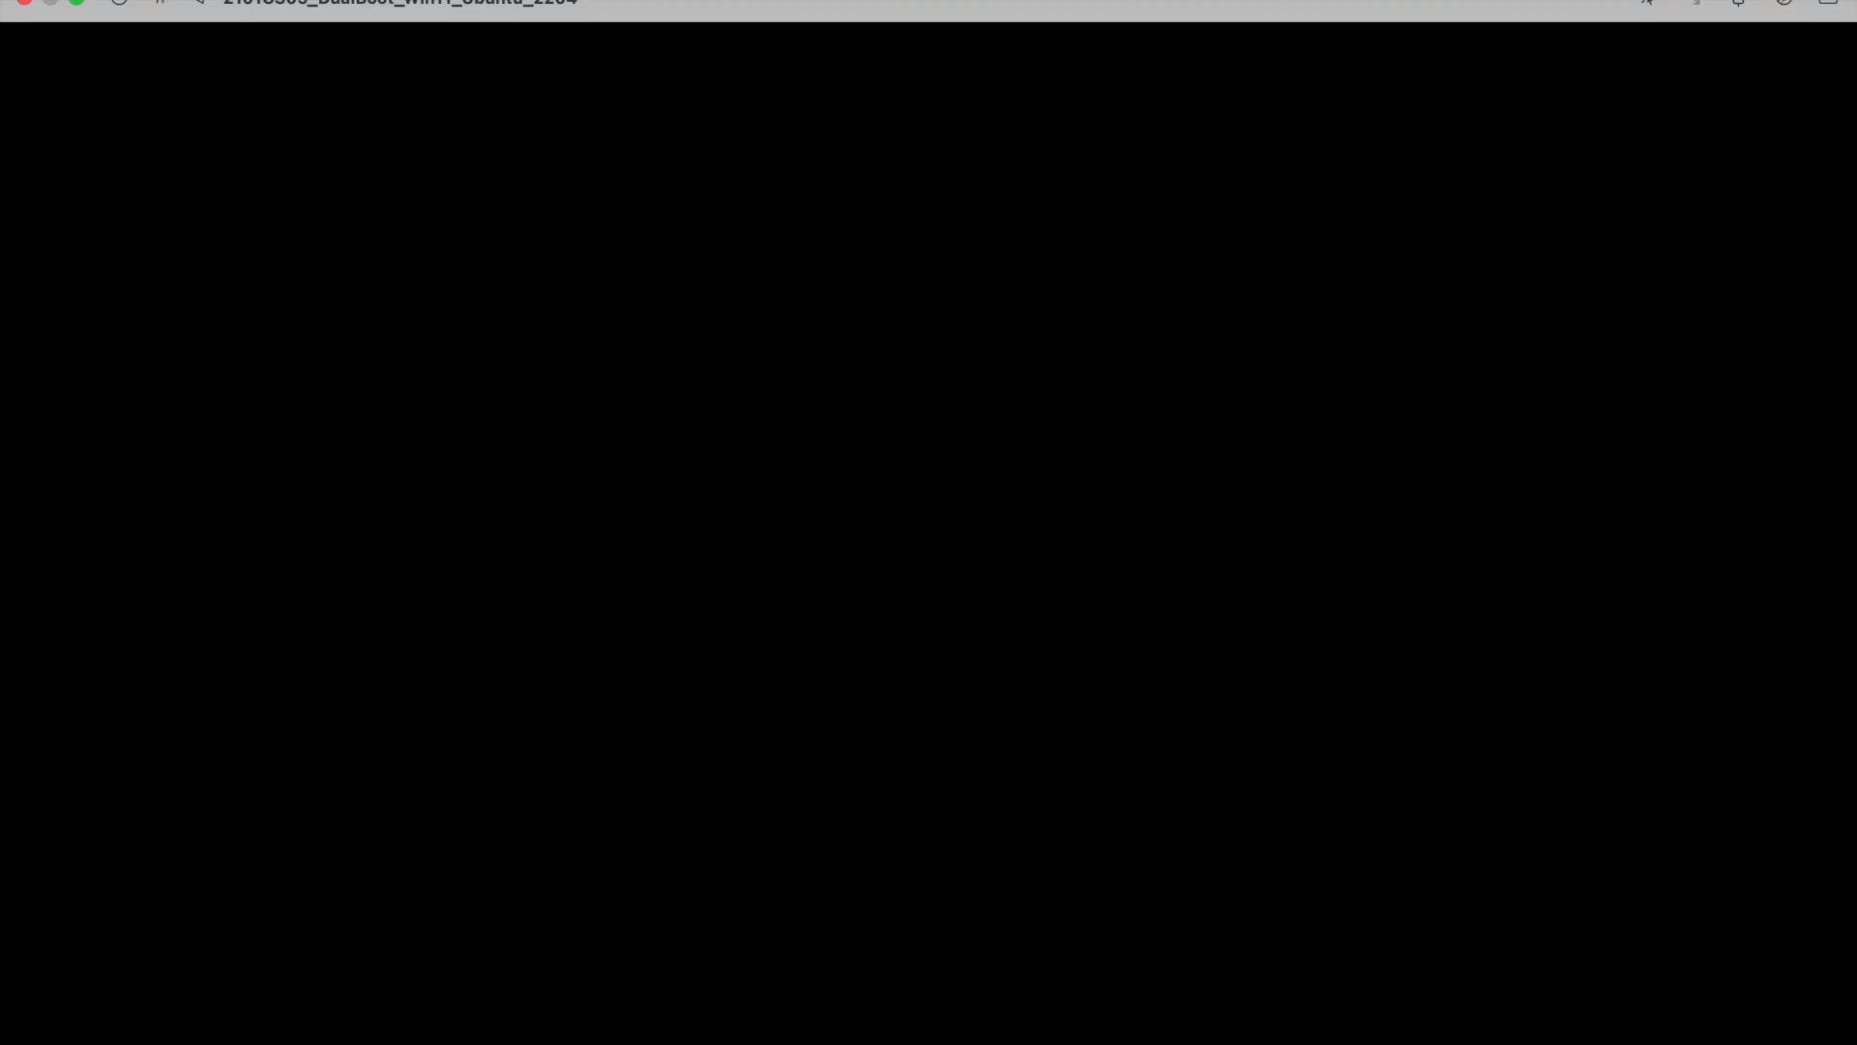
# - Exit full screen and rearrange the VM display window and UTM's main window
pyautogui.click(78, 5)
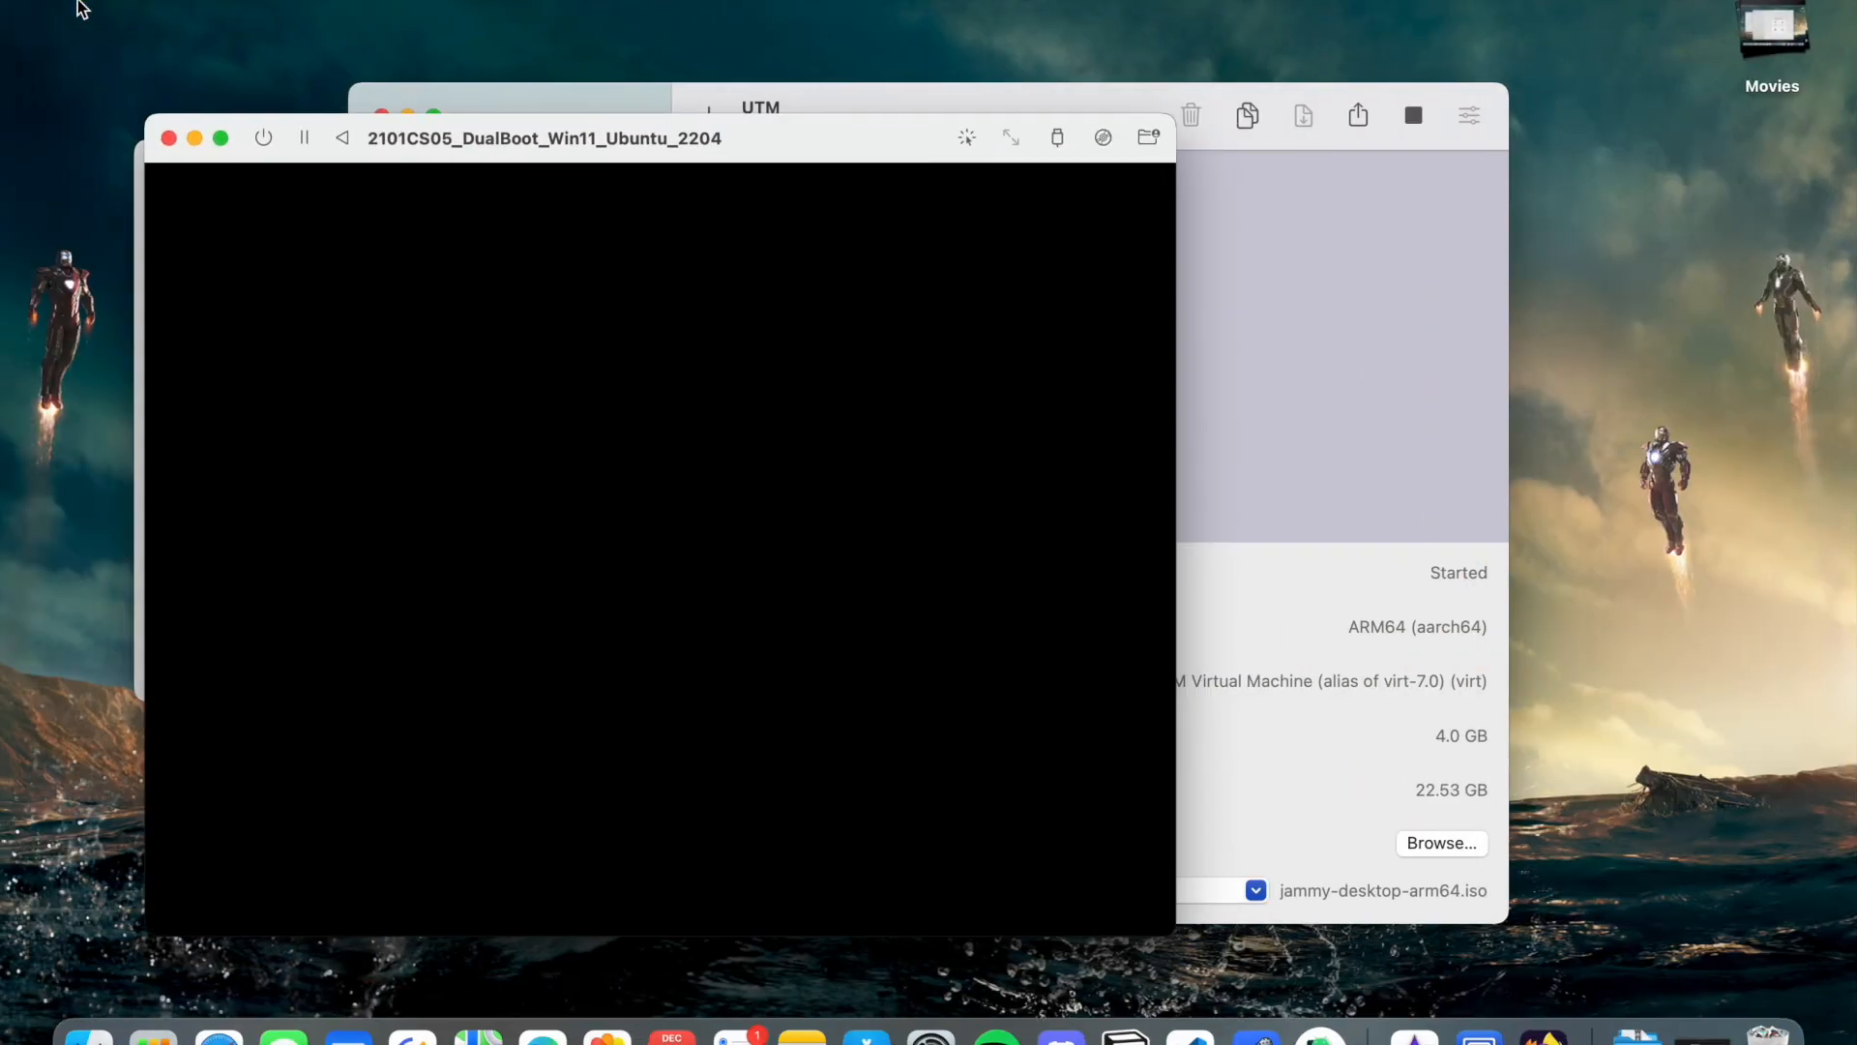
pyautogui.moveTo(701, 140); pyautogui.dragTo(947, 561)
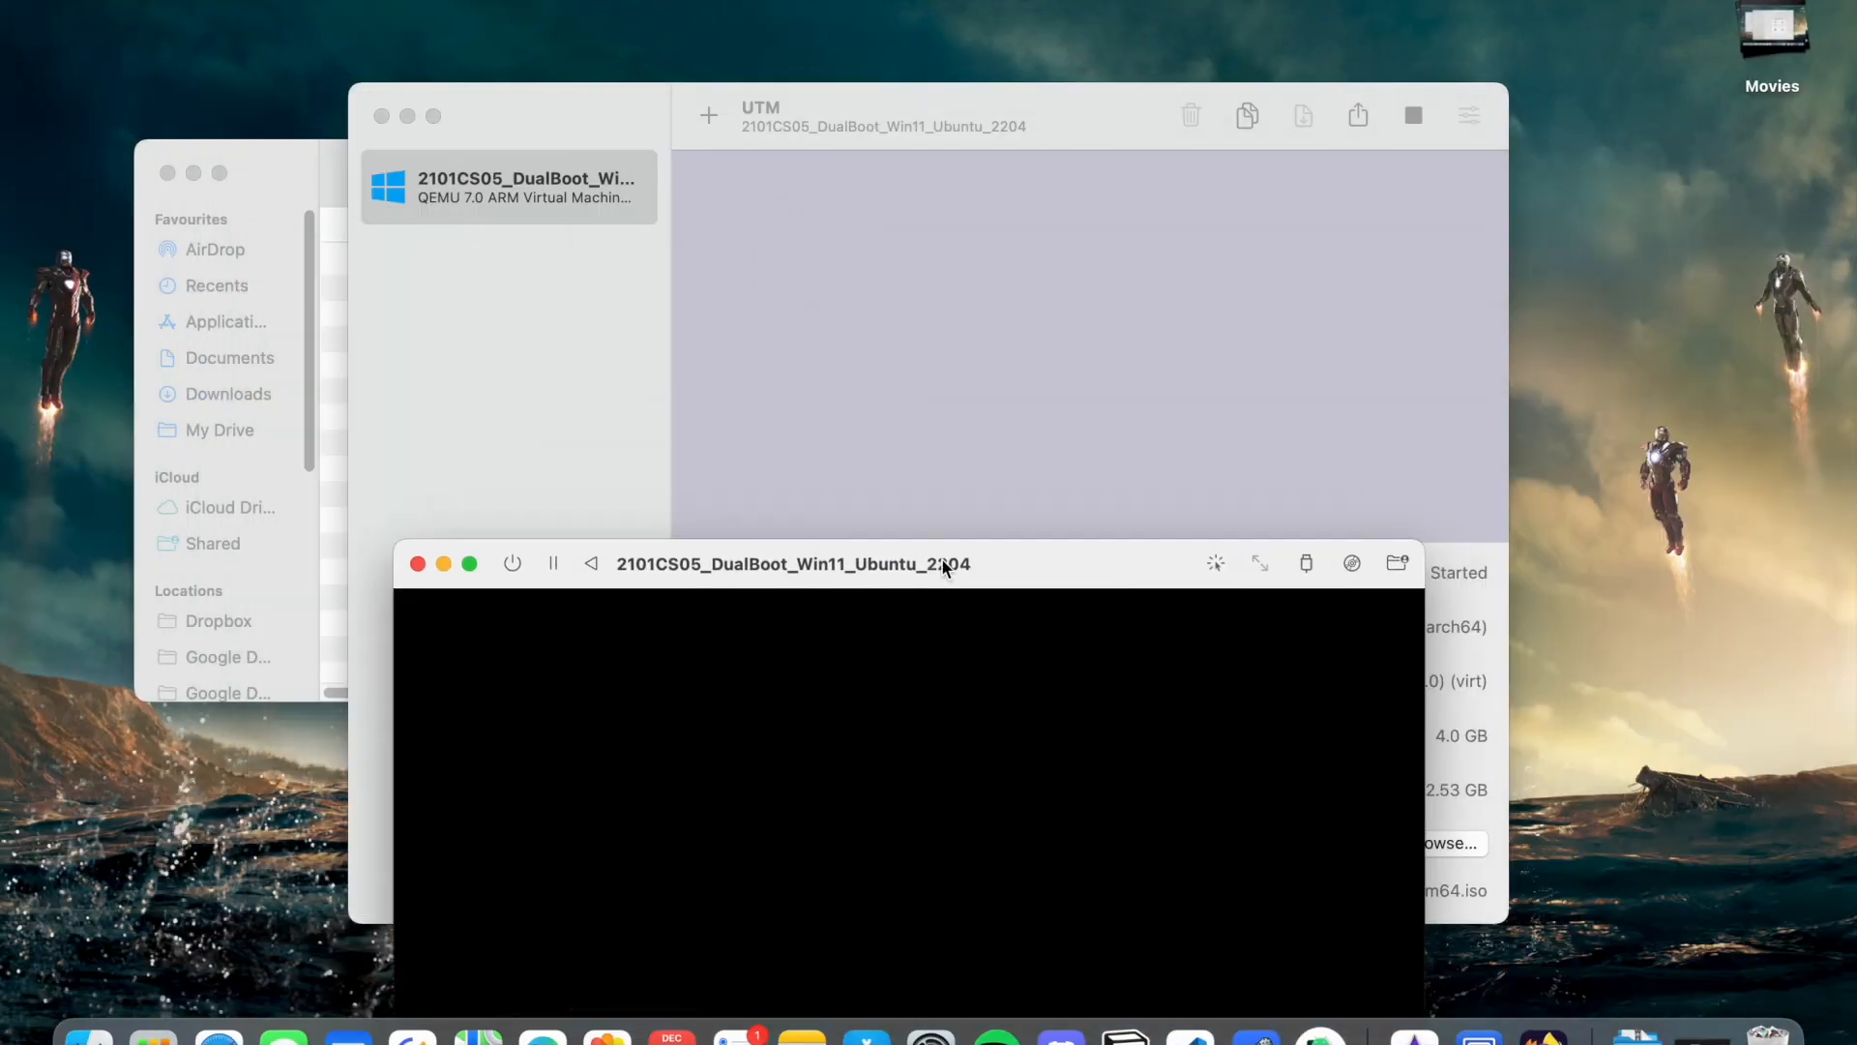
pyautogui.click(1076, 286)
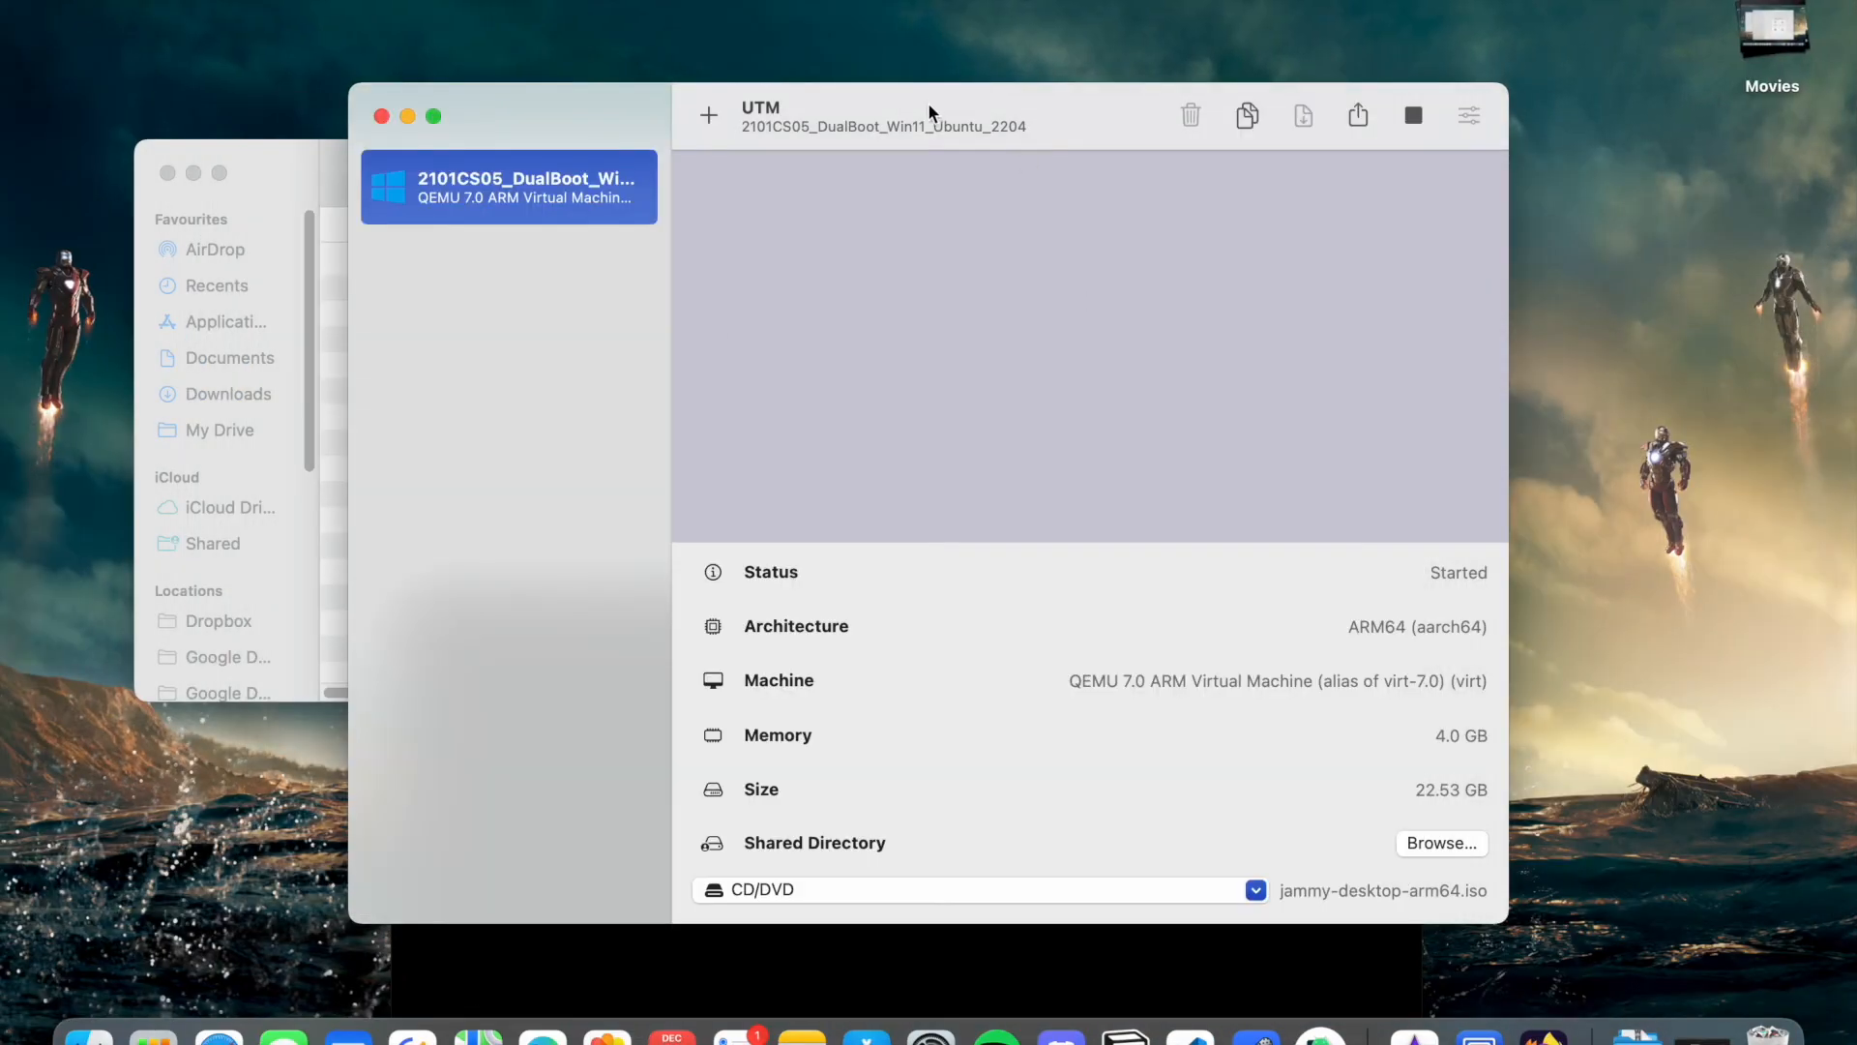
pyautogui.moveTo(927, 105); pyautogui.dragTo(803, 2)
pyautogui.click(822, 888)
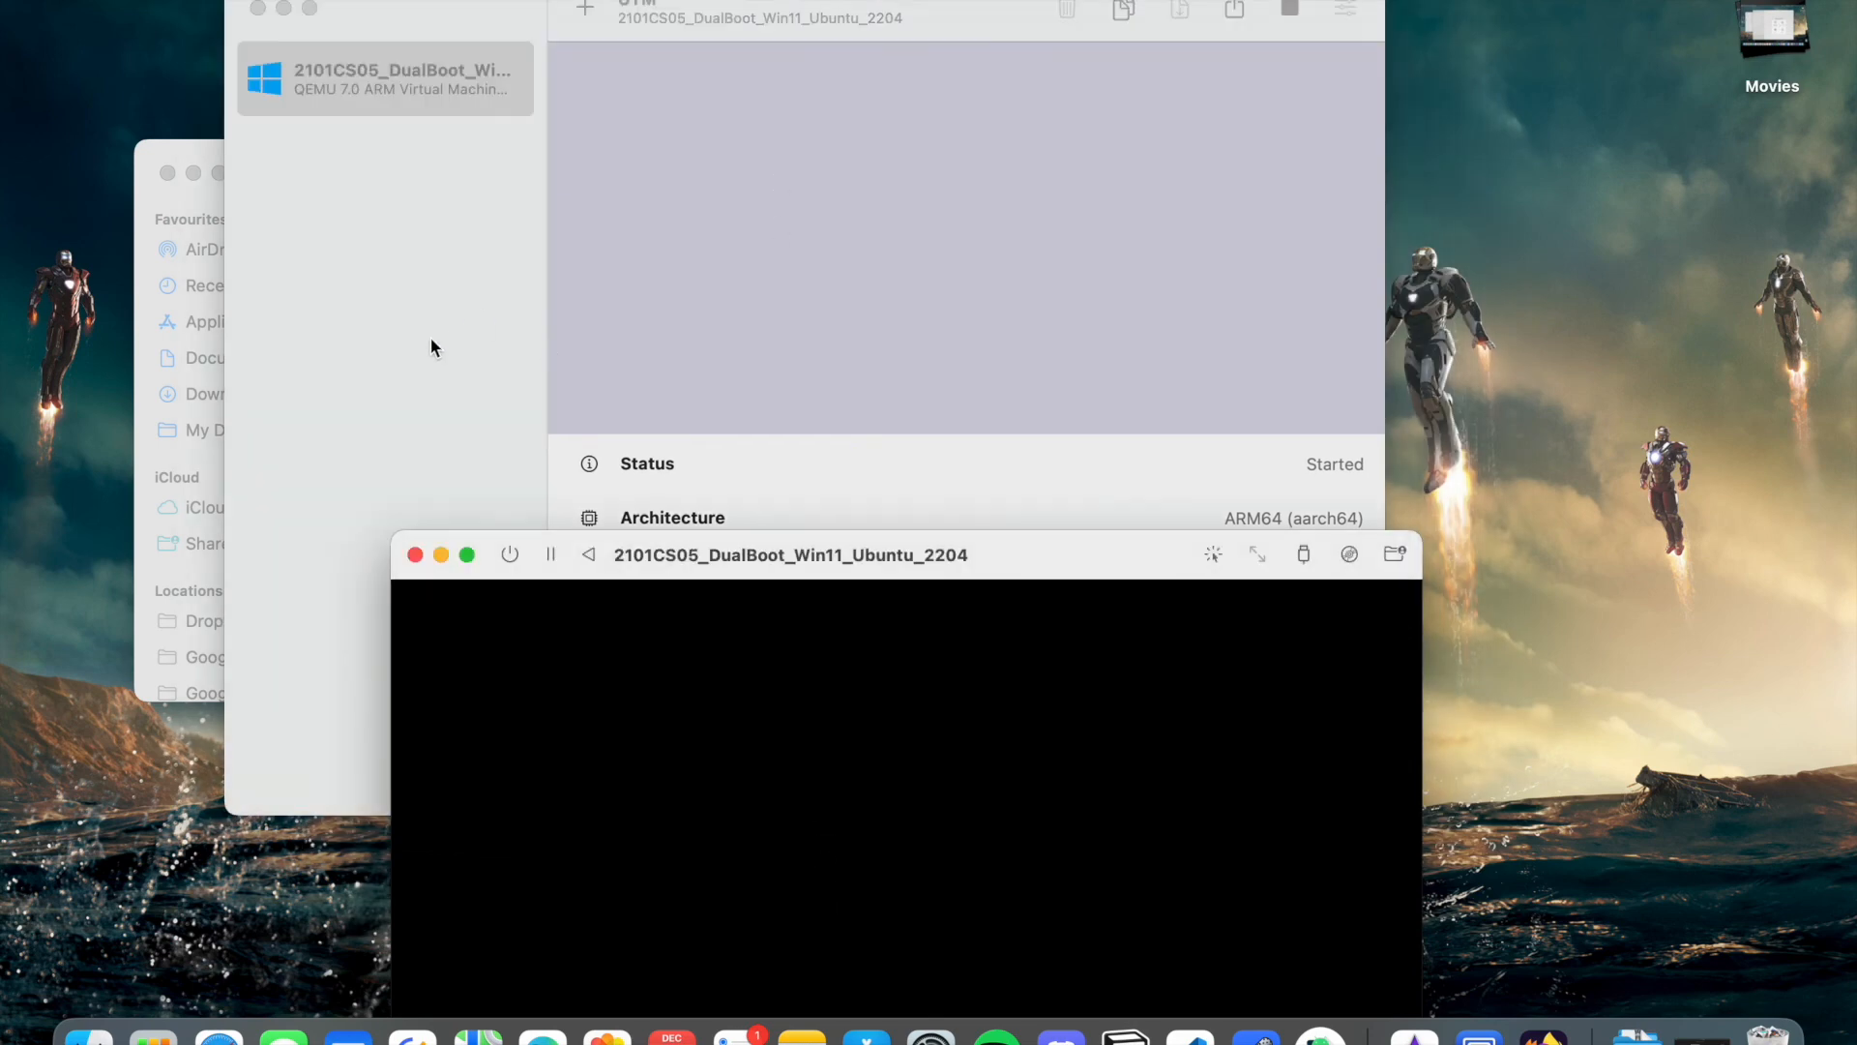
# - Close the VM window, confirm killing the VM, and start it again
pyautogui.click(415, 554)
pyautogui.click(979, 975)
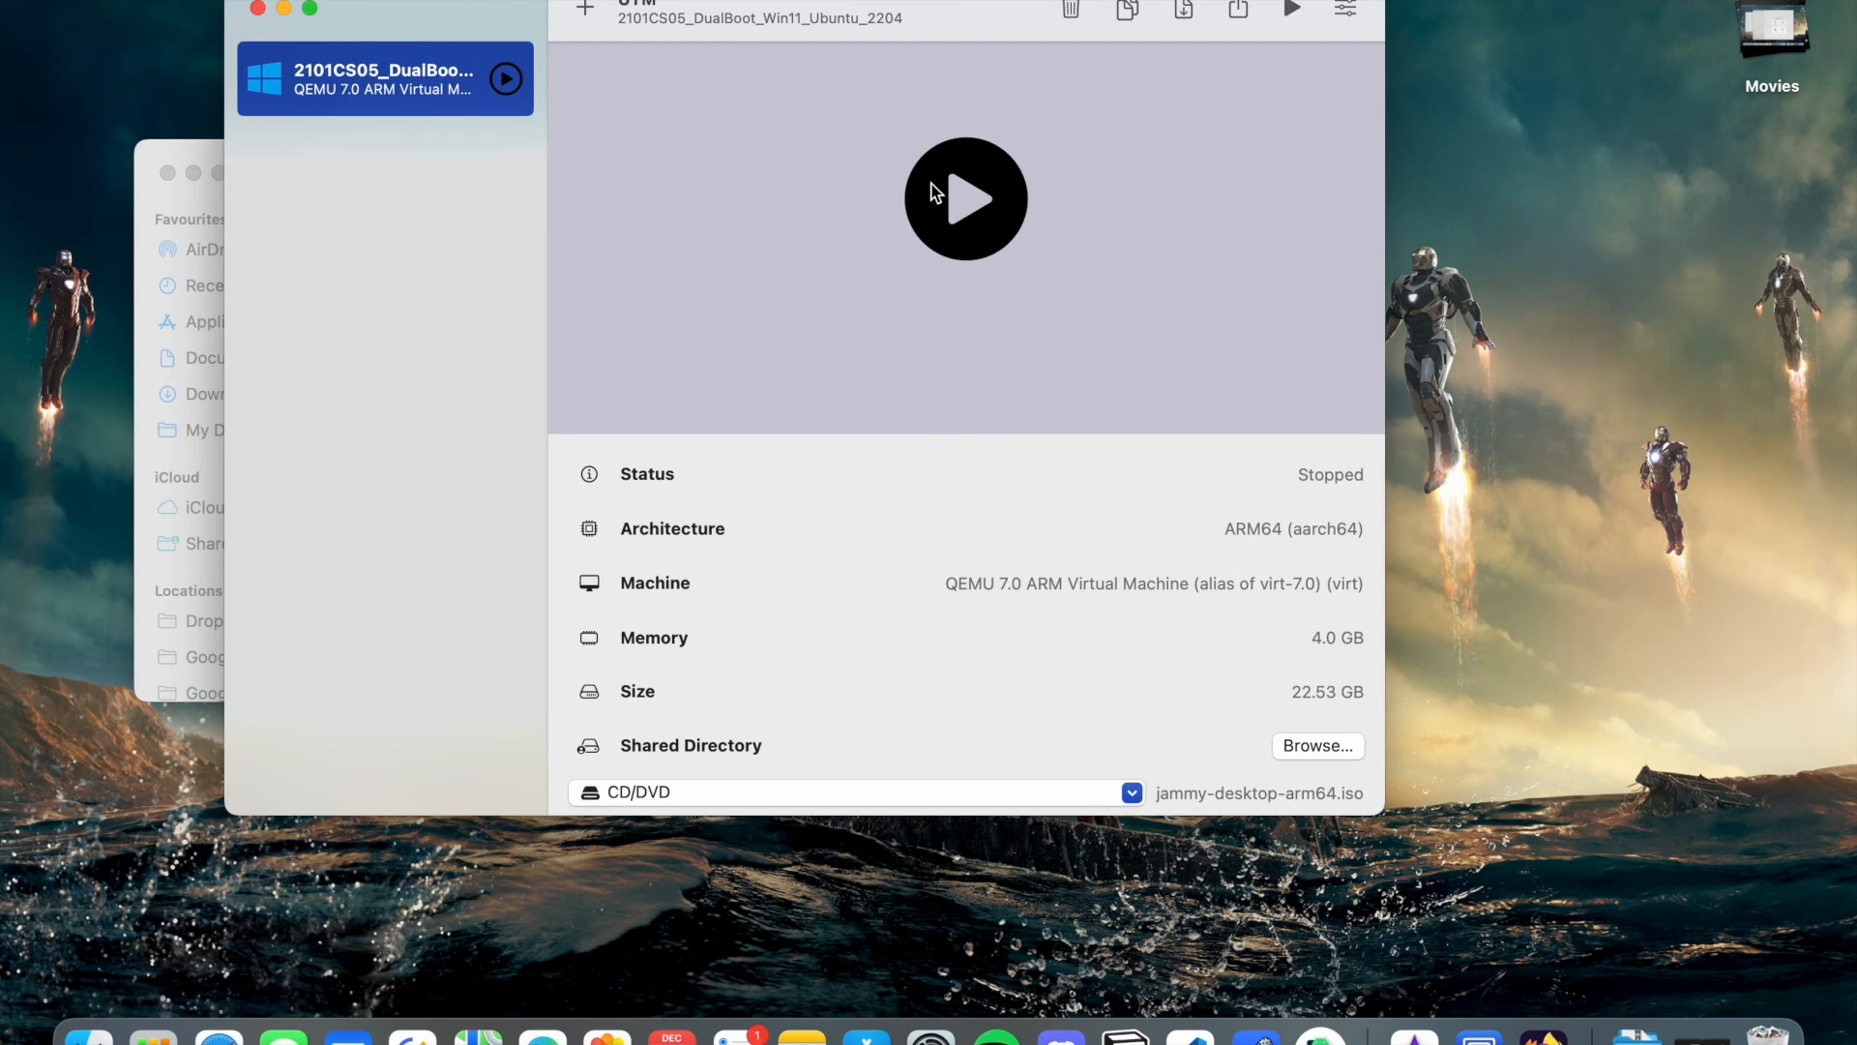
pyautogui.click(969, 215)
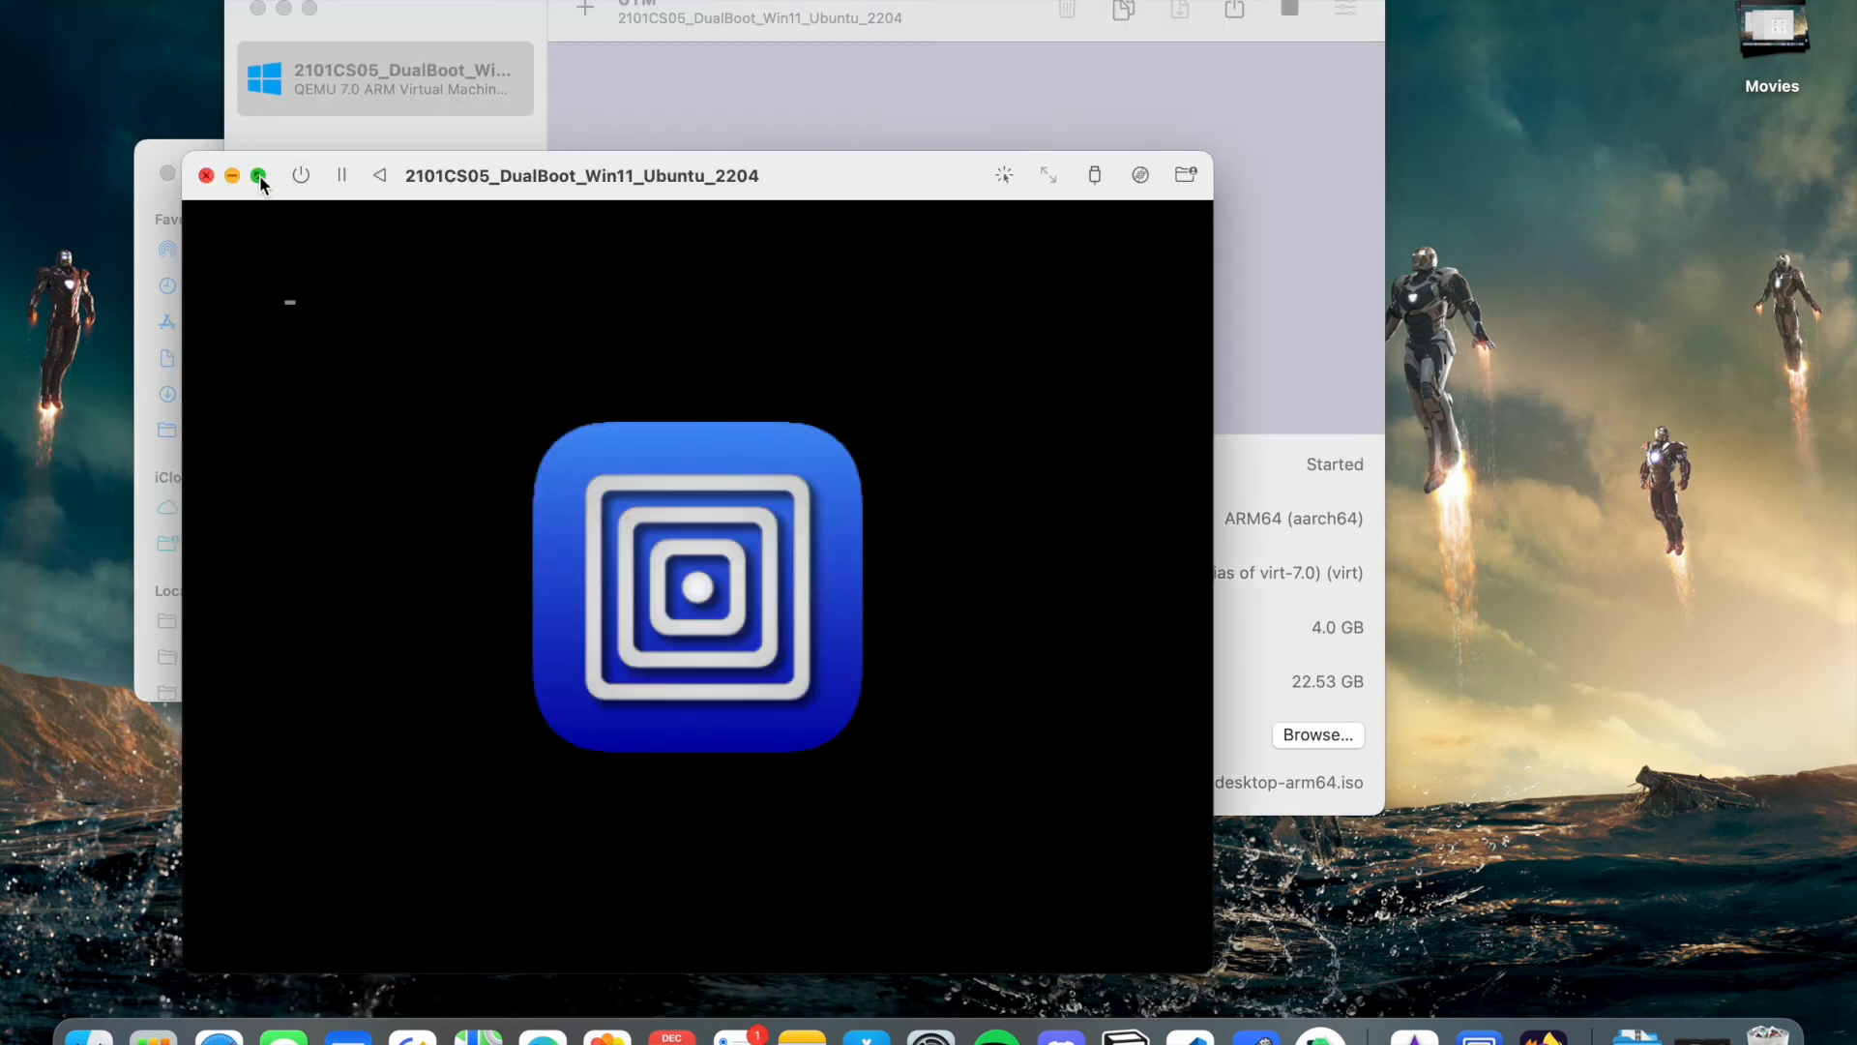
# - Boot the highlighted Ubuntu entry from the GRUB menu to reach the login screen
pyautogui.moveTo(260, 176)
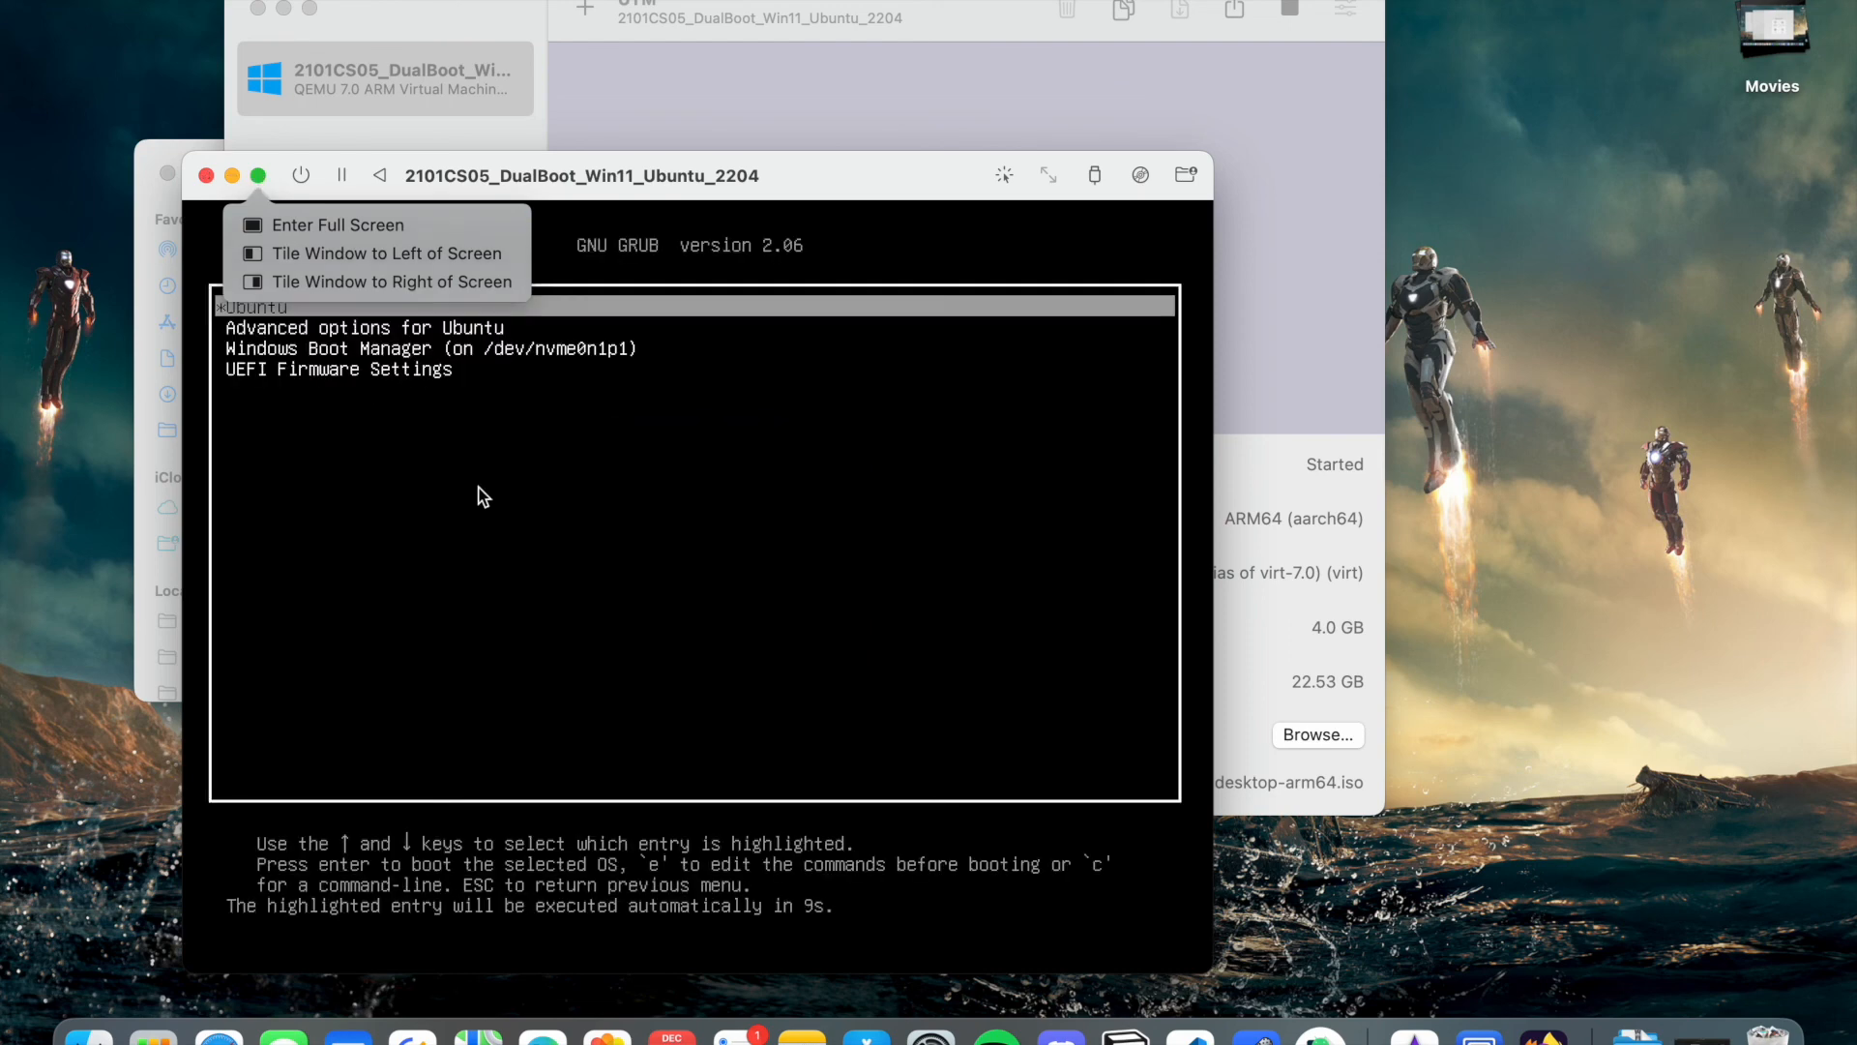
pyautogui.press('Up')
pyautogui.click(476, 484)
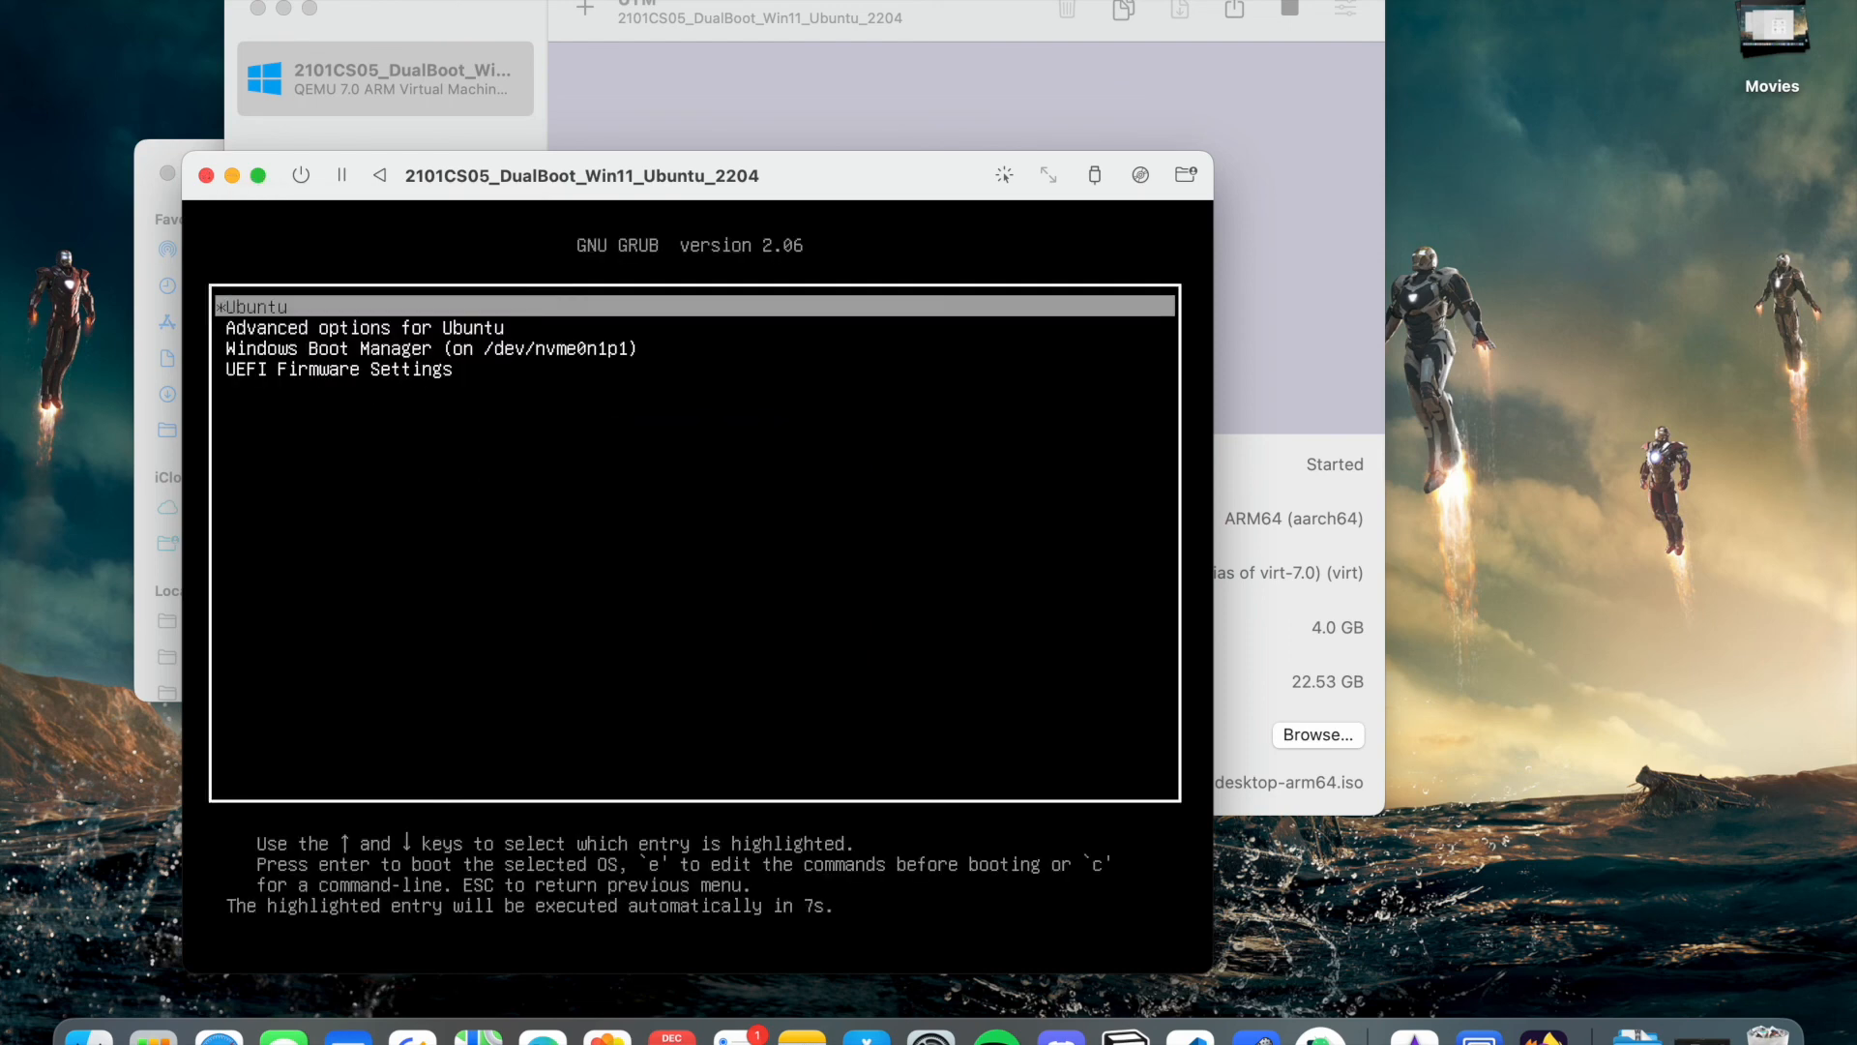
pyautogui.press('Down')
pyautogui.press('Down')
pyautogui.press('Down')
pyautogui.press('Up')
pyautogui.press('Up')
pyautogui.press('Up')
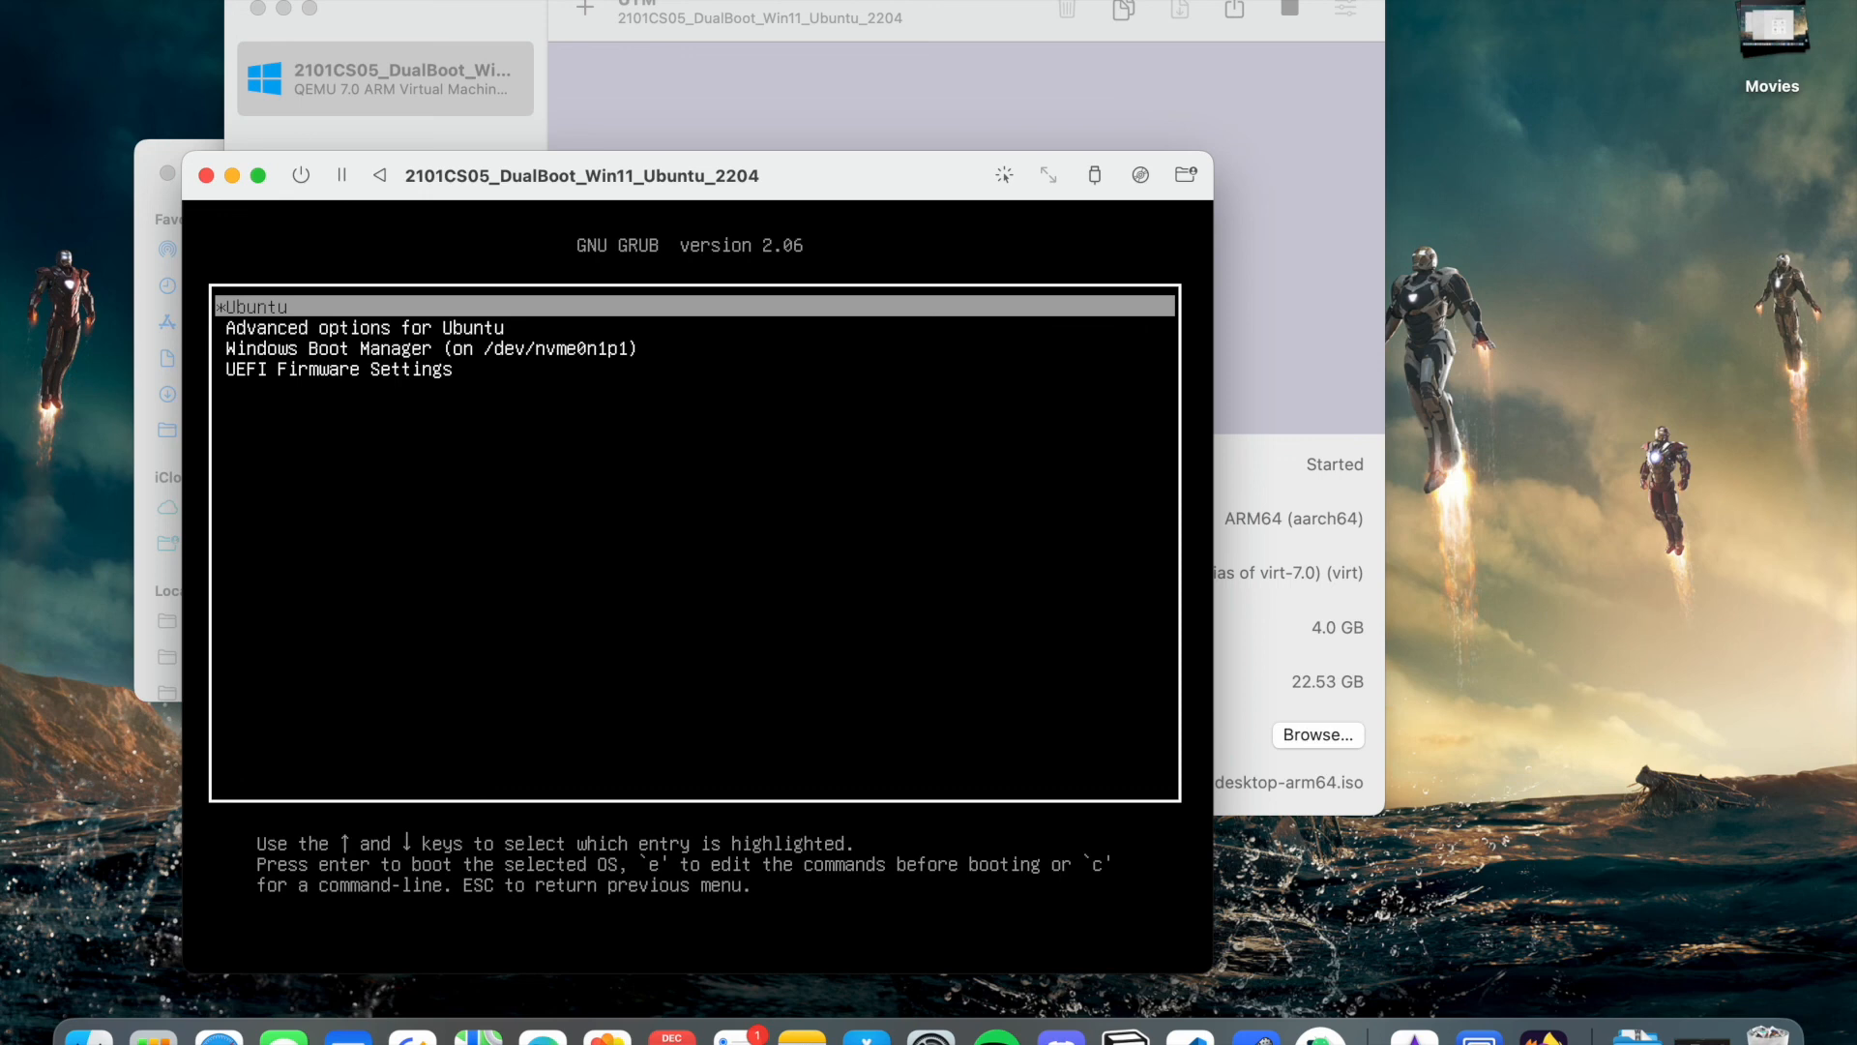
pyautogui.press('Return')
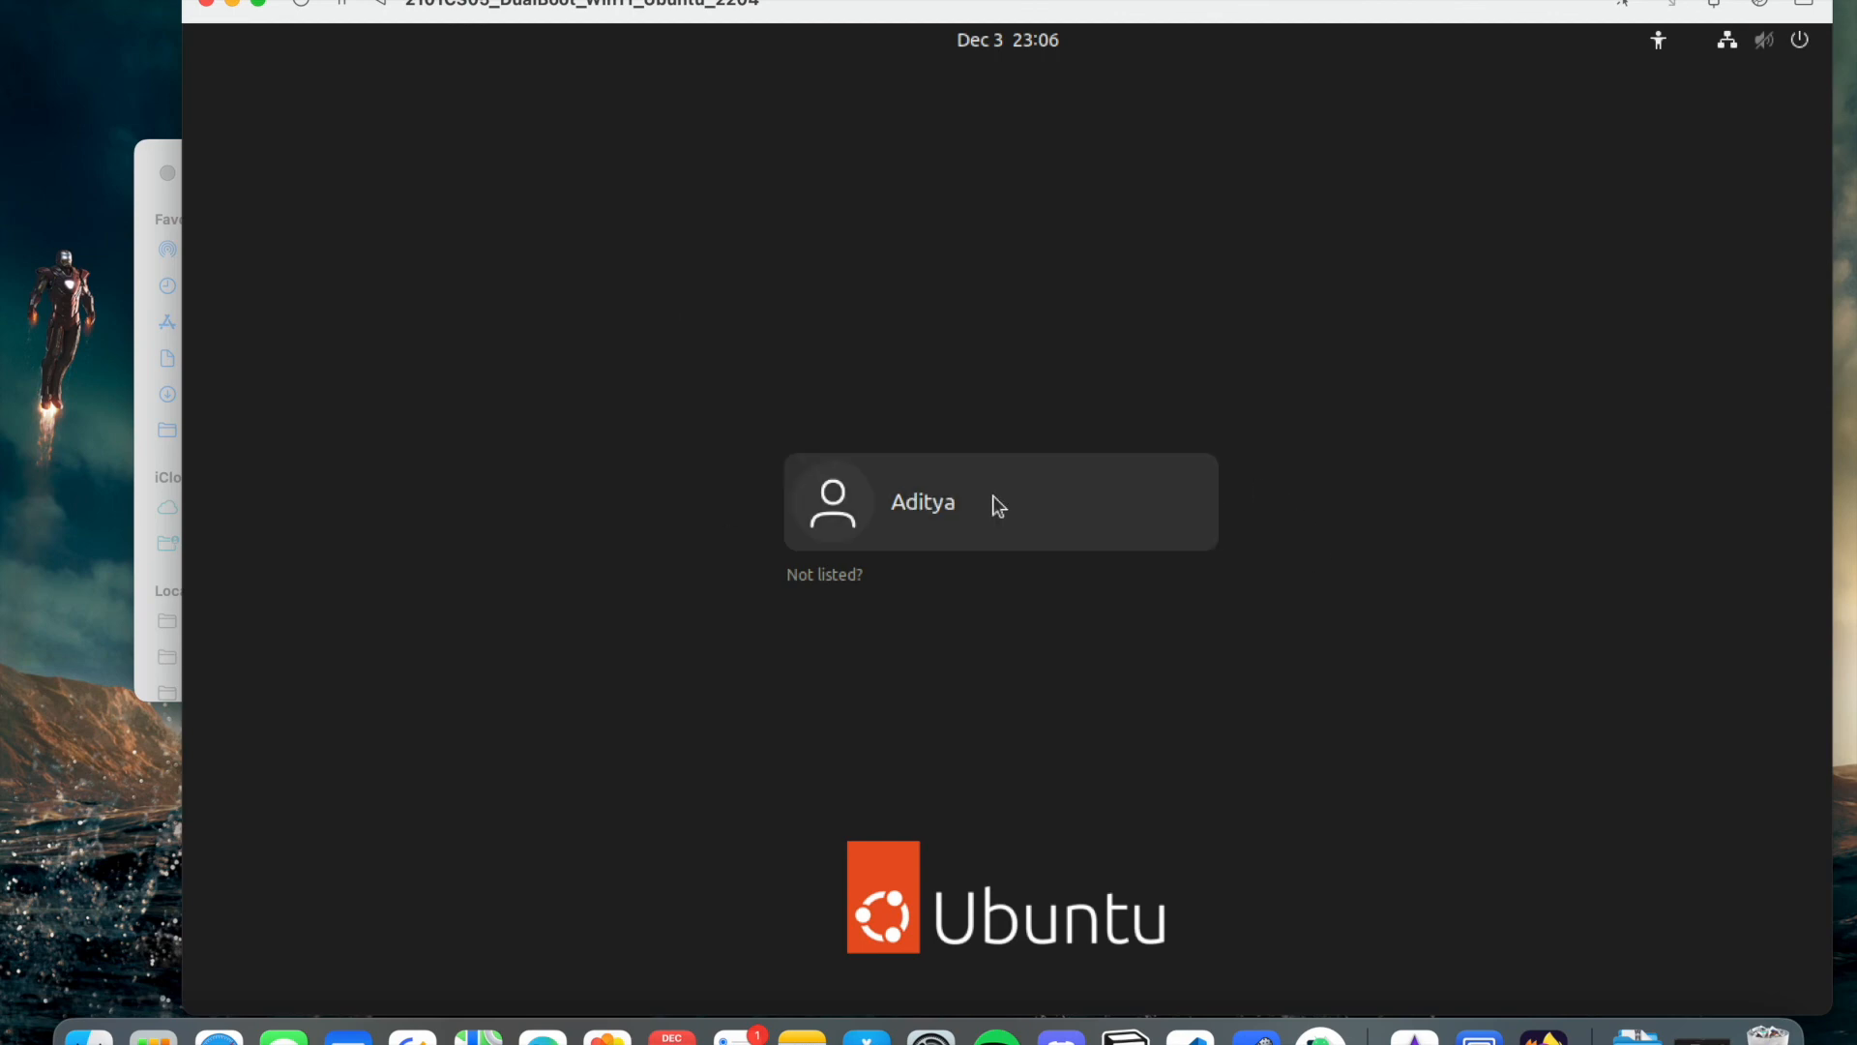
# - Sign in to Ubuntu as the new user with the account password
pyautogui.click(996, 504)
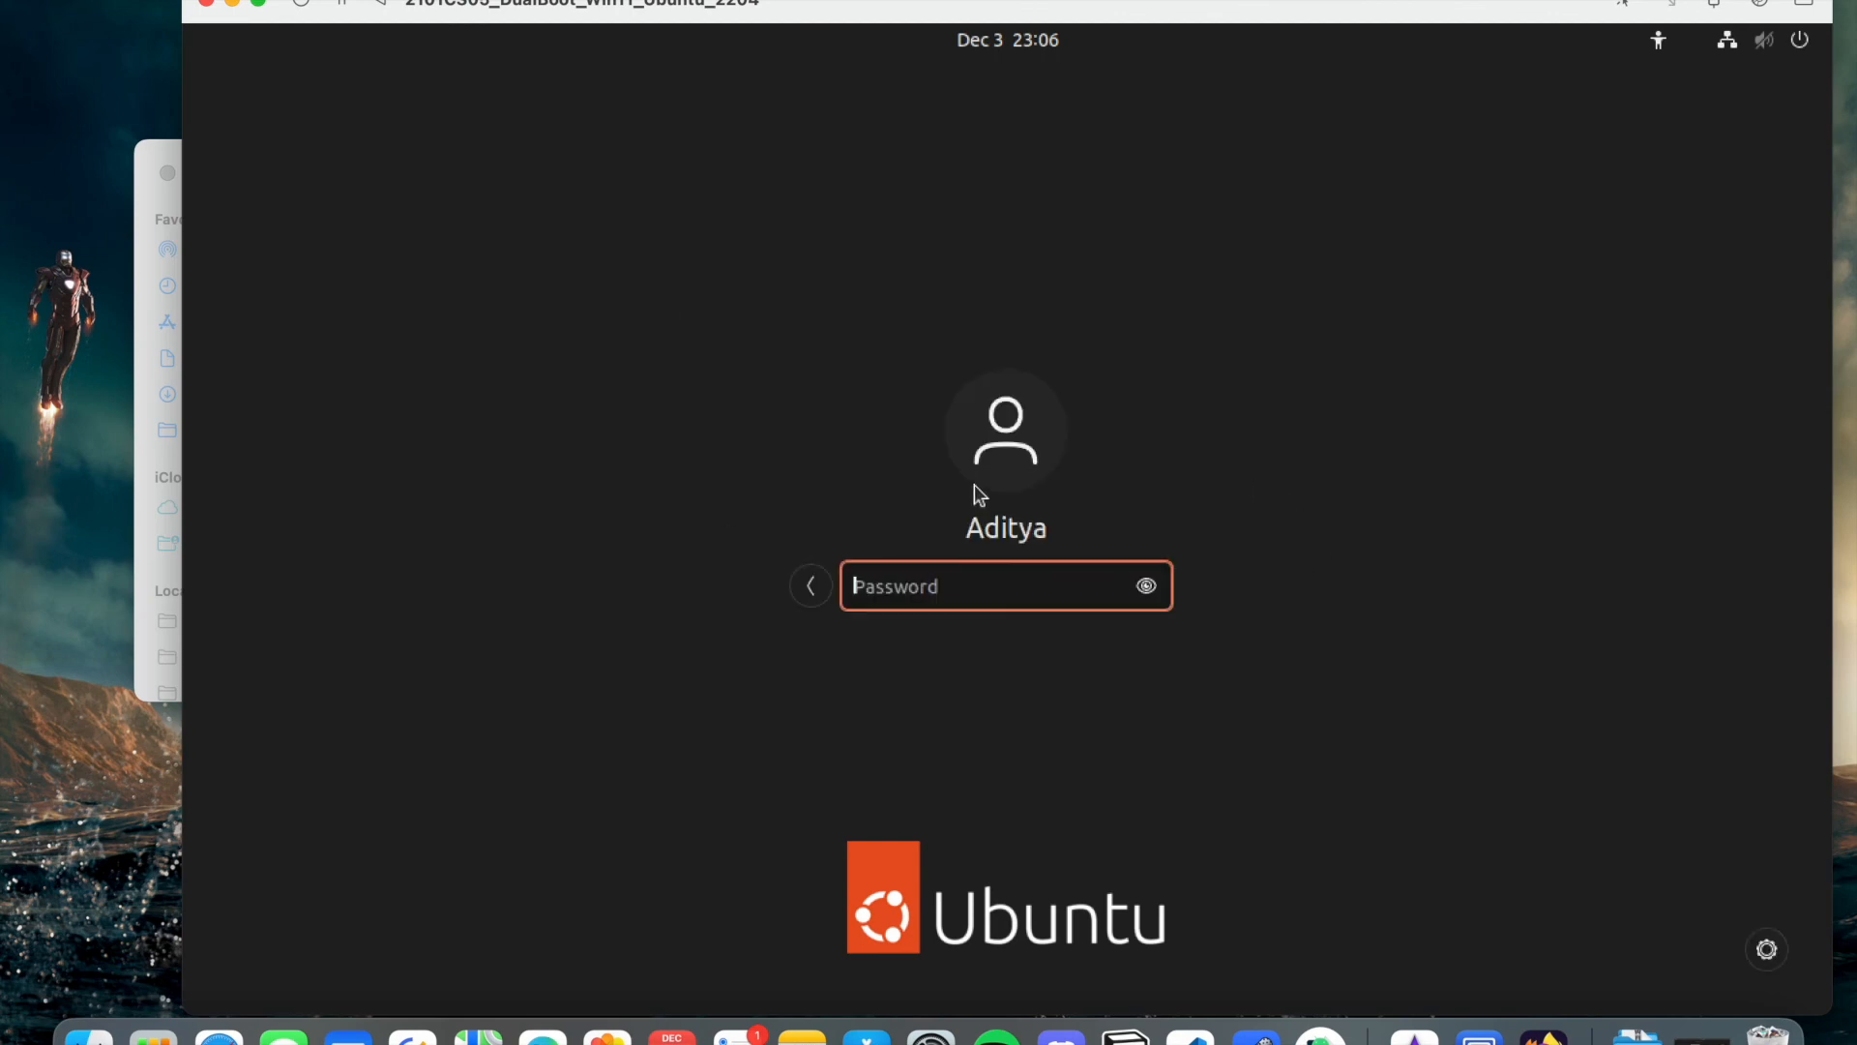
pyautogui.write('********')
pyautogui.press('Return')
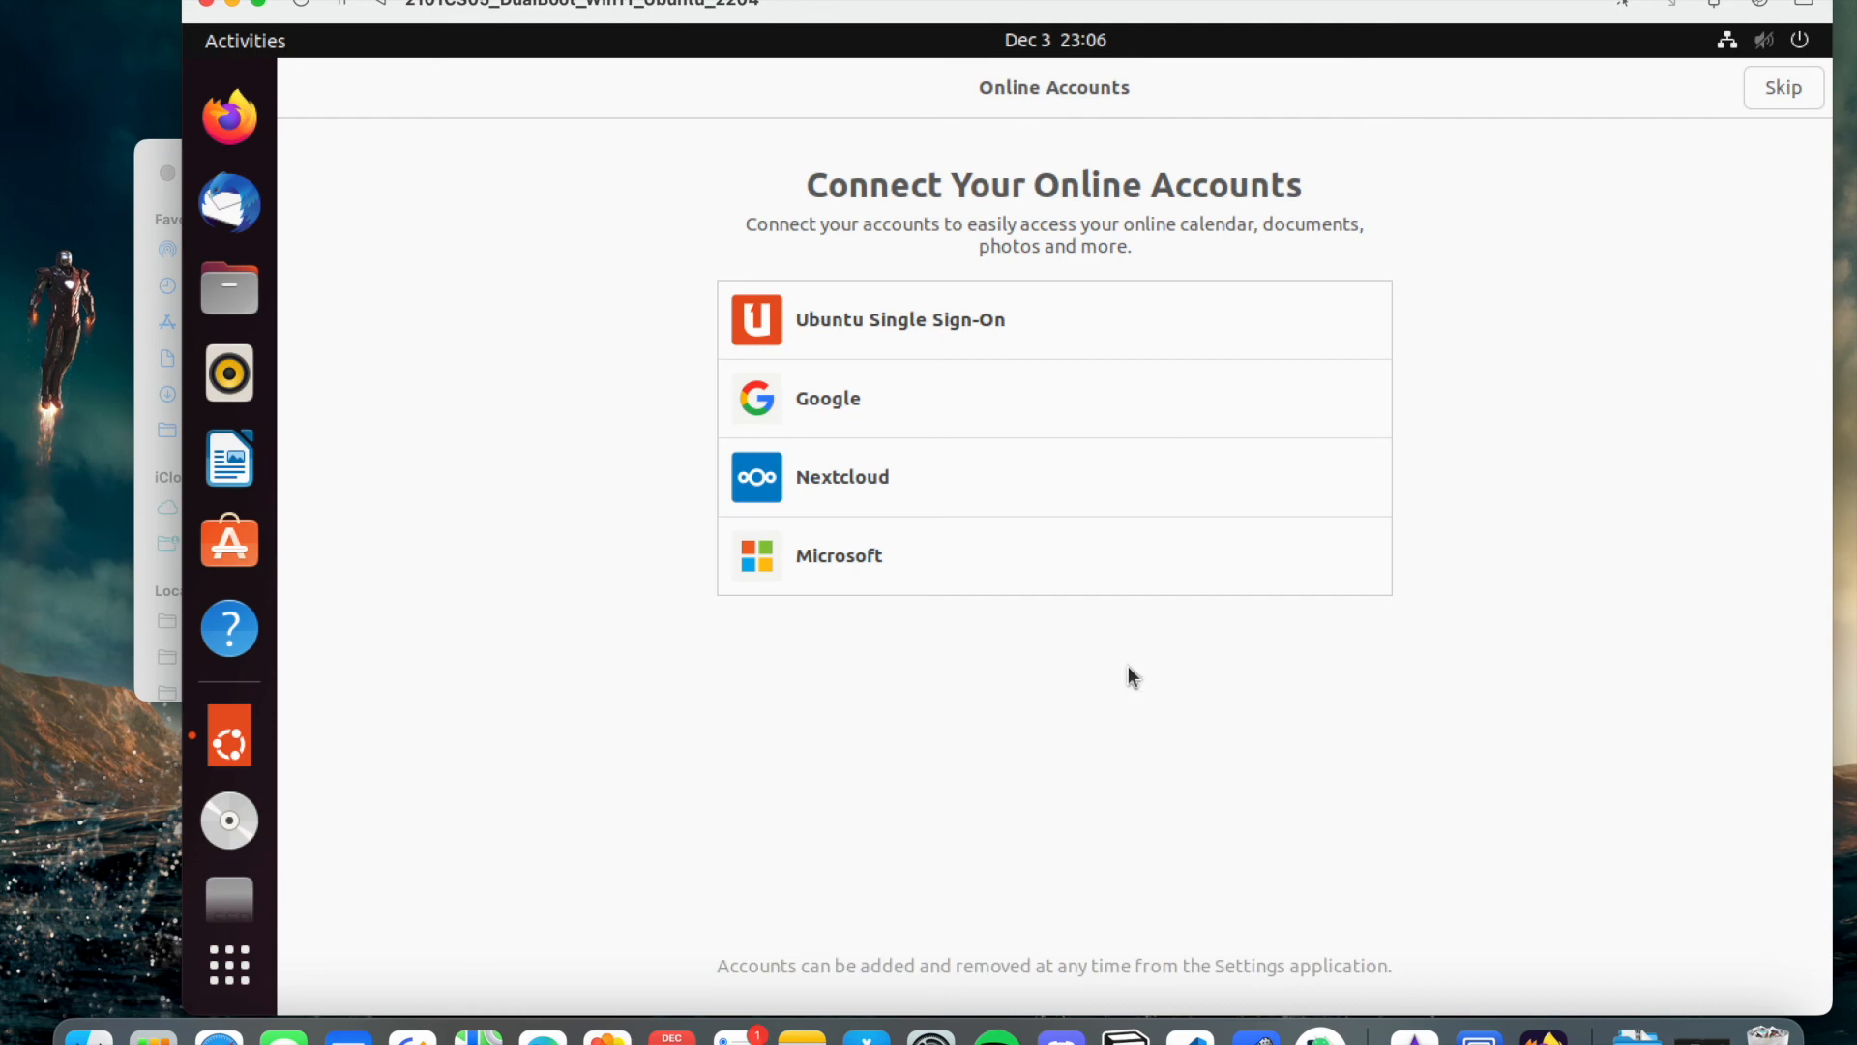
# - Pass the Welcome to Ubuntu pages: skip online accounts, past Livepatch and Help improve Ubuntu, then Done
pyautogui.click(1784, 87)
pyautogui.click(1785, 89)
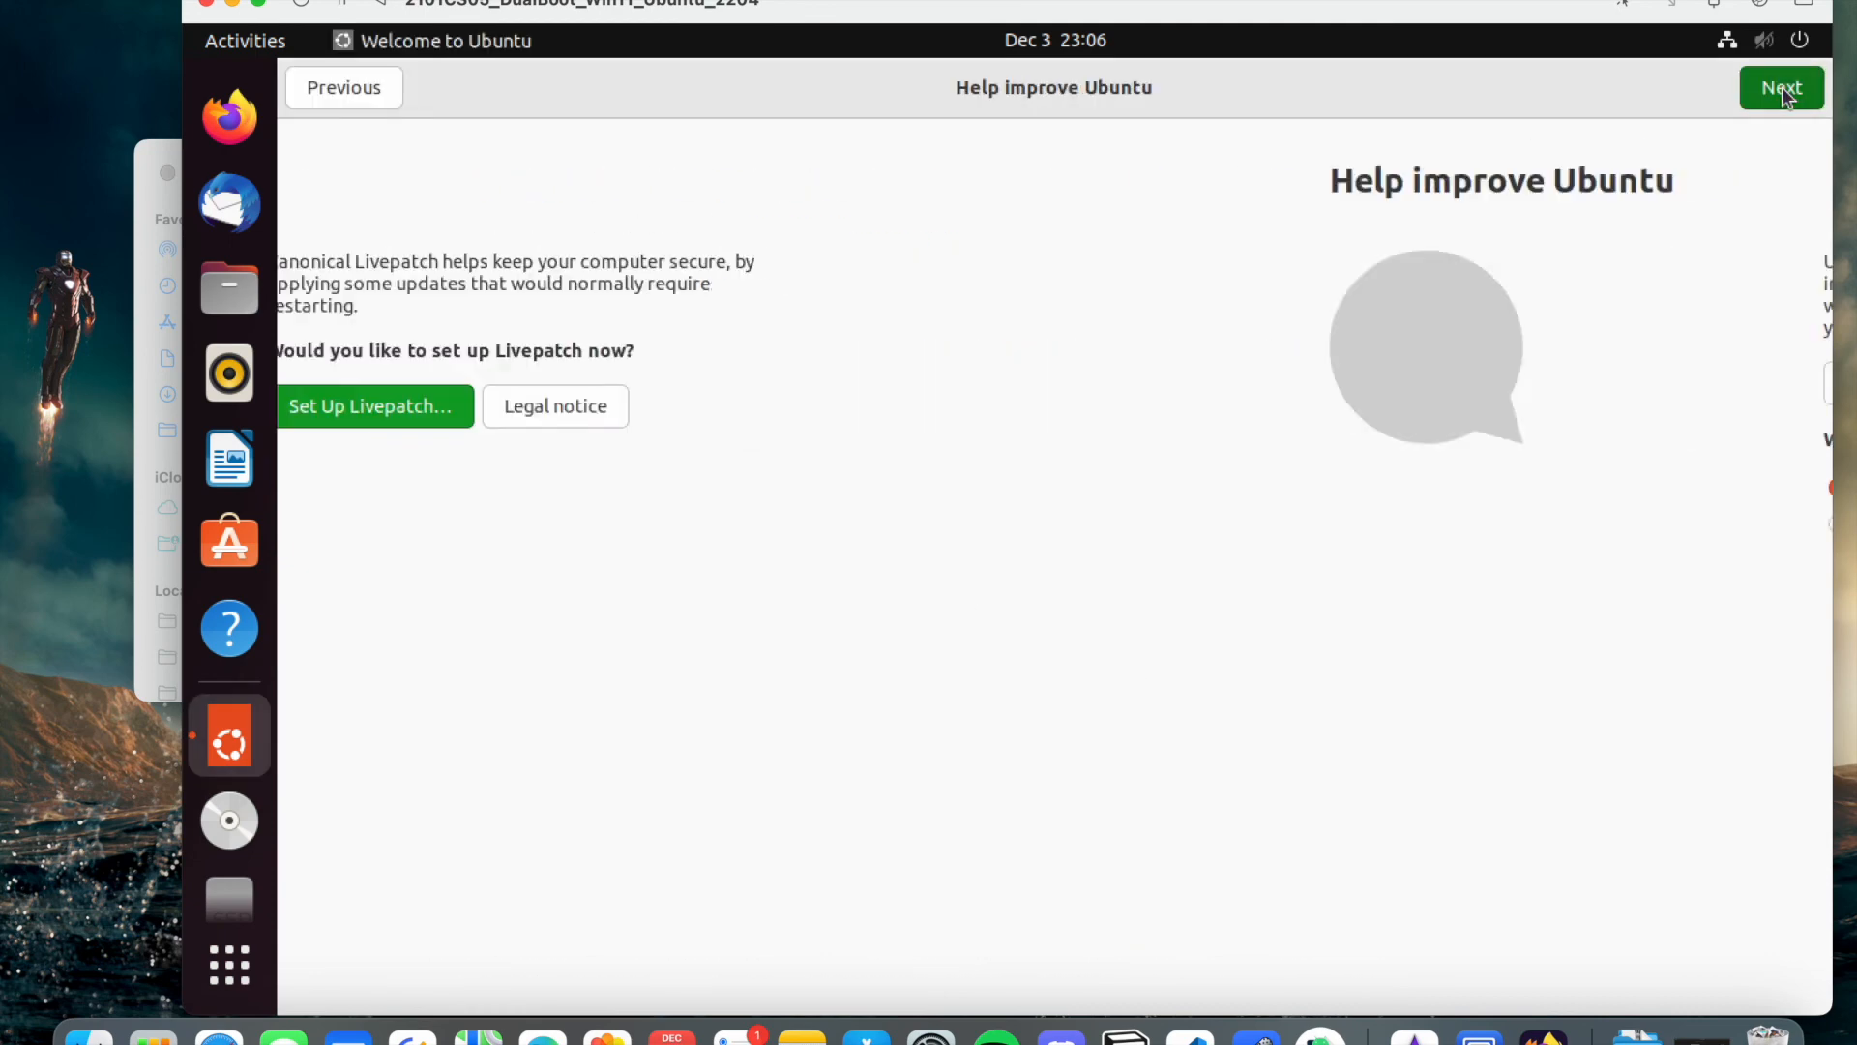
pyautogui.click(1783, 88)
pyautogui.click(1783, 88)
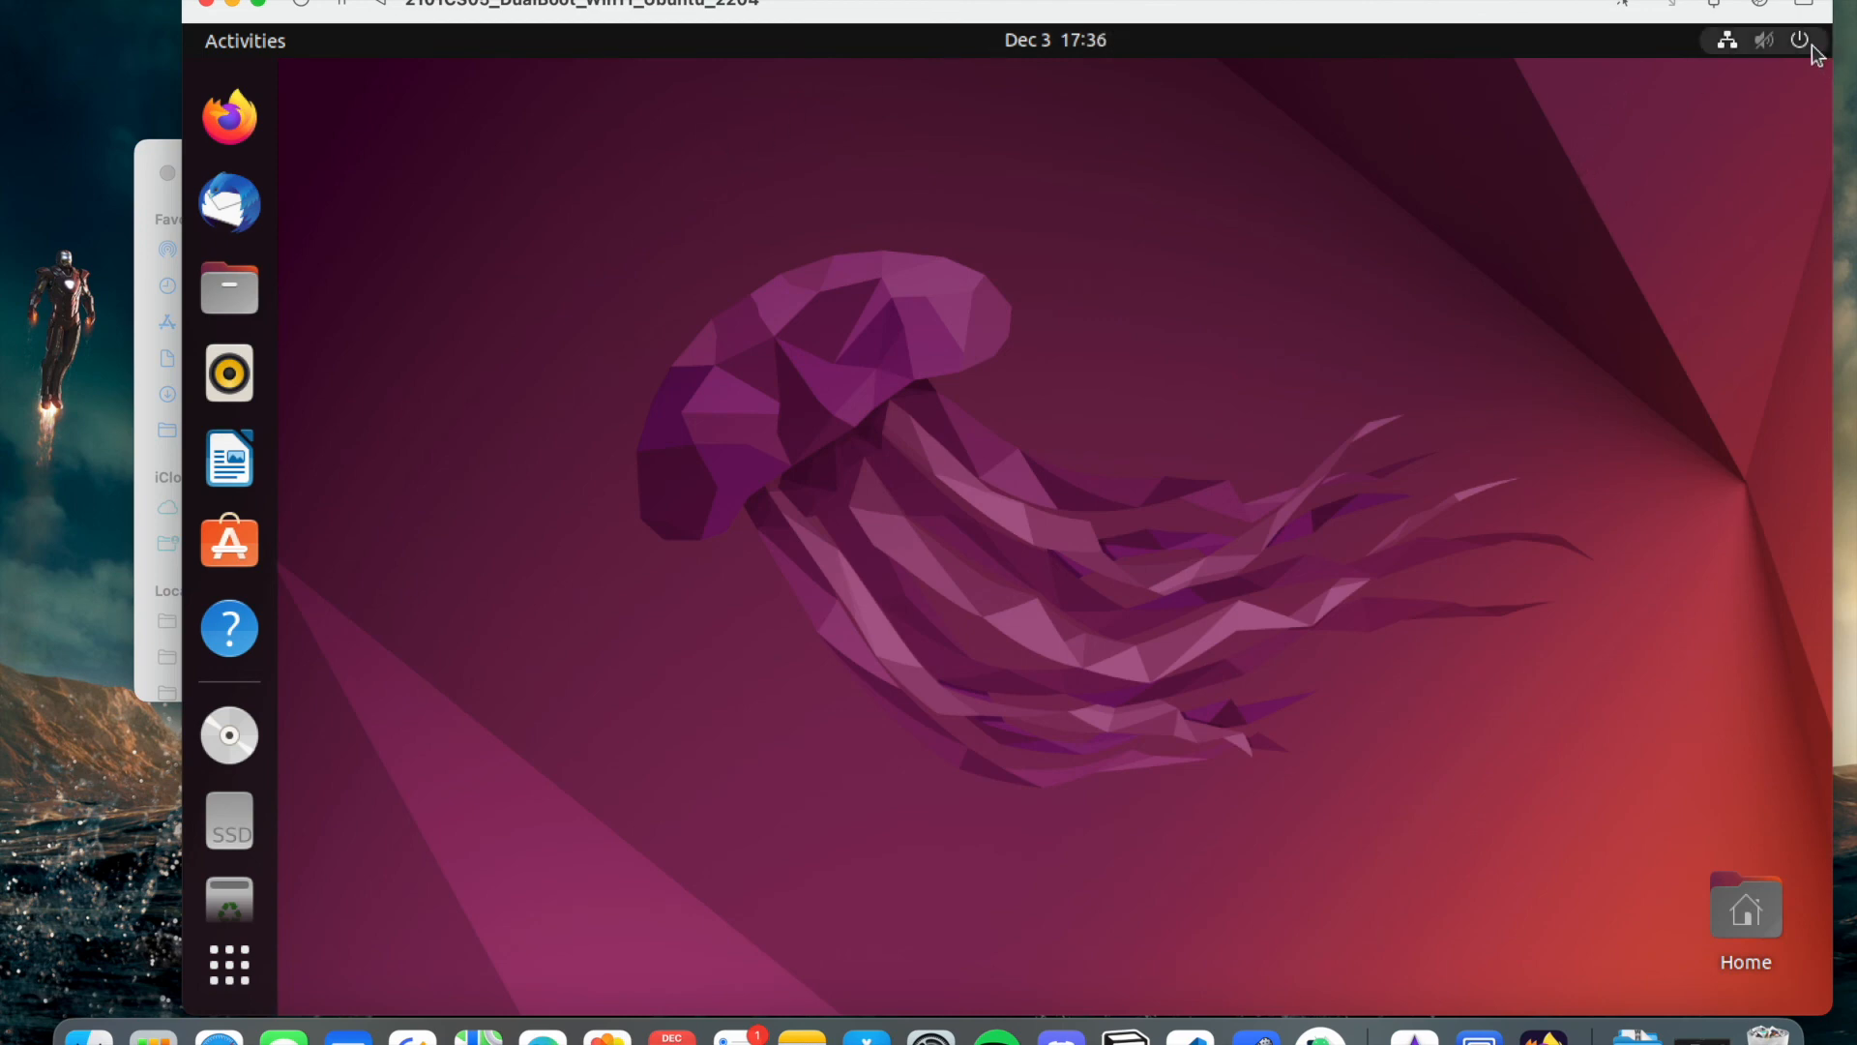
# - Switch the VM display to full screen and sign back in to Ubuntu
pyautogui.click(258, 4)
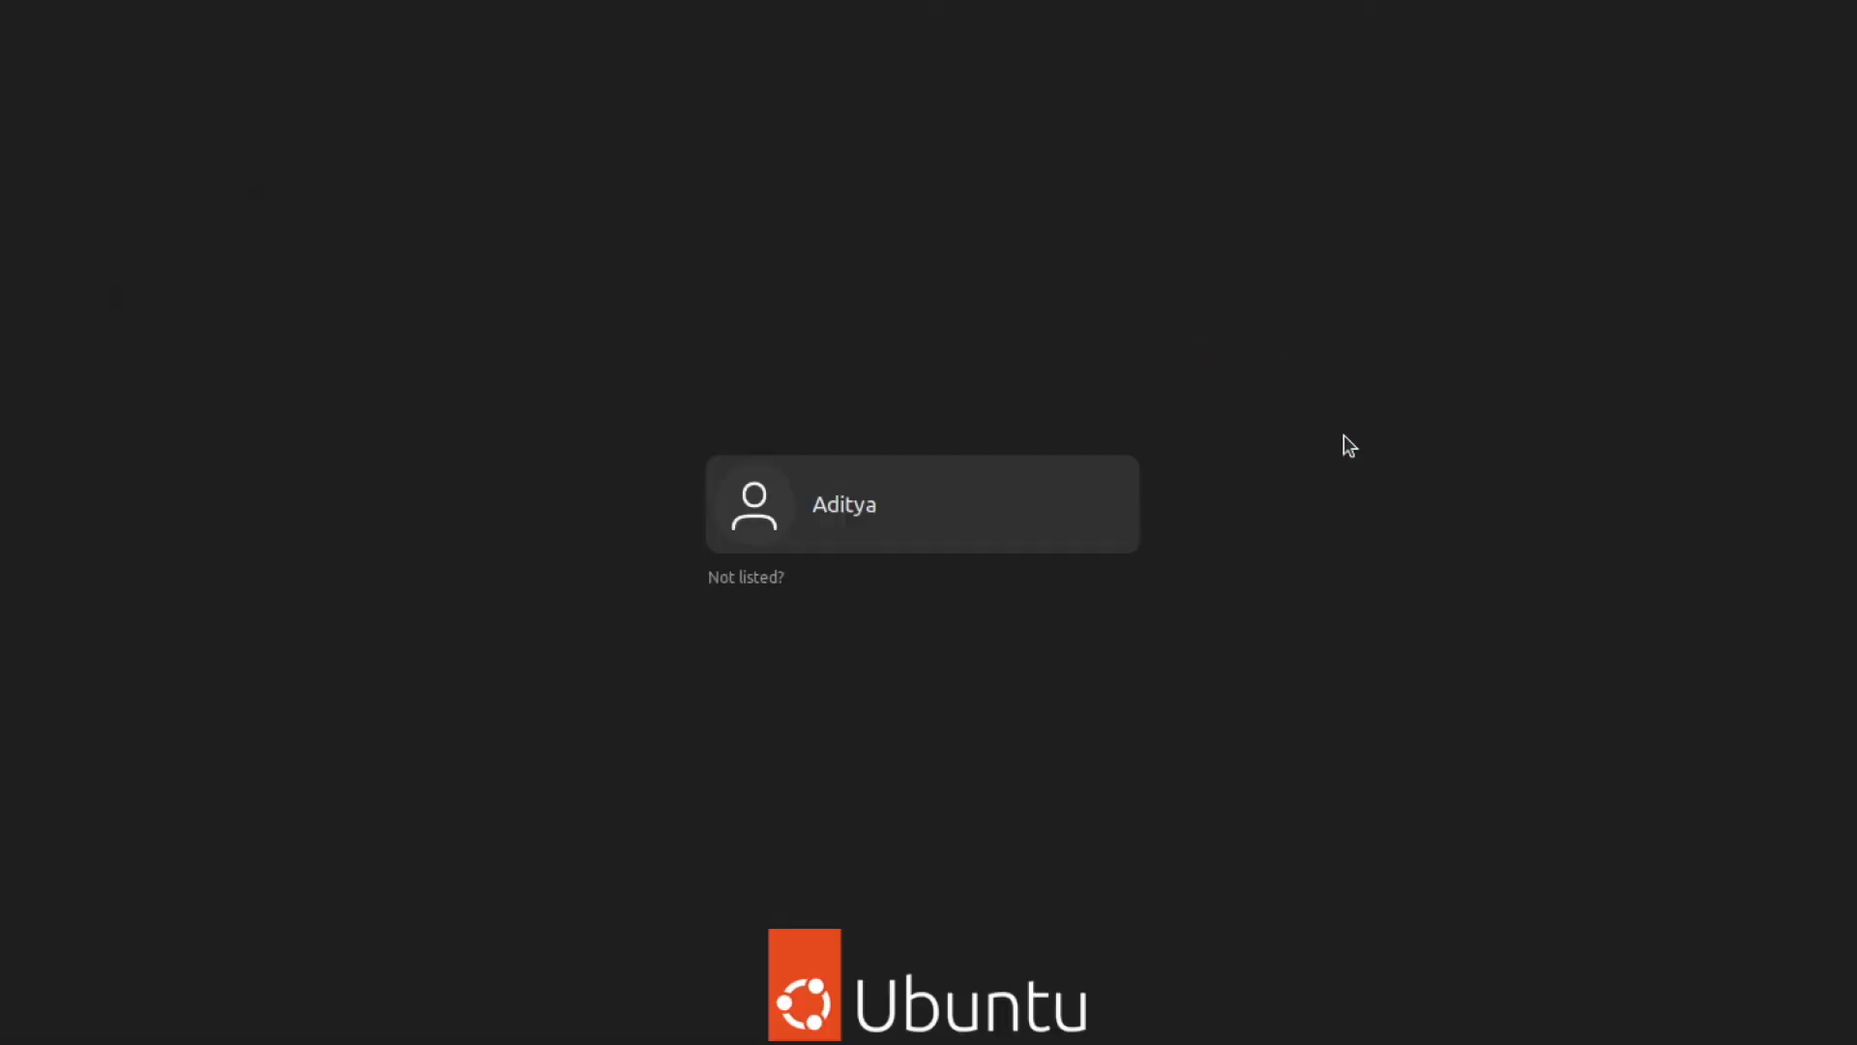
pyautogui.click(958, 523)
pyautogui.write('*********')
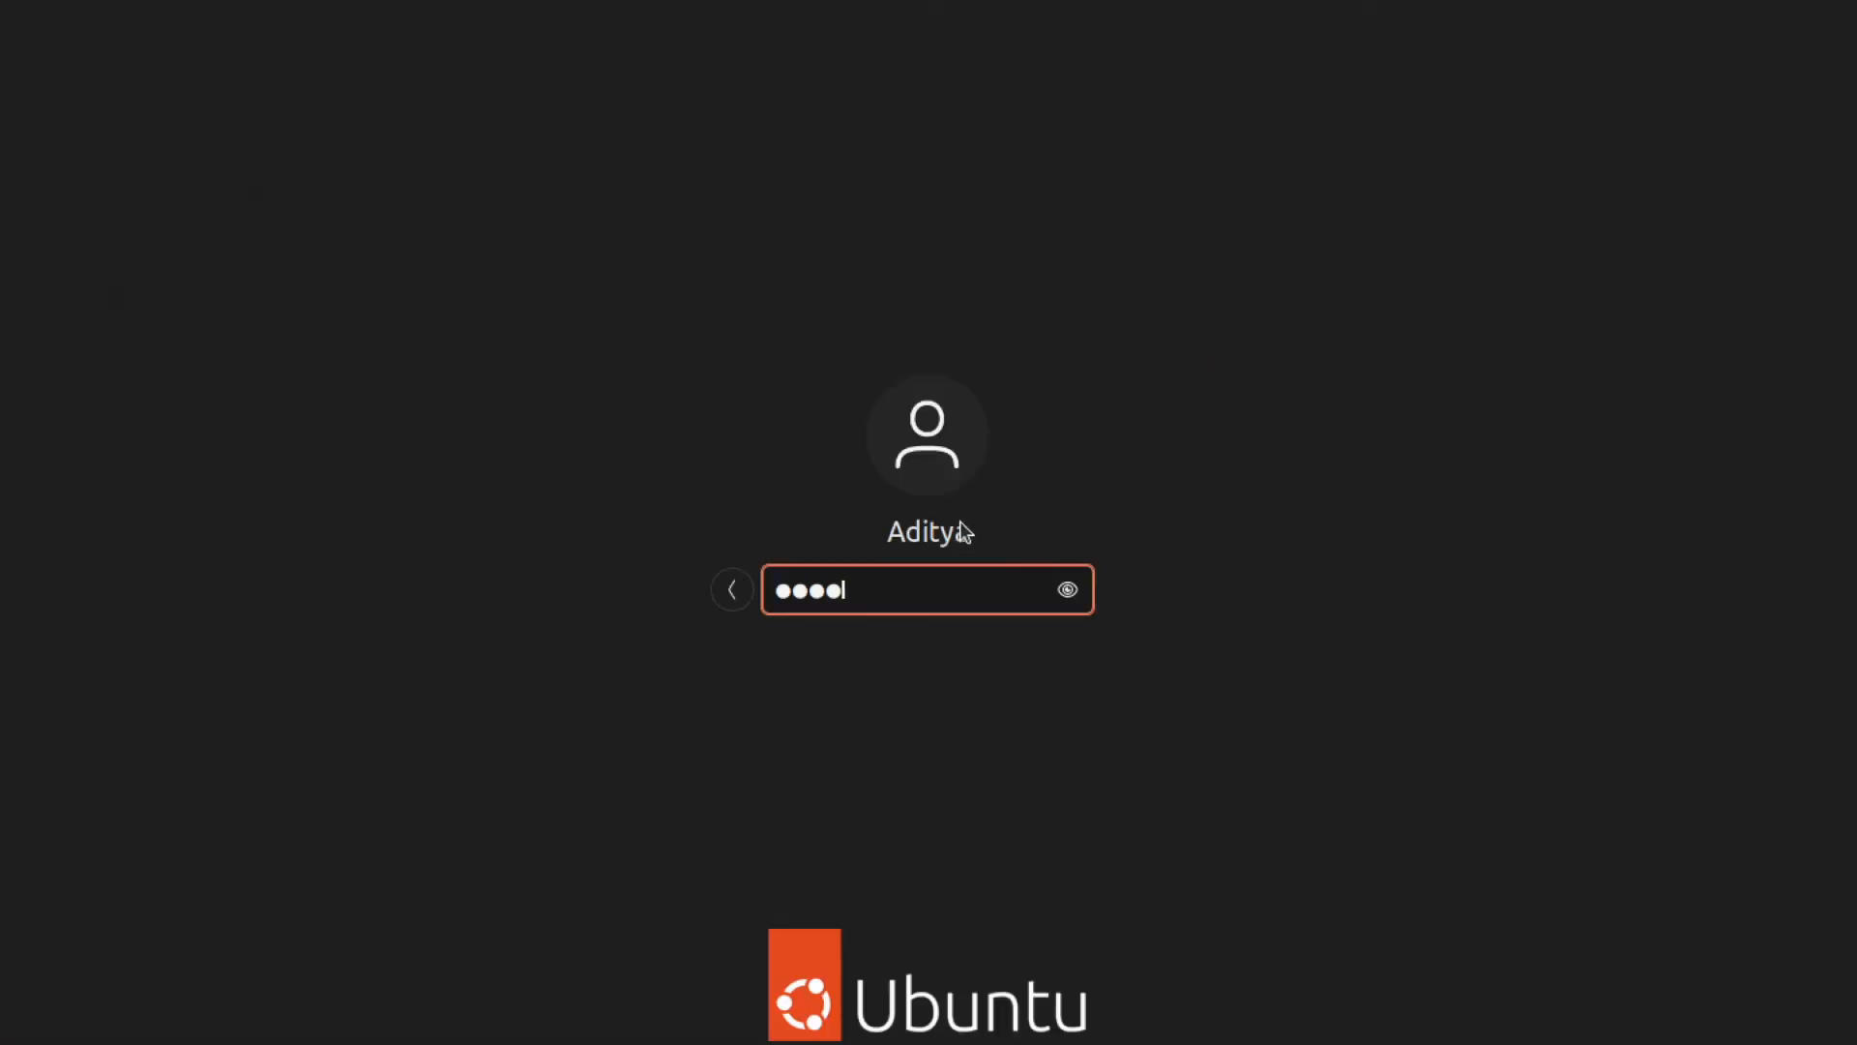
pyautogui.press('Return')
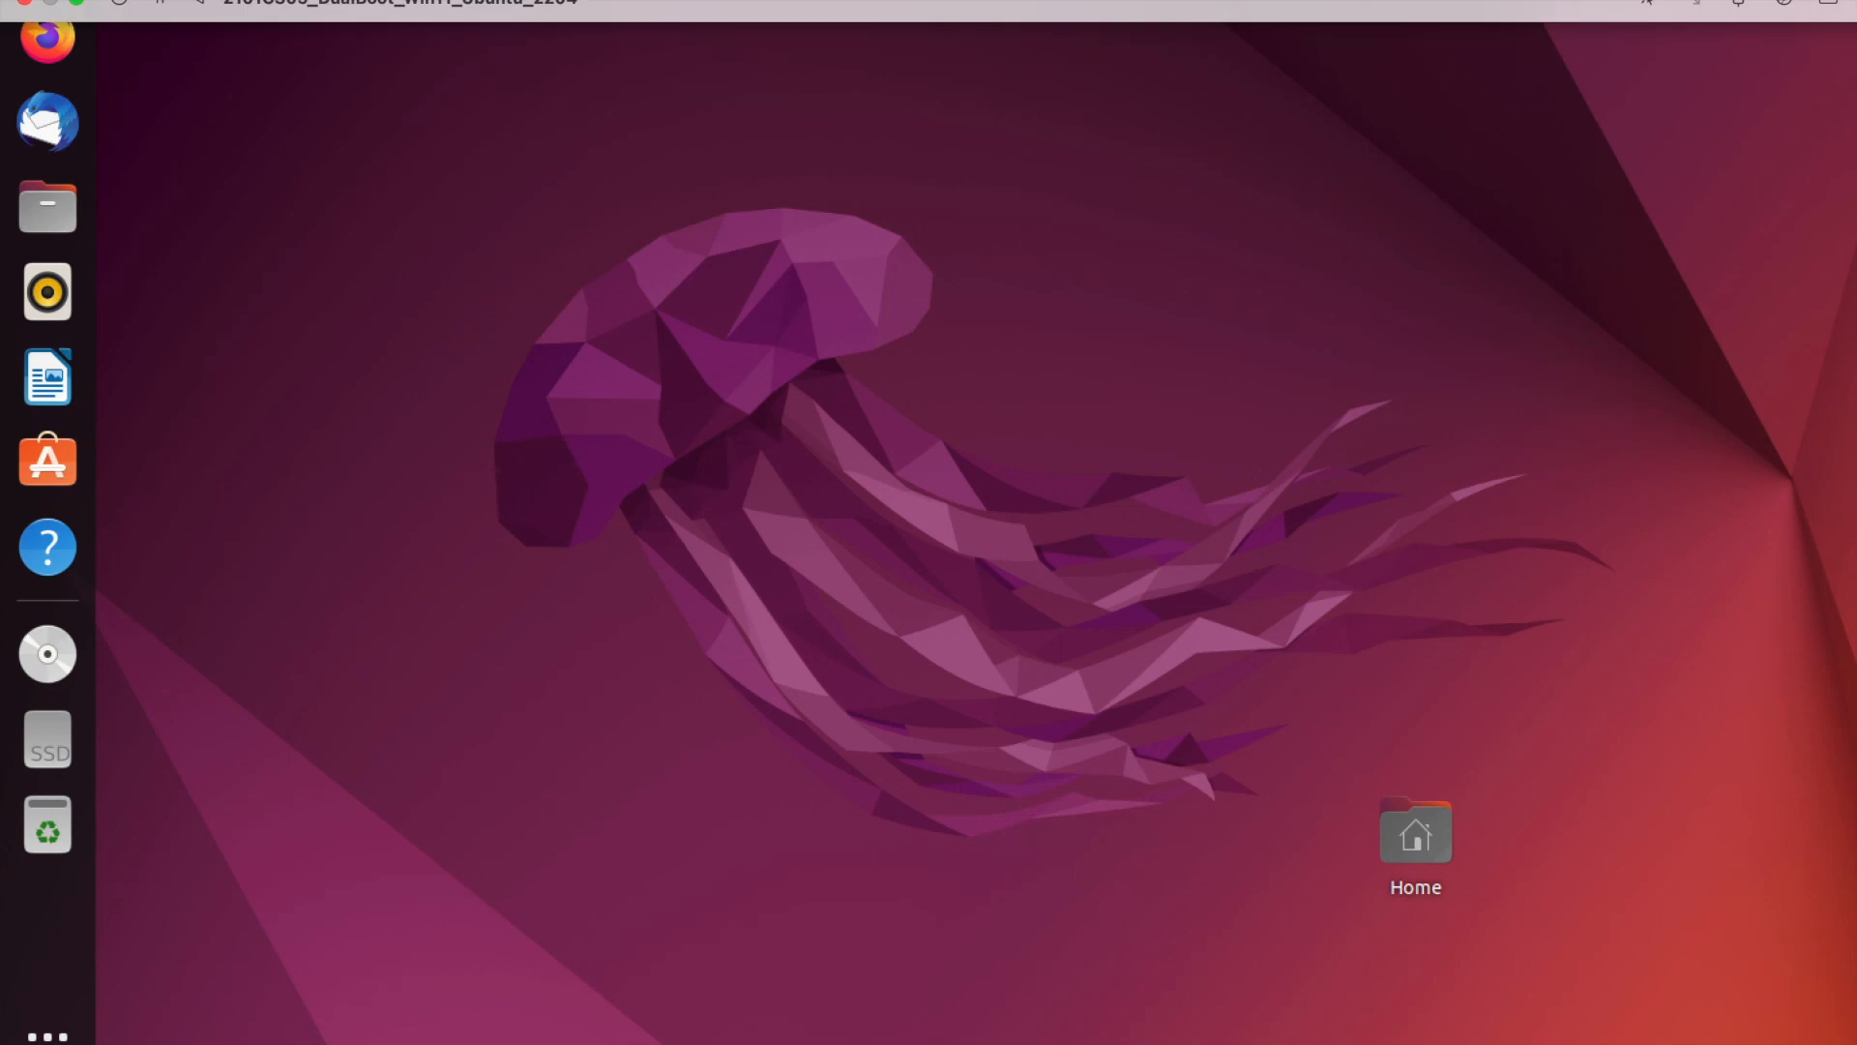
# - Power off Ubuntu via the system menu's Power Off / Log Out > Power Off and confirm
pyautogui.click(1799, 5)
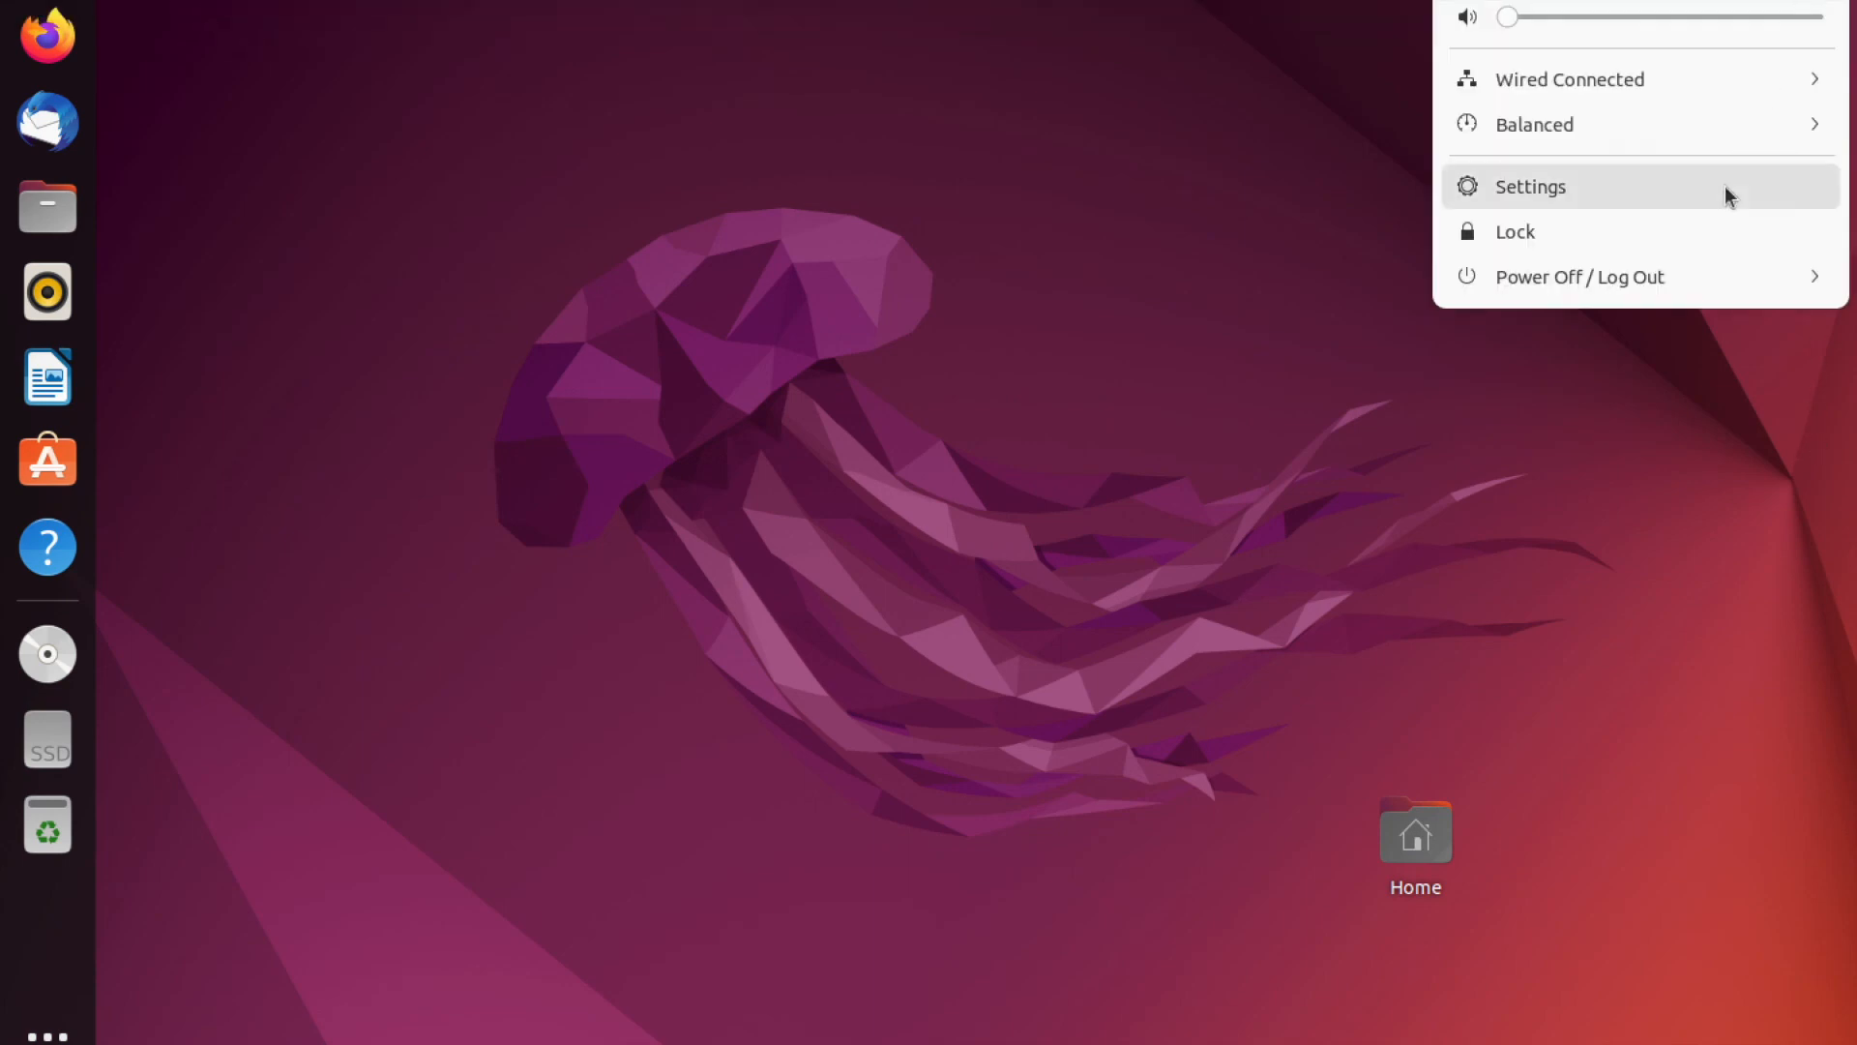
pyautogui.click(1747, 271)
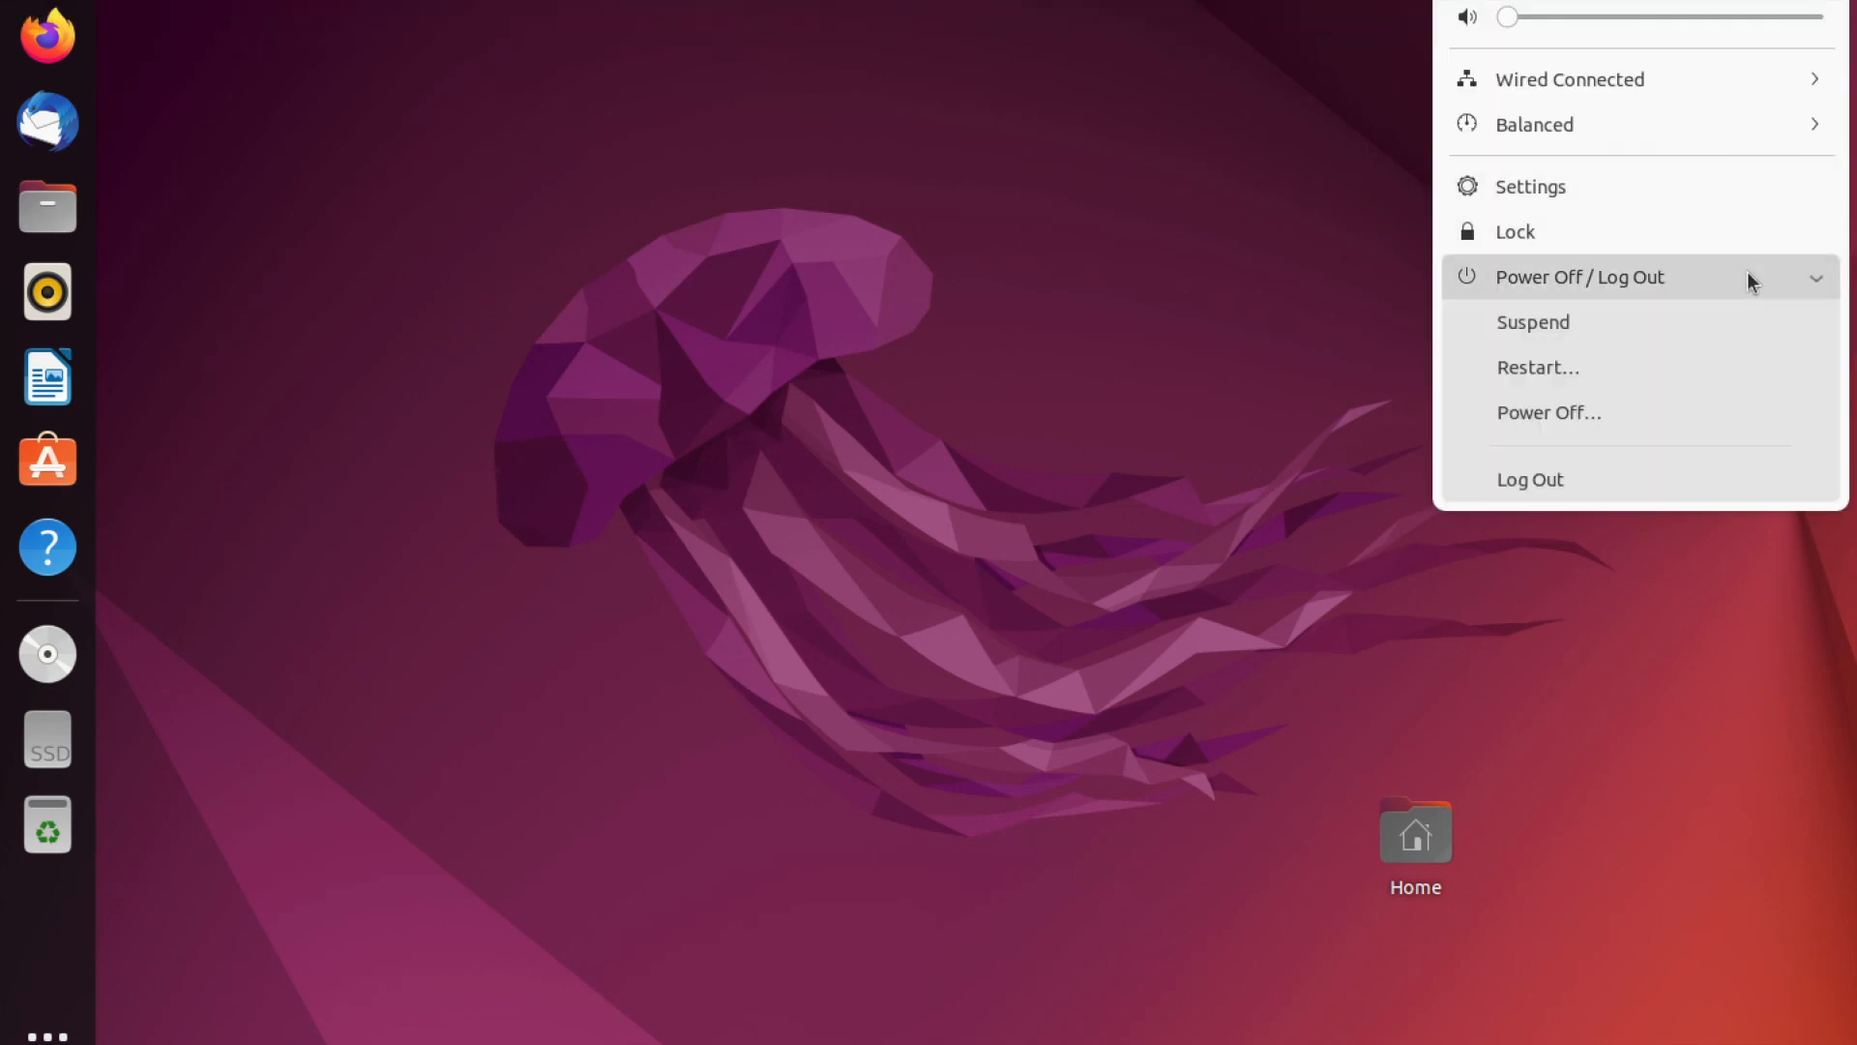
pyautogui.click(1712, 416)
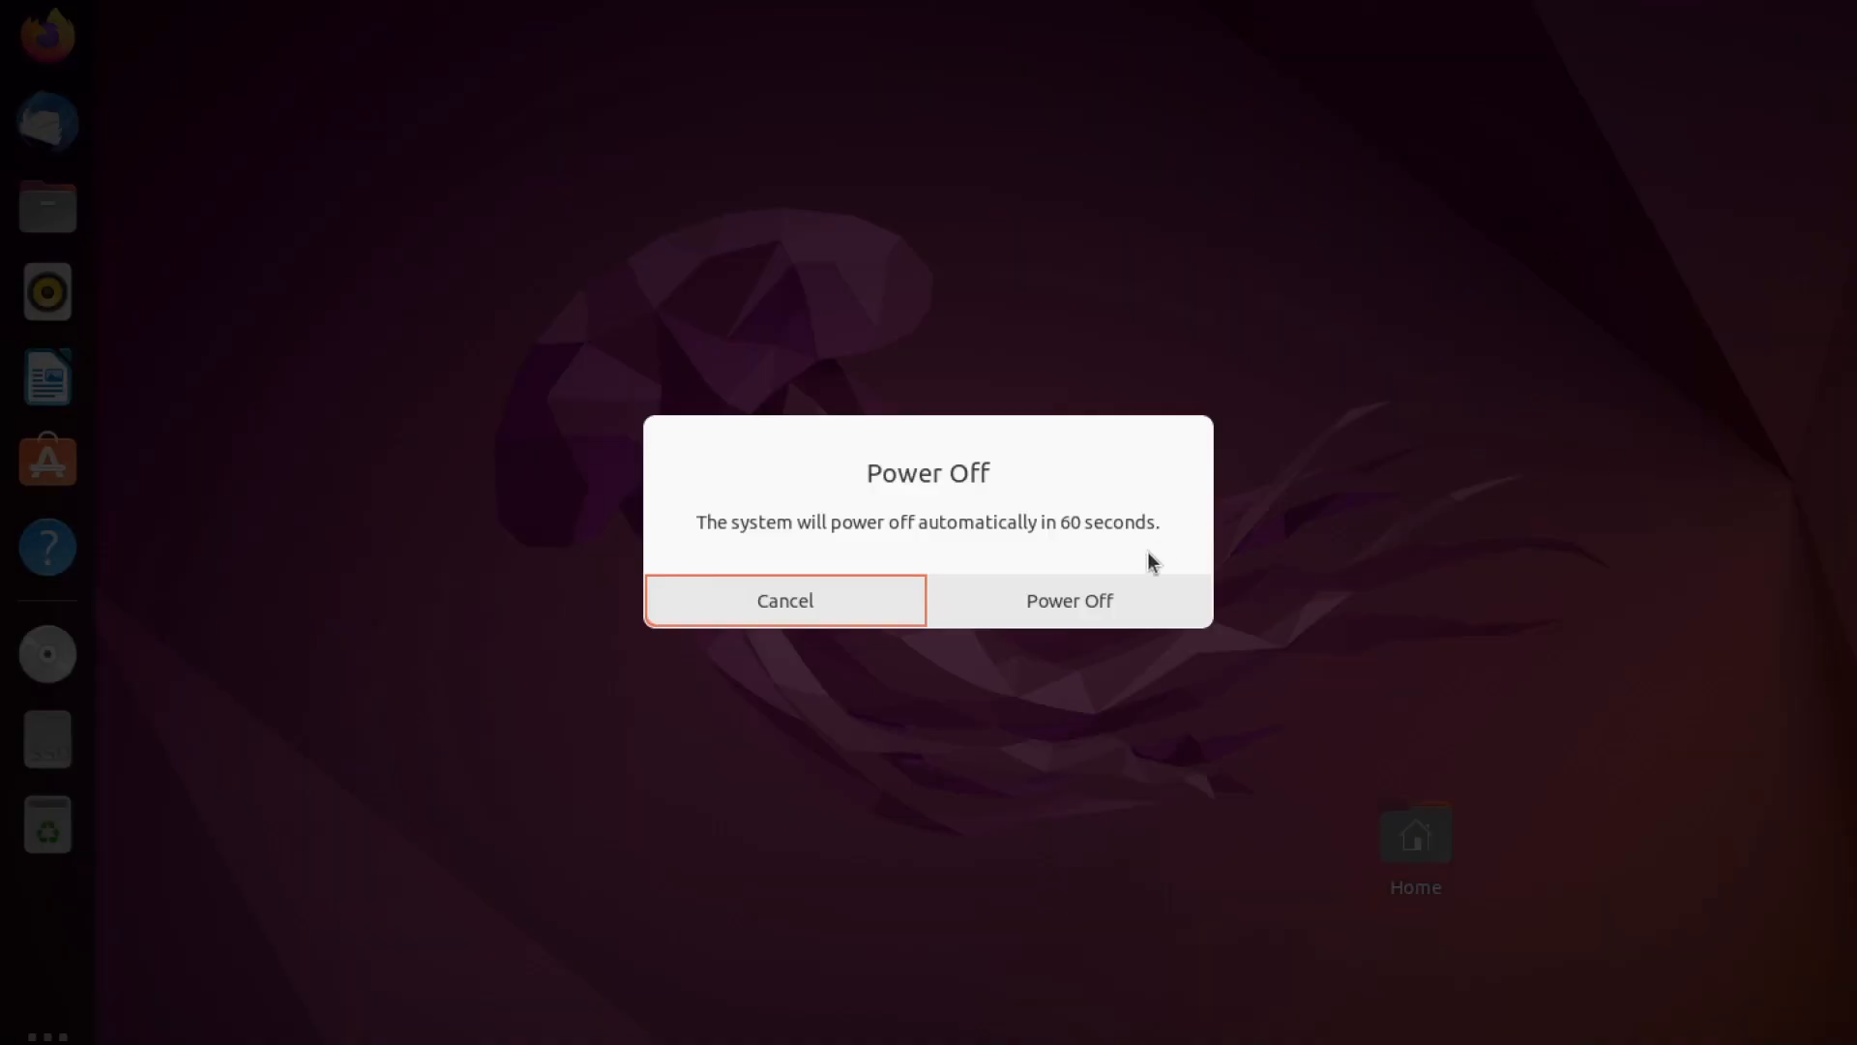
pyautogui.click(1128, 585)
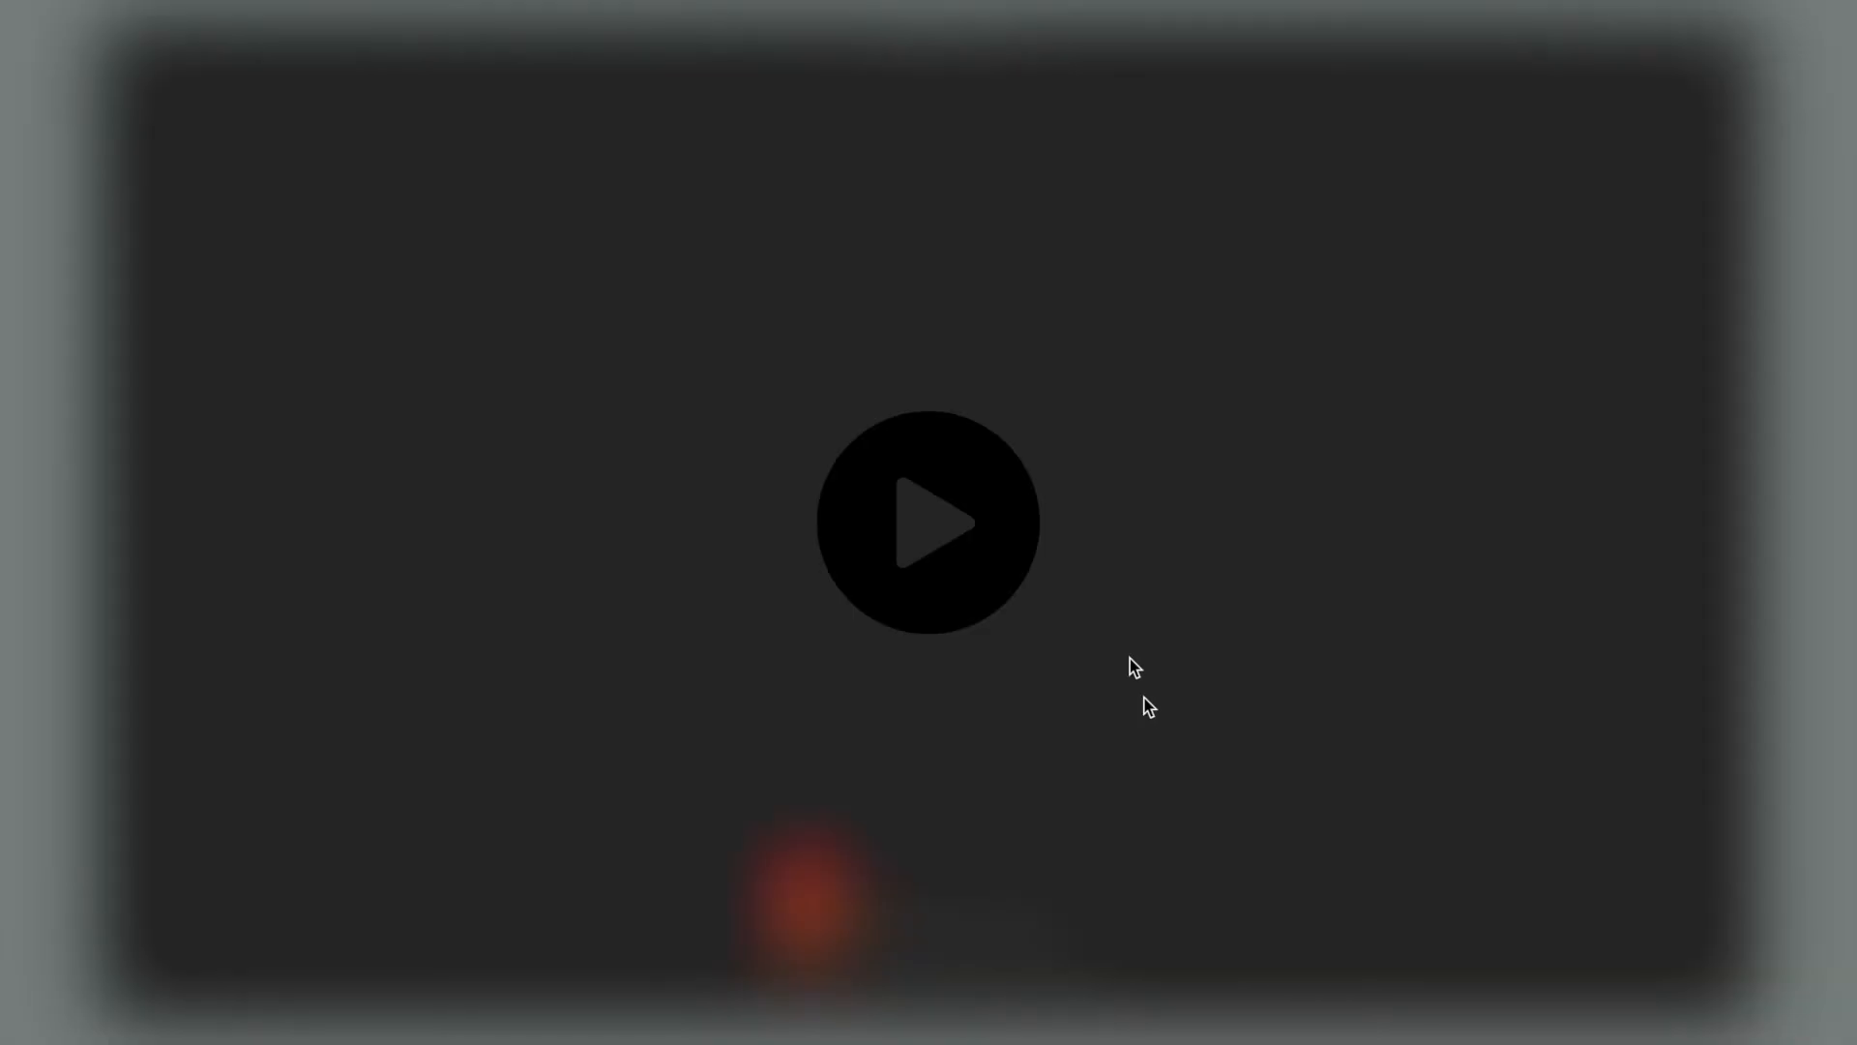
# - Start the VM and boot the Windows Boot Manager entry from the GRUB 2.06 menu
pyautogui.click(884, 514)
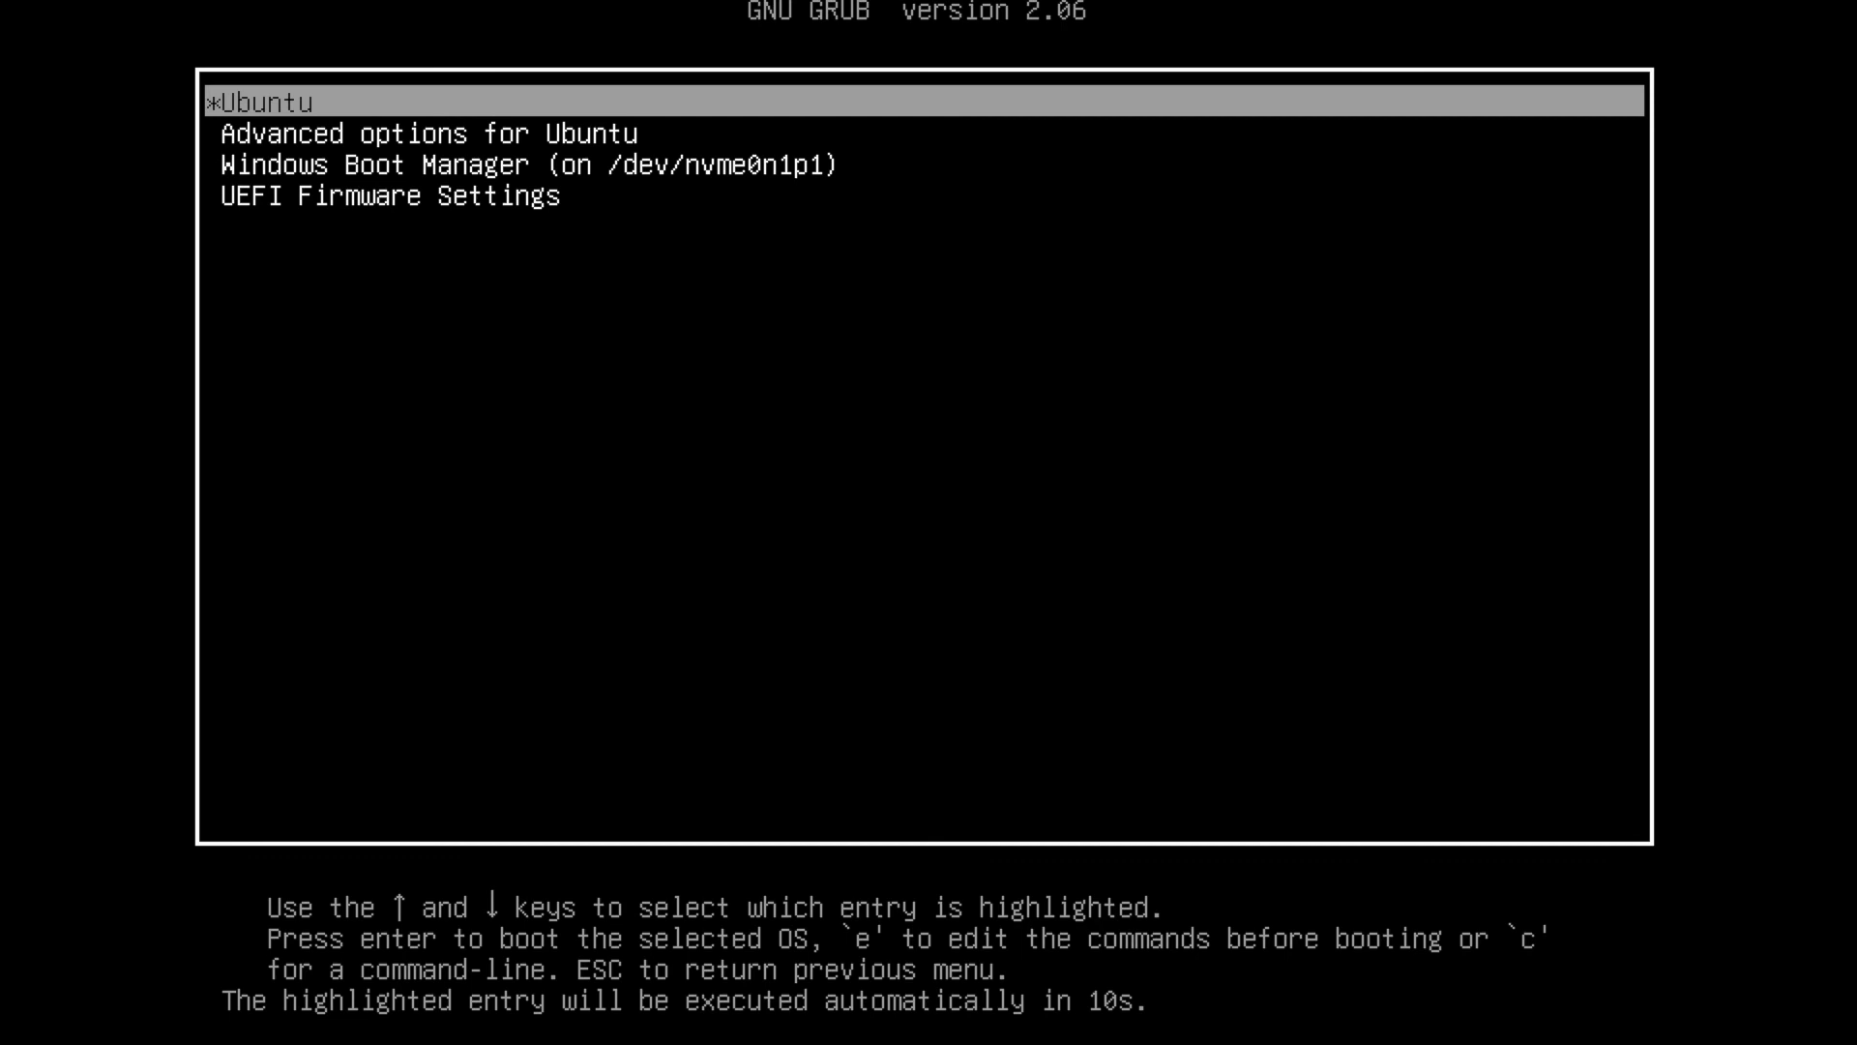
pyautogui.press('Down')
pyautogui.press('Down')
pyautogui.press('Return')
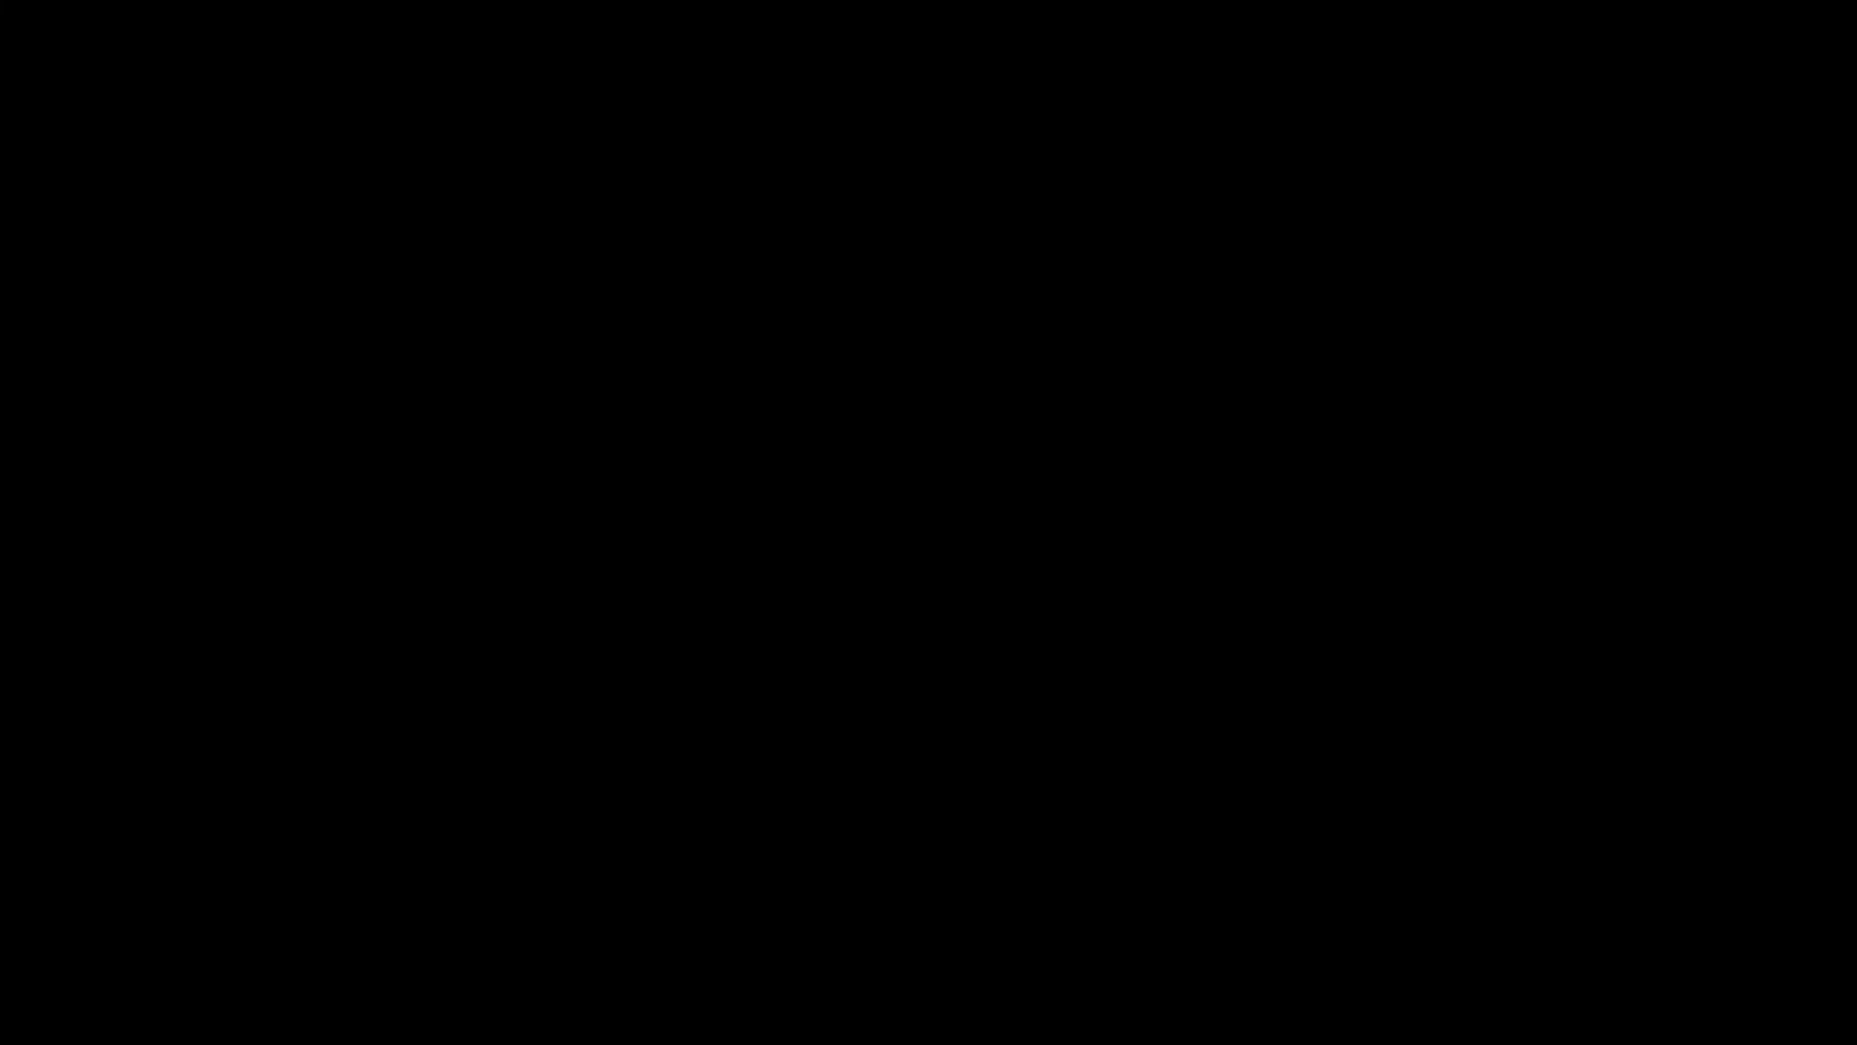
# - Sign in to Windows 11 past the lock screen with the account password
pyautogui.press('Return')
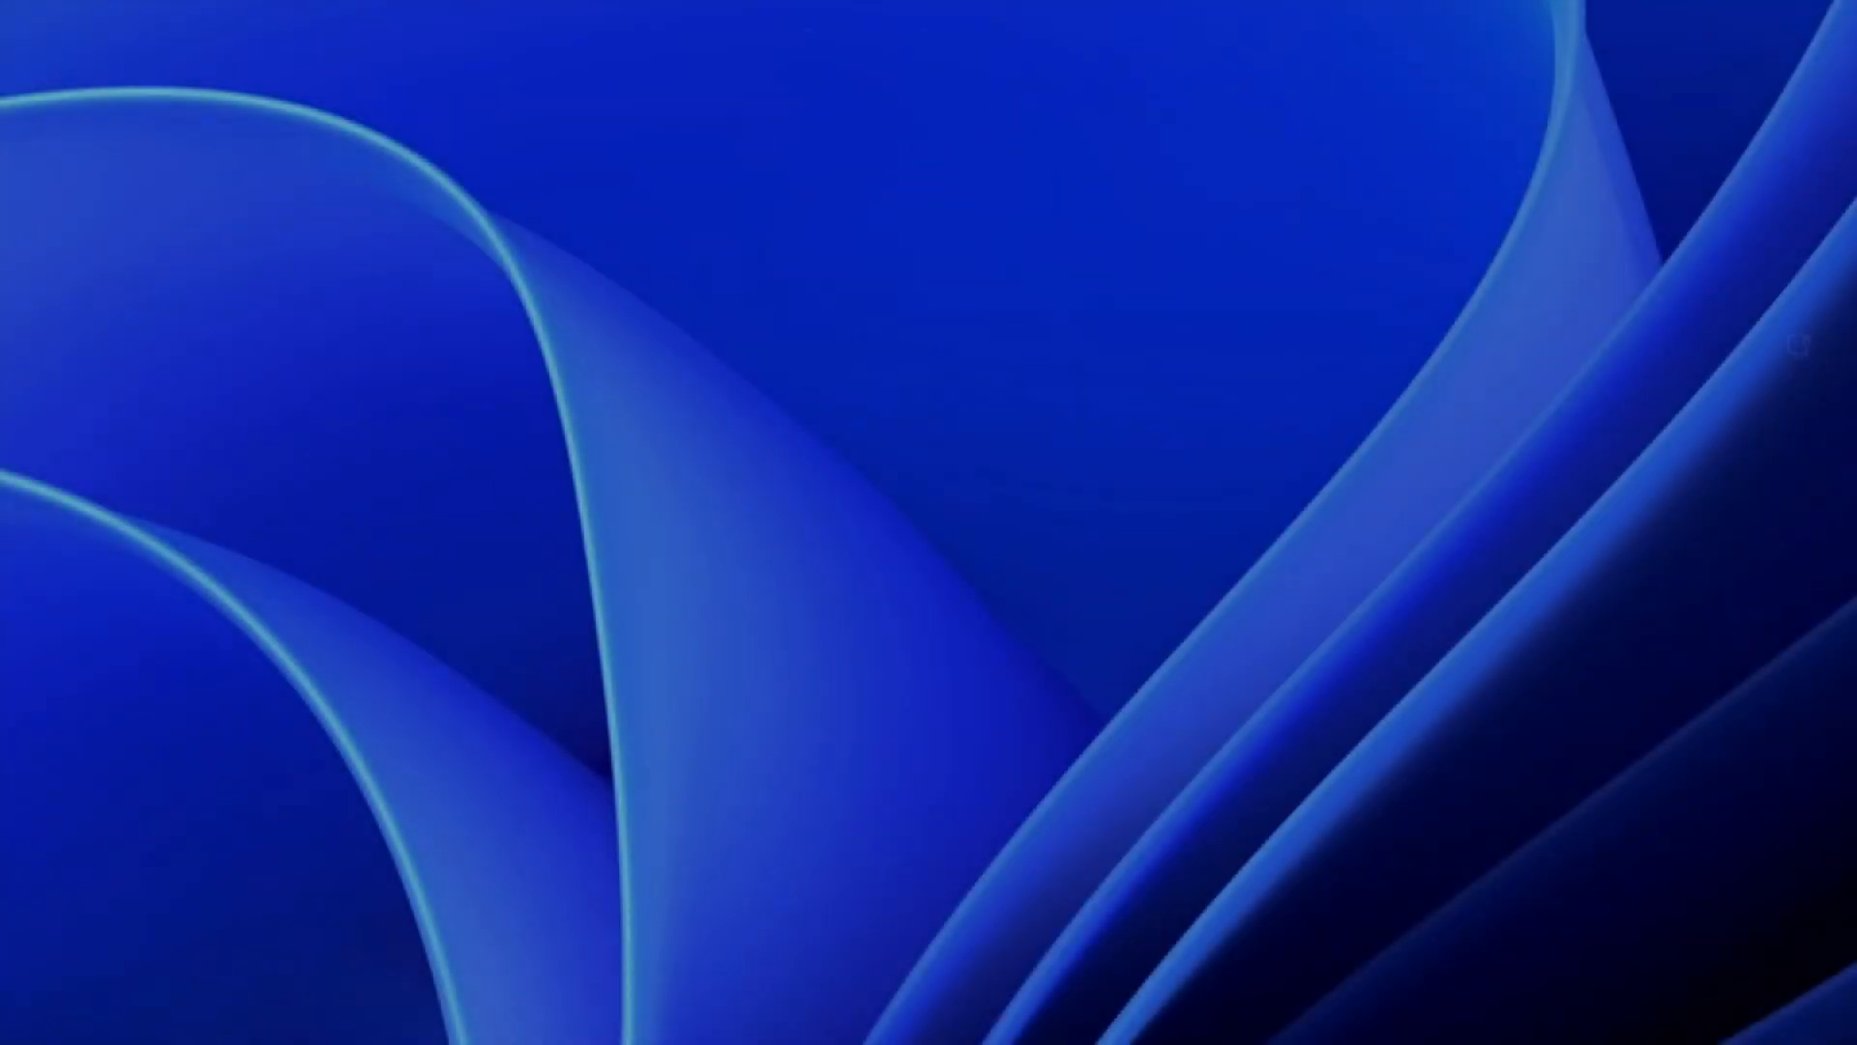
pyautogui.write('*********')
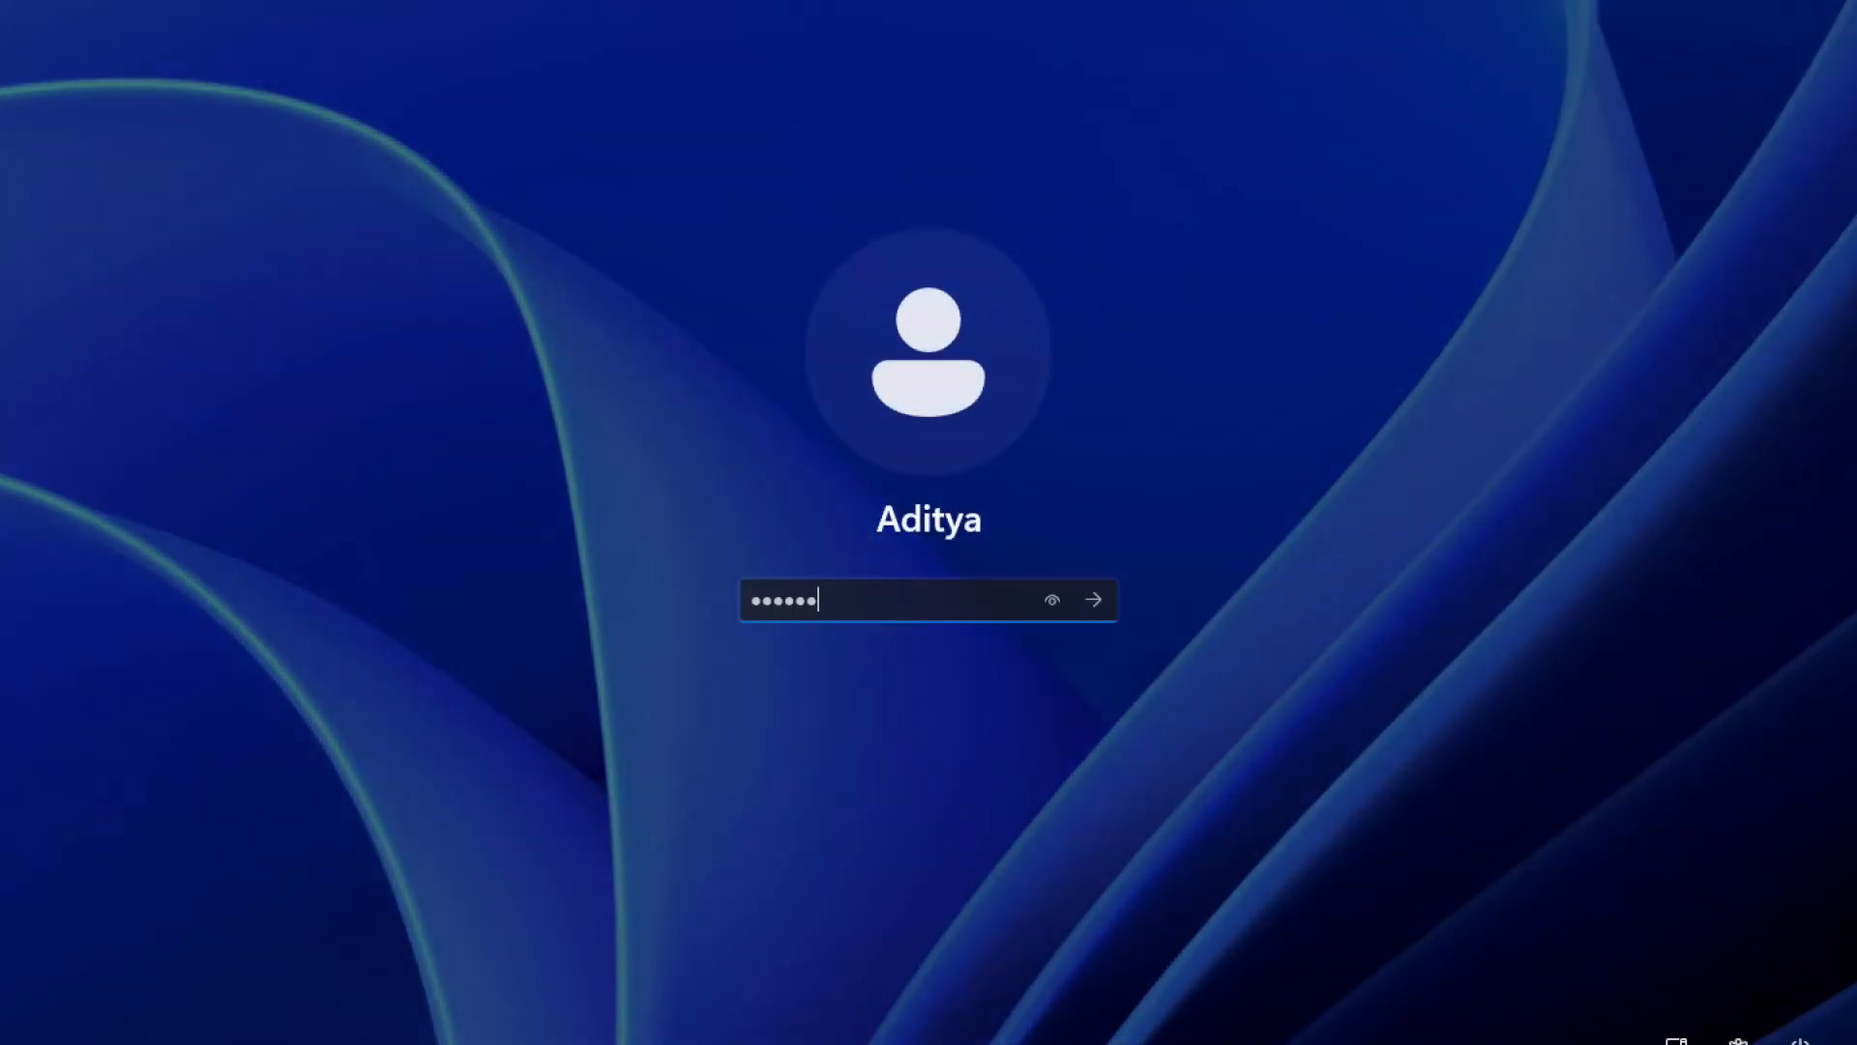
pyautogui.press('Return')
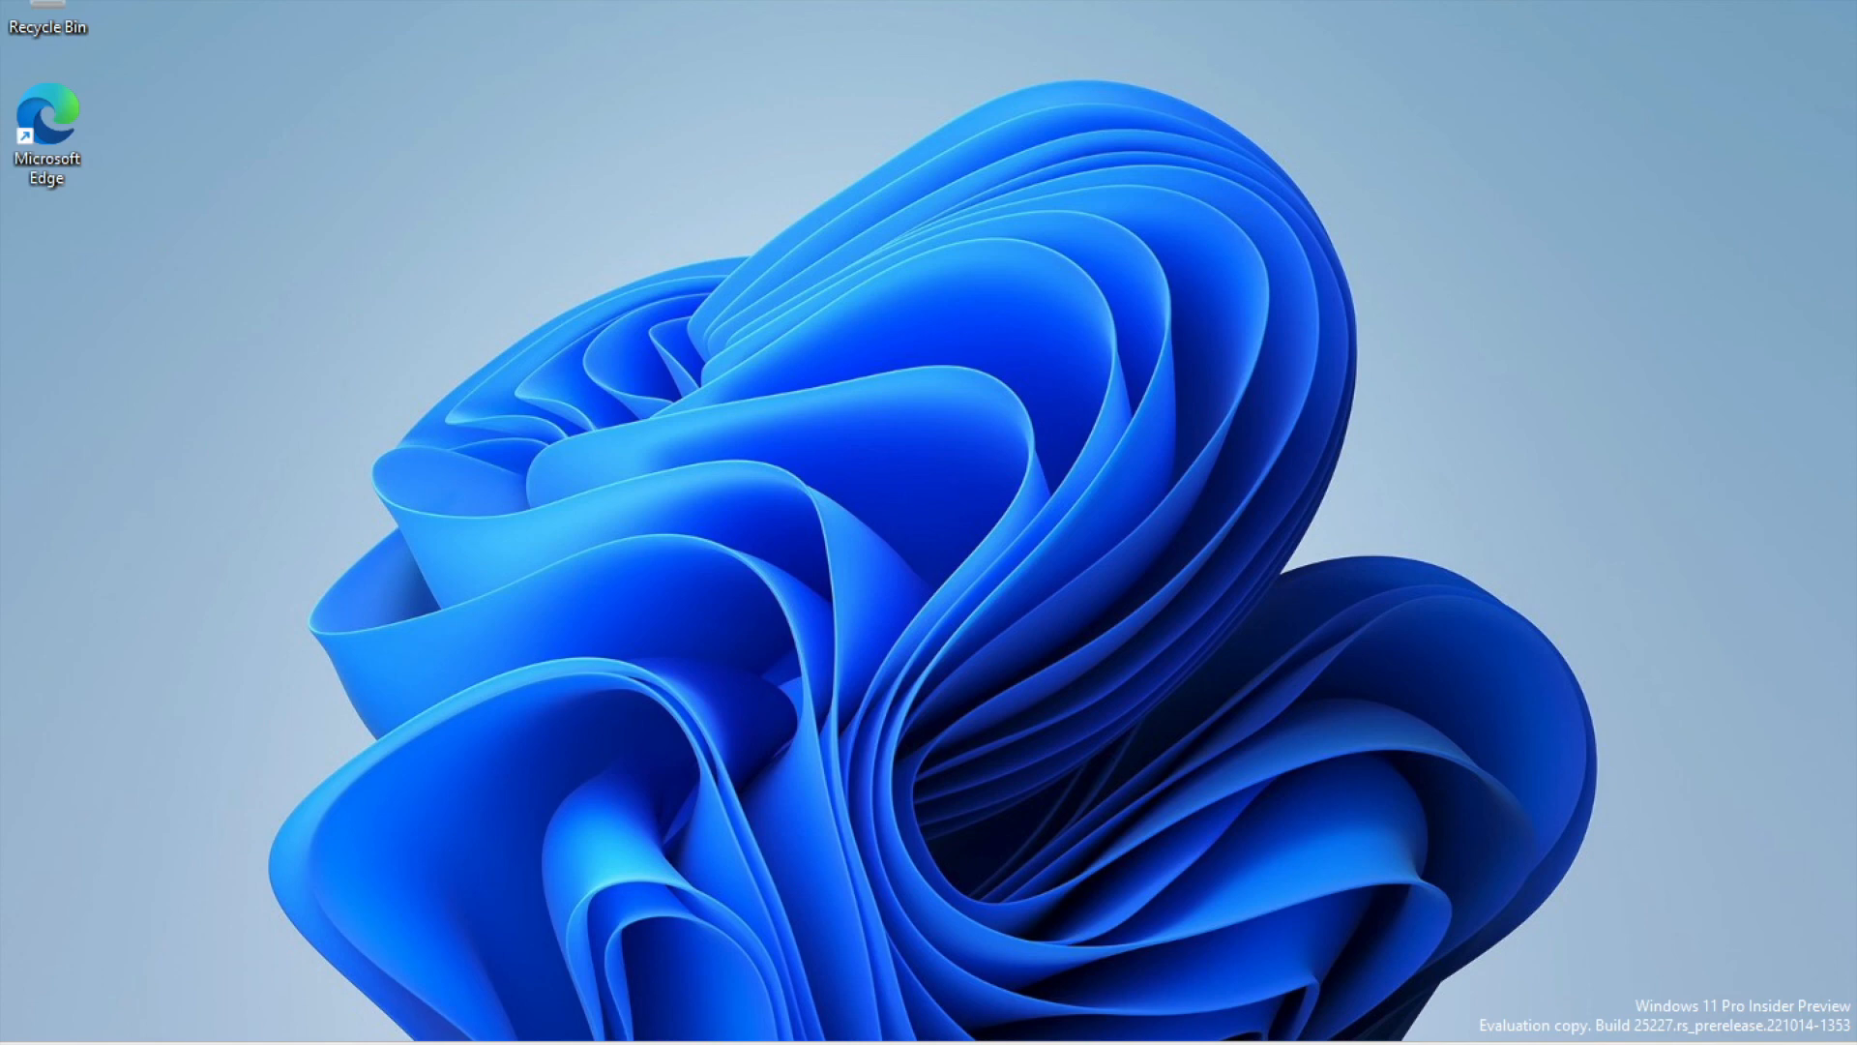
# - Shut down Windows from the Start menu's Power options
pyautogui.press('super')
pyautogui.click(1248, 982)
pyautogui.click(1277, 890)
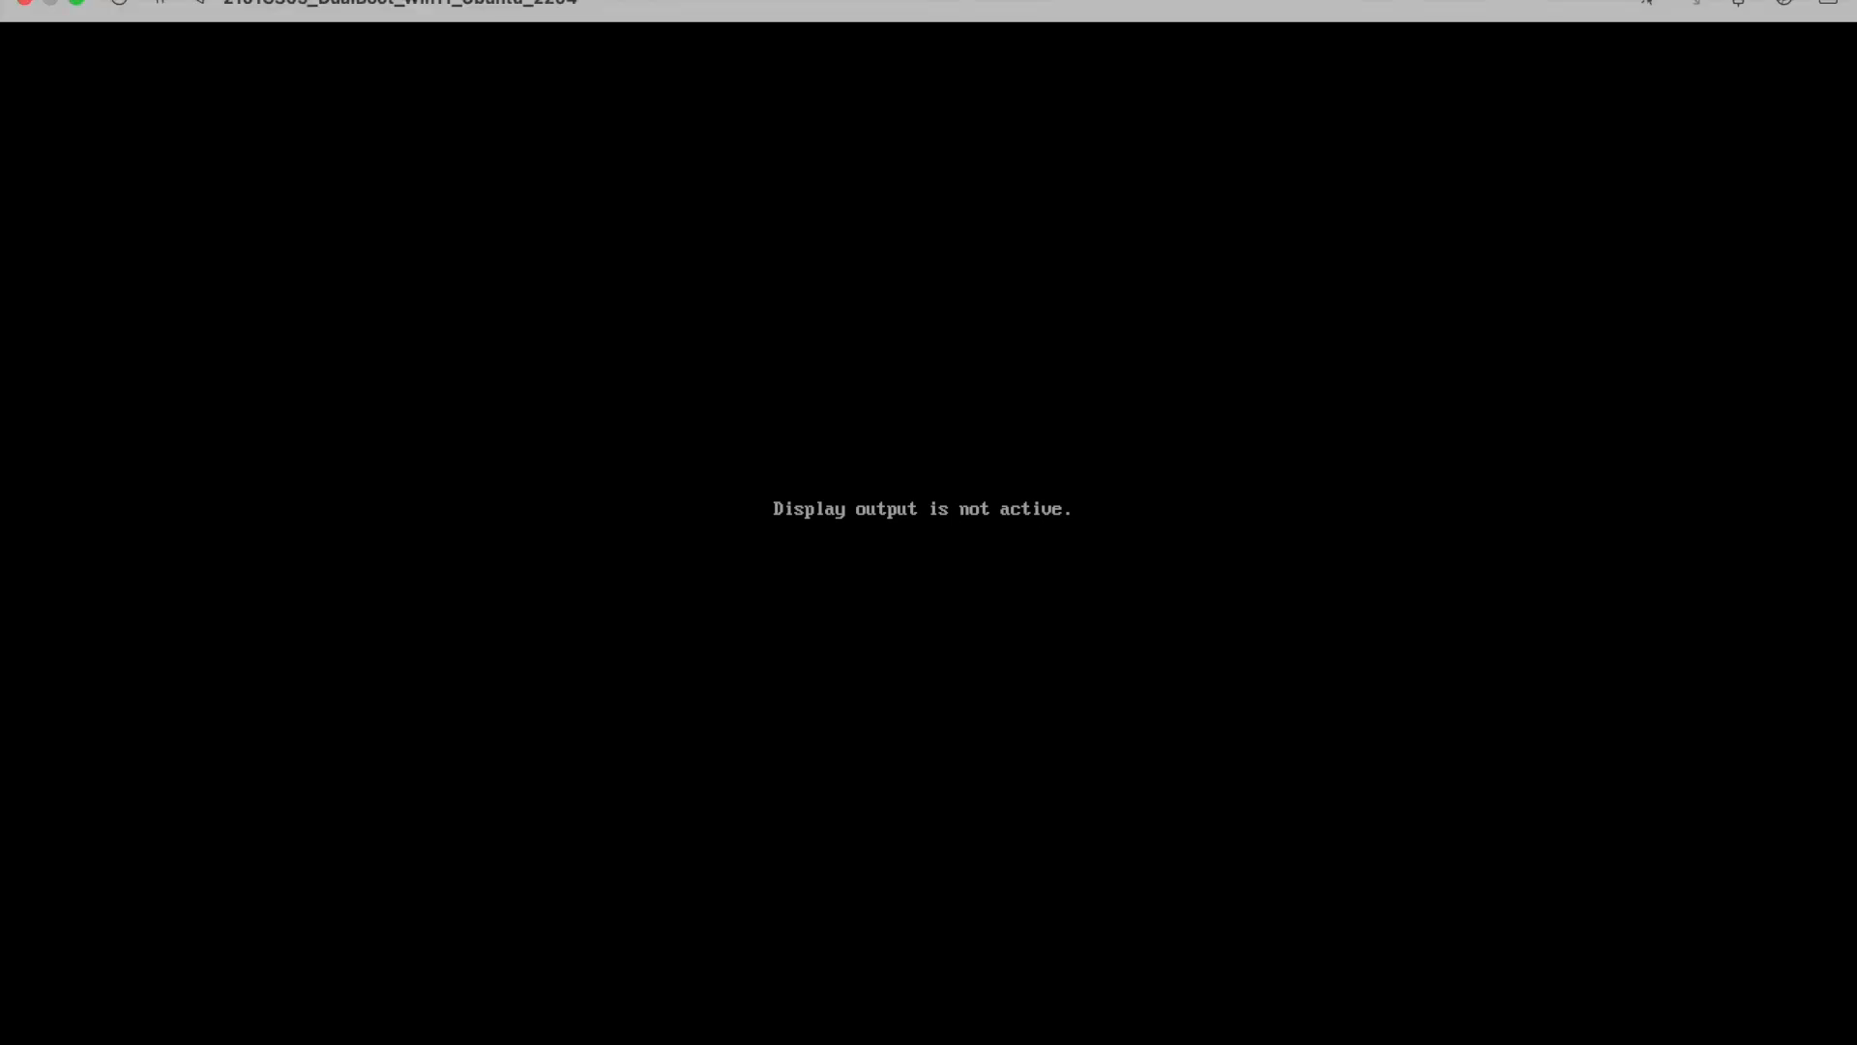
# - Close the running dual-boot VM's window, confirm the kill warning, and dismiss the stopped display
pyautogui.click(24, 3)
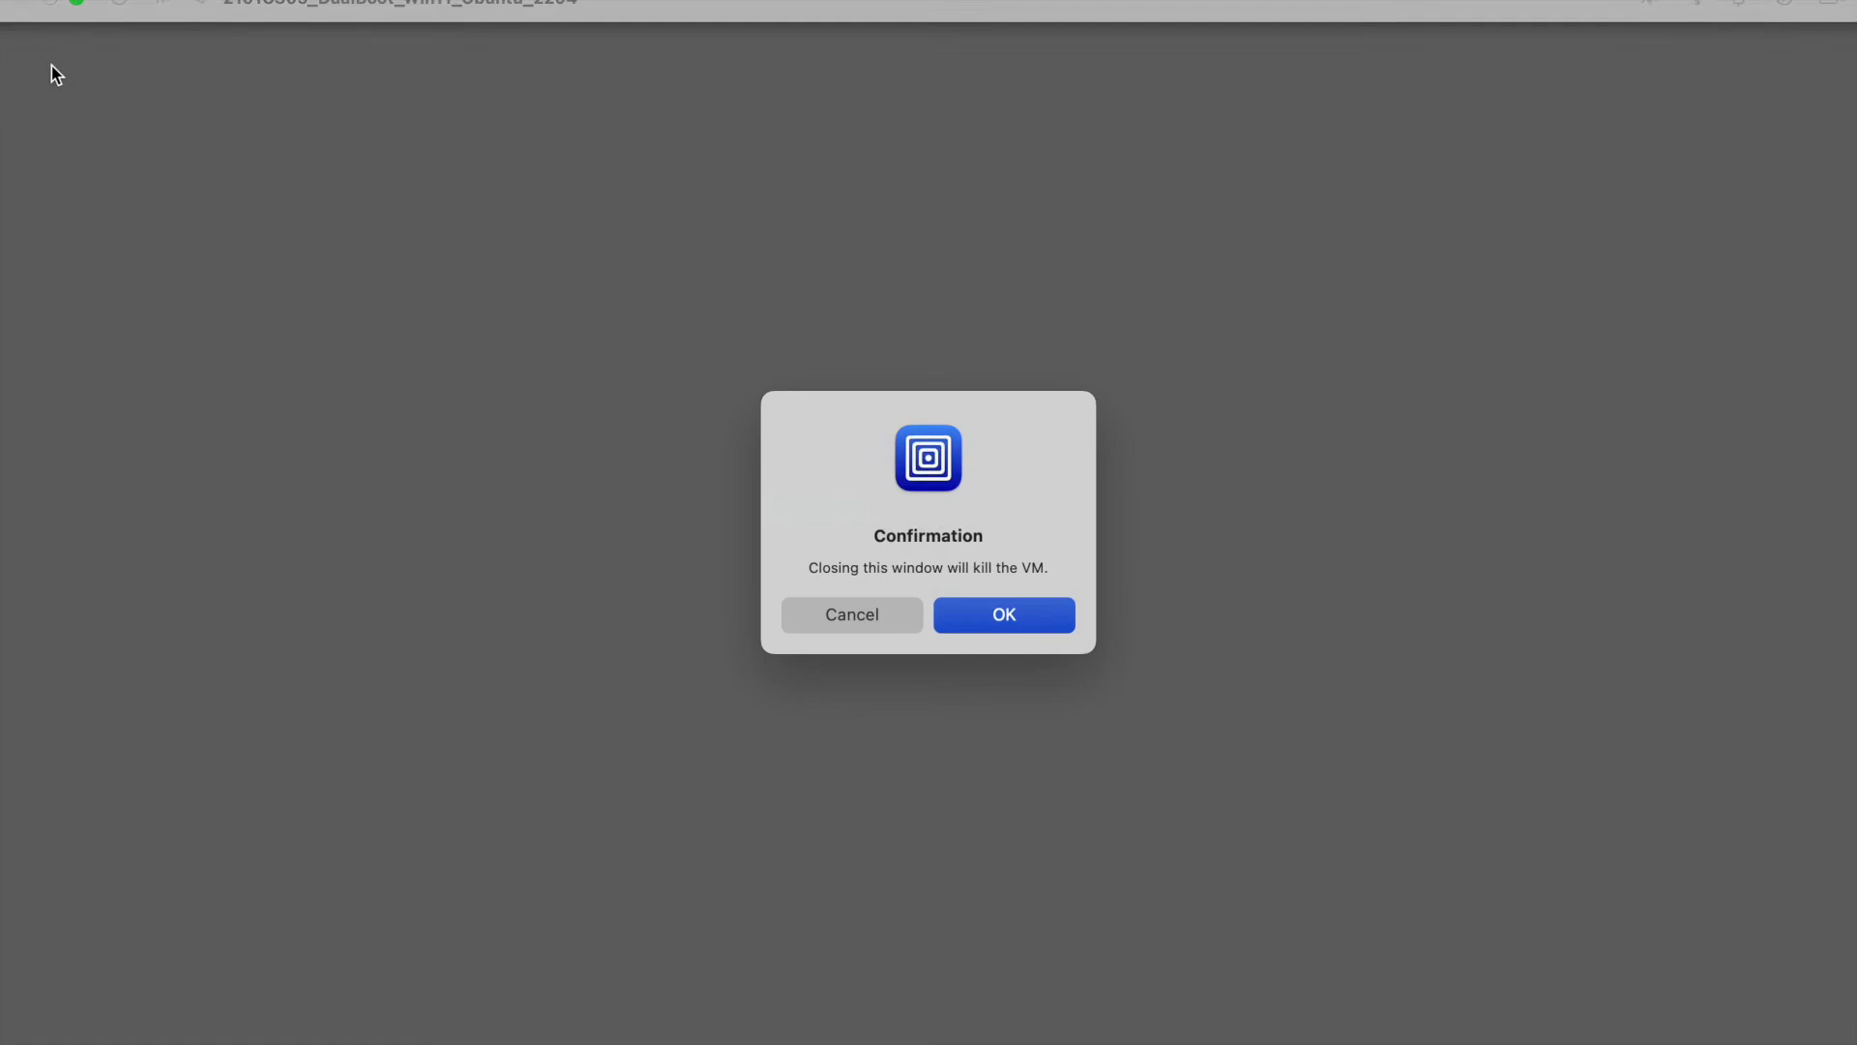
pyautogui.click(867, 627)
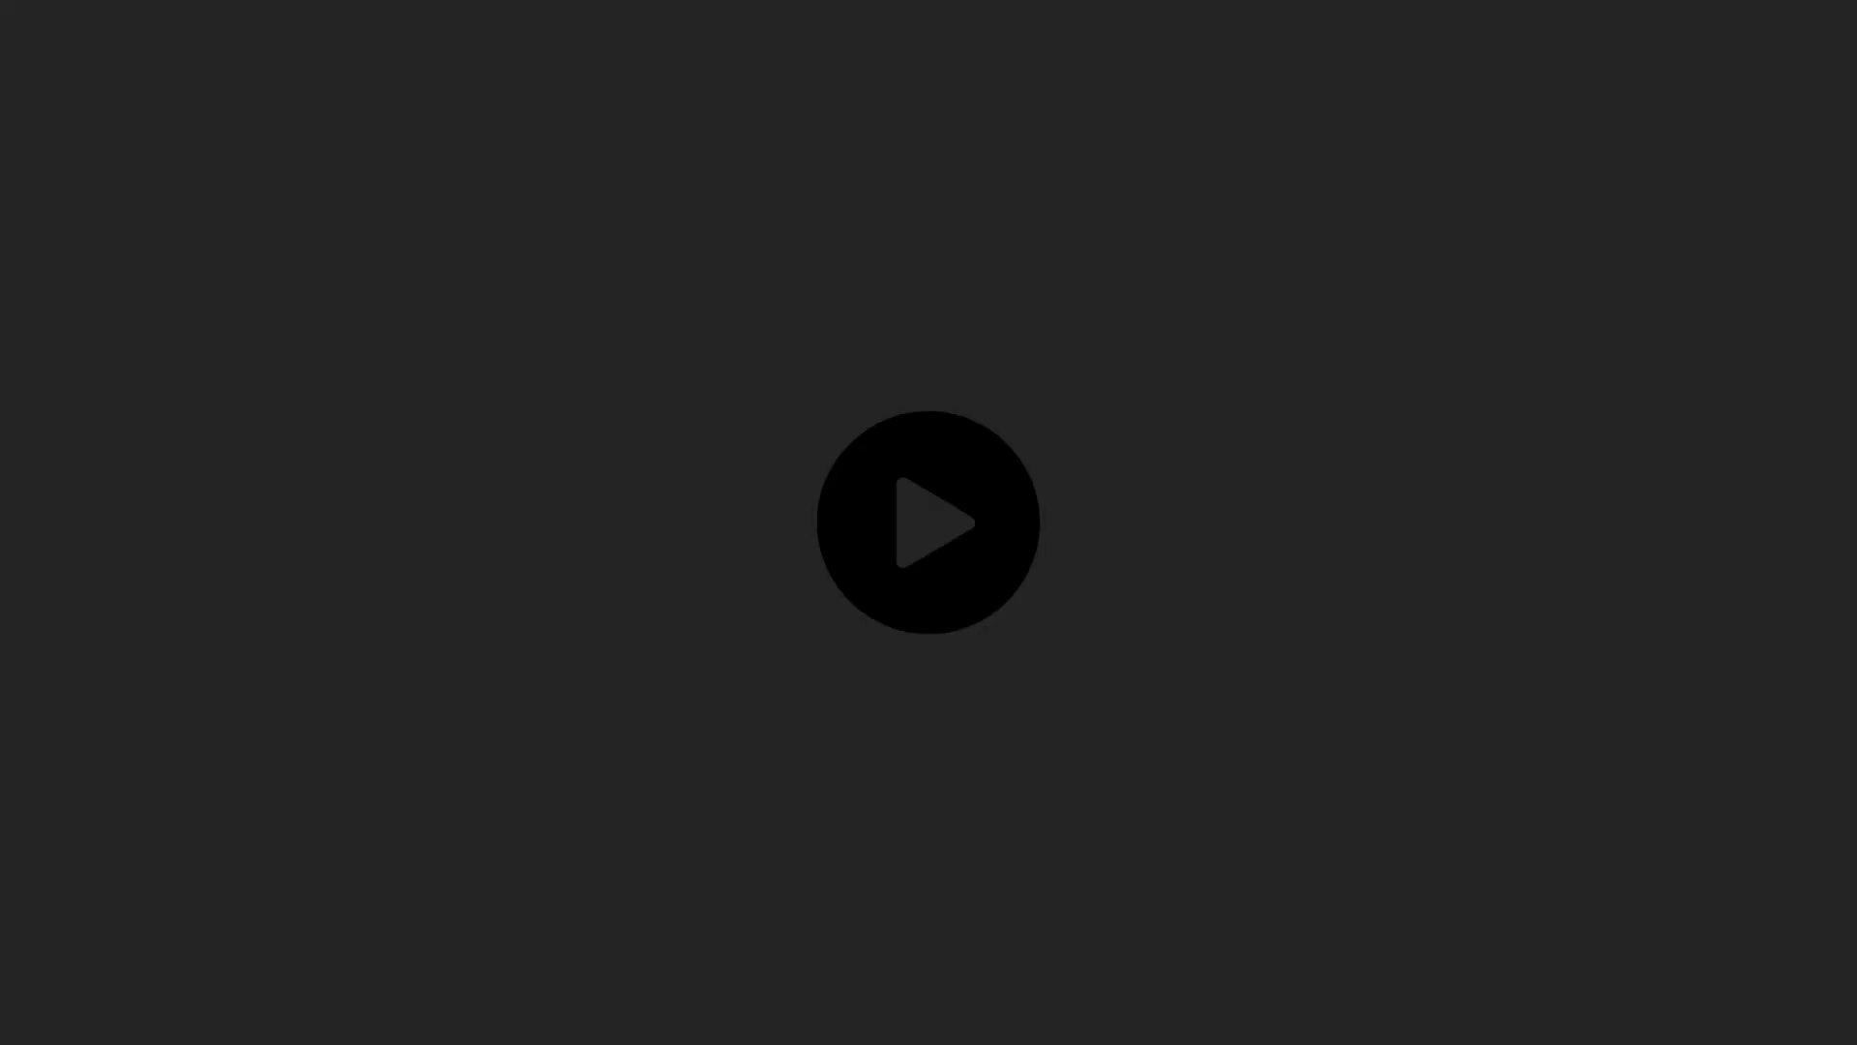
pyautogui.click(22, 8)
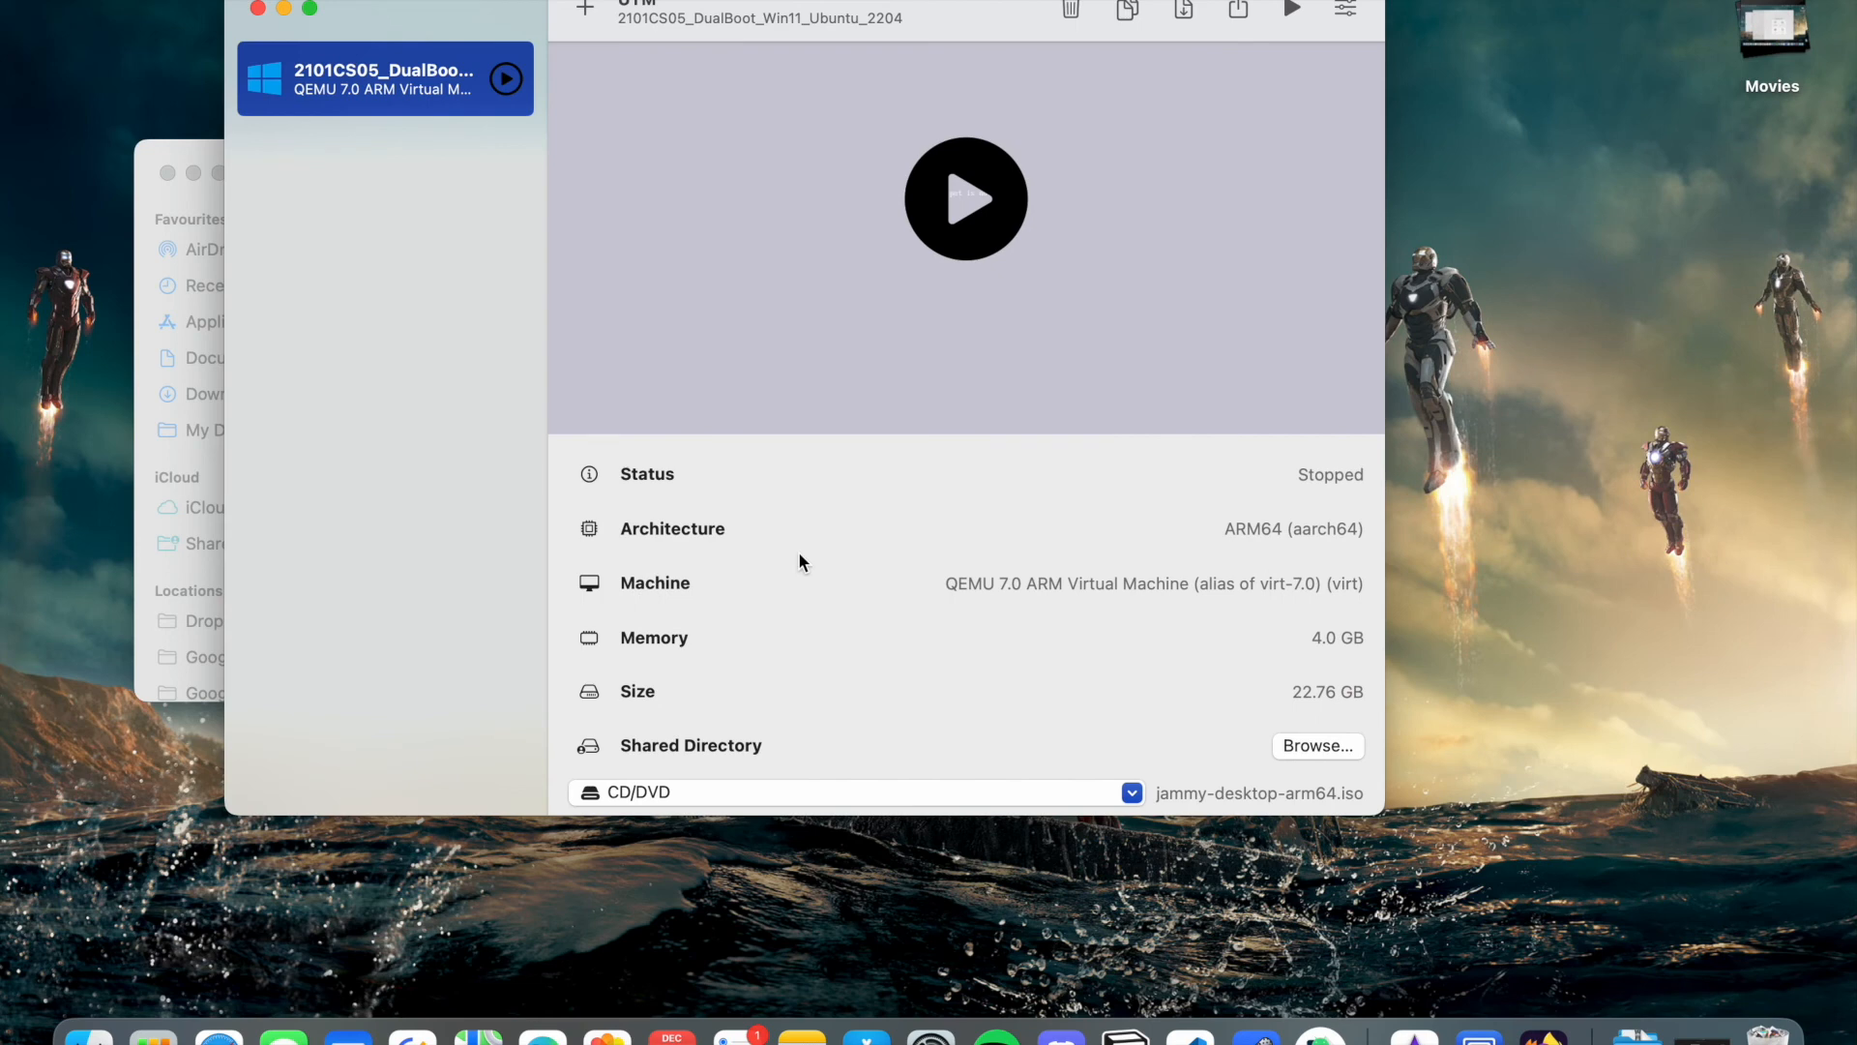